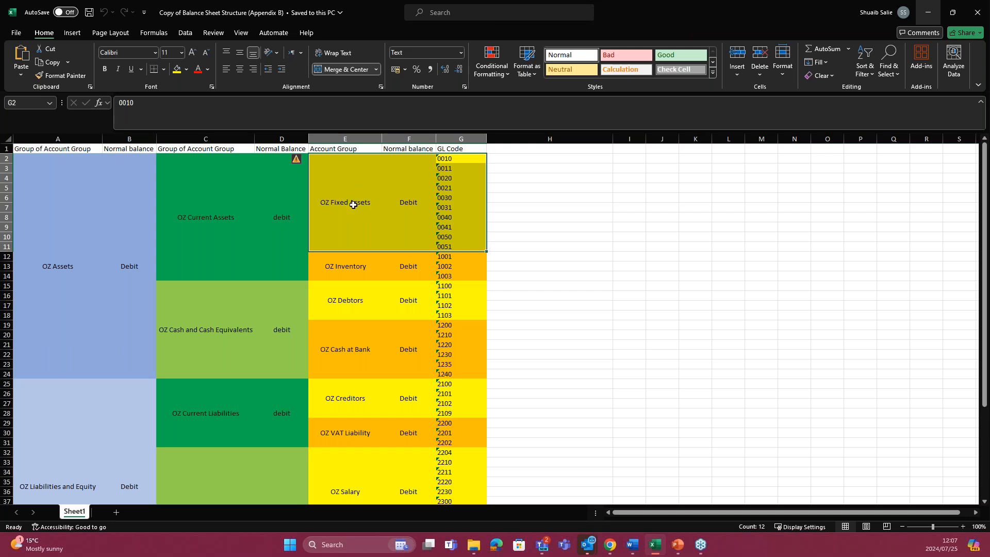
Step: Examine the balance sheet structure sheet, covering the asset account groups, their parent groups, GL codes and normal balances
left_click(350, 205)
left_click(355, 263)
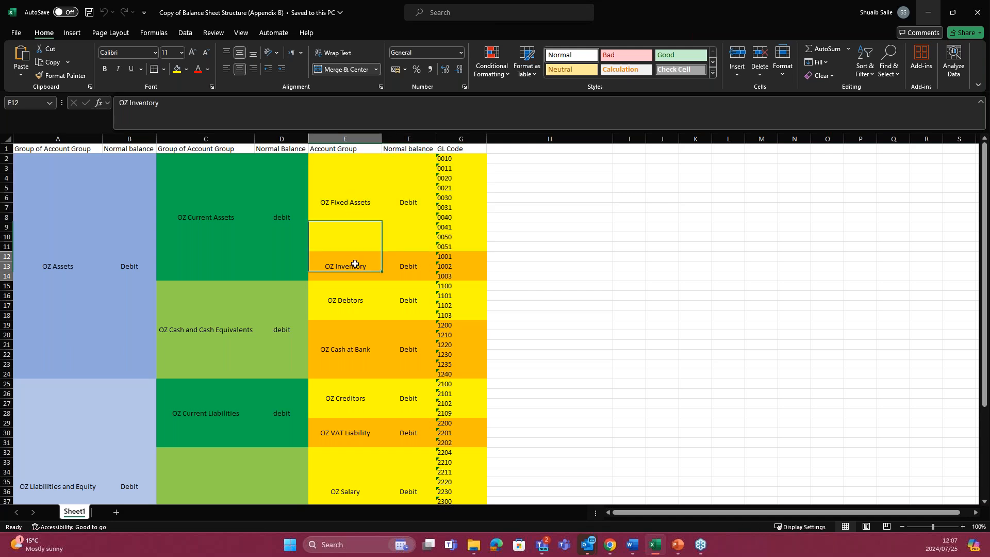
left_click(239, 237)
left_click_drag(456, 160, 210, 237)
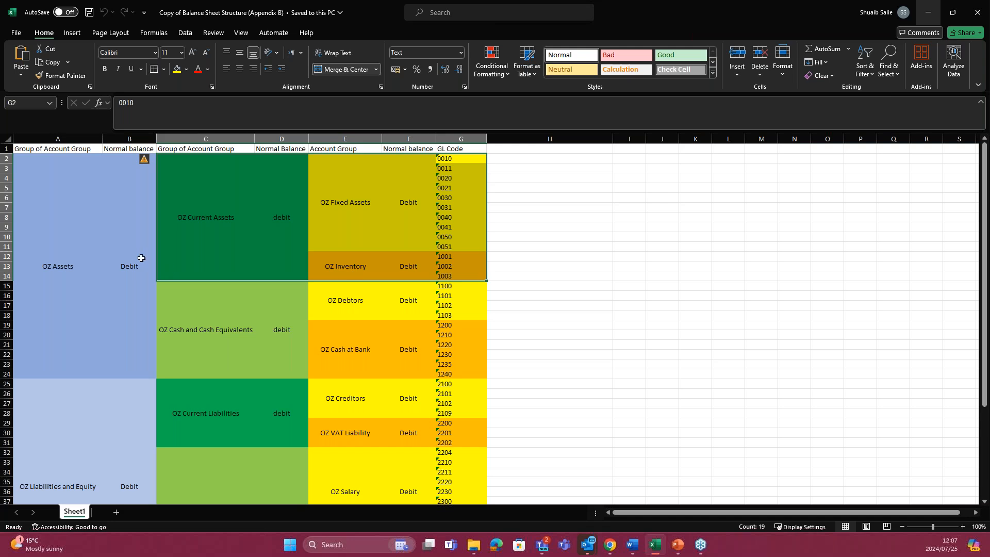
left_click(84, 262)
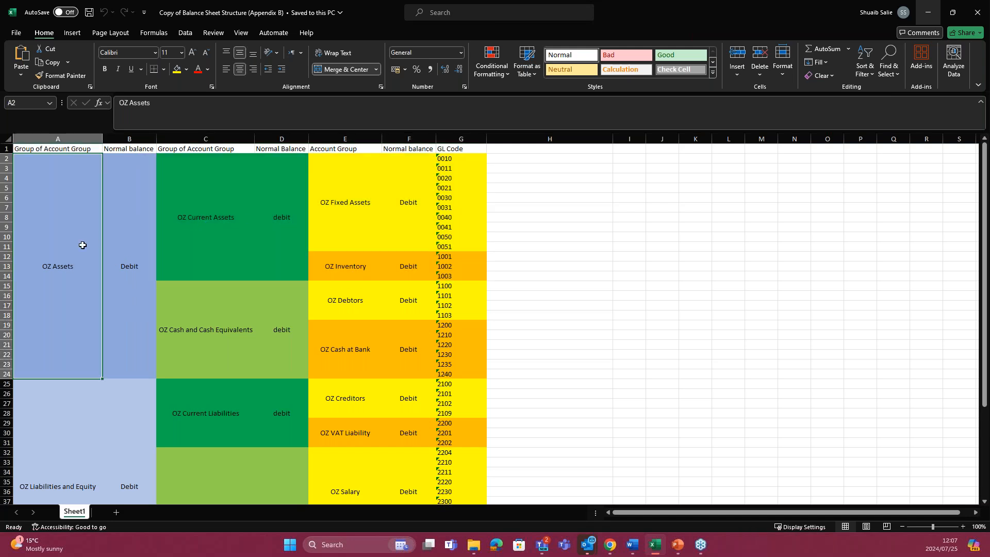
left_click(217, 219)
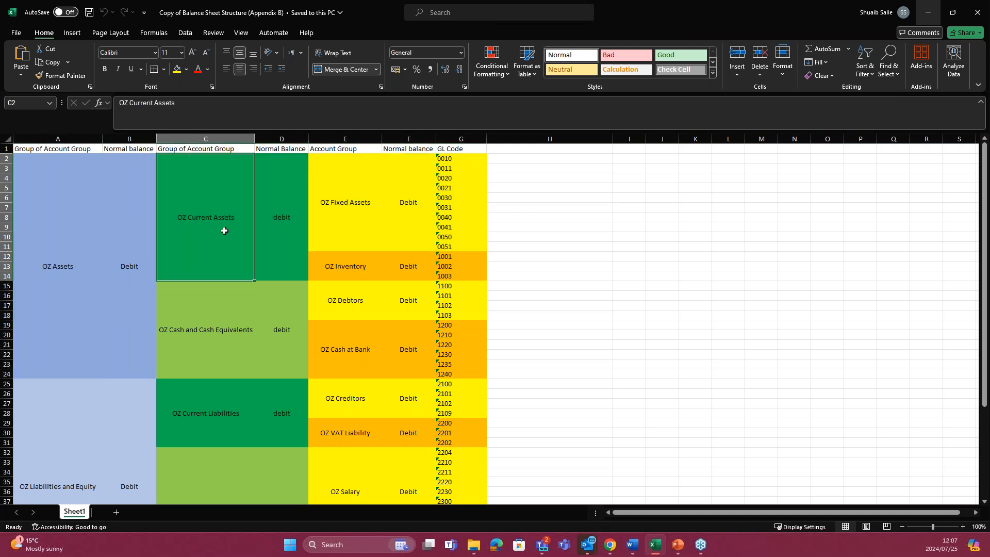
left_click(224, 334)
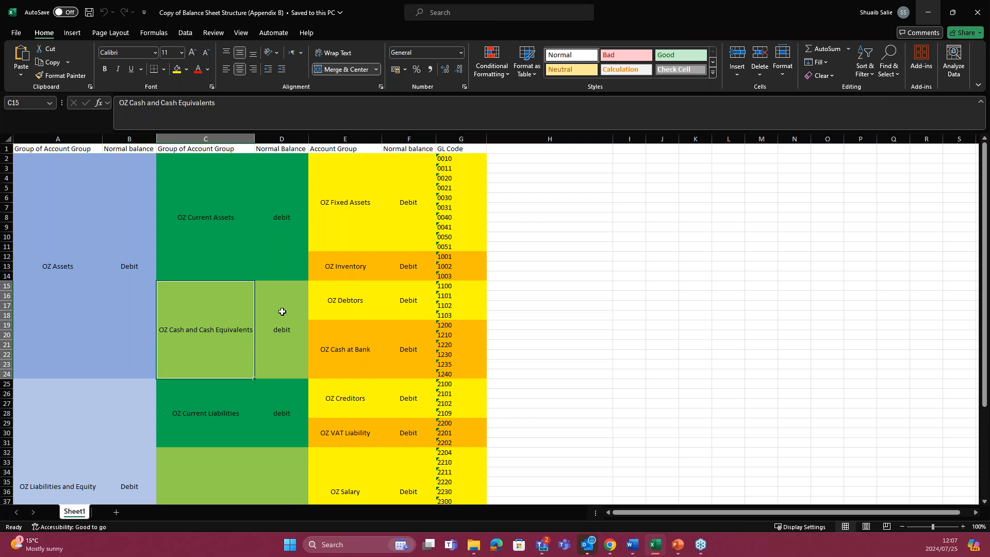
left_click(137, 136)
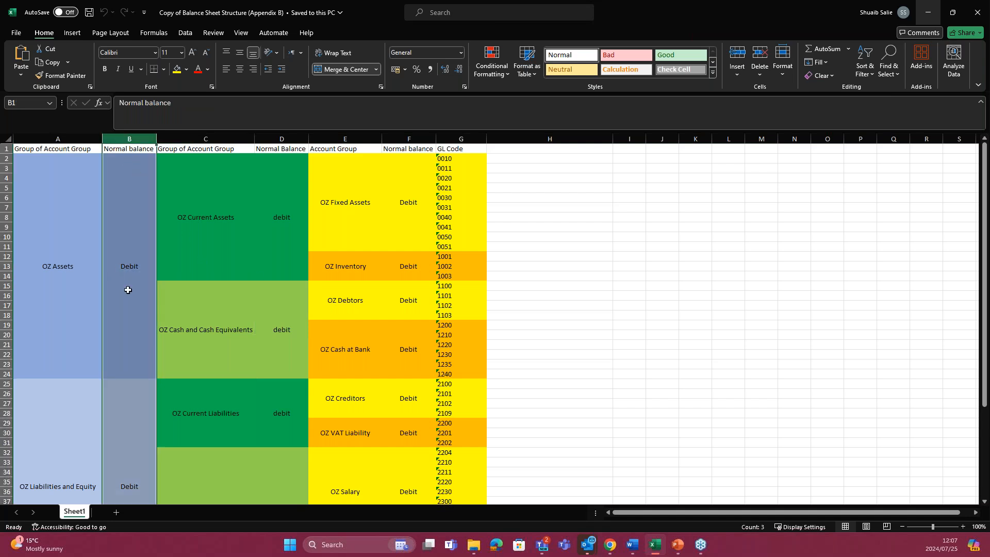
scroll(128, 289, "down", 7)
scroll(129, 288, "up", 7)
left_click(136, 267)
left_click(279, 255)
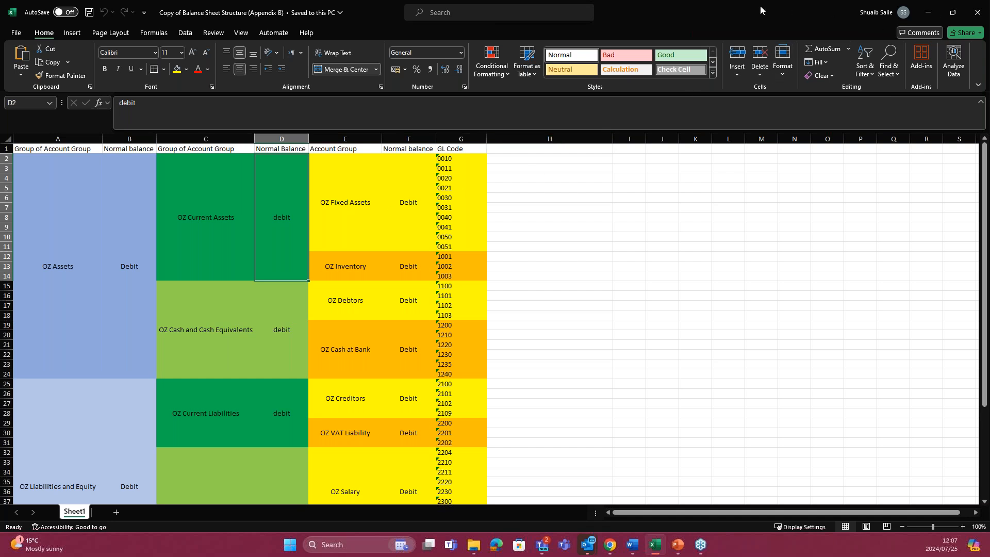
Step: Switch to Sage Intacct in the browser and open the reporting list of account groups
left_click(928, 12)
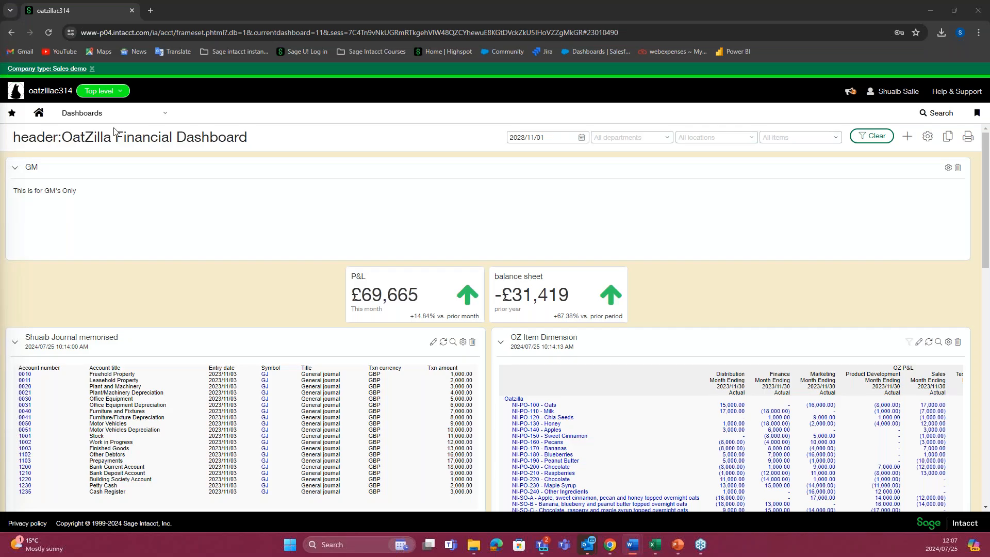
left_click(151, 114)
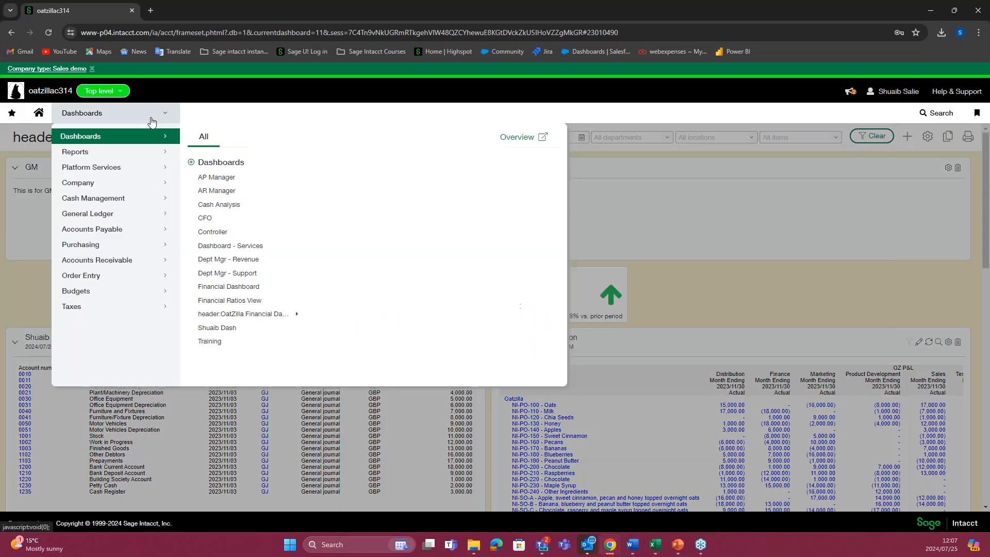
left_click(75, 152)
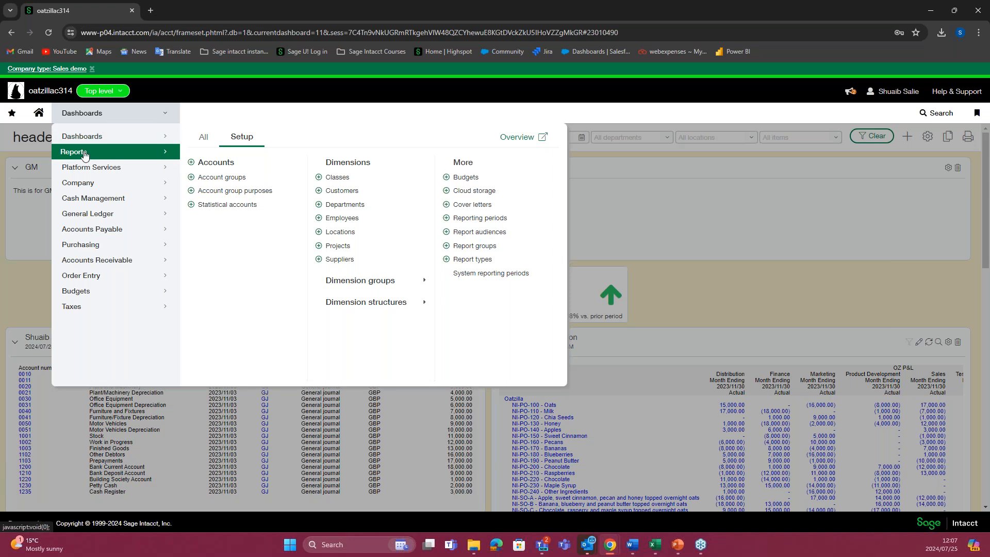
left_click(220, 178)
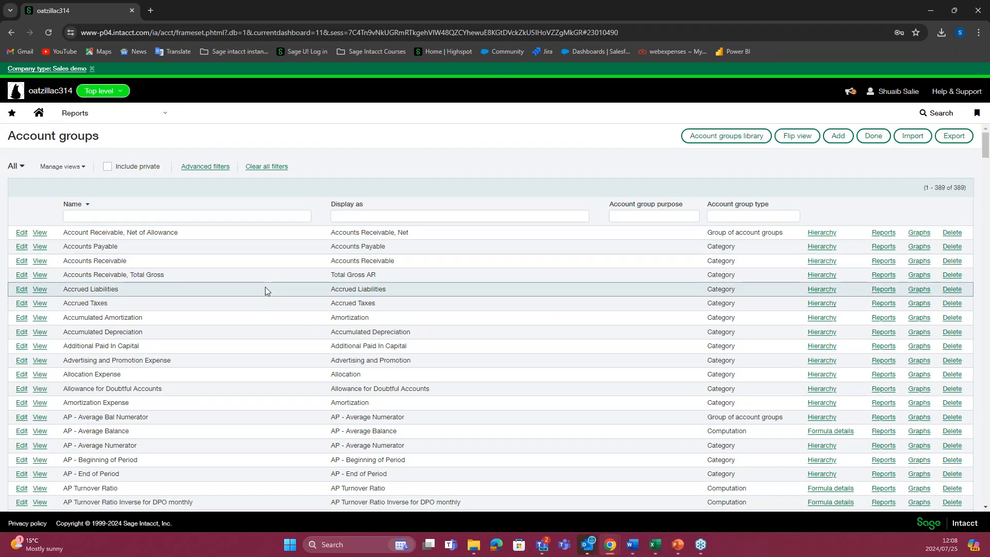
scroll(248, 289, "down", 2)
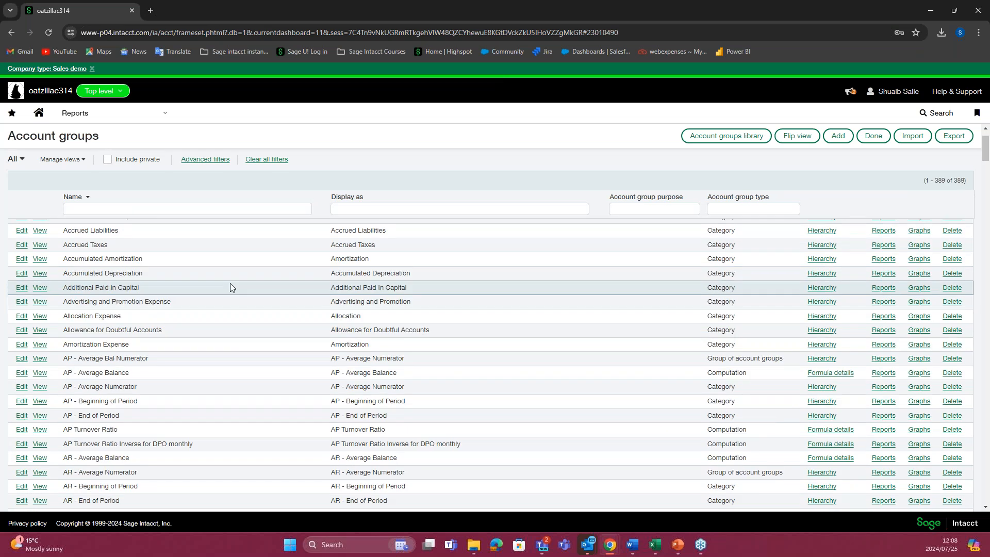
scroll(237, 273, "up", 2)
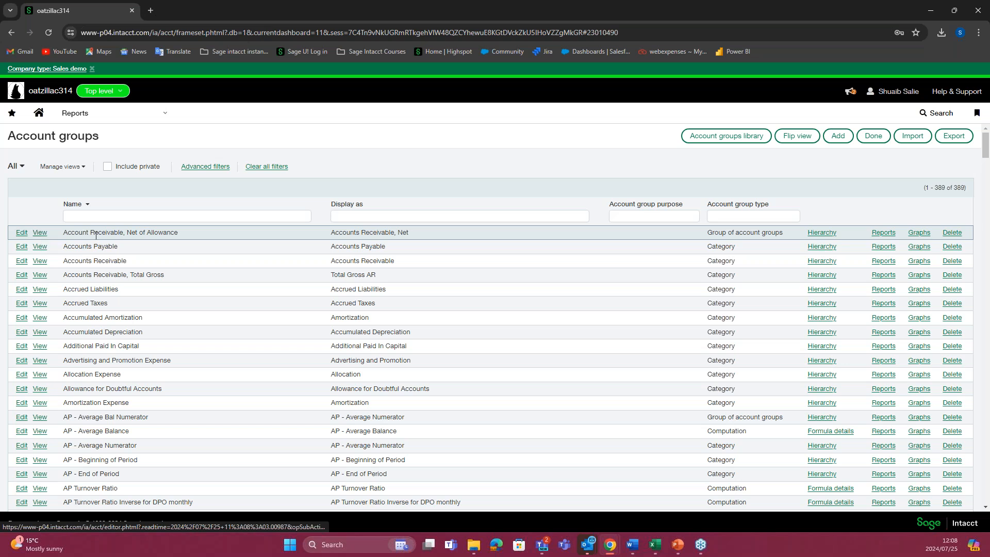
Step: View the hierarchy report of the Account Receivable, Net of Allowance group down to its debtor accounts, and close it
left_click(821, 233)
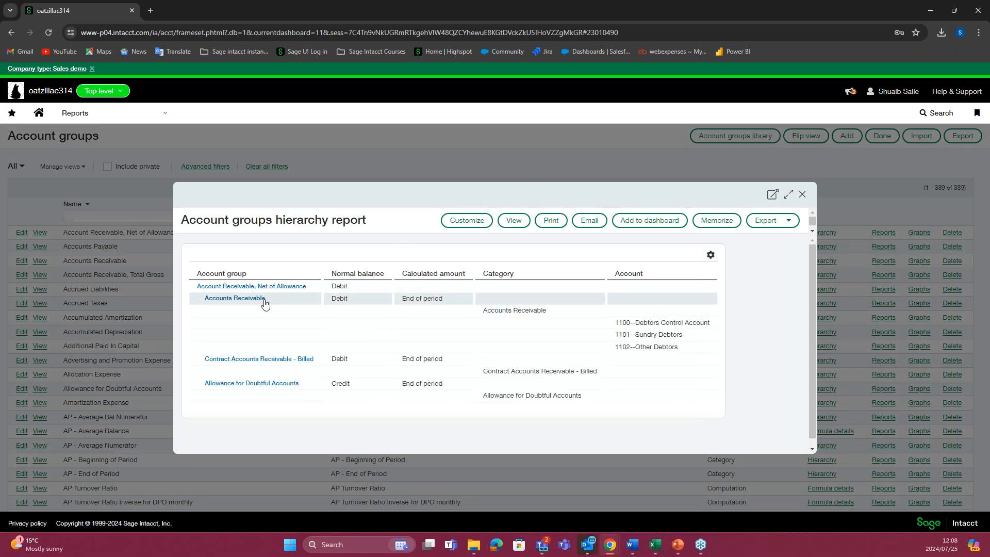
scroll(411, 335, "down", 1)
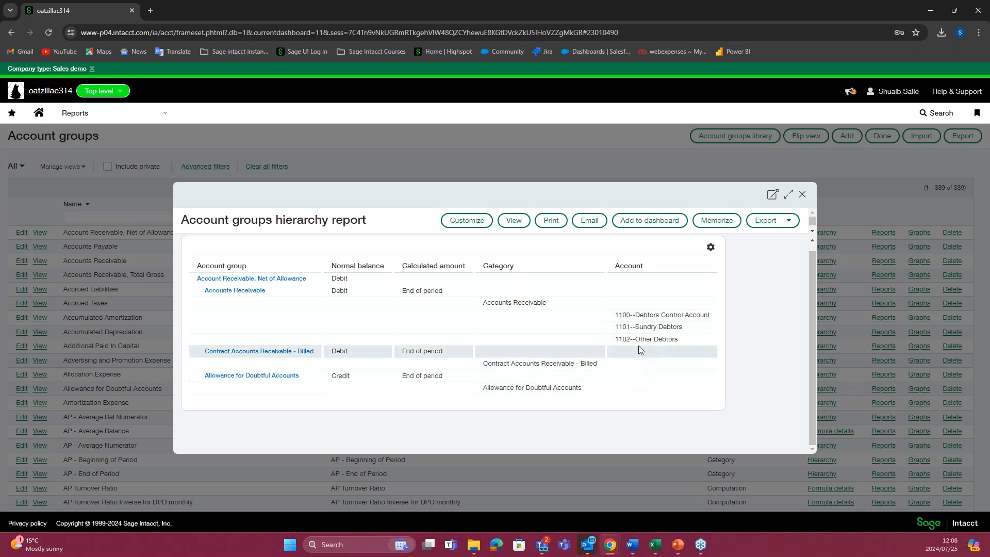
left_click_drag(683, 344, 614, 320)
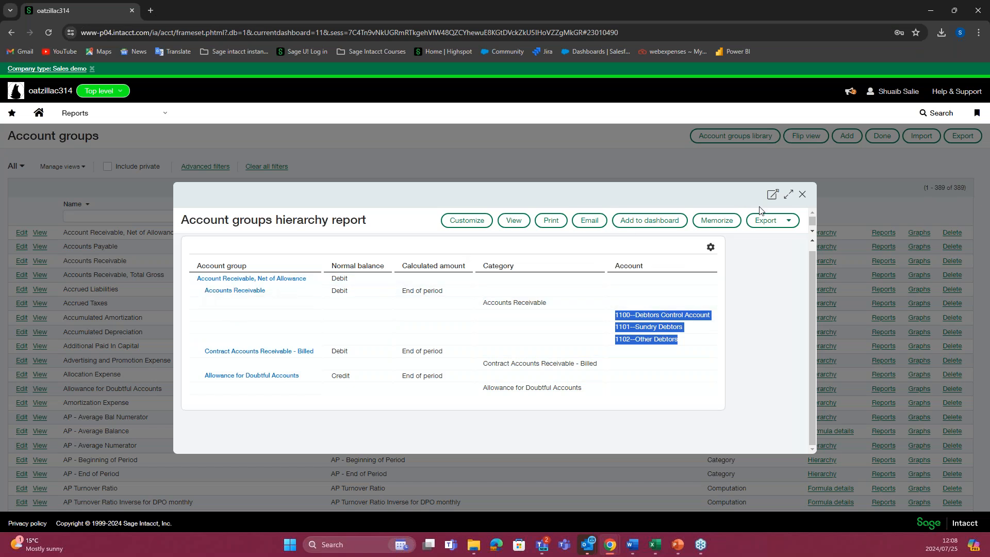
left_click(802, 195)
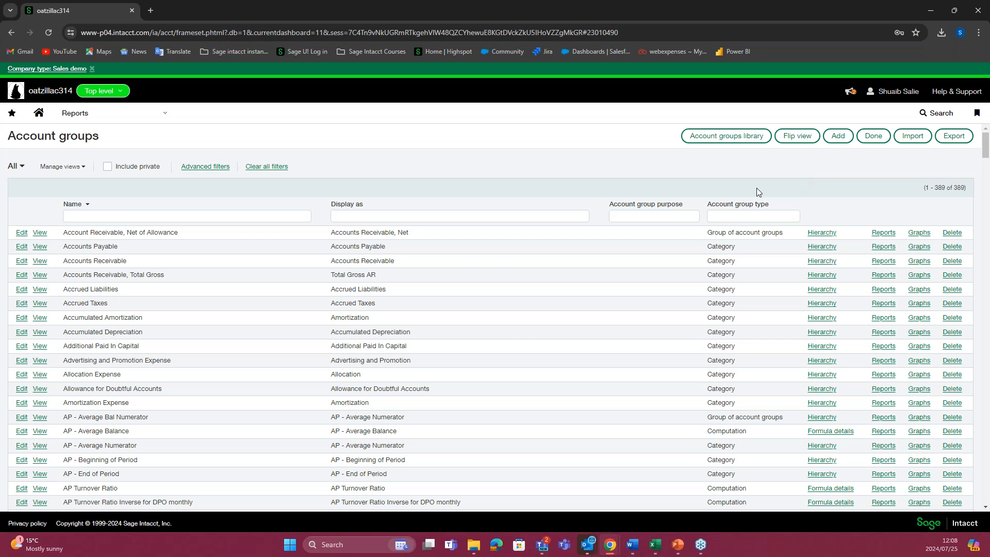
Step: Start a new account group and arrange its form side by side with the balance sheet structure workbook
left_click(831, 138)
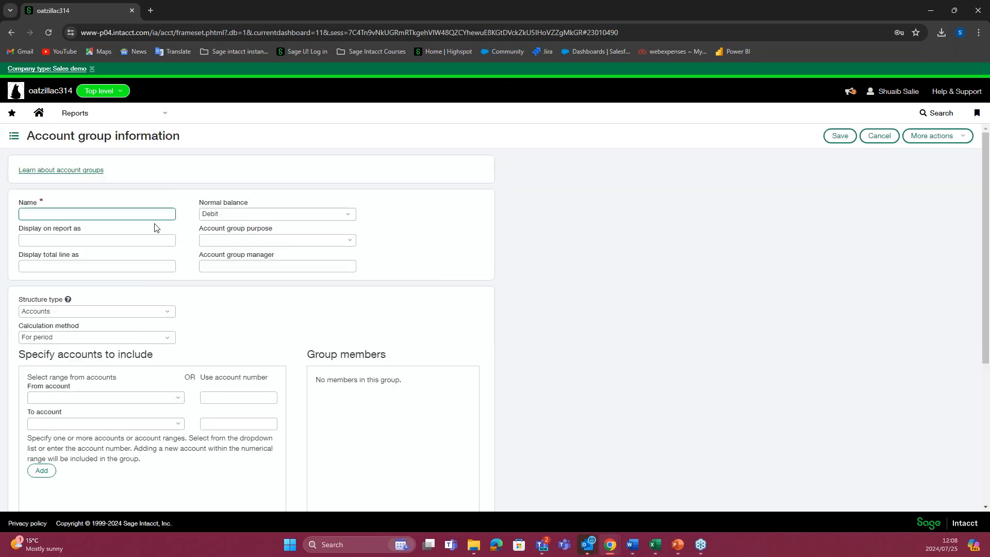
left_click(127, 215)
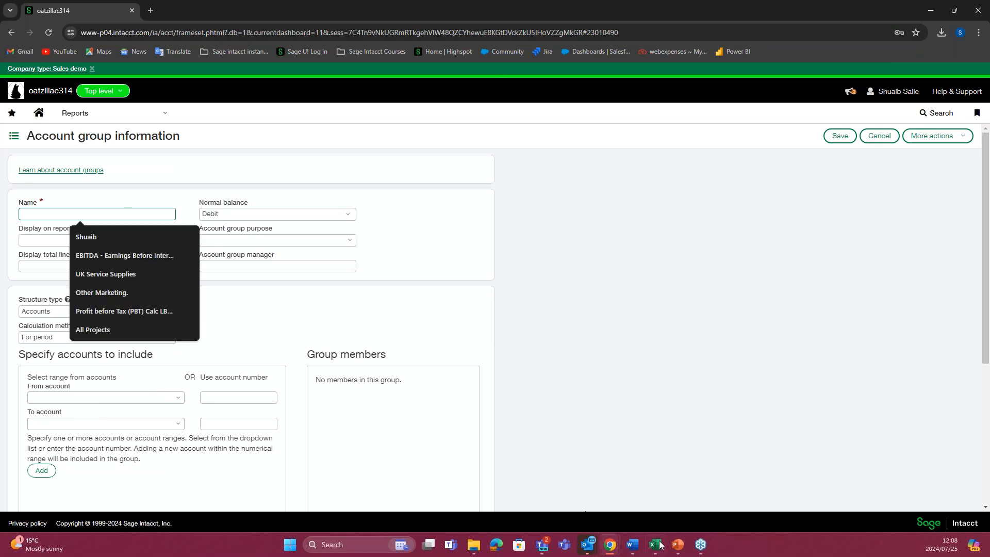
mouse_move(658, 545)
left_click(645, 496)
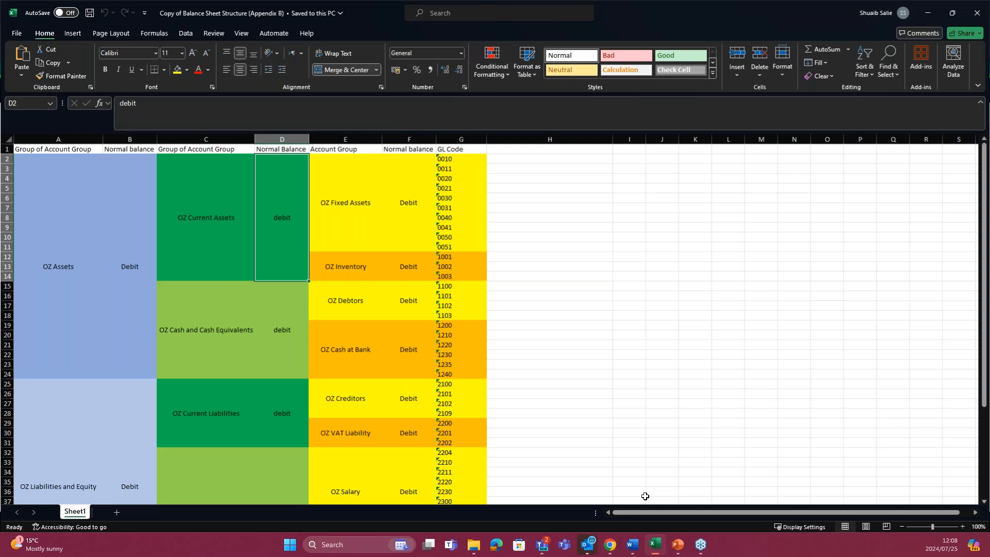
left_click_drag(664, 8, 420, 37)
left_click(109, 144)
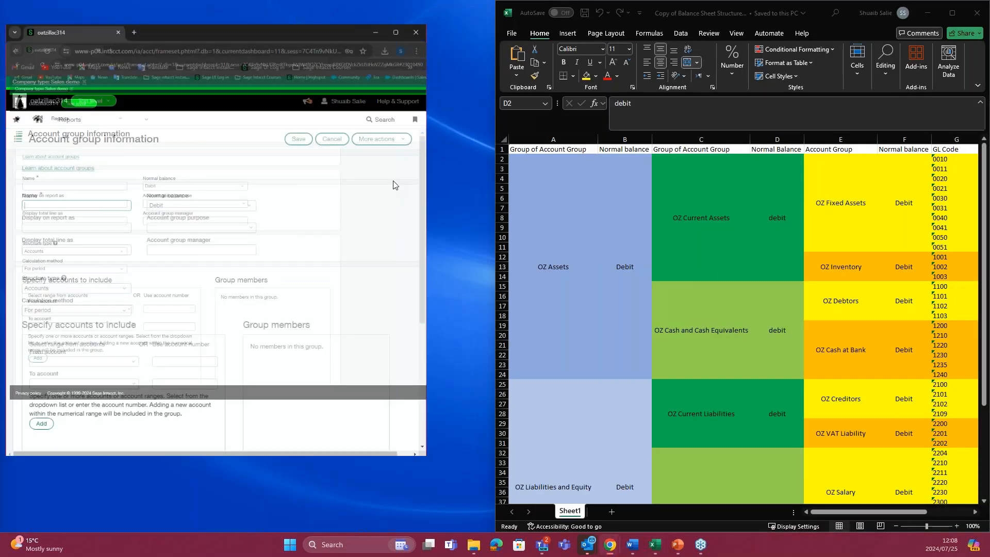
Step: Name the new account group LL Fixed Asset, using the workbook's OZ Fixed Assets entry as the reference
left_click(856, 218)
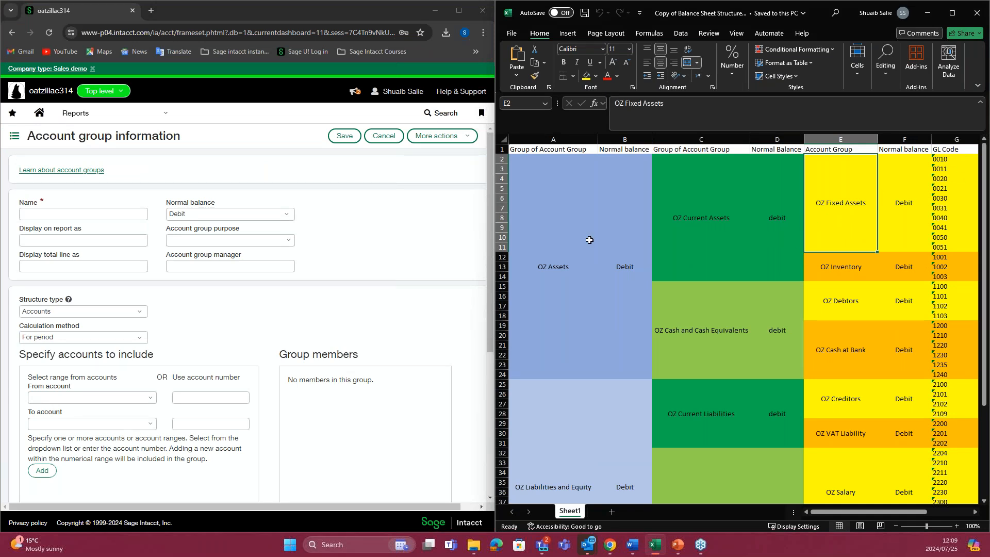
left_click(49, 214)
type("LL Fixed Asset")
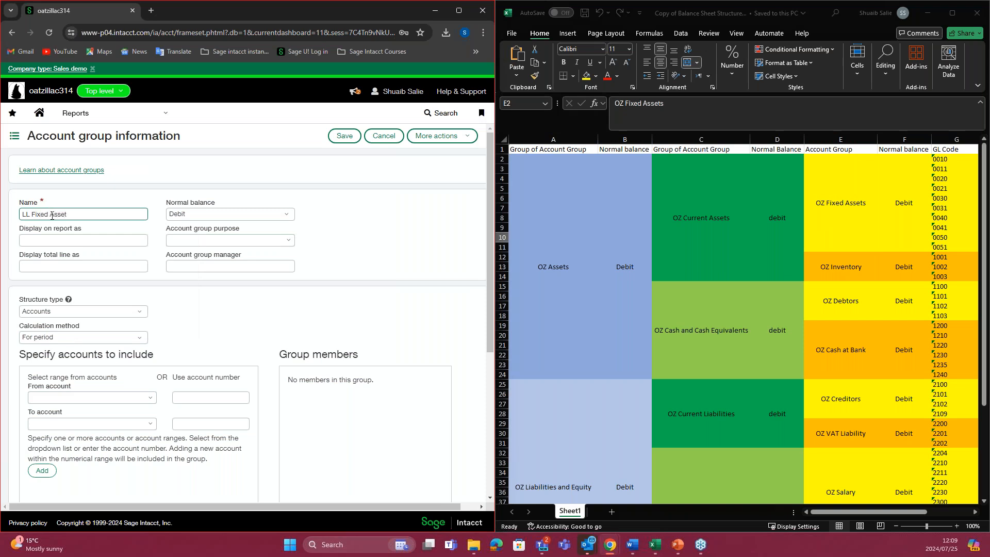
left_click(102, 194)
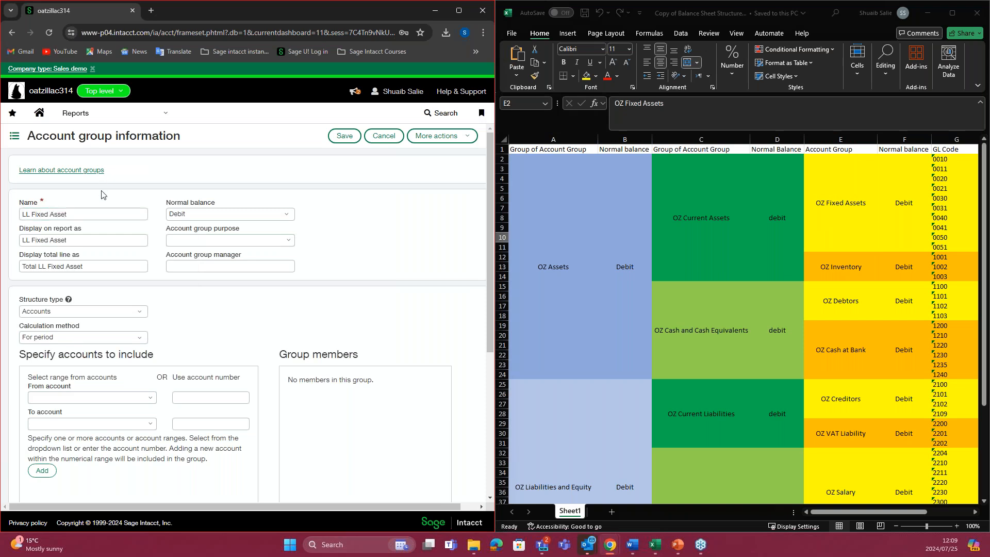
Step: Remove the LL prefix from the report labels so they read Fixed Asset and Total Fixed Asset
left_click(52, 263)
left_click(34, 244)
double_click(32, 240)
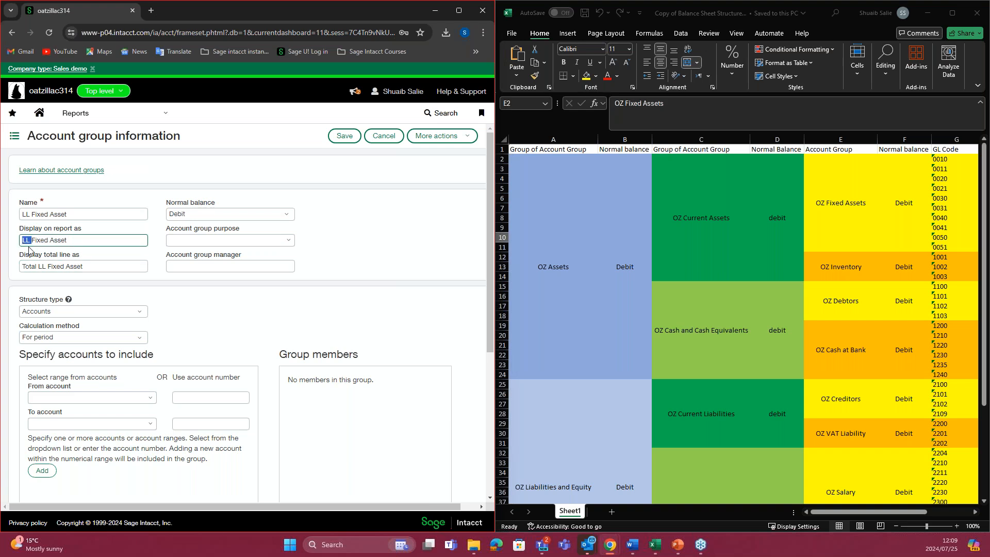
key("BackSpace")
left_click(63, 263)
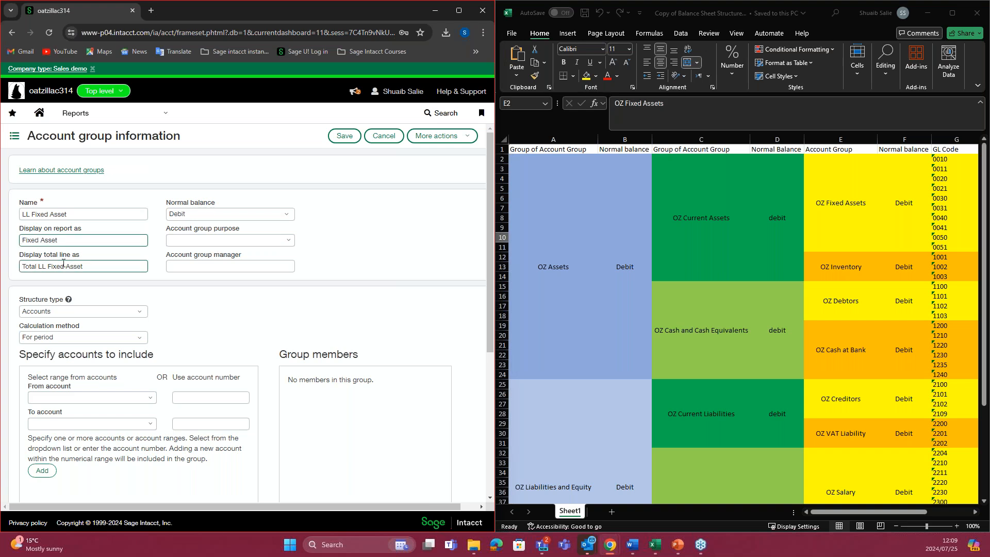
double_click(46, 265)
key("BackSpace")
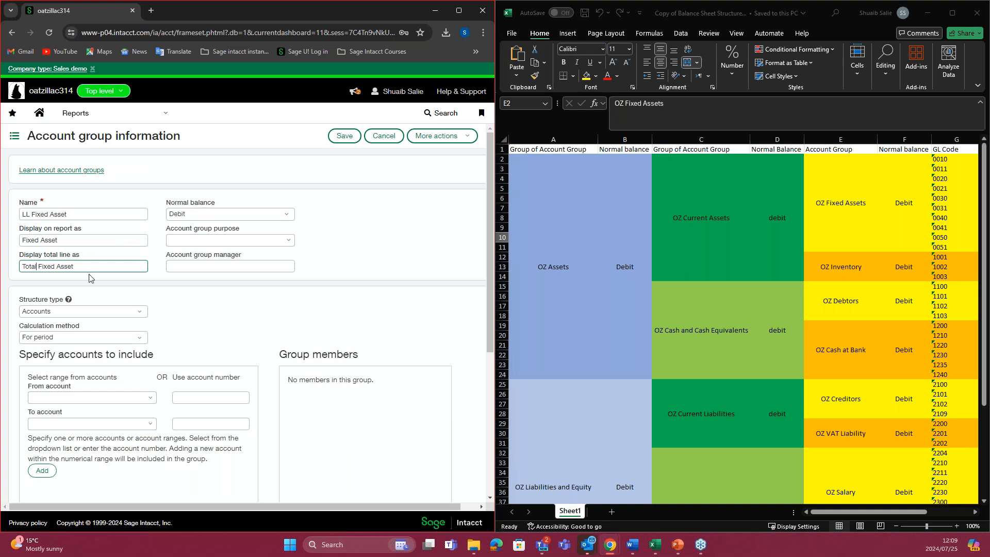
Step: Keep the normal balance as Debit and set the account group purpose to Learning Lab
left_click(354, 246)
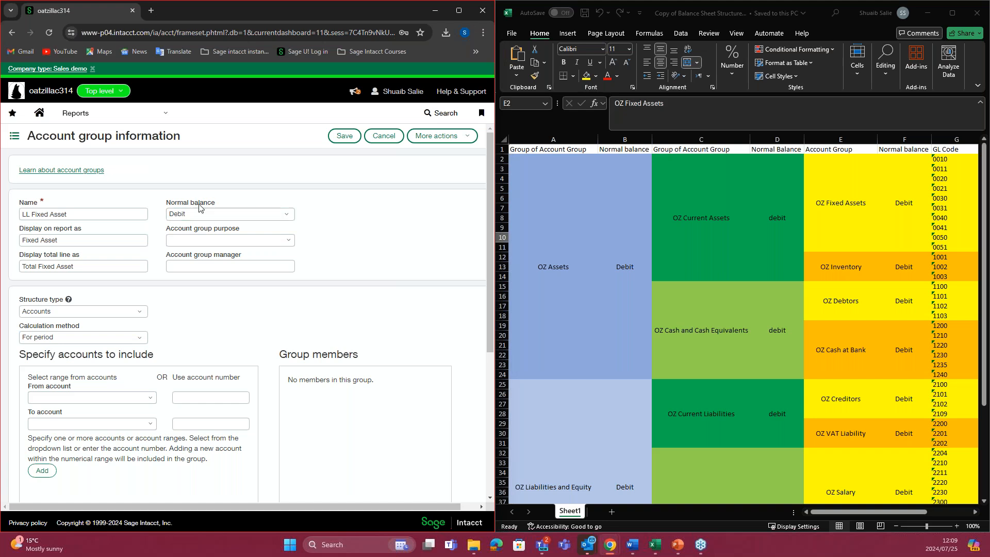
left_click(288, 216)
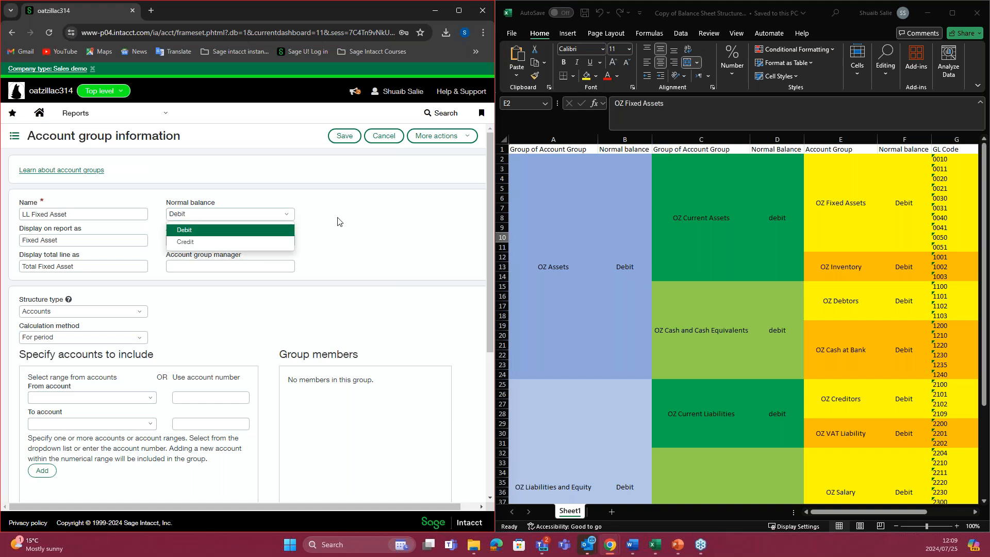
left_click(338, 222)
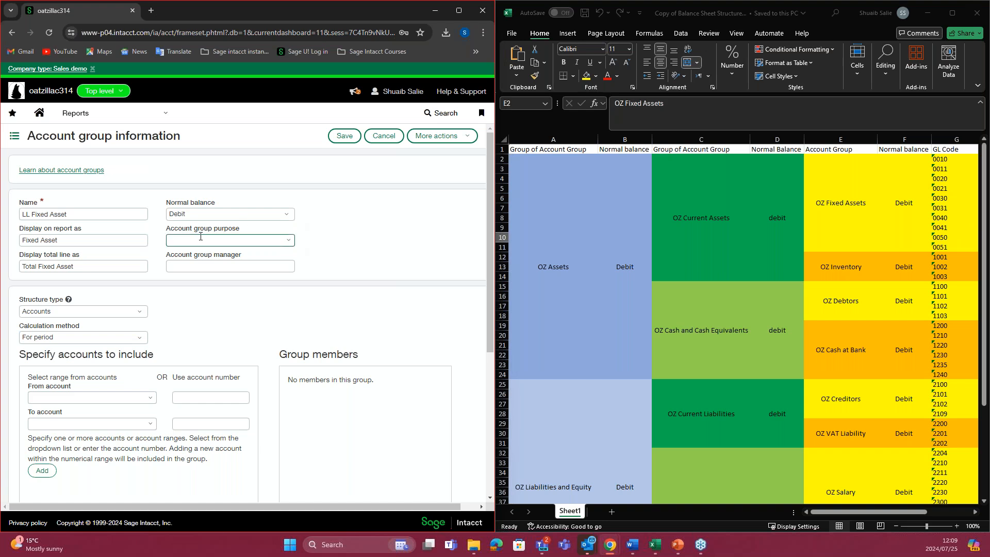
left_click(287, 241)
left_click(310, 242)
left_click(289, 240)
left_click(300, 242)
left_click(289, 240)
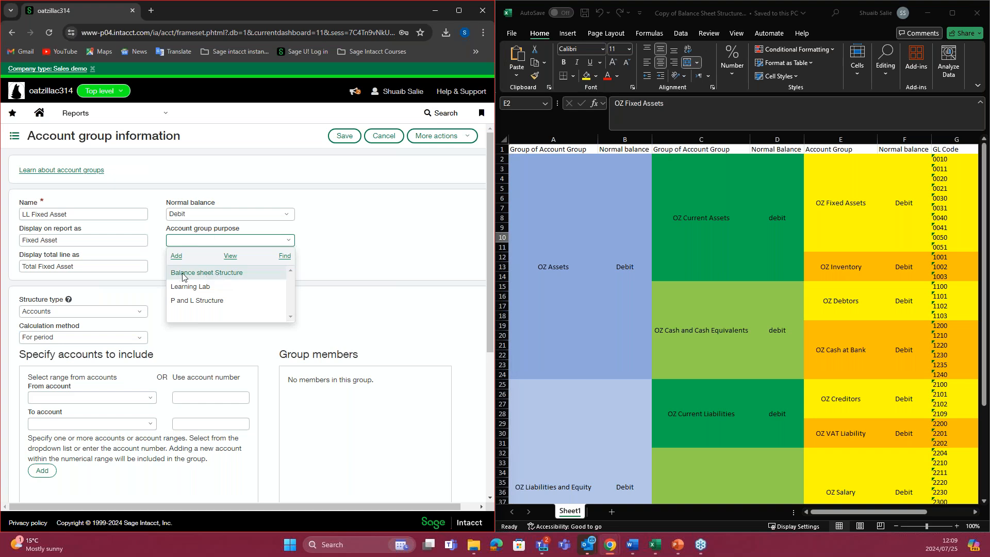
left_click(204, 288)
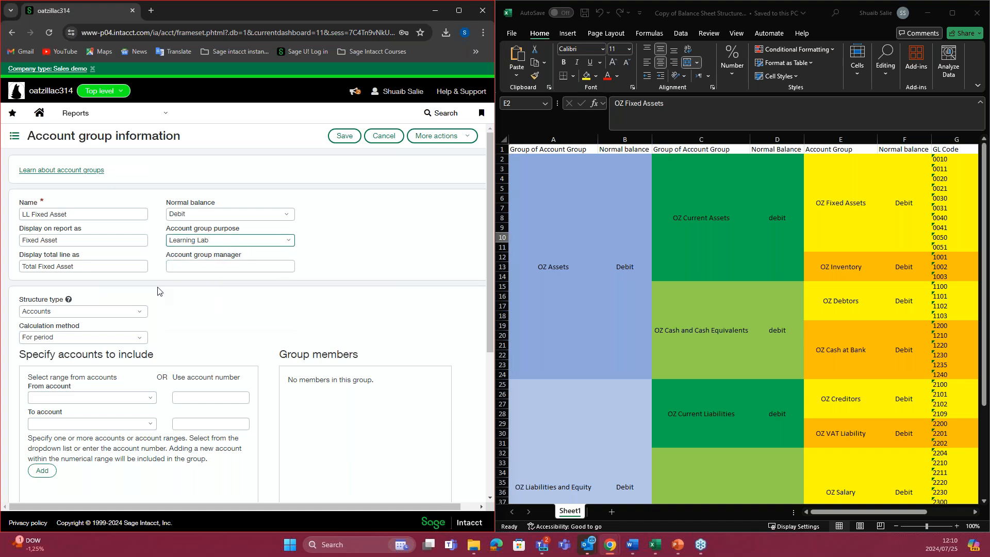
Step: Choose Accounts as the structure type of the LL Fixed Asset group
scroll(157, 291, "down", 1)
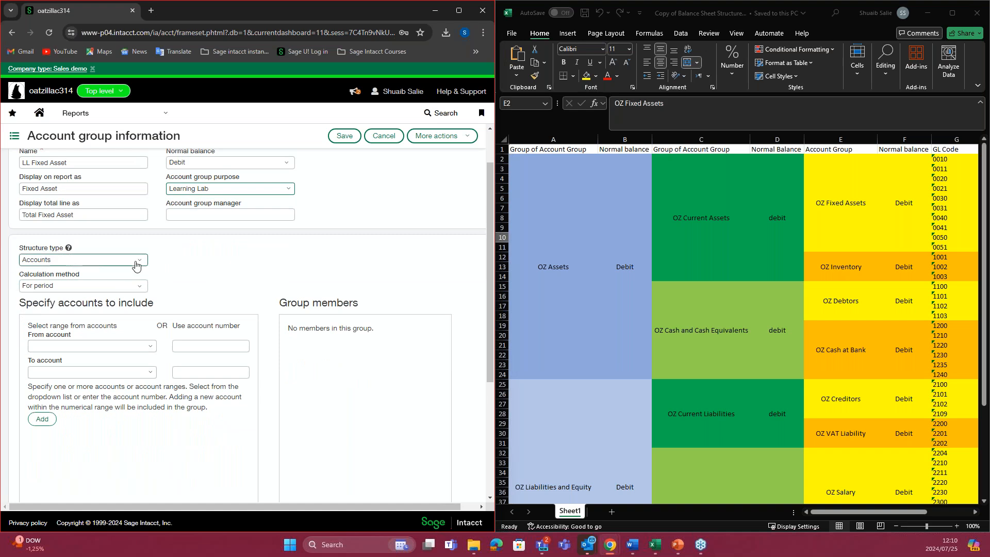
left_click(136, 264)
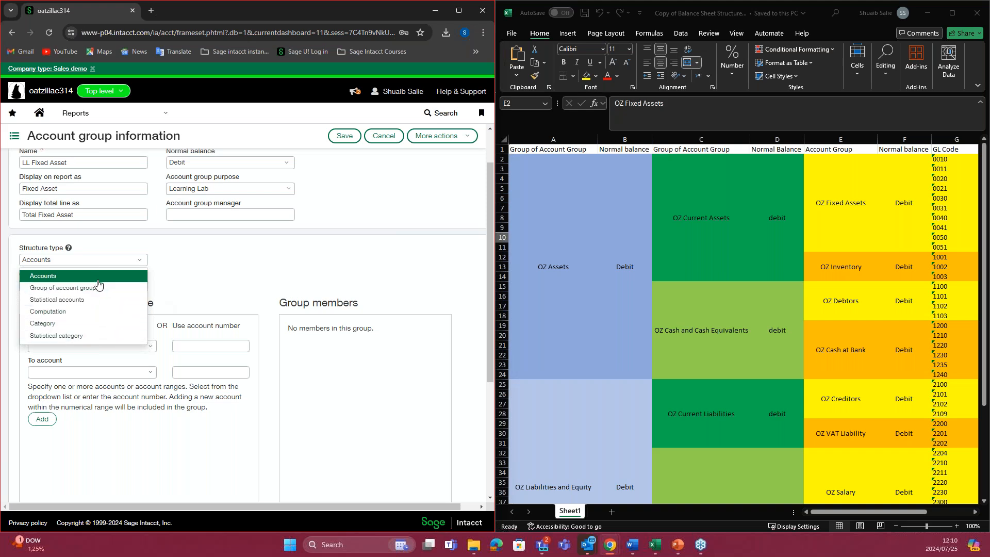
left_click(77, 277)
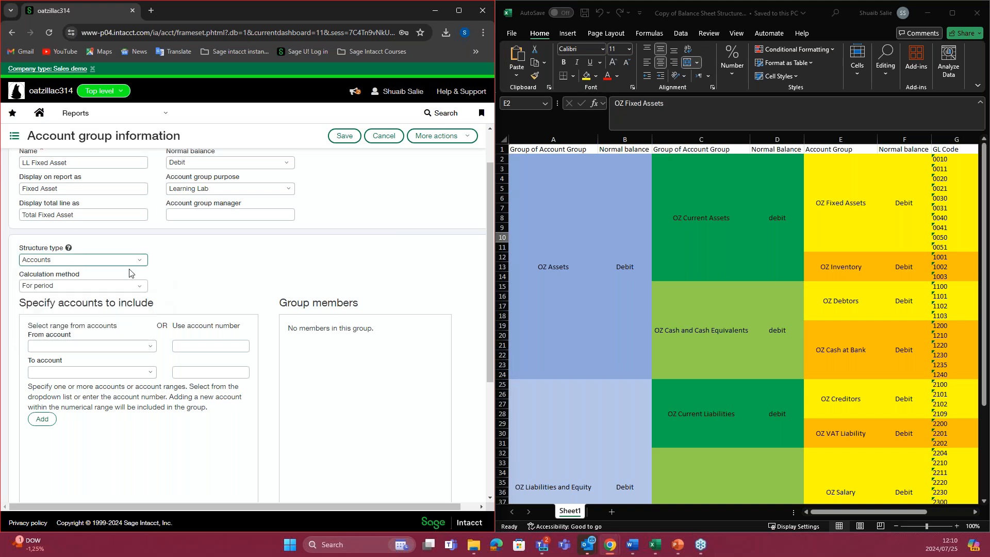
Step: Try Group of account groups as the structure type, and return it to Accounts
left_click(132, 261)
left_click(95, 292)
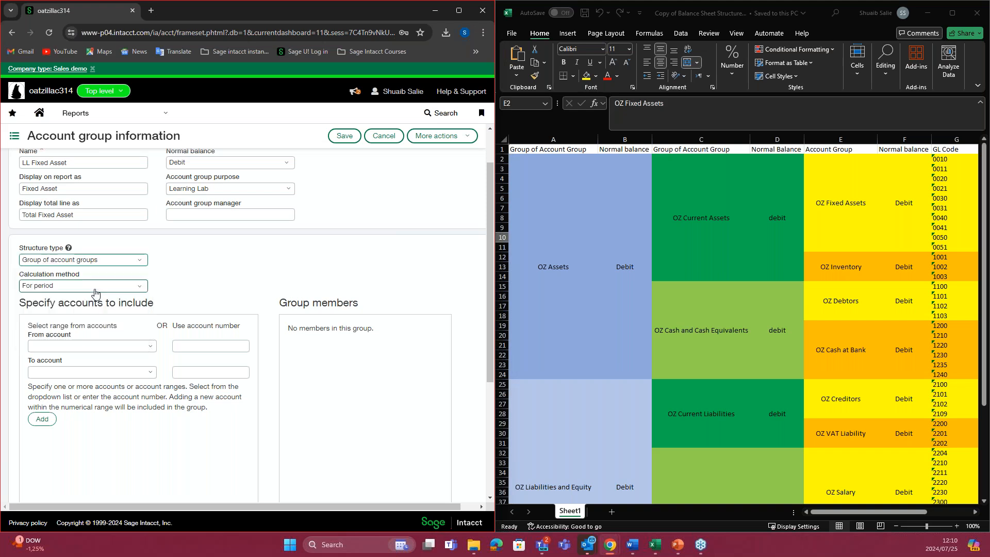
left_click(139, 263)
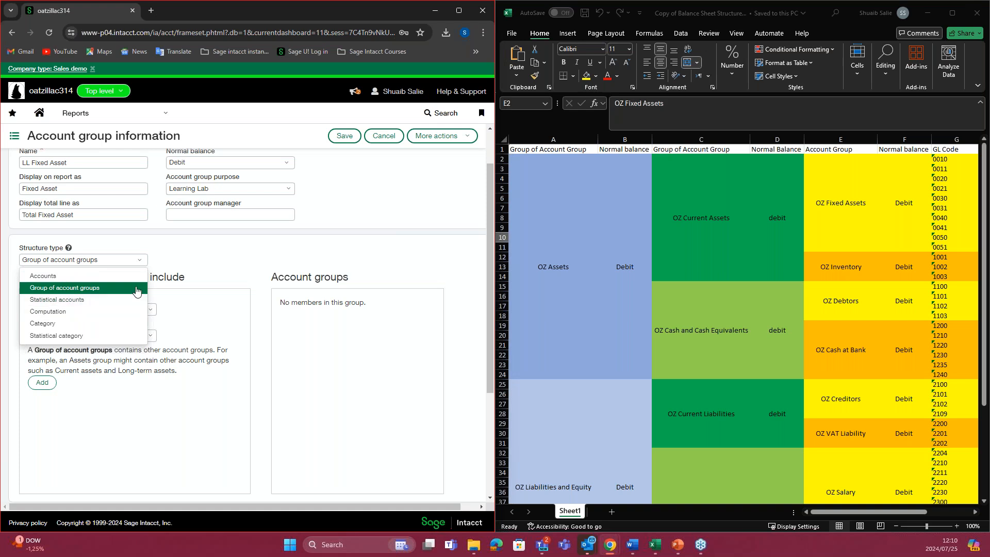
left_click(86, 277)
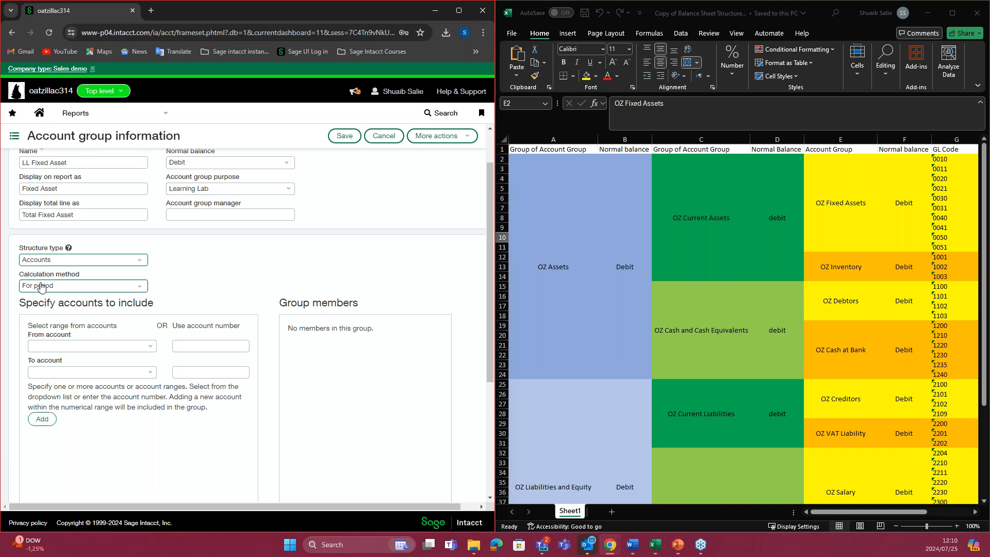
Step: Review the calculation method options and keep For period
scroll(181, 289, "down", 1)
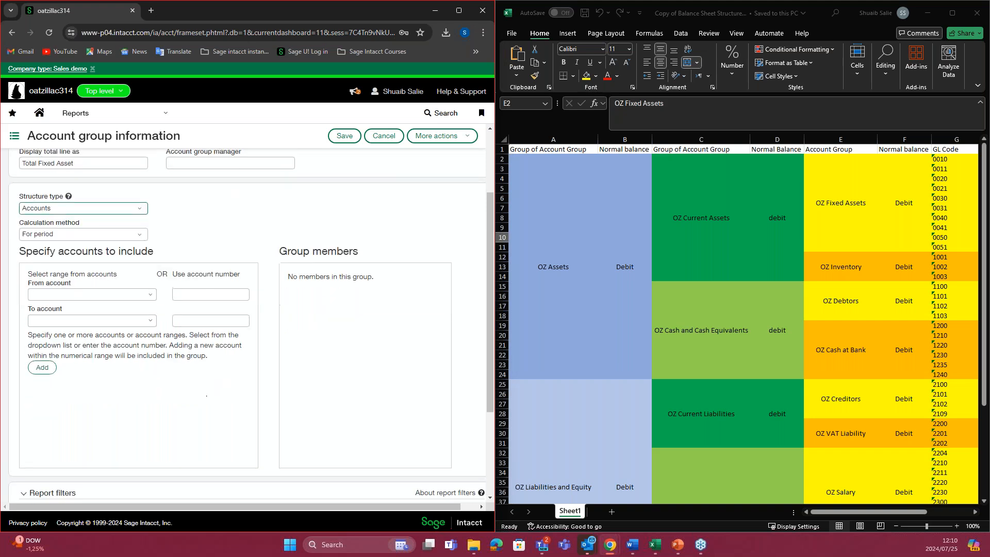
left_click(137, 235)
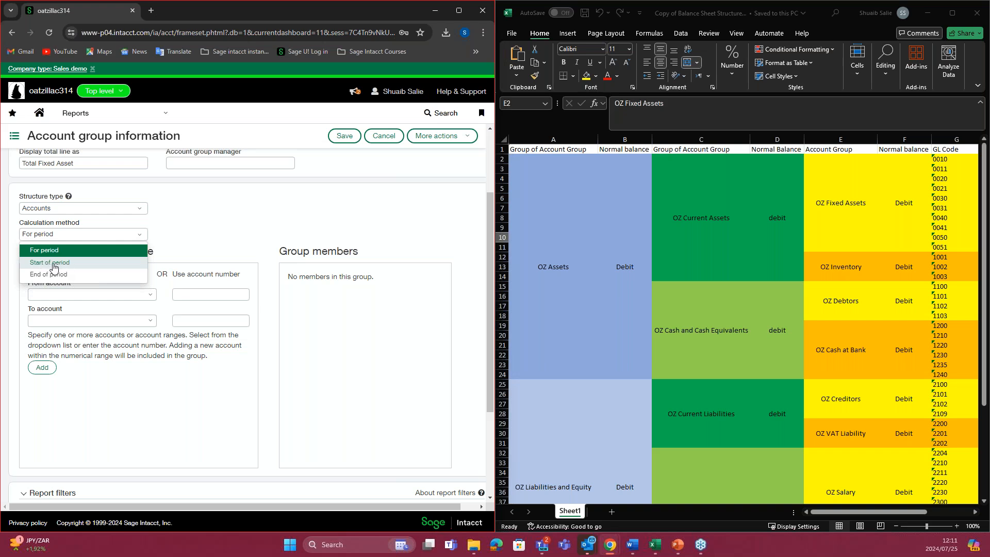
left_click(171, 249)
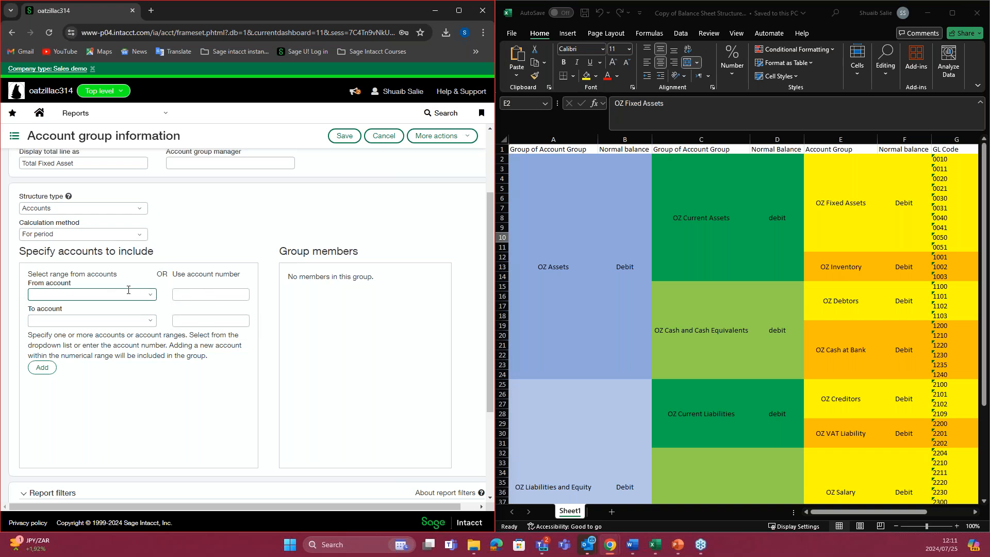
Step: Add account number 0010 on its own as a group member
left_click(154, 297)
left_click(165, 307)
left_click(148, 322)
left_click(148, 323)
left_click(176, 296)
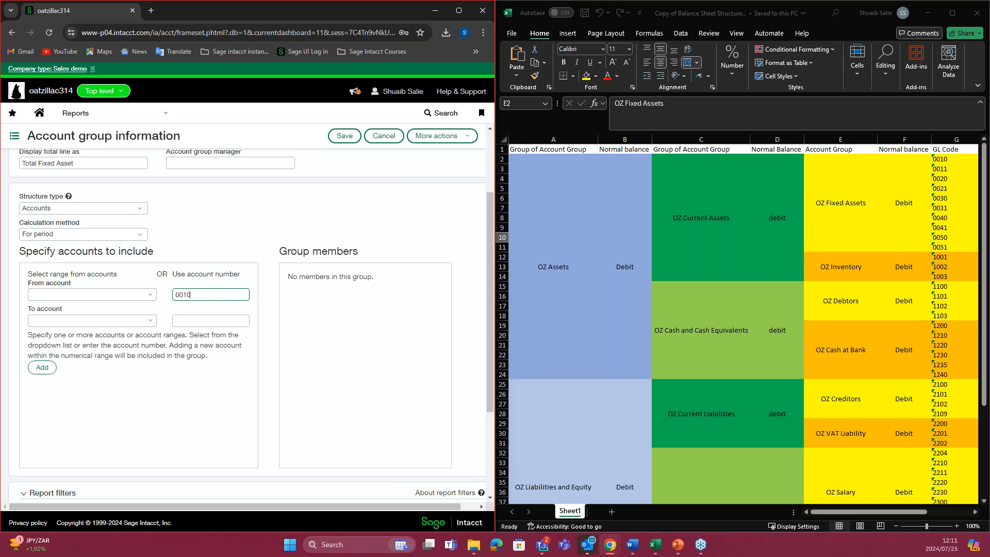
left_click(42, 367)
Step: Add the account range 0010--Freehold Property to 0051--Motor Vehicles Depreciation as a group member, and remove the separate 0010 entry
left_click(150, 295)
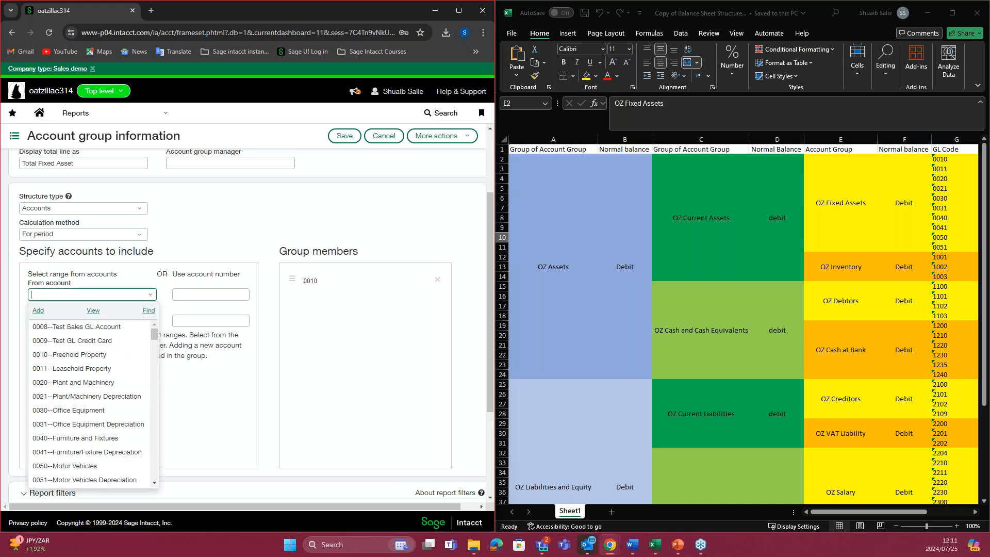
left_click(92, 356)
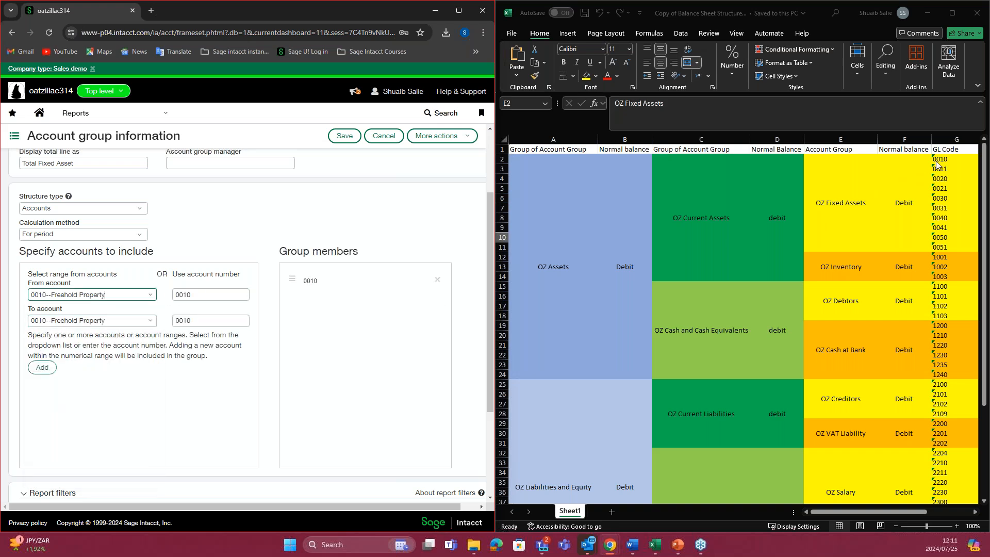
left_click_drag(938, 161, 939, 246)
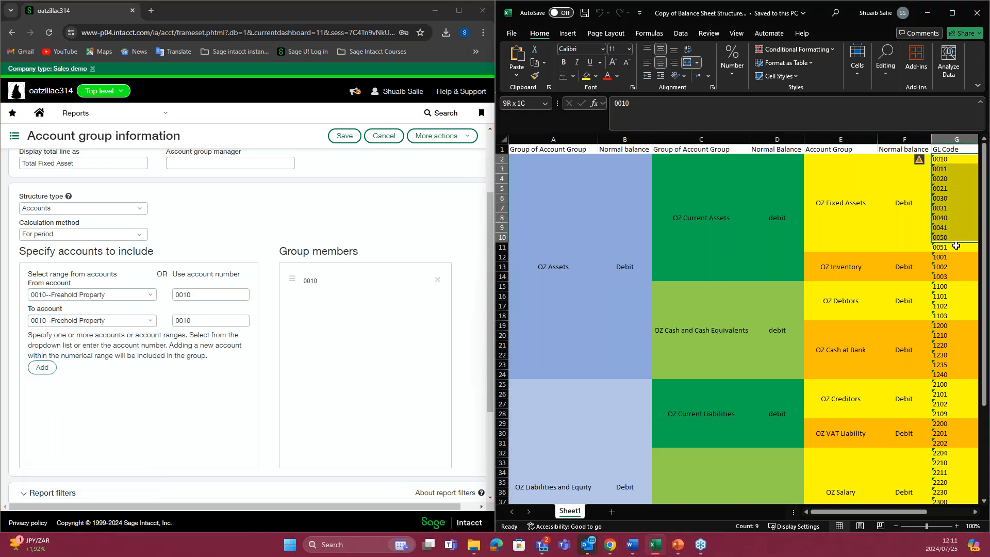
left_click(129, 320)
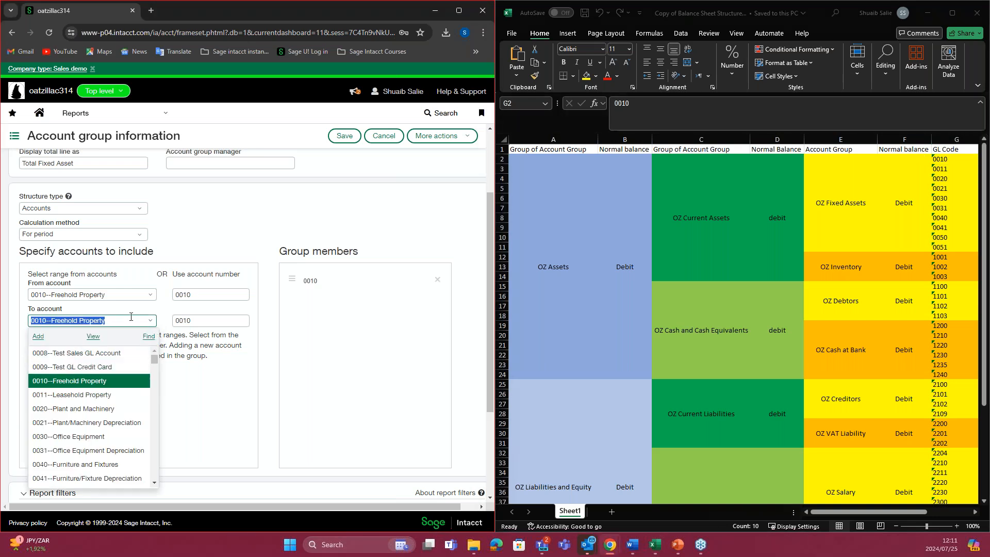
left_click(112, 323)
type("00")
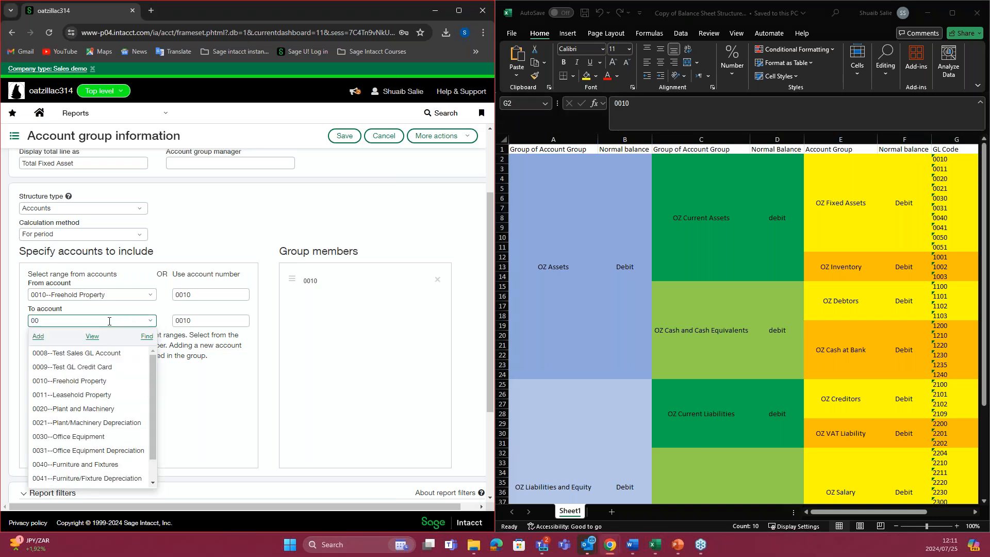
type("51")
left_click(62, 354)
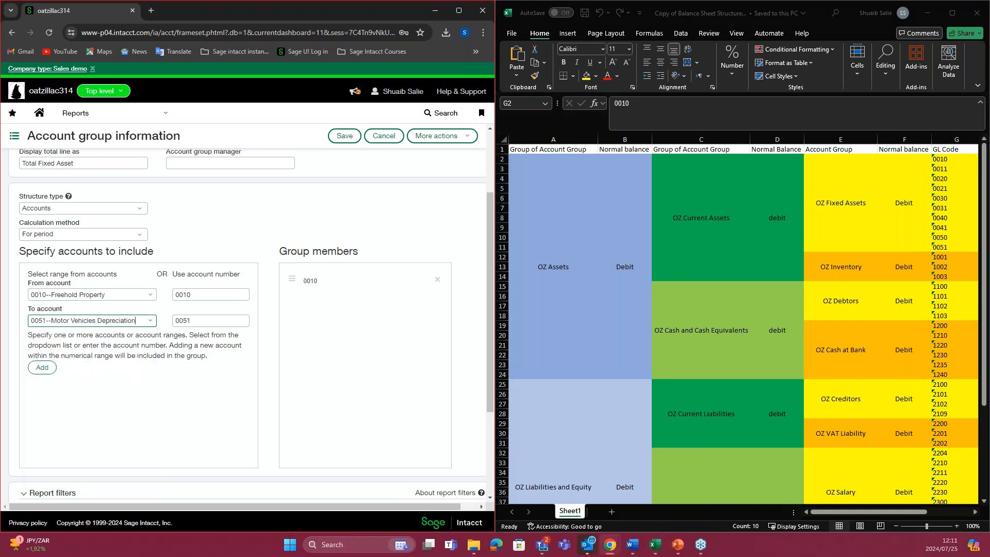
left_click(37, 369)
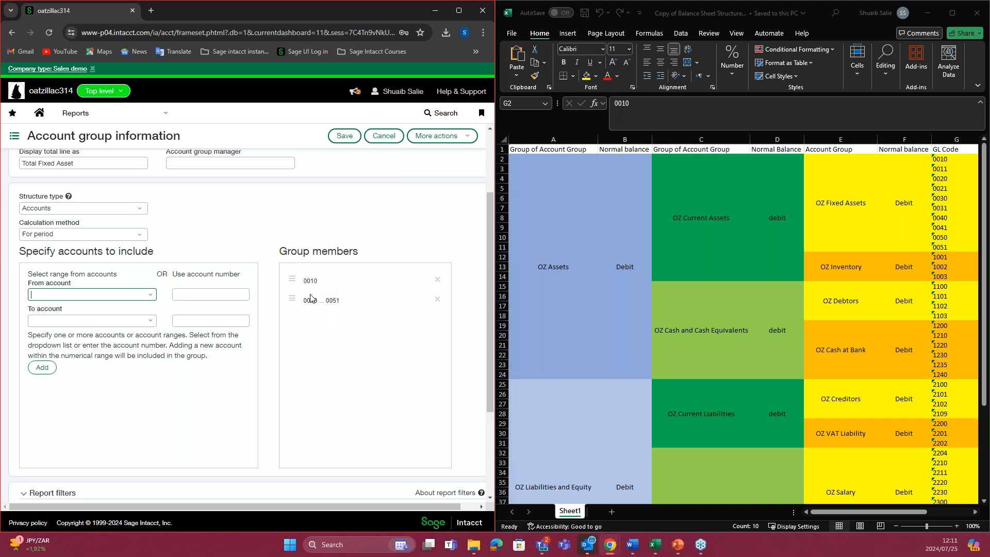
left_click(438, 279)
Step: Review the debit or credit report filter and keep it at No filter
scroll(264, 381, "down", 1)
scroll(265, 381, "down", 3)
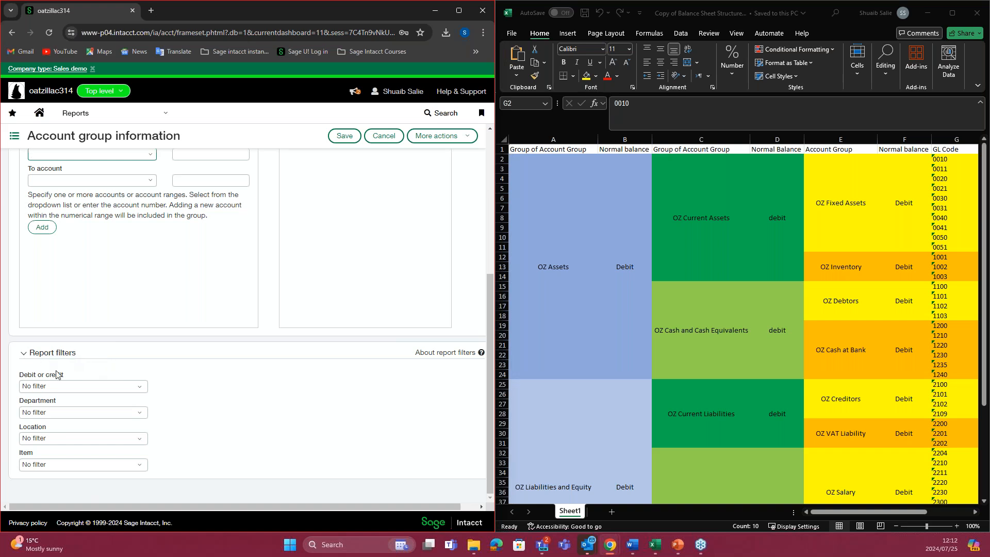
left_click(131, 388)
left_click(106, 404)
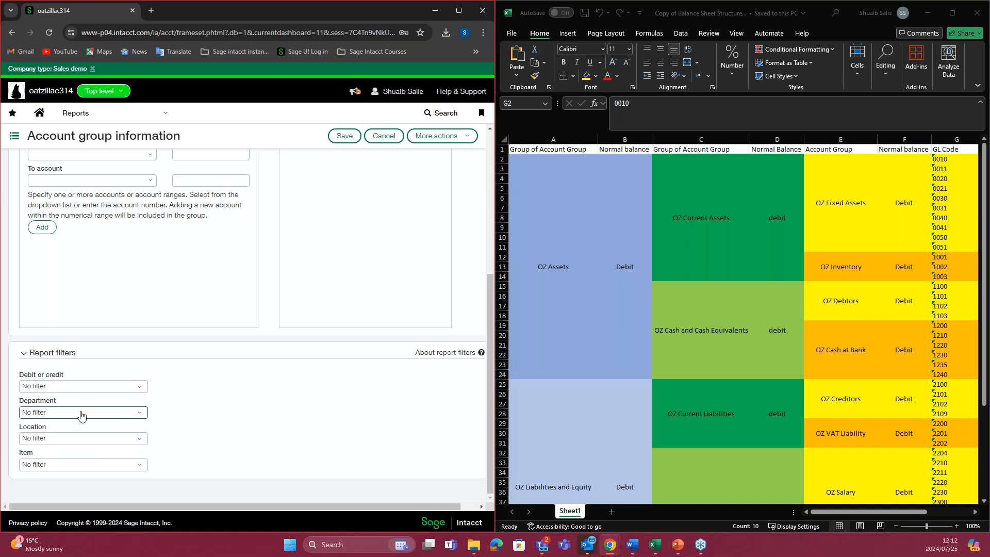
Step: Try filtering the department to the specific department D-100--Sales, and reset the department filter to No filter
left_click(145, 412)
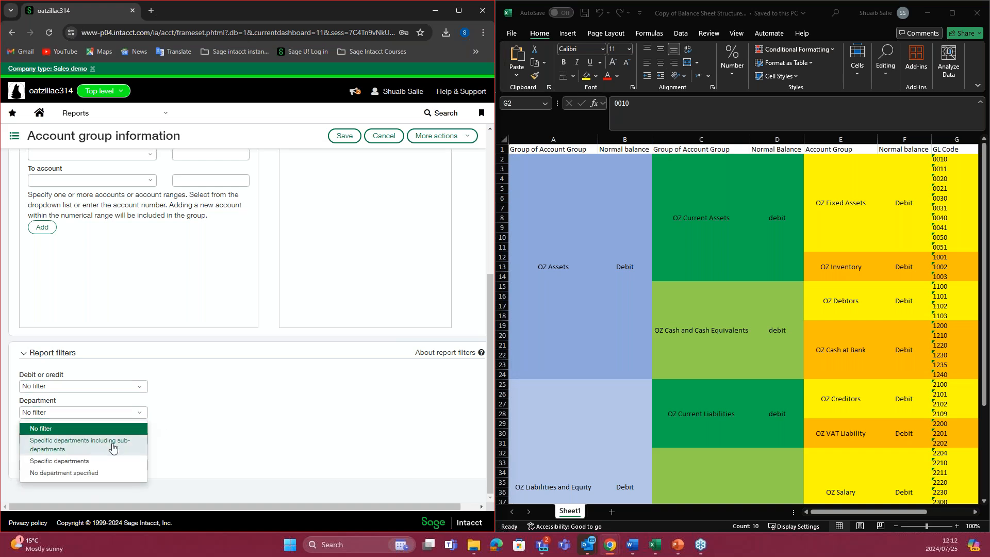
left_click(96, 460)
left_click(142, 441)
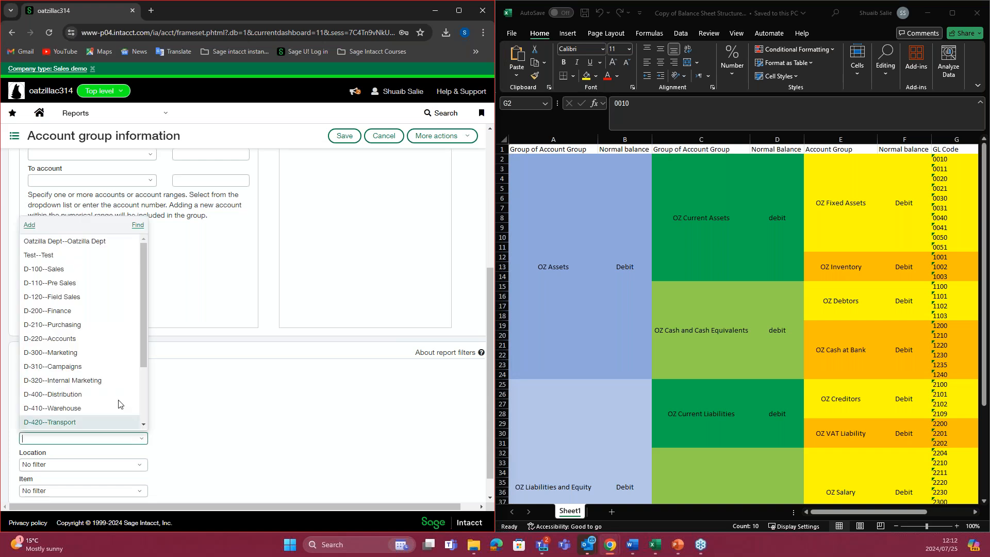
left_click(75, 271)
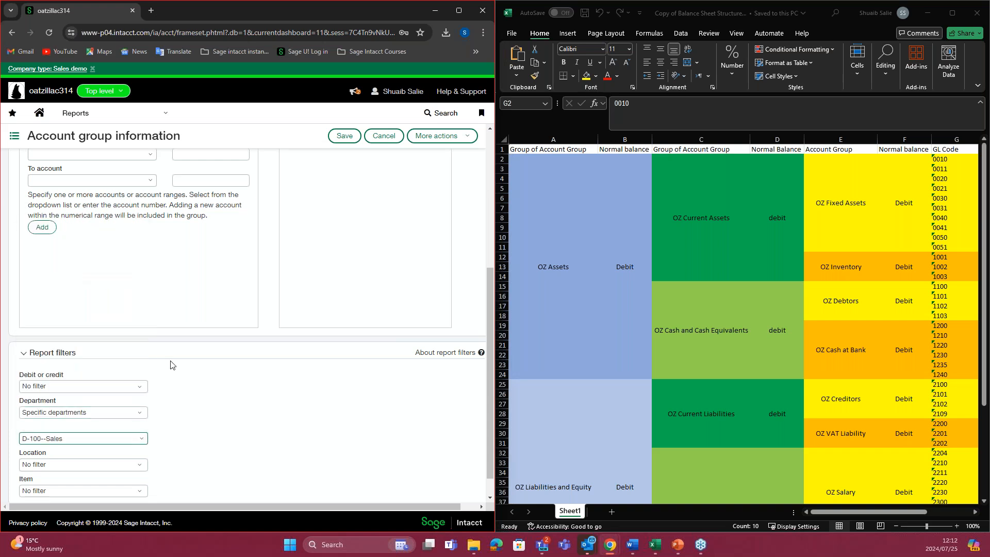
scroll(171, 416, "down", 1)
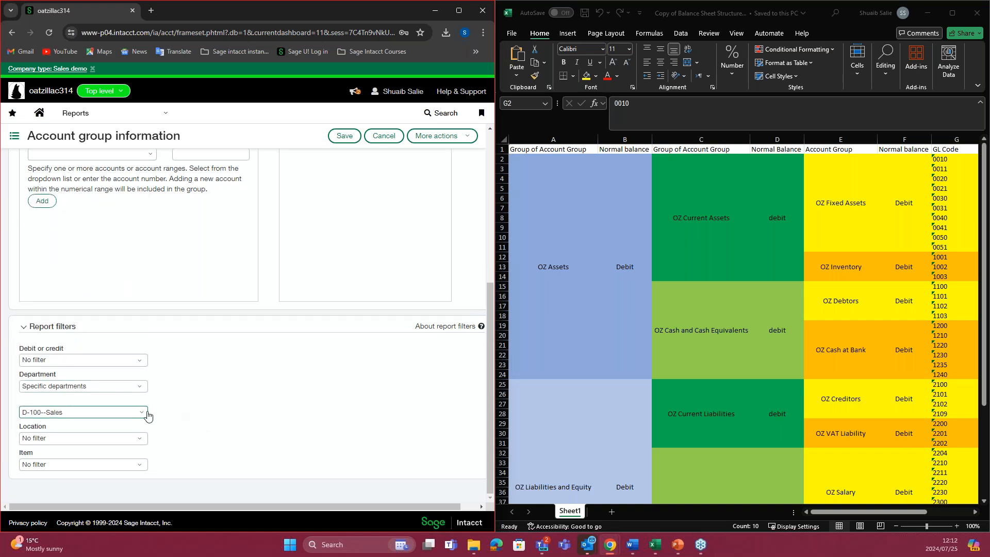
left_click(131, 387)
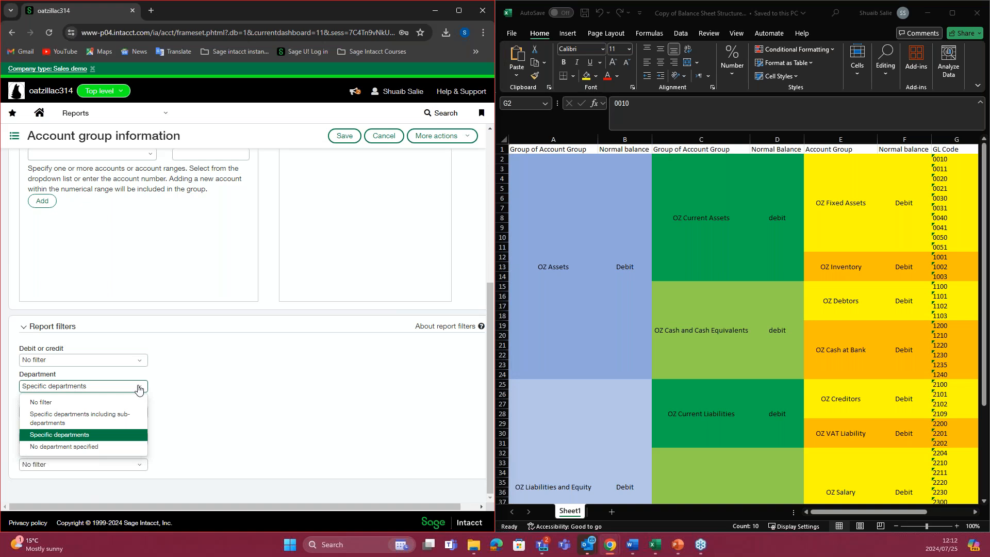
left_click(98, 398)
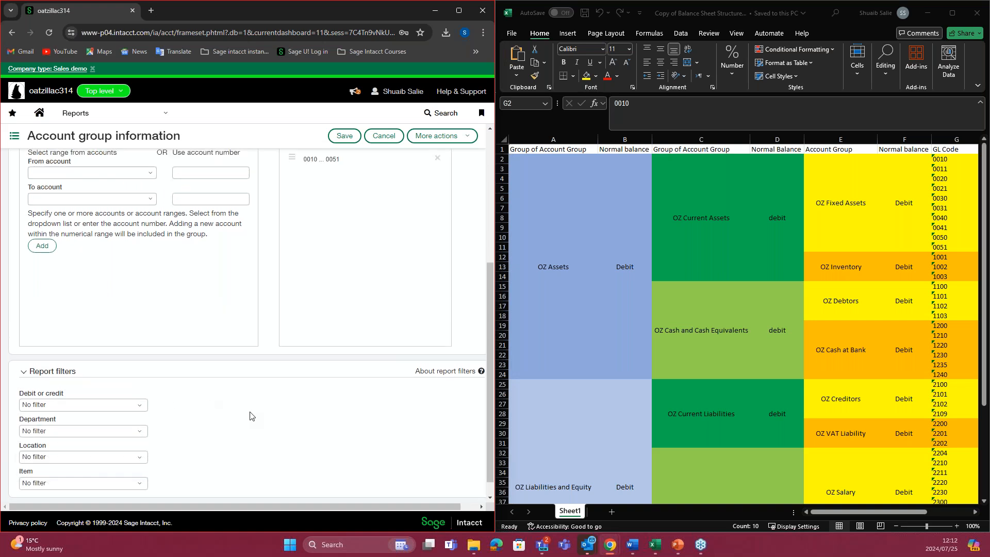
Step: Save the LL Fixed Asset account group
scroll(247, 412, "up", 5)
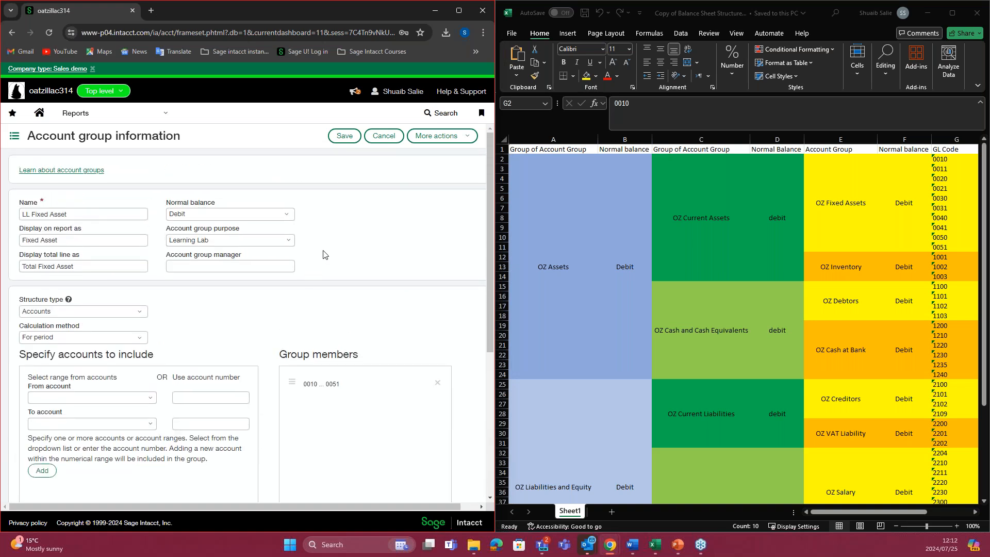
left_click(344, 136)
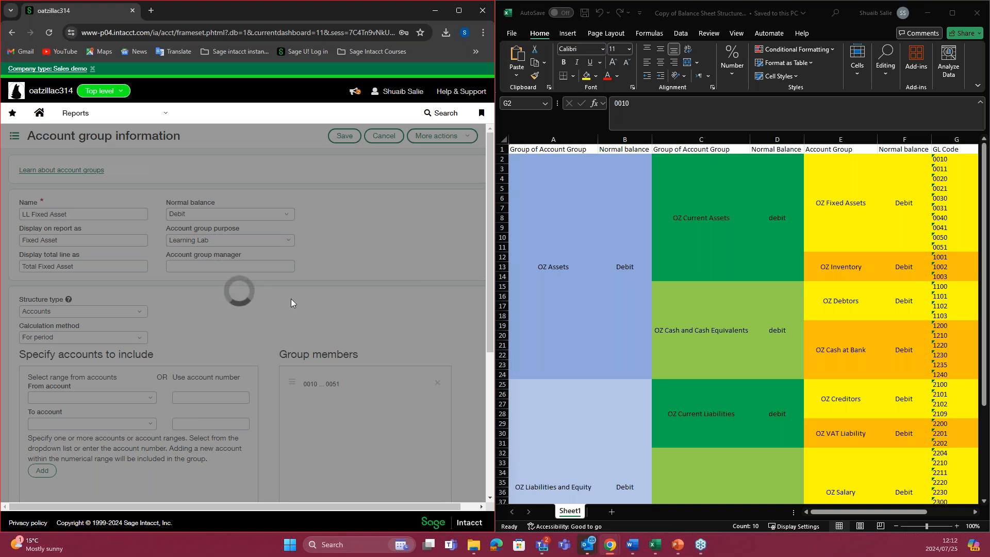
Step: Maximize the browser window and filter the account groups list by the purpose Learning
left_click_drag(496, 287, 520, 287)
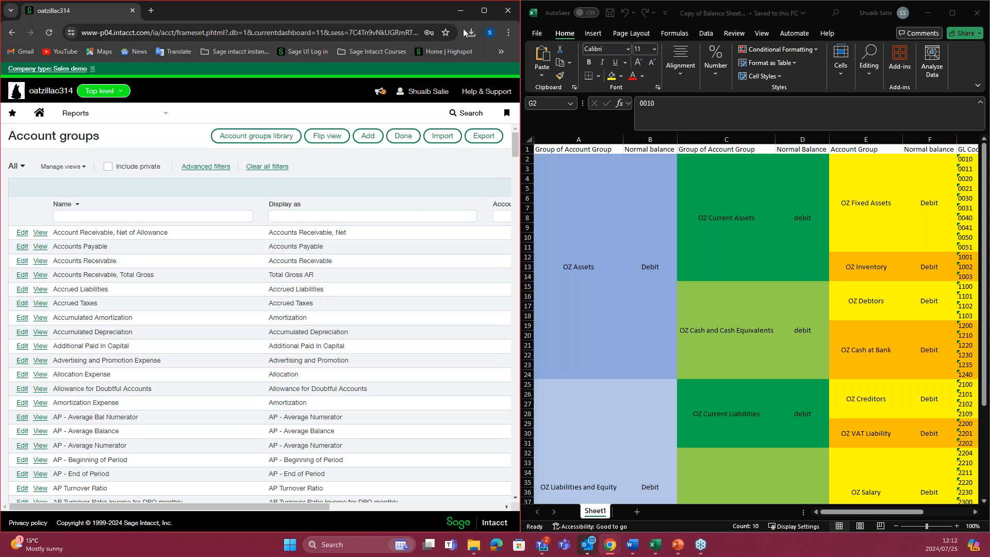
left_click(484, 10)
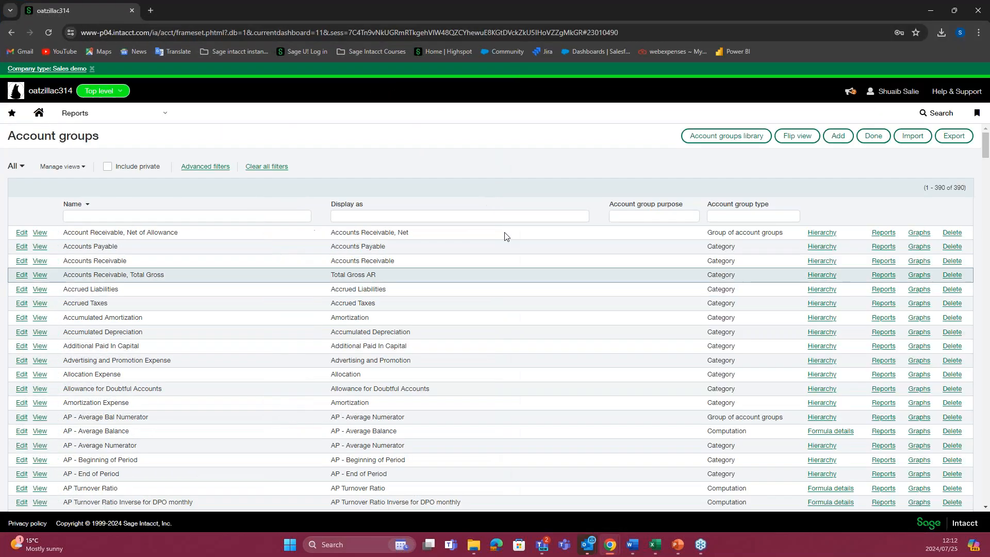
left_click(626, 216)
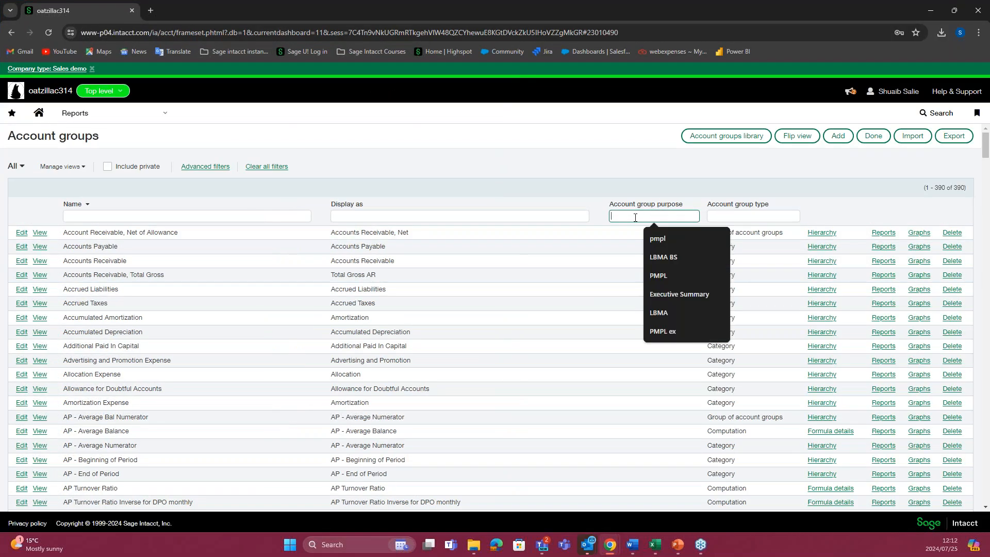
type("L")
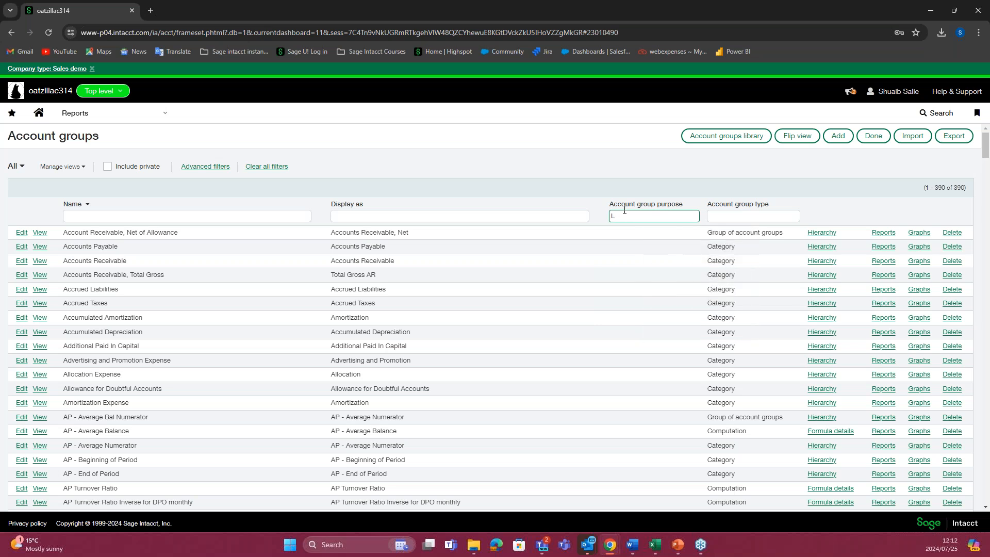
type("earnin")
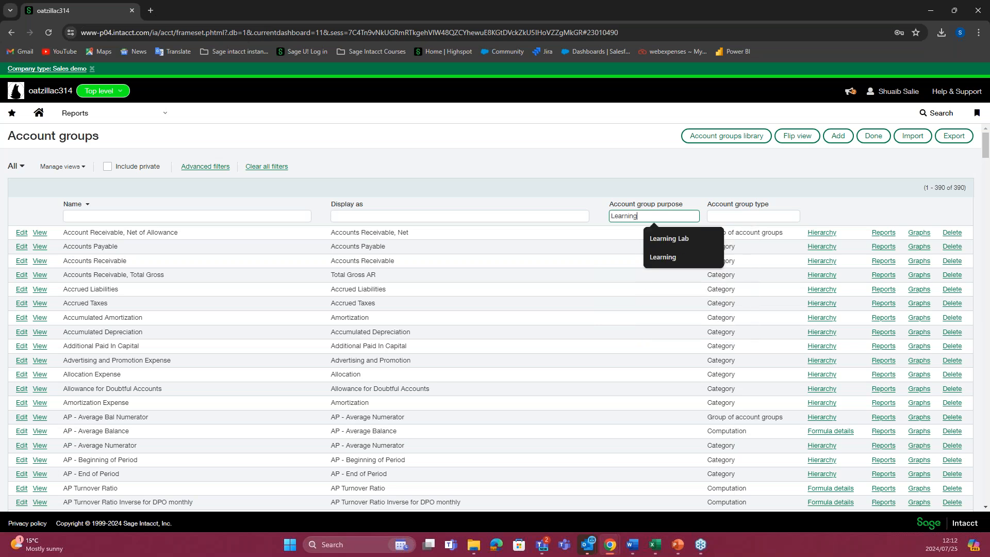
type("g")
key("Return")
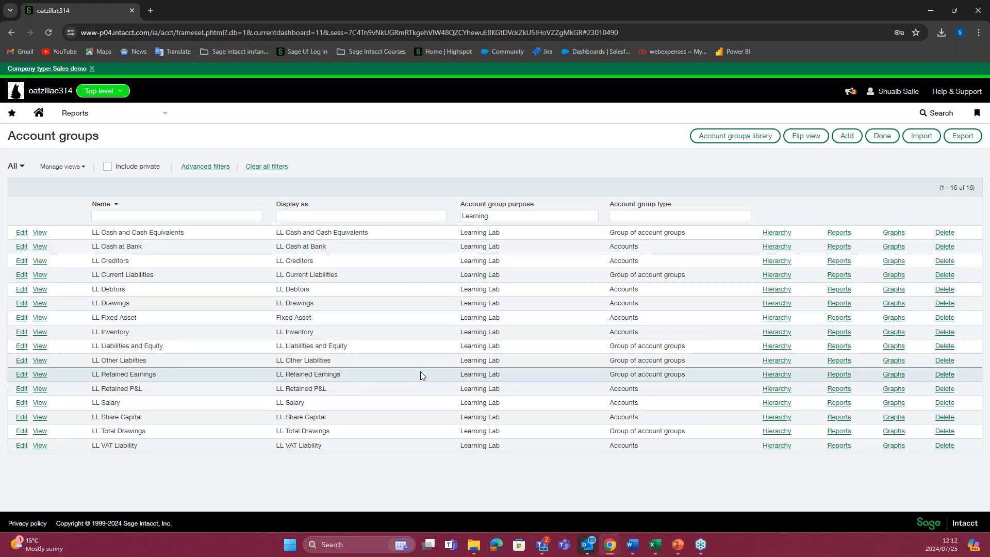
Step: Open the LL Fixed Asset hierarchy report, compare its accounts with the GL codes in the Excel plan, and close it
left_click_drag(93, 317, 773, 323)
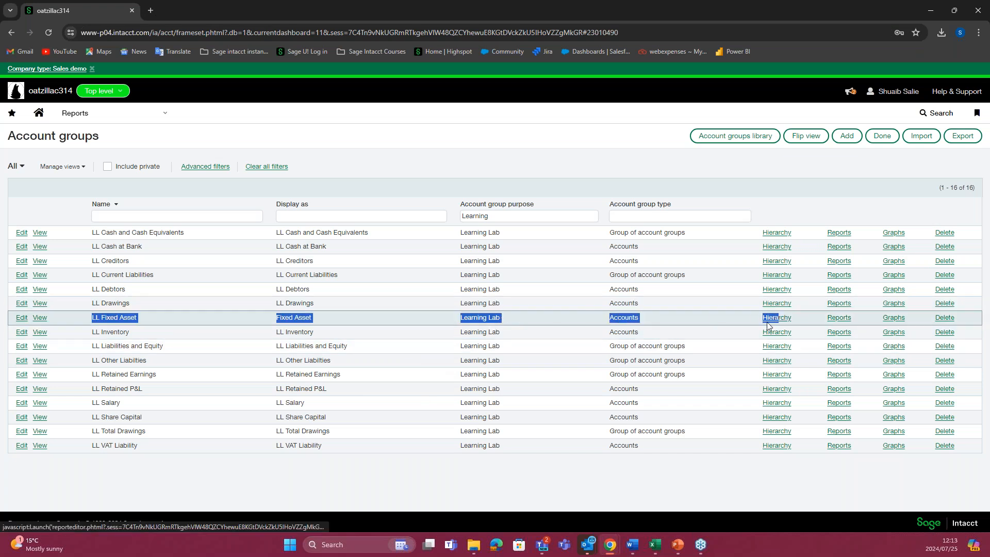
left_click(777, 318)
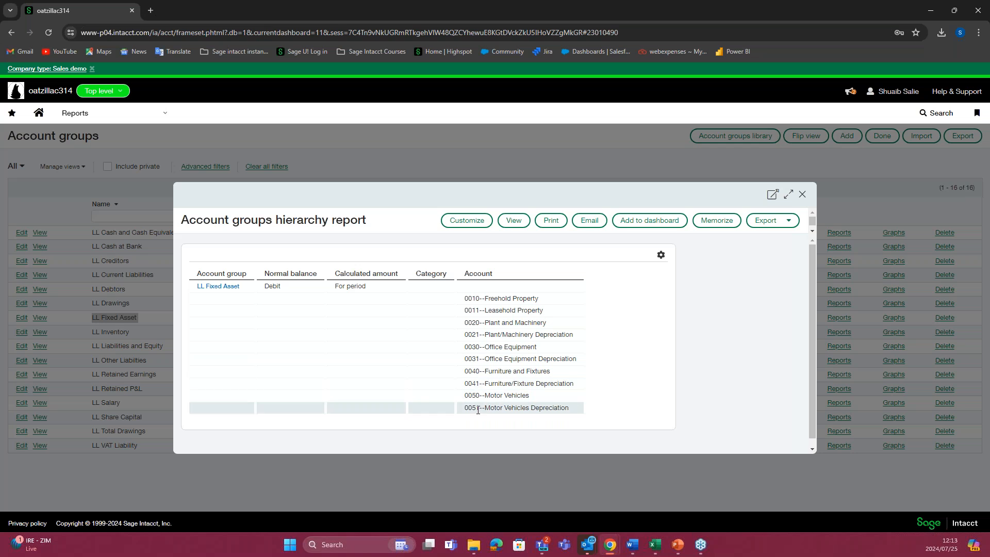
mouse_move(654, 544)
left_click(660, 495)
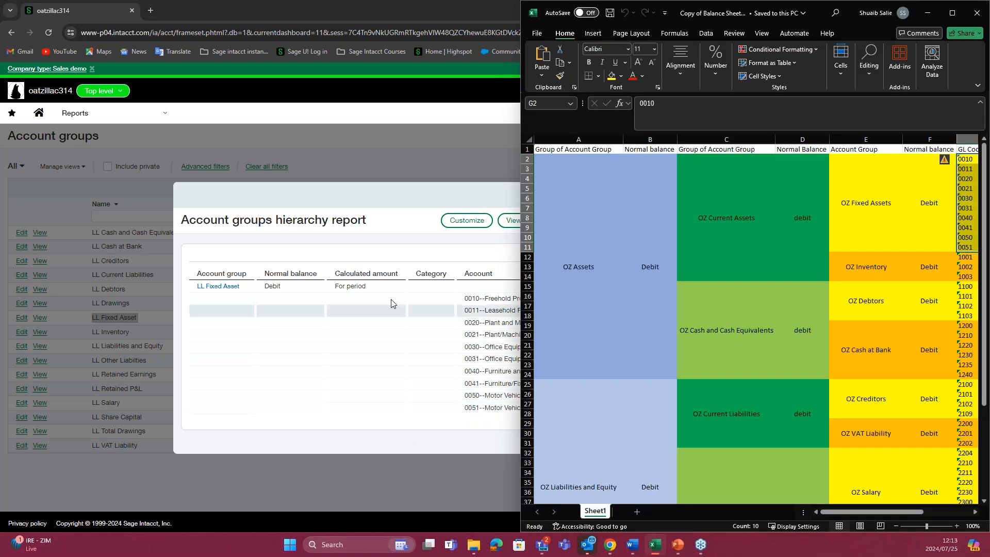
left_click(422, 212)
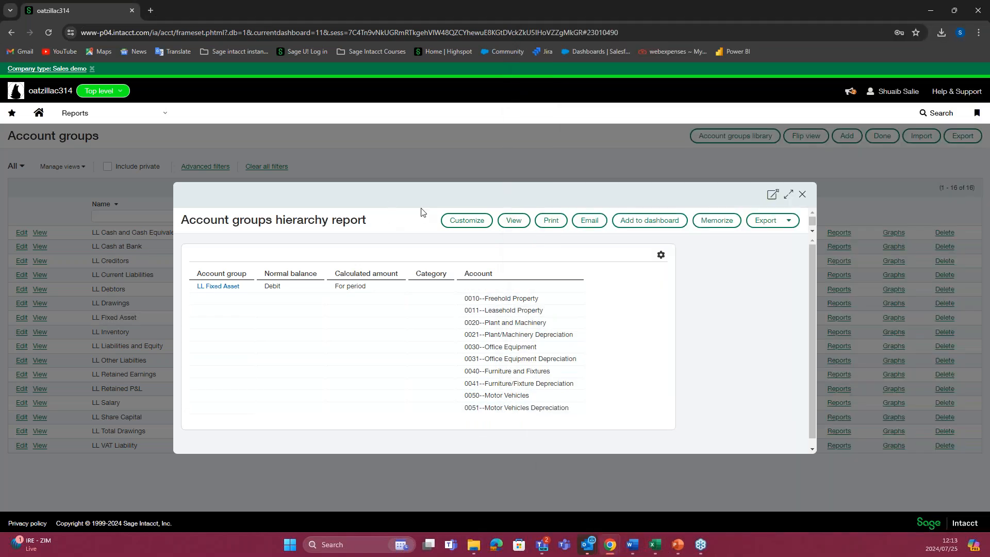
left_click(802, 194)
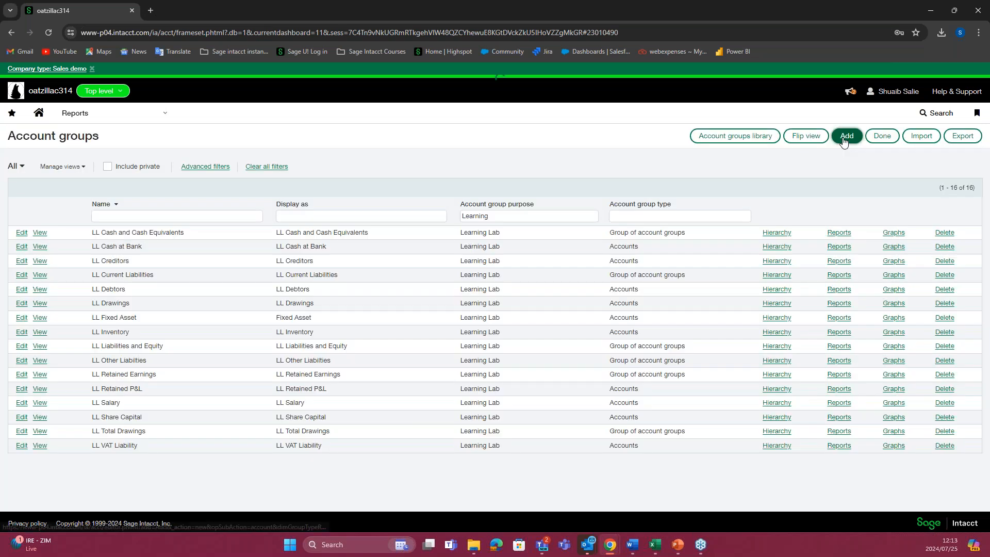
Step: Start a new account group and, following the Excel plan, name it LL Current Assets
left_click(846, 136)
left_click(165, 214)
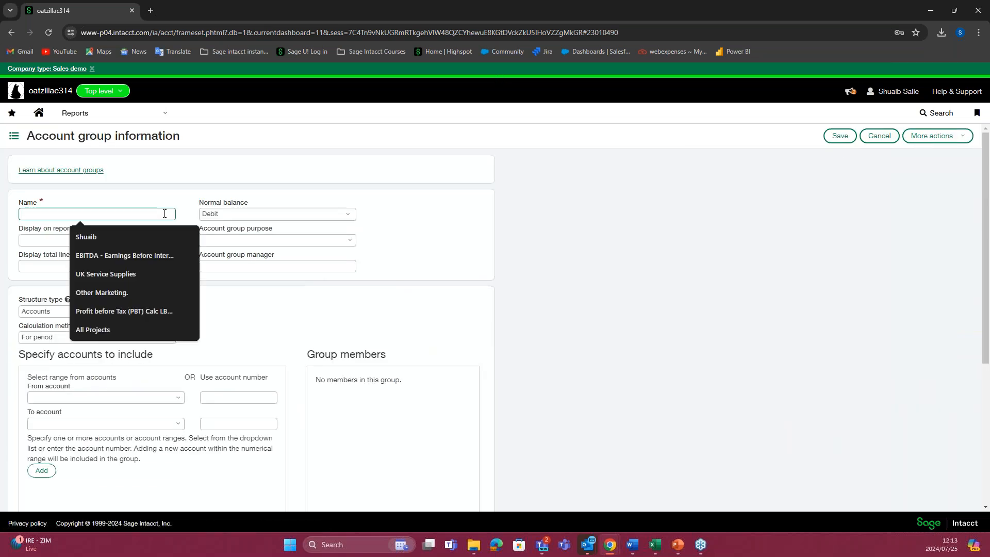
left_click(166, 200)
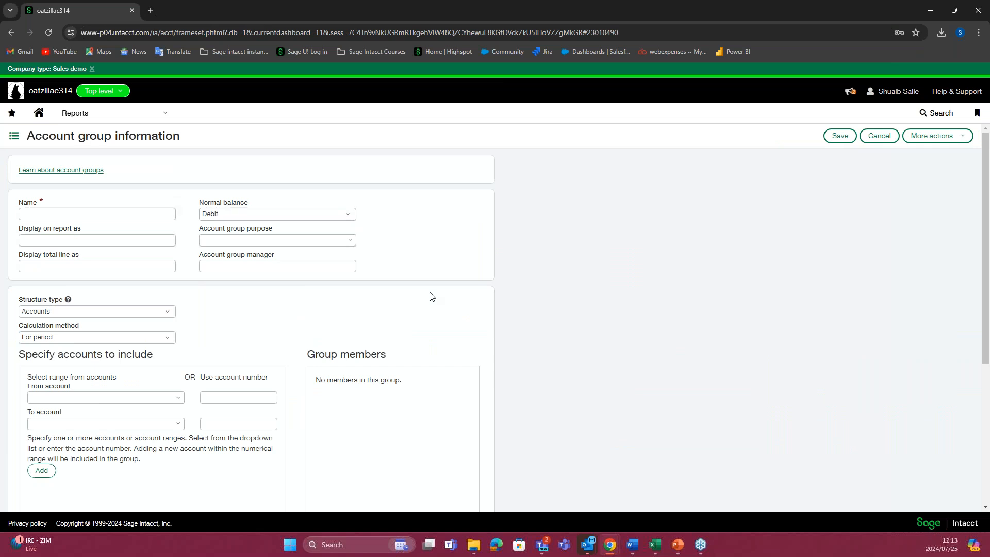
left_click(654, 543)
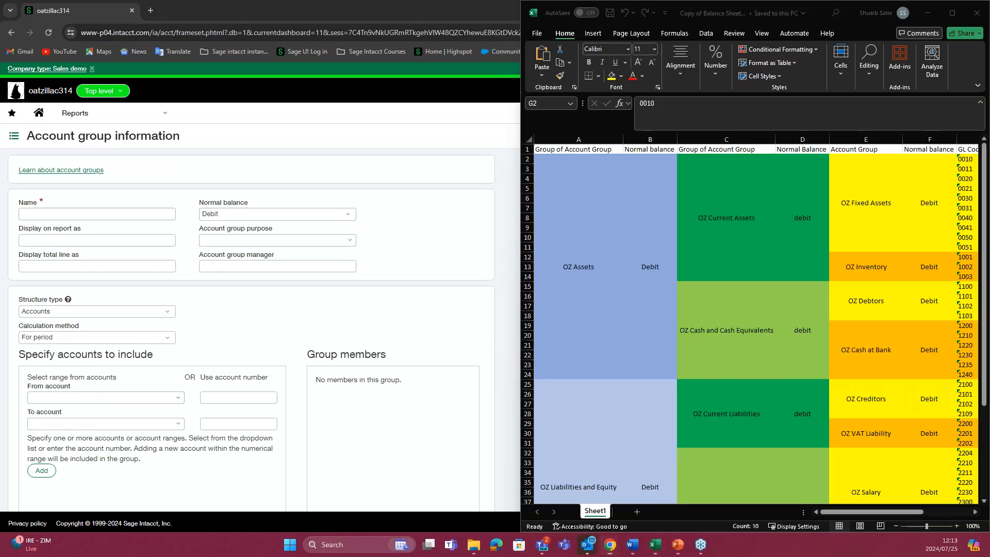
left_click(746, 223)
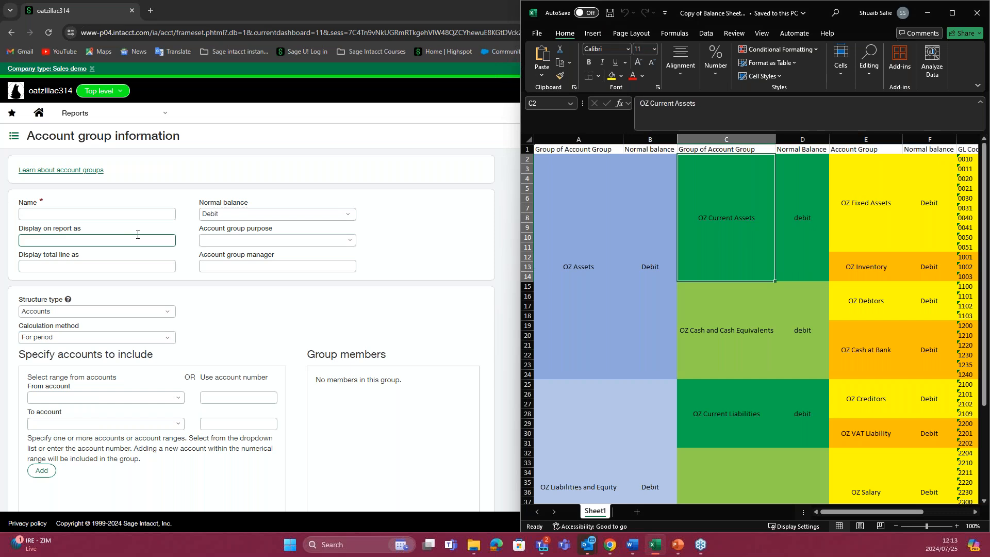
left_click(74, 212)
type("LL Current A")
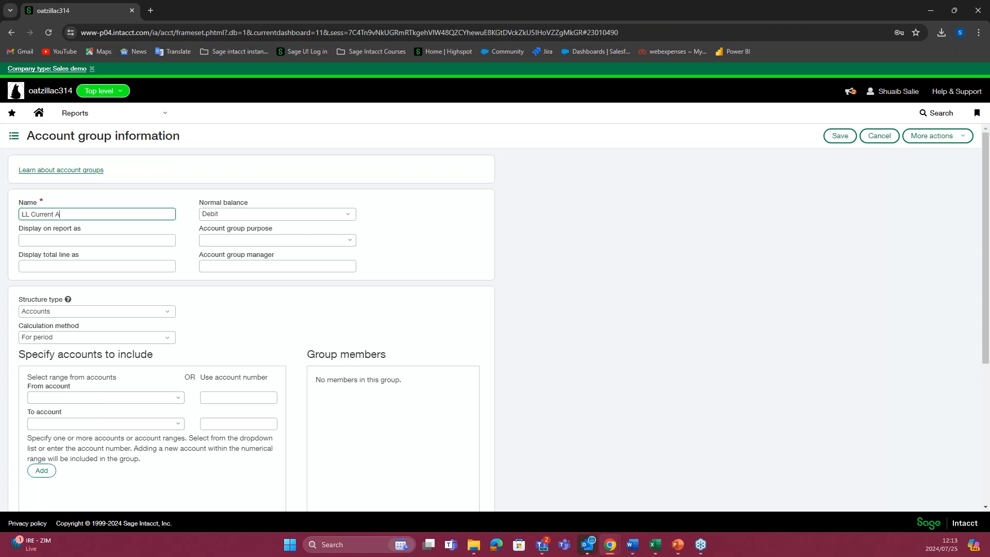
Step: Have the group display on reports as Current Assets, with its total line shown as Total Current Assets
left_click(38, 238)
left_click_drag(32, 240, 38, 269)
key("BackSpace")
key("BackSpace")
key("BackSpace")
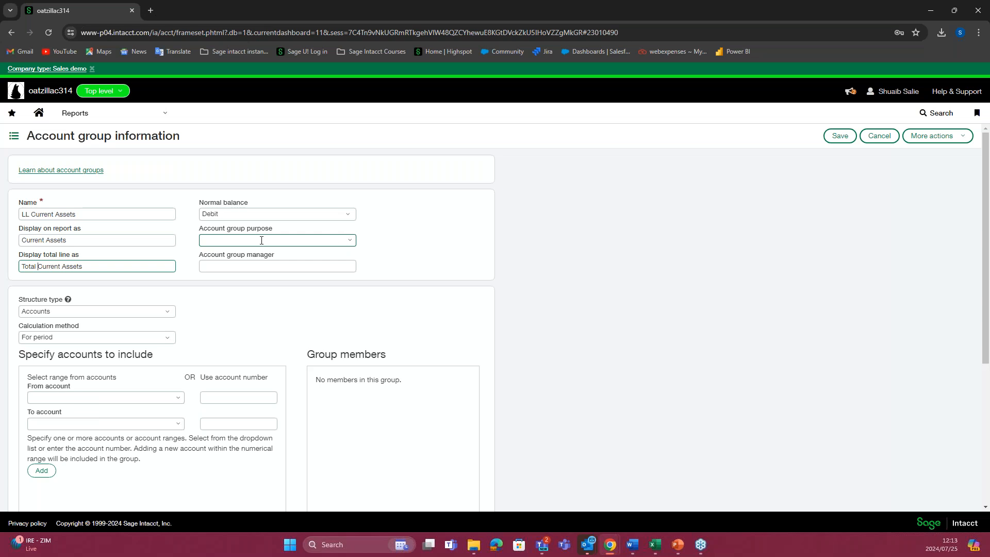
Step: Assign the Learning Lab purpose to LL Current Assets and set its structure type to Group of account groups
left_click(348, 241)
left_click(245, 287)
scroll(292, 294, "down", 1)
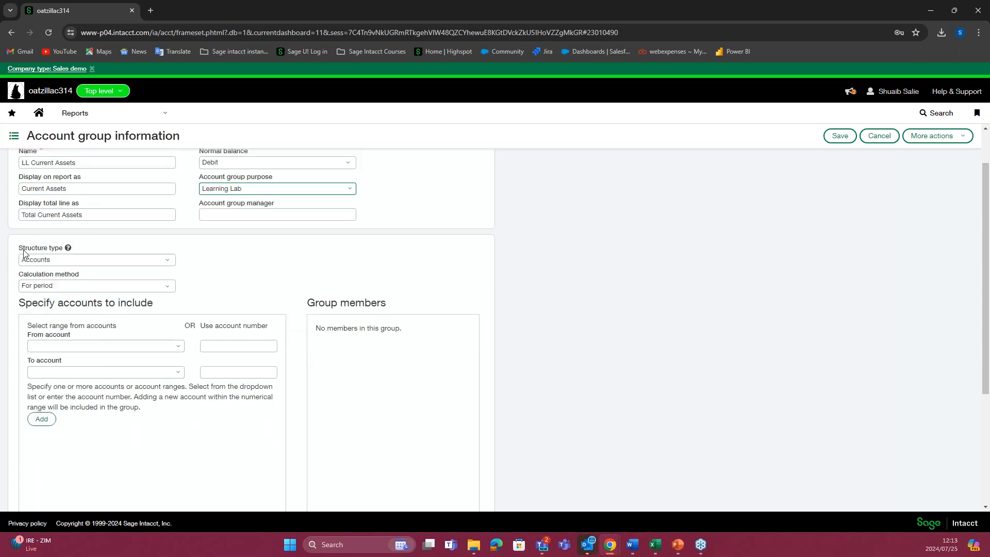
left_click(171, 261)
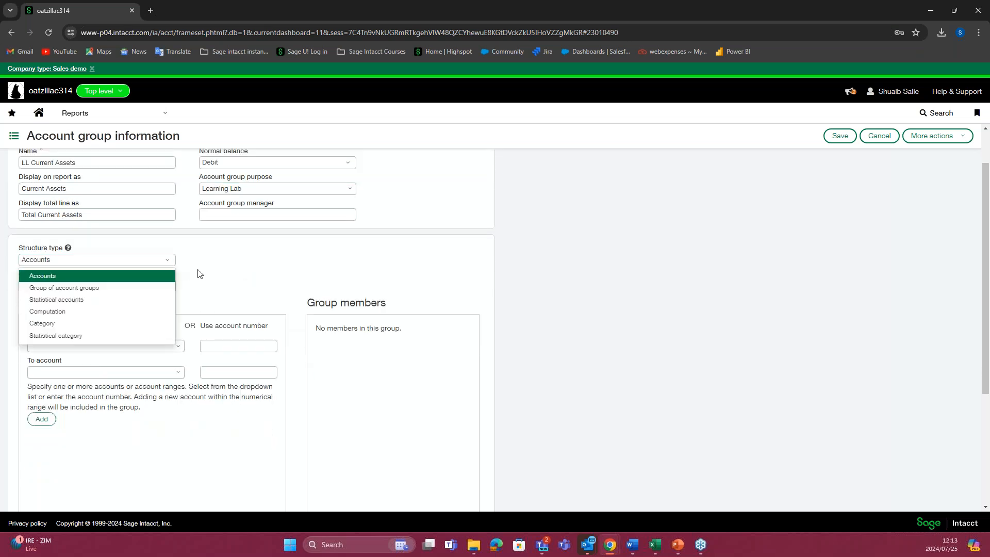
left_click(79, 288)
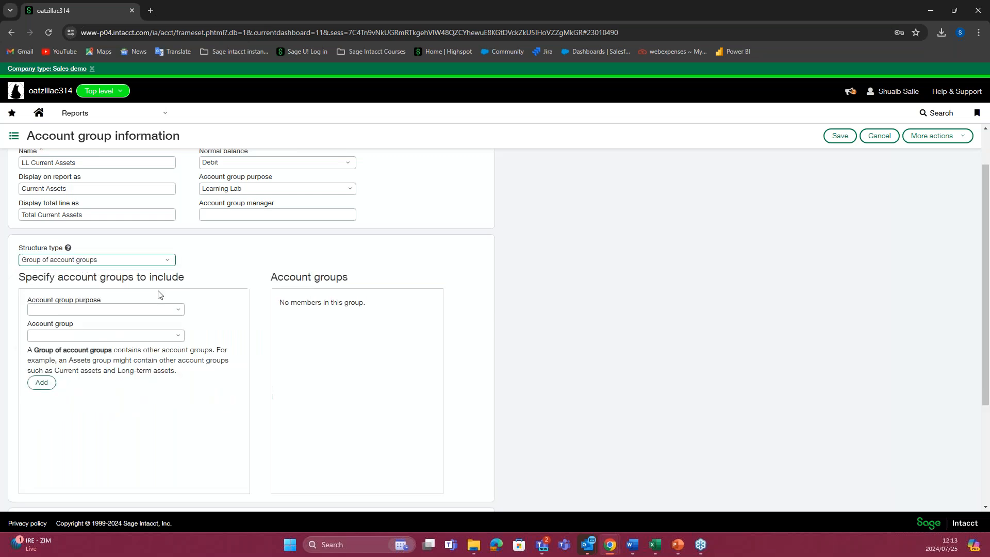
Step: Examine the available account group purposes and the unfiltered list of account groups that can be included
left_click(178, 310)
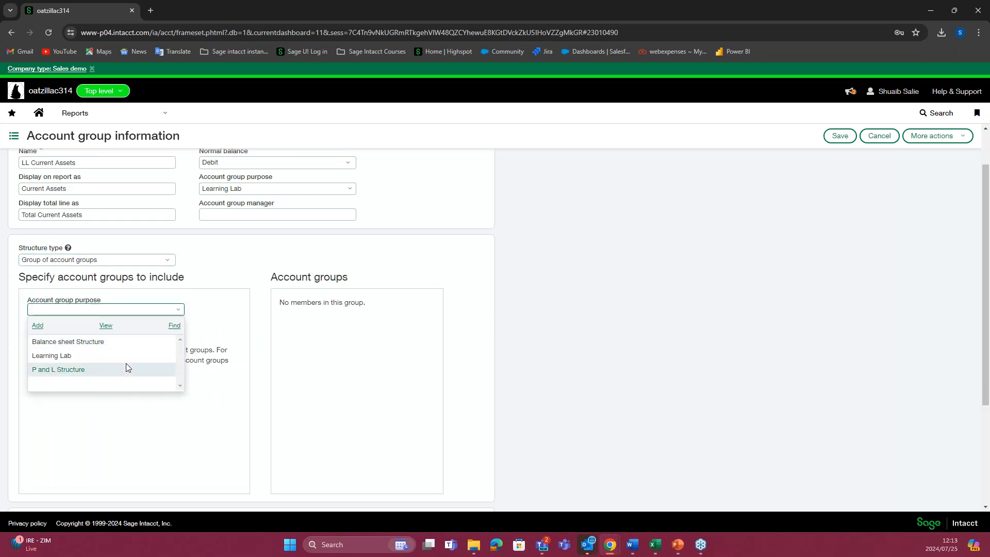
left_click(211, 326)
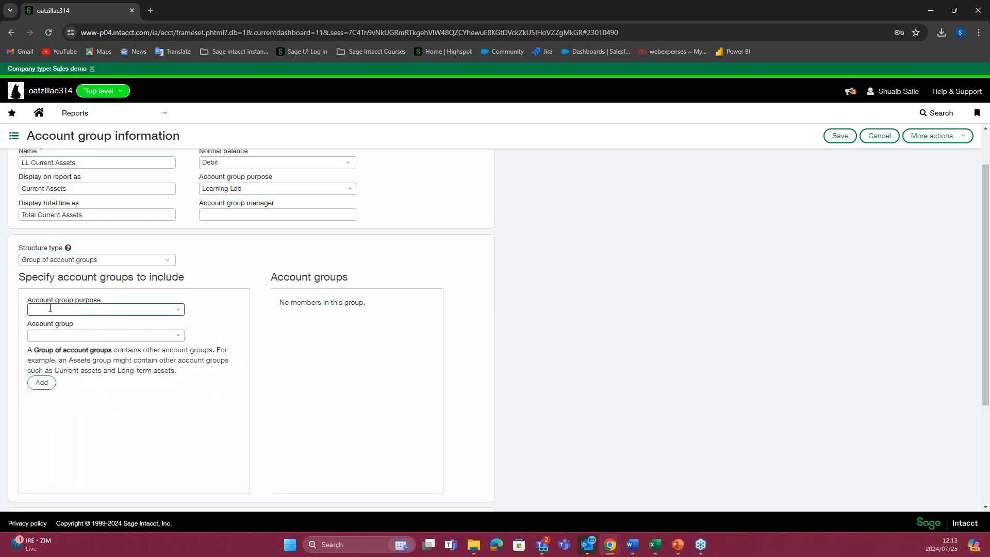
left_click(165, 311)
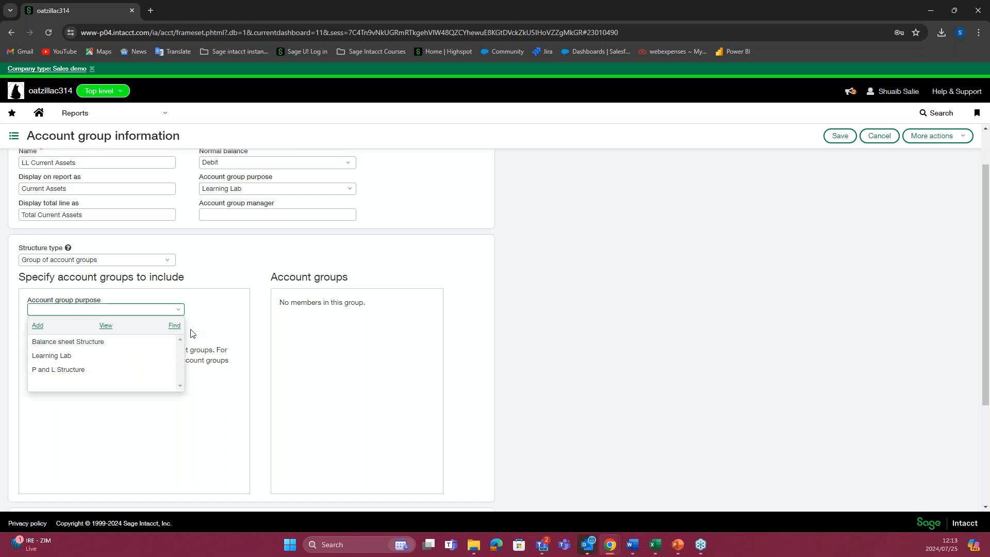
left_click(191, 330)
left_click(172, 336)
left_click(97, 310)
left_click(63, 333)
left_click(179, 336)
left_click_drag(248, 371, 250, 472)
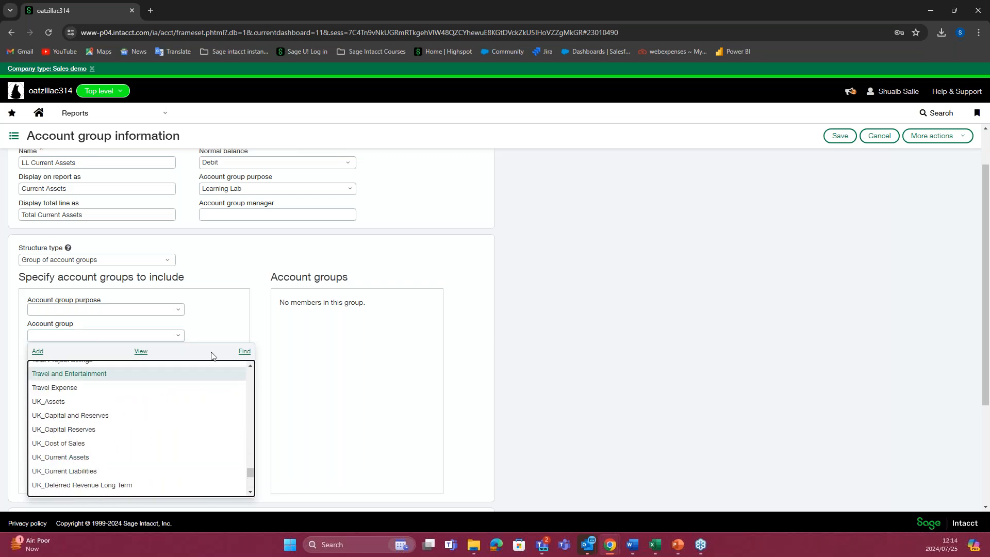
Step: Limit the selectable member groups to the Learning Lab purpose and, following the Excel plan, add LL Fixed Asset
left_click(176, 313)
left_click(66, 354)
left_click(179, 337)
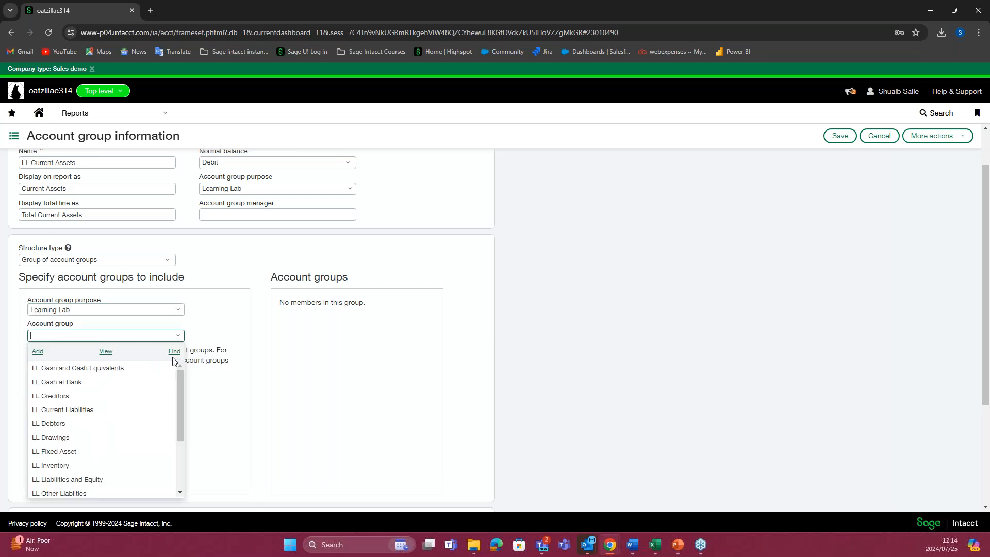
mouse_move(176, 398)
left_mouse_down()
mouse_move(175, 463)
mouse_move(177, 385)
left_mouse_up()
mouse_move(657, 550)
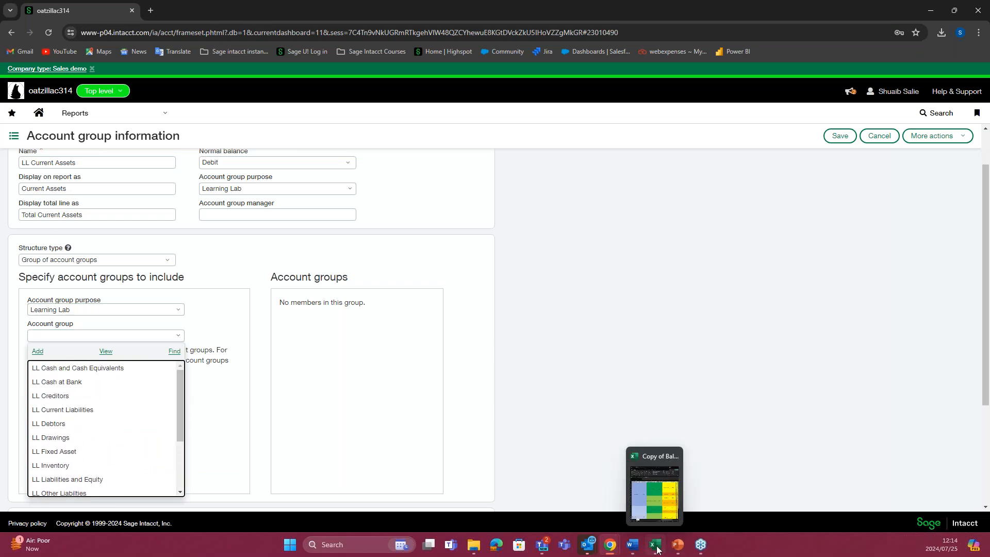
left_click(653, 505)
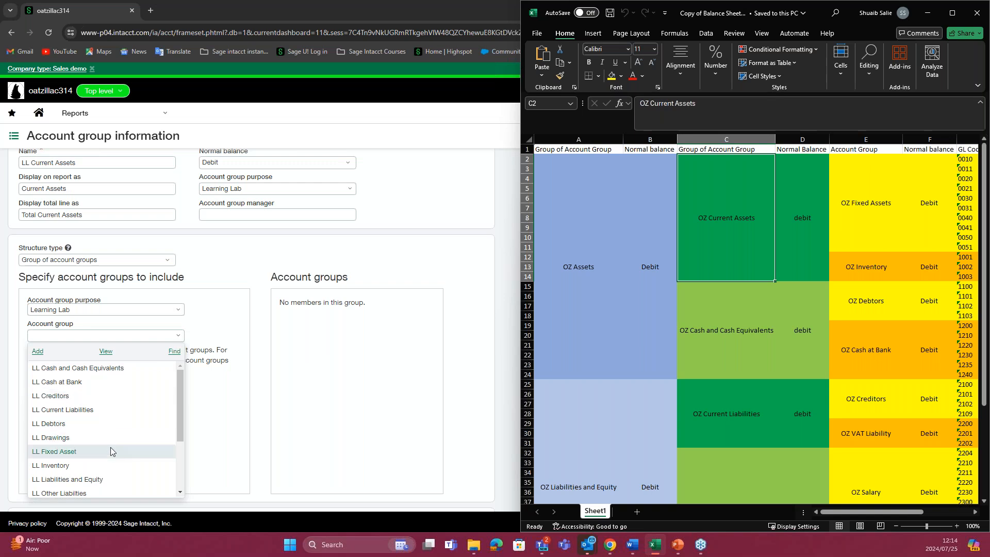
left_click(77, 452)
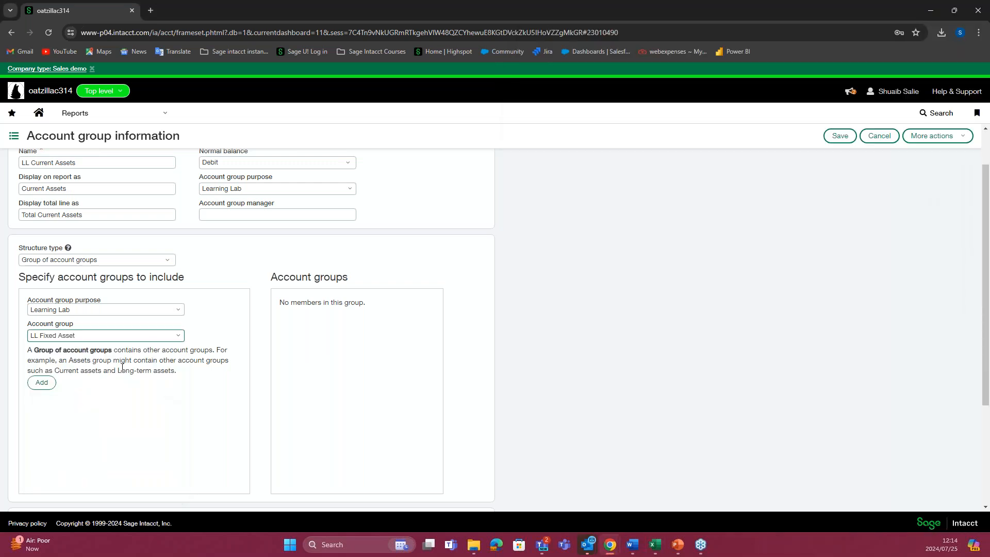
left_click(41, 382)
Step: Add LL Inventory as the second member and save the LL Current Assets account group
left_click(182, 341)
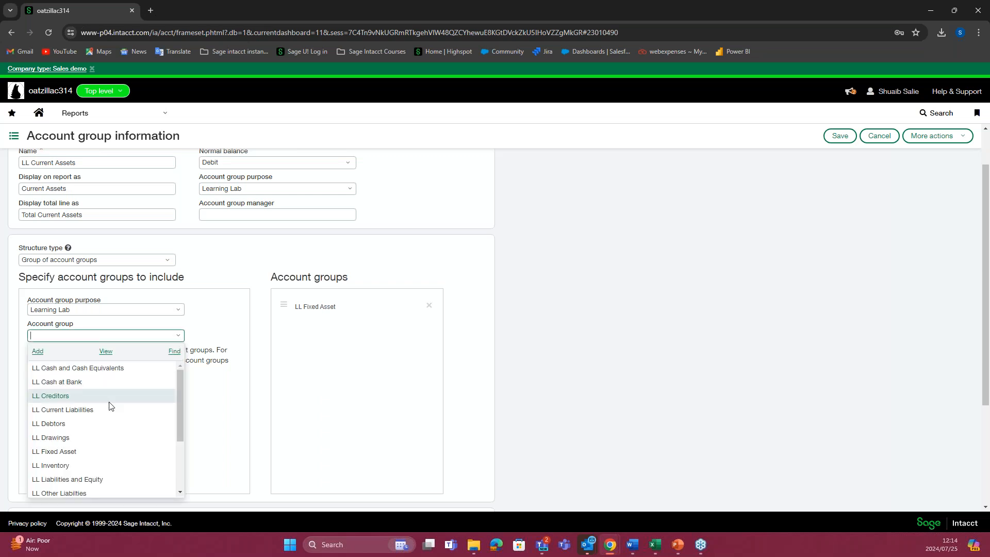
left_click(84, 467)
left_click(41, 382)
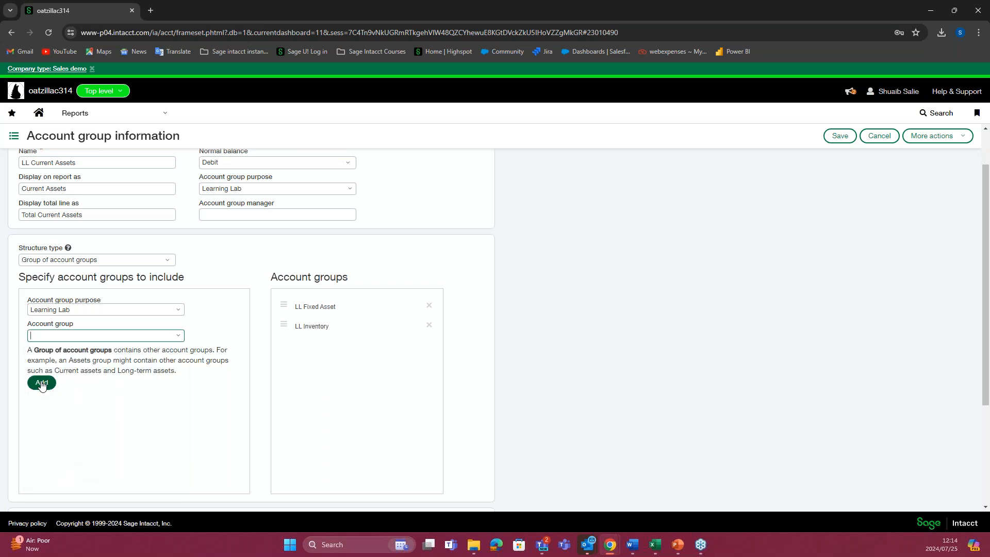
left_click(840, 136)
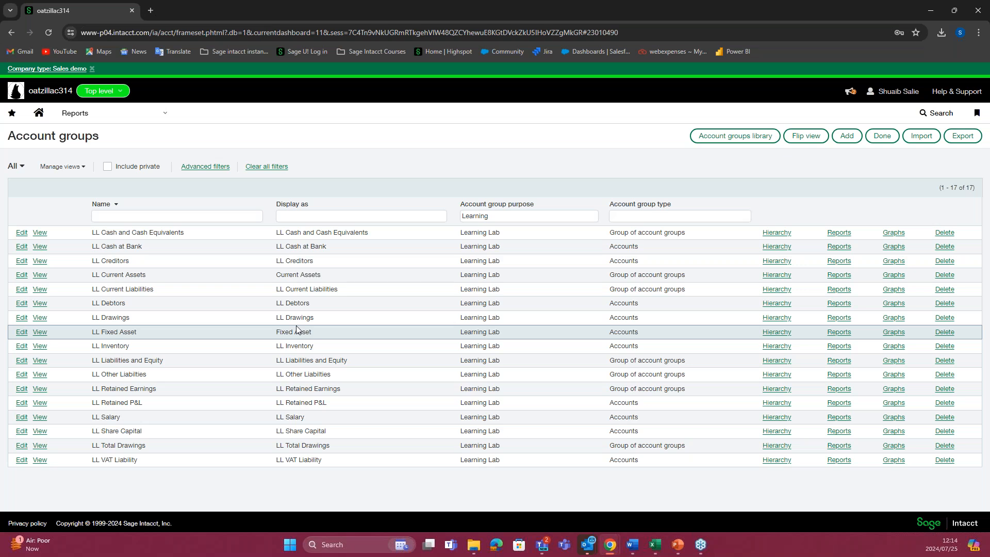
Step: Review the saved LL Current Assets details and the accounts in its hierarchy report, and return to the account groups list
left_click(25, 275)
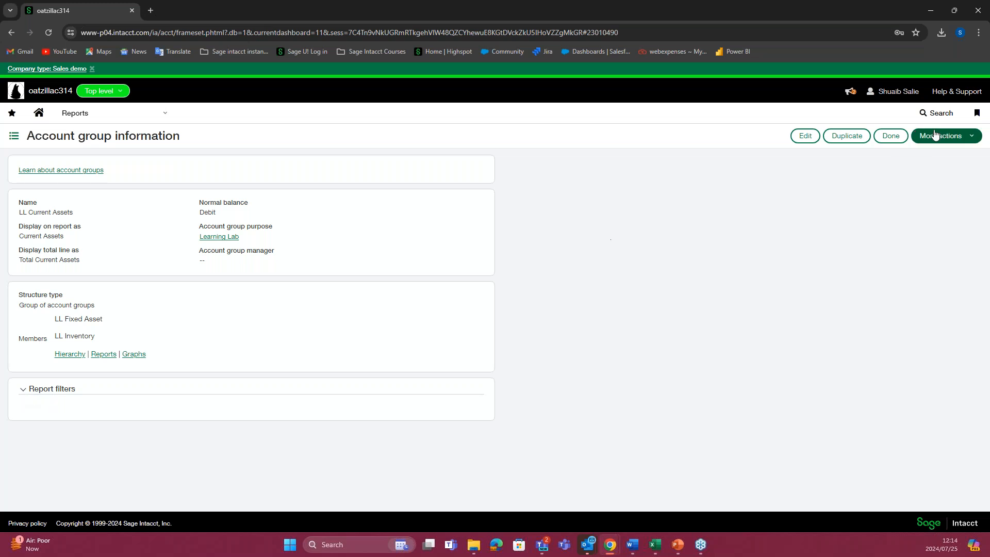
left_click(887, 137)
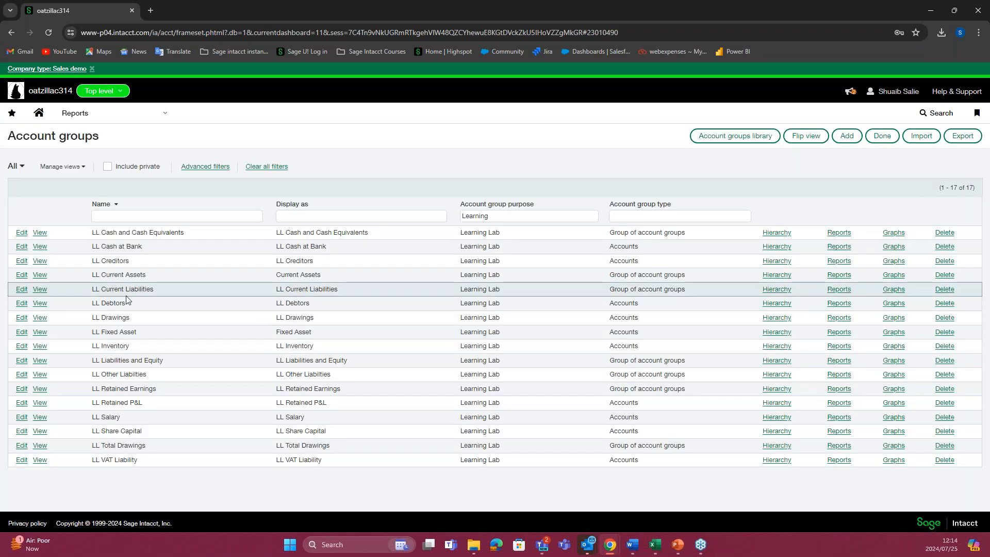
left_click(776, 275)
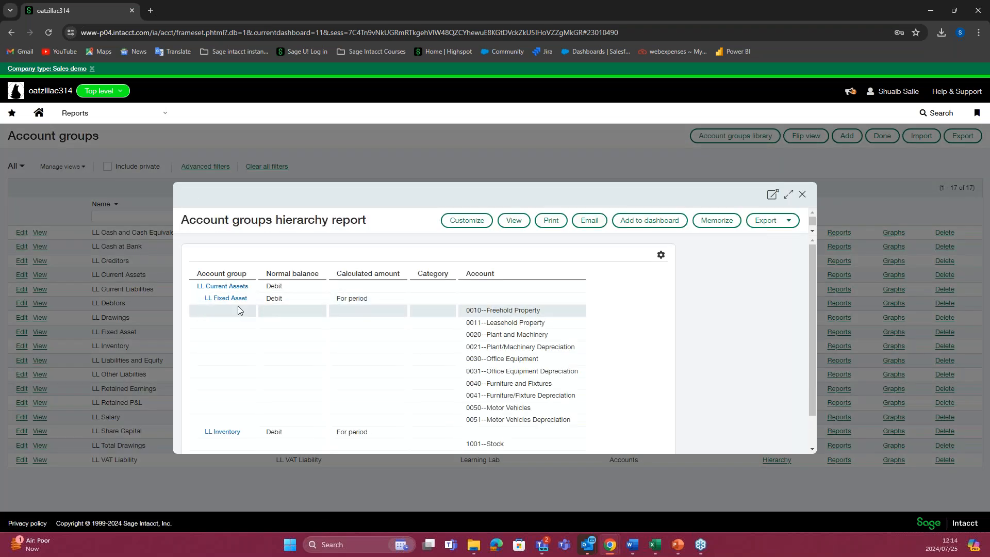
scroll(245, 392, "down", 1)
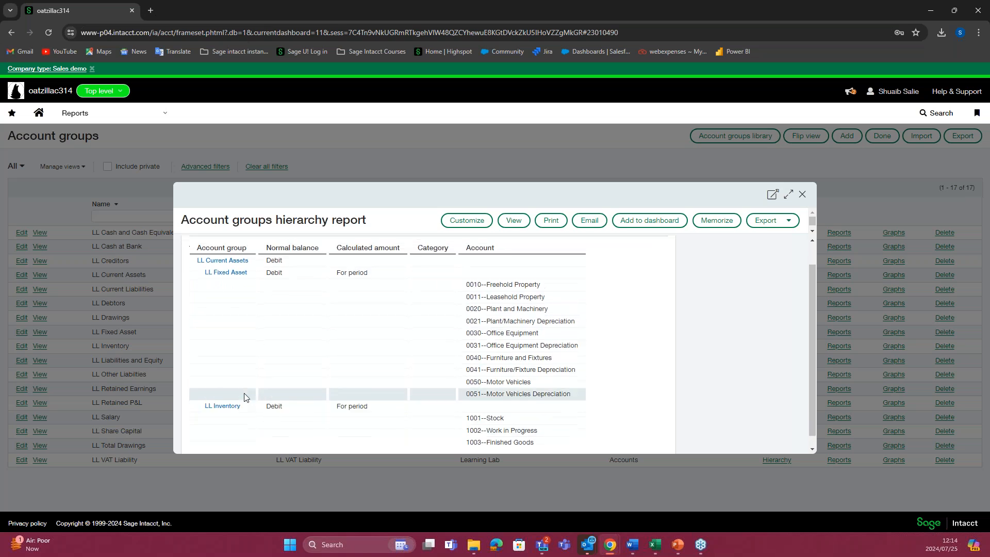
scroll(246, 396, "up", 1)
scroll(520, 379, "down", 1)
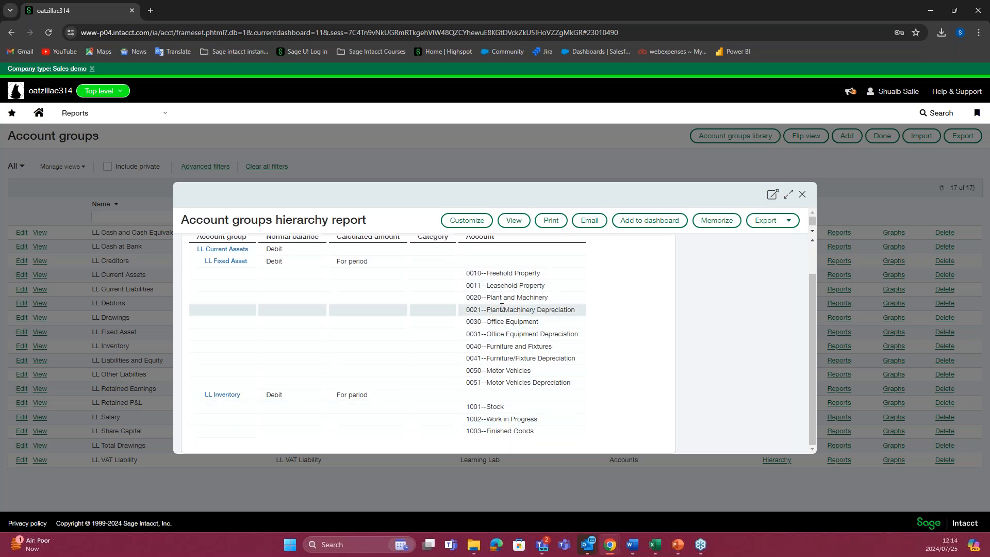
scroll(511, 302, "up", 2)
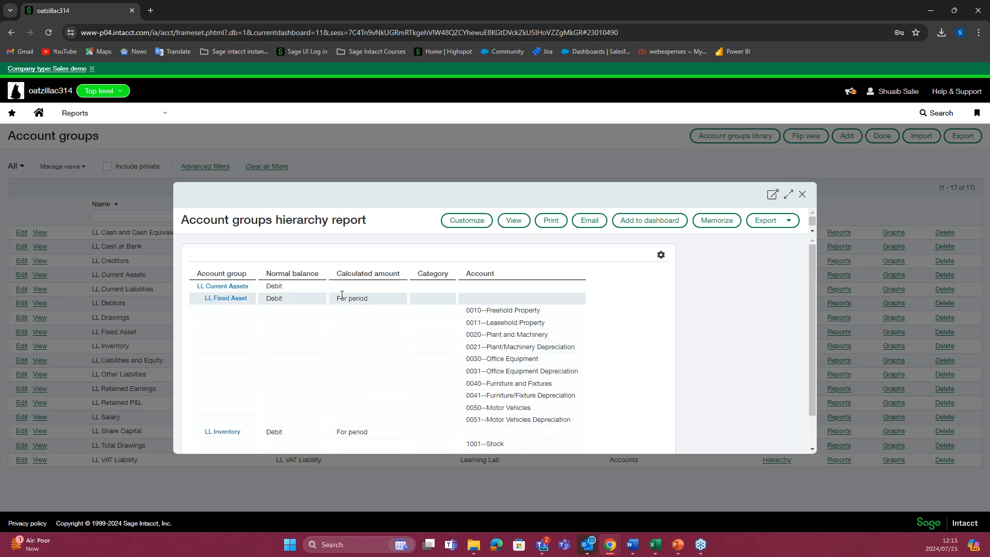
left_click(802, 195)
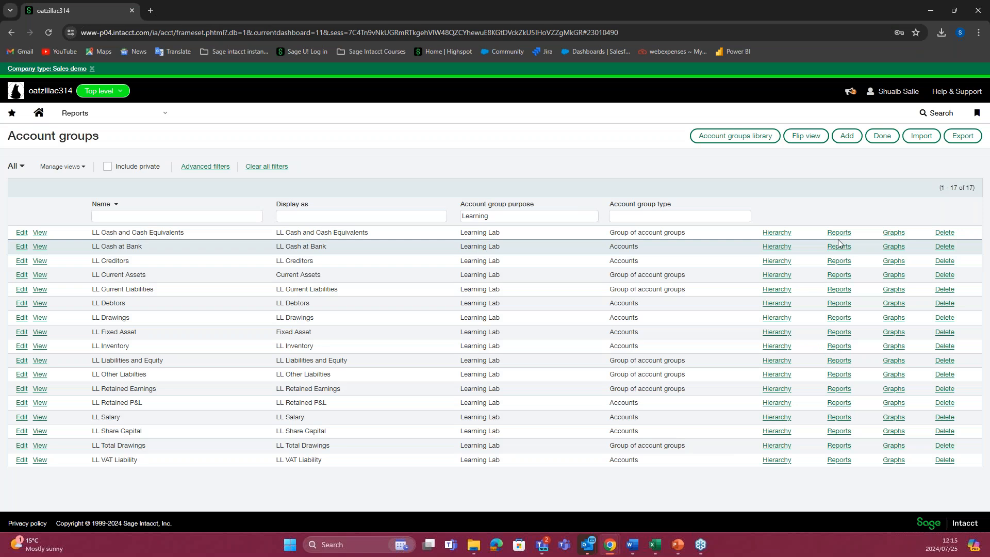
Step: Check the financial reports using LL Current Assets and the financial graphs using LL Creditors, returning to the account groups list
left_click(835, 277)
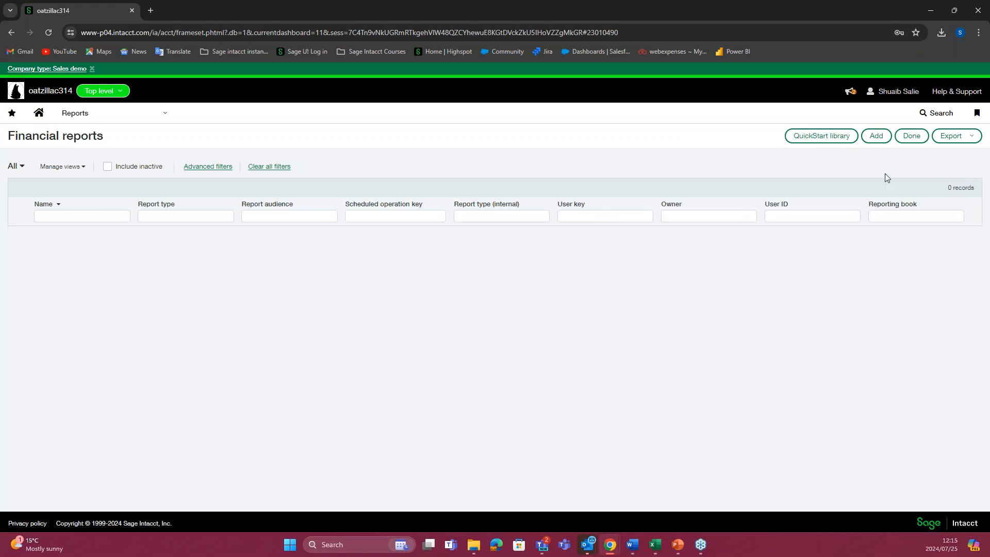
left_click(904, 137)
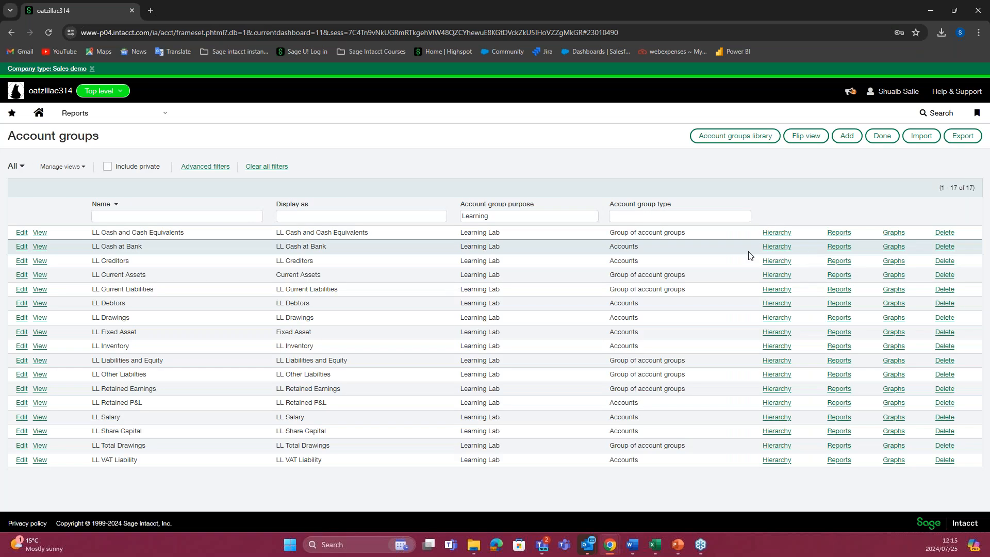
left_click(886, 261)
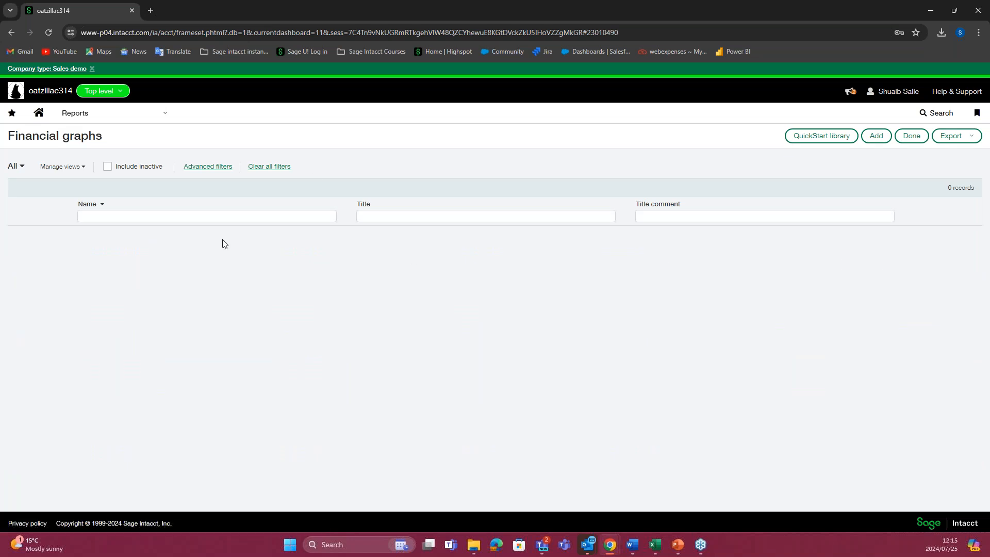
left_click(910, 137)
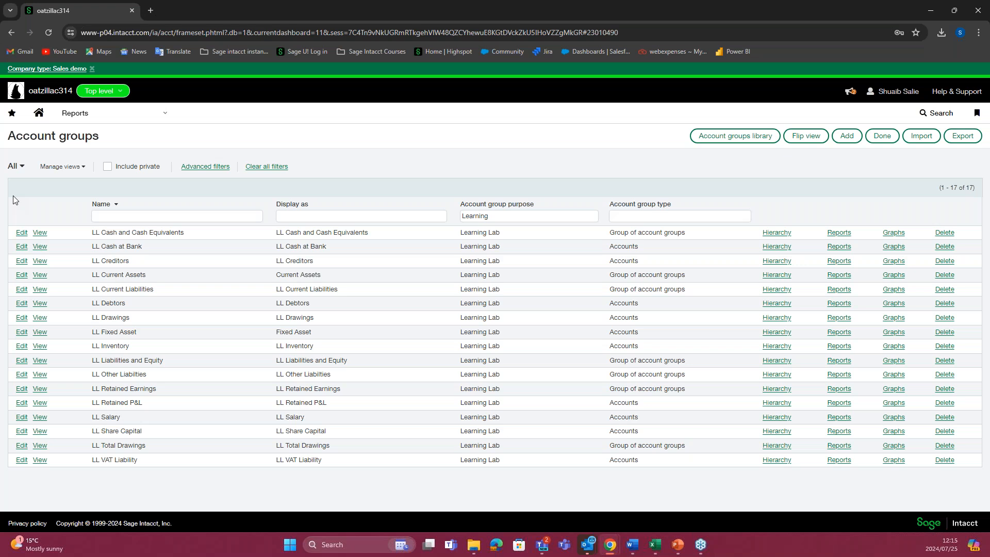
left_click(82, 113)
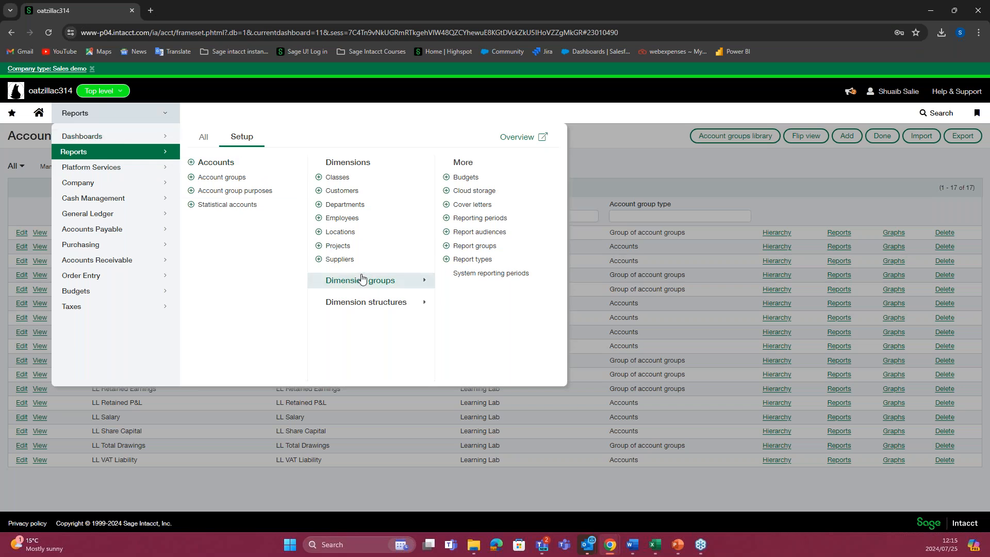
left_click(396, 281)
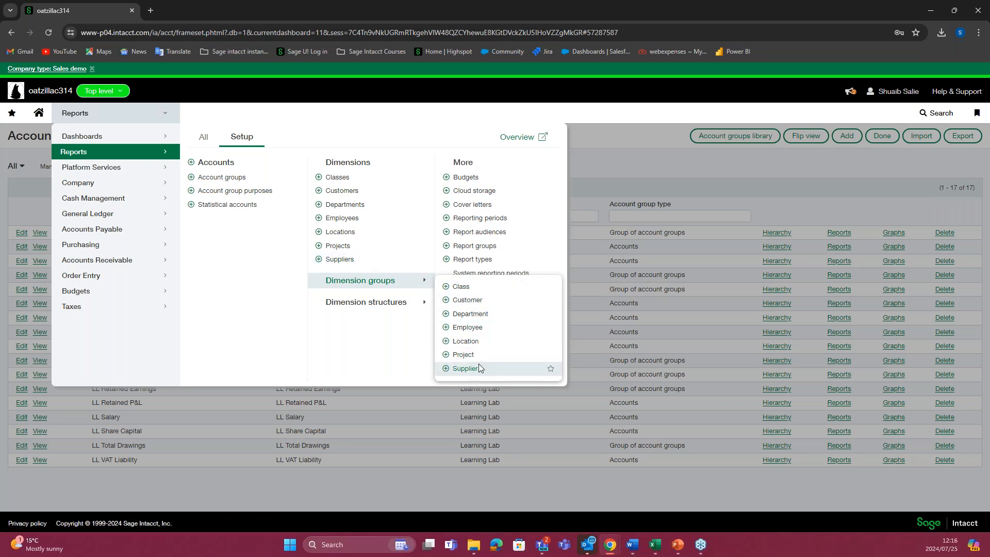
mouse_move(371, 302)
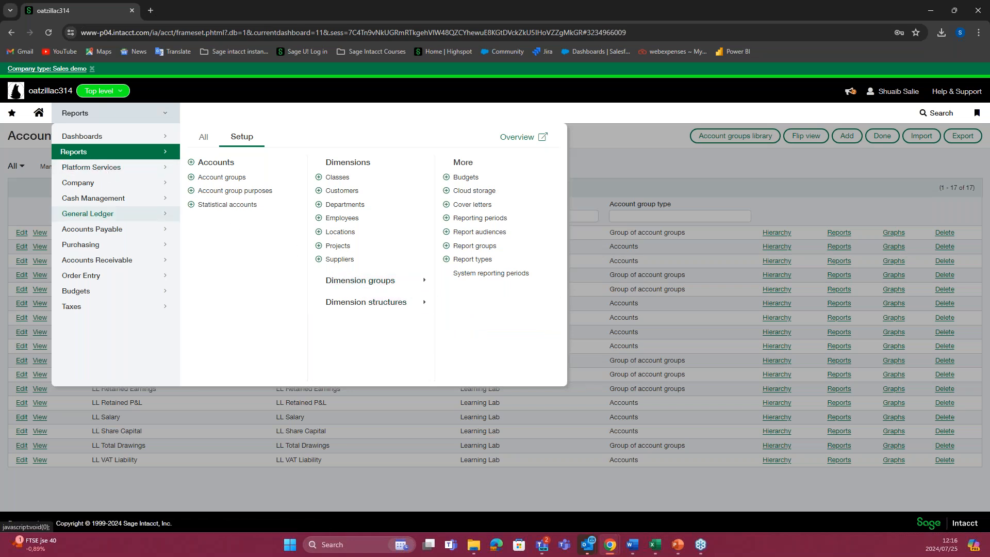
mouse_move(93, 277)
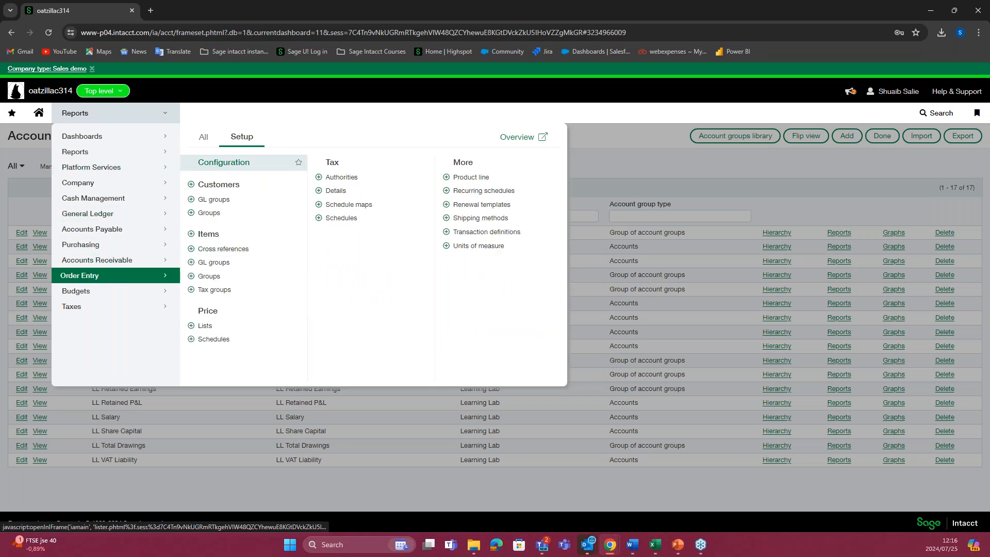
Step: Start a new Order Entry item group with Sale Items as both its item group ID and name
mouse_move(103, 245)
mouse_move(128, 274)
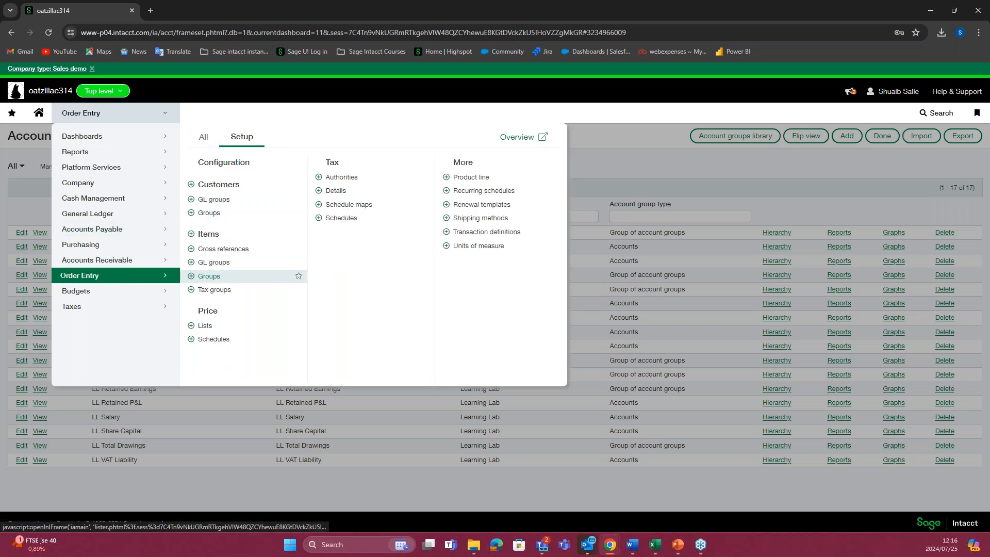
left_click(209, 276)
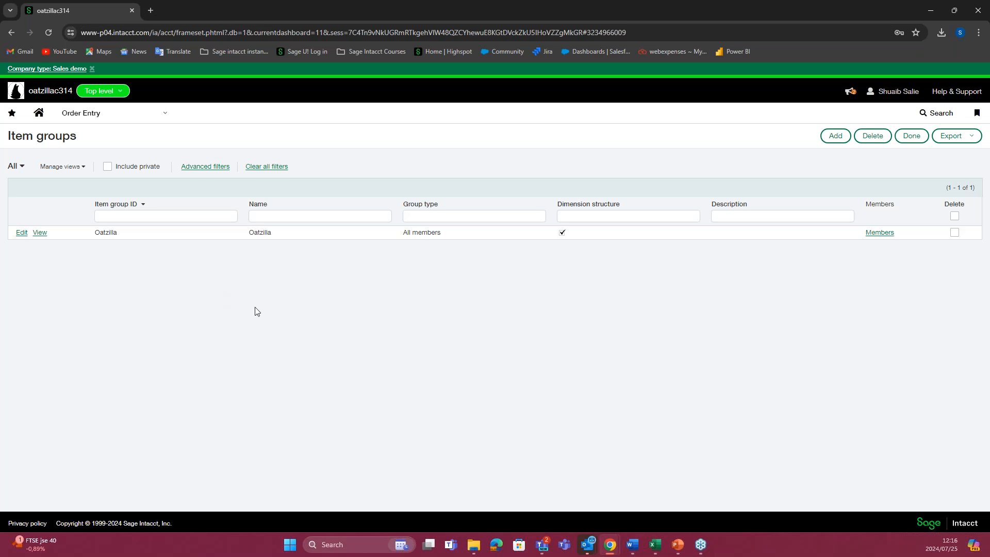
left_click(834, 138)
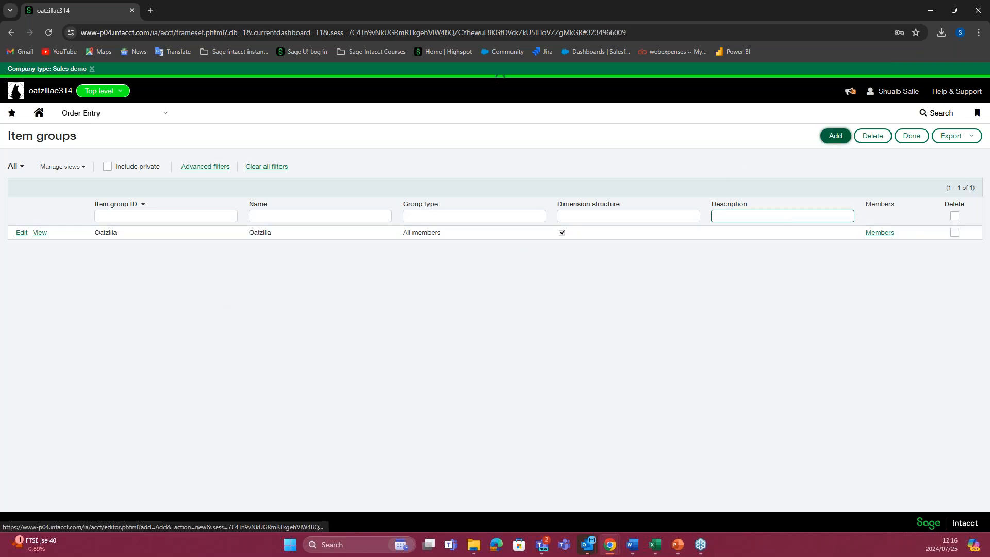
left_click(110, 180)
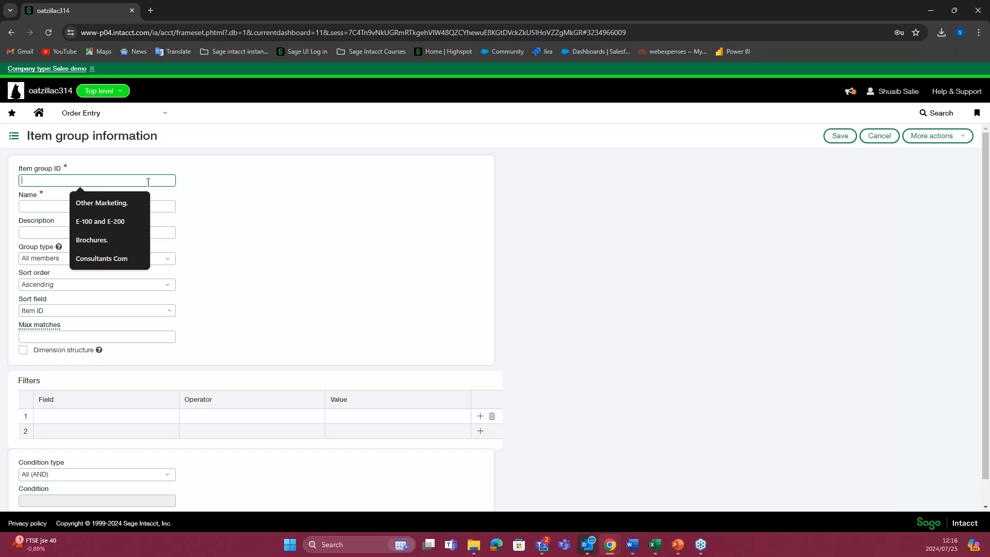
type("Sale Items")
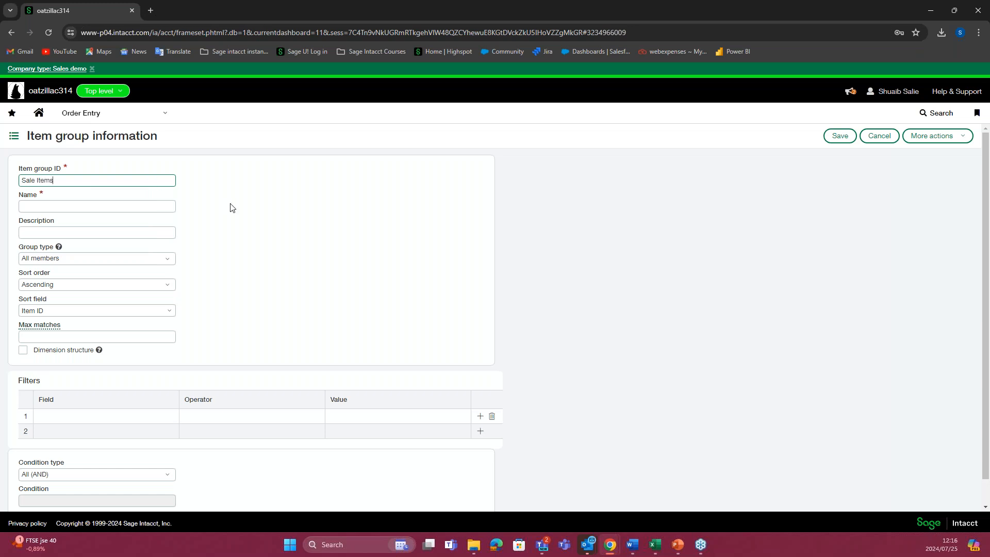
left_click(230, 207)
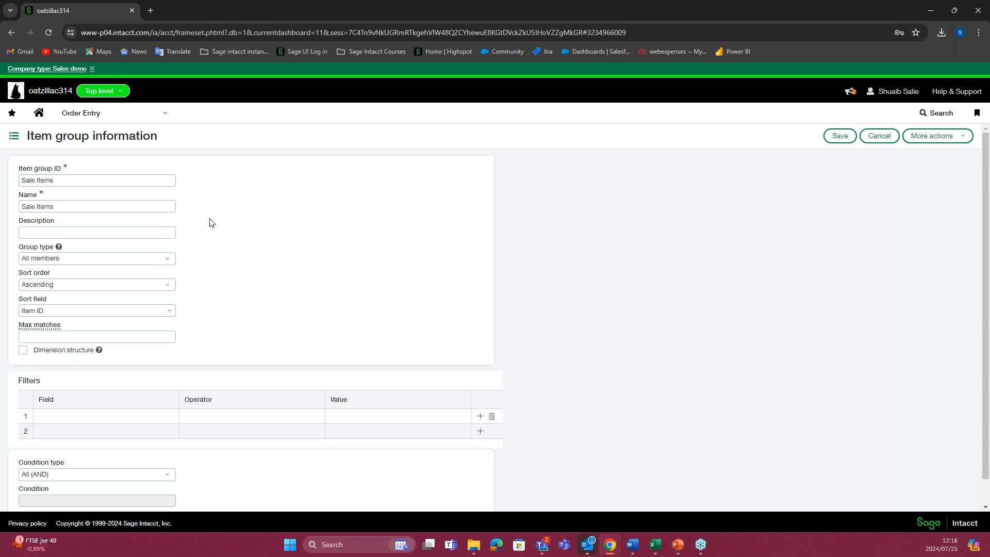
Step: Try the Specific members group type with NI-PO-100--Oats in two member rows, and remove both rows
scroll(222, 255, "down", 1)
left_click(171, 237)
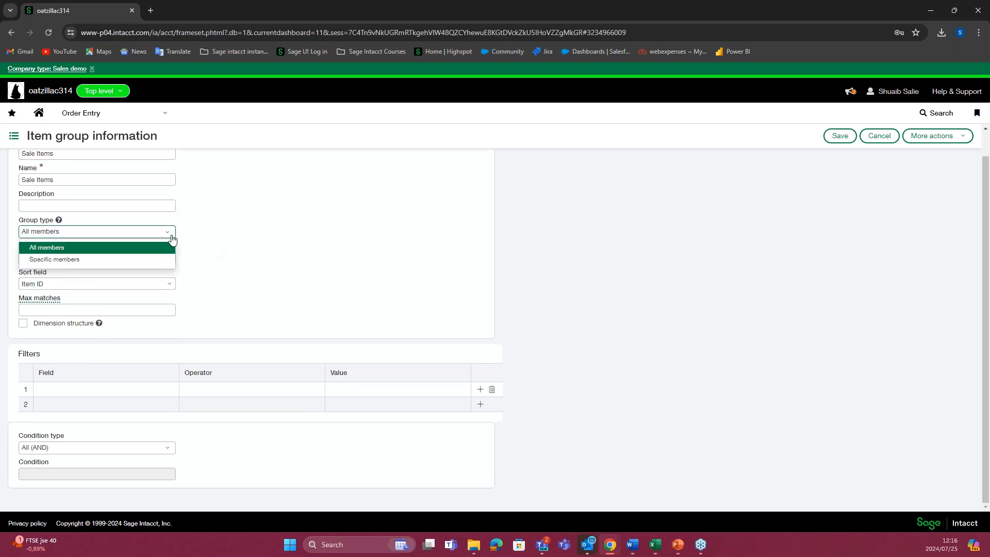
left_click(110, 260)
left_click(119, 310)
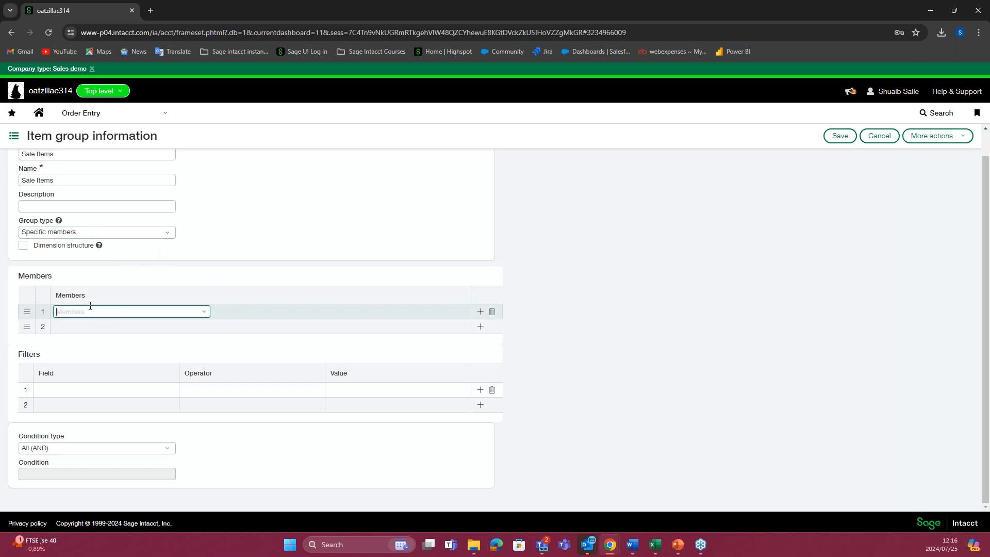
left_click(204, 312)
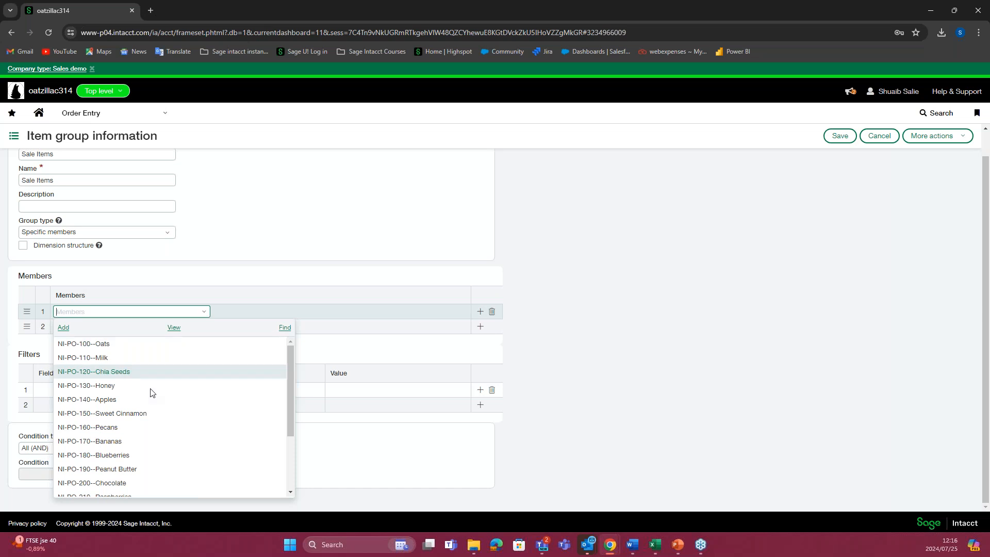
scroll(155, 392, "down", 3)
scroll(137, 384, "up", 3)
left_click(128, 343)
left_click(195, 326)
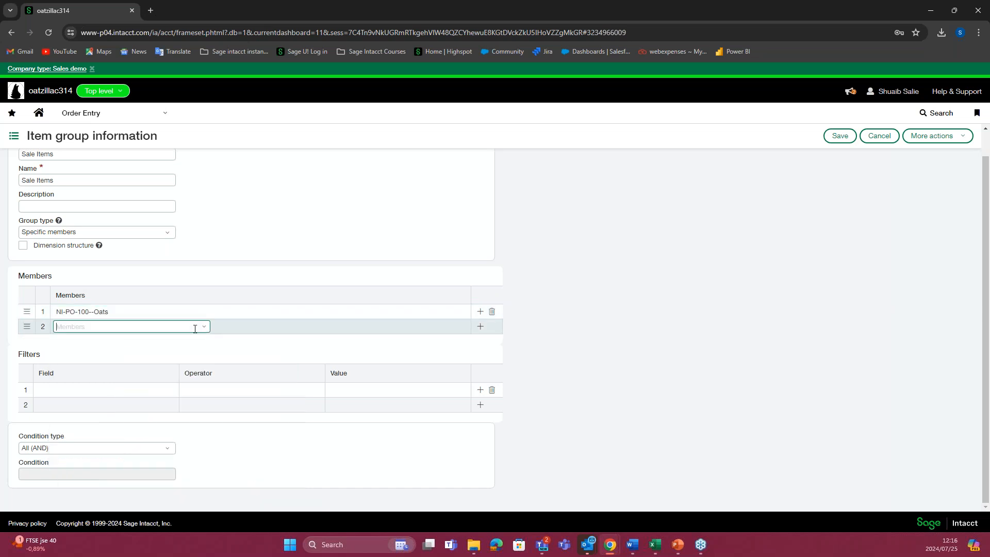
left_click(204, 327)
left_click(161, 359)
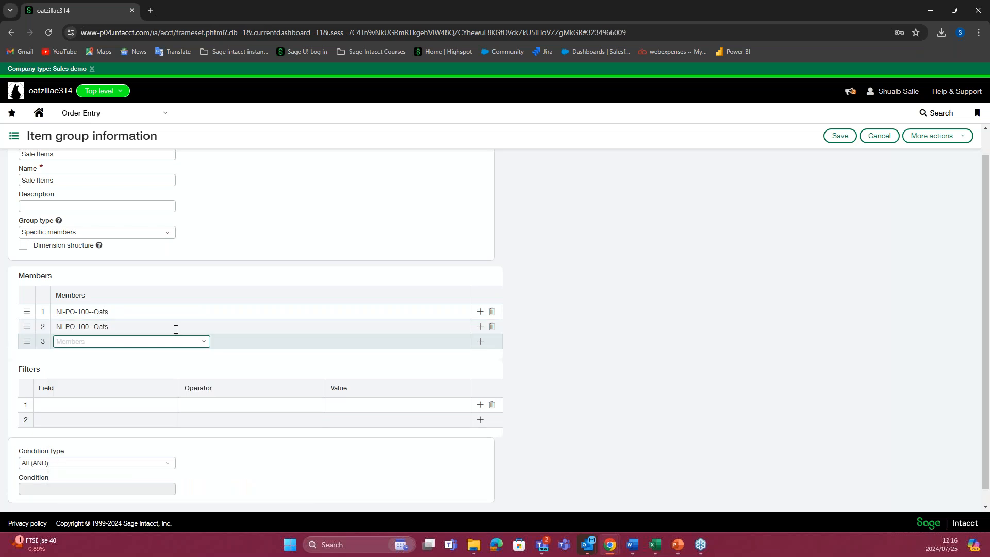
left_click(493, 313)
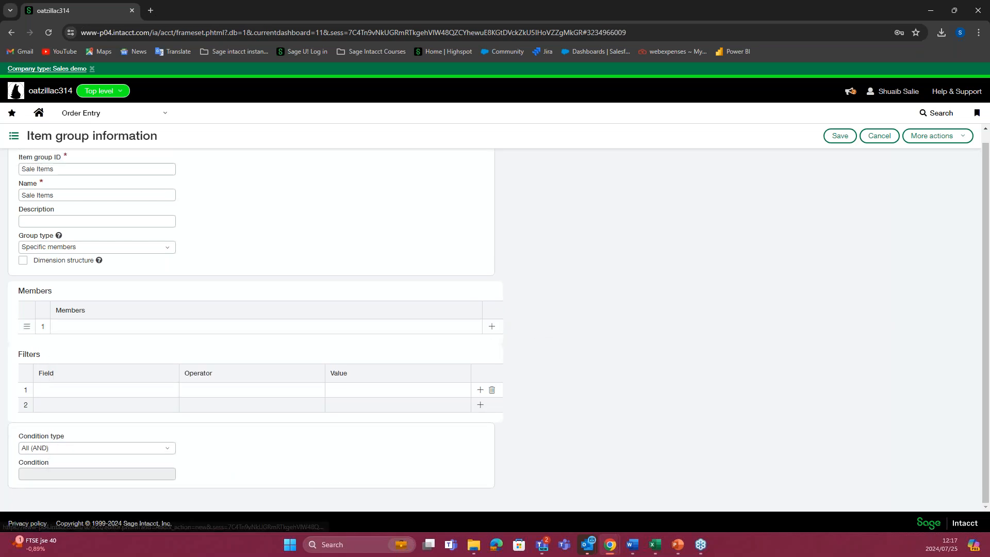
Step: Examine the full list of items that can be chosen as members of the item group
scroll(246, 316, "up", 1)
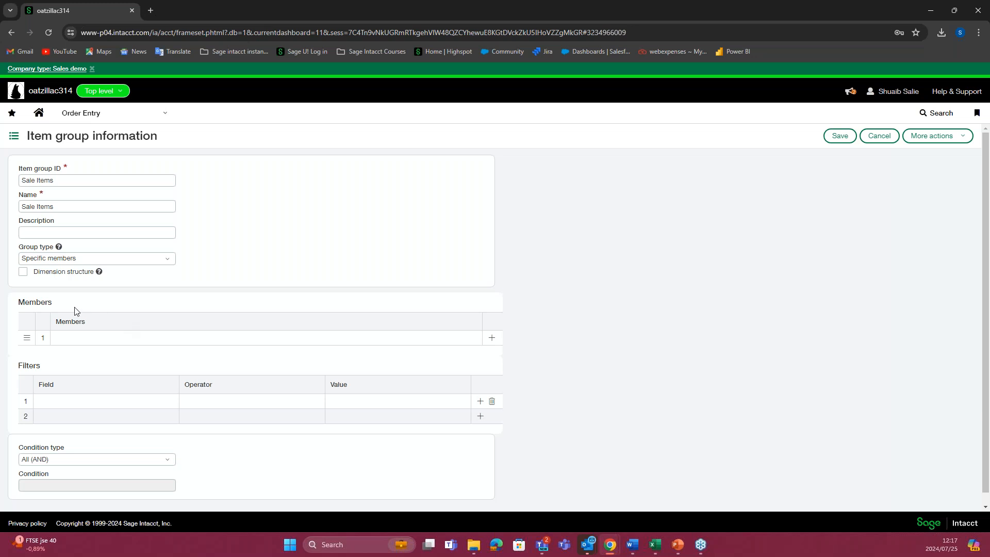
left_click(91, 337)
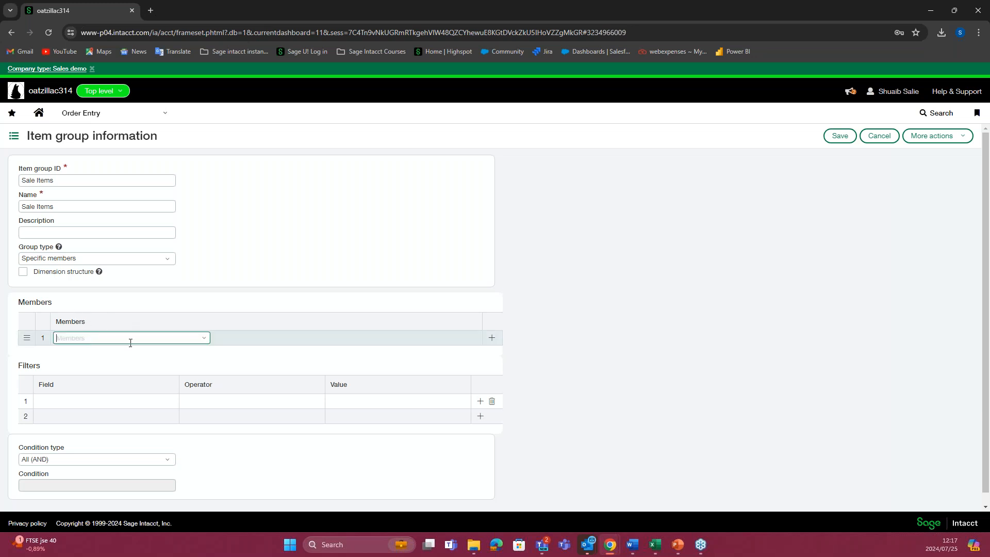
left_click(205, 340)
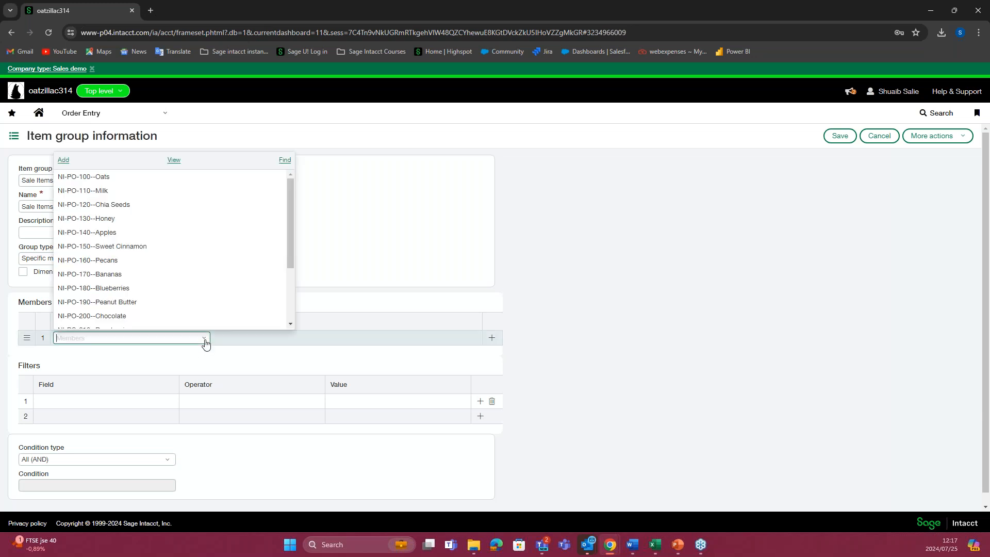
scroll(188, 281, "down", 5)
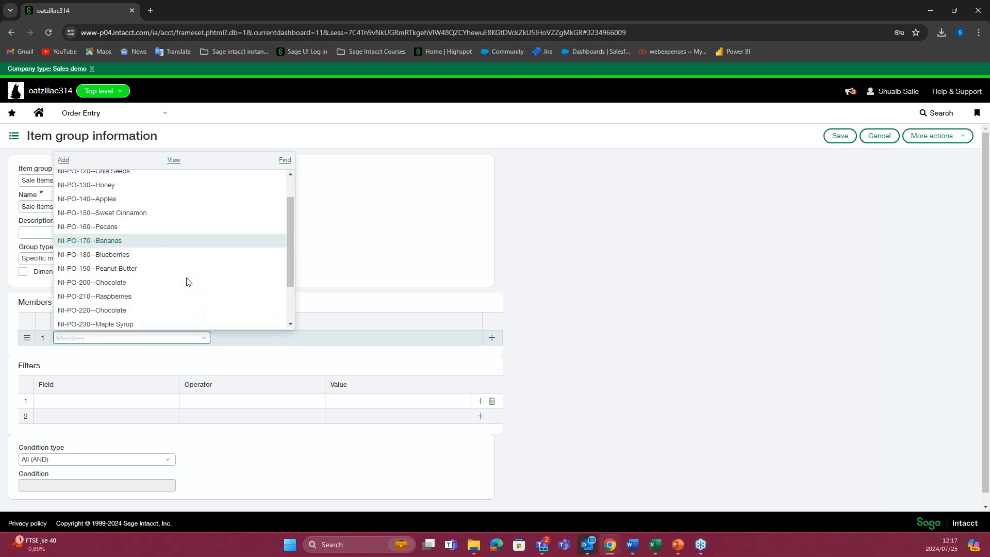
left_click(347, 279)
left_click(205, 339)
scroll(203, 316, "down", 5)
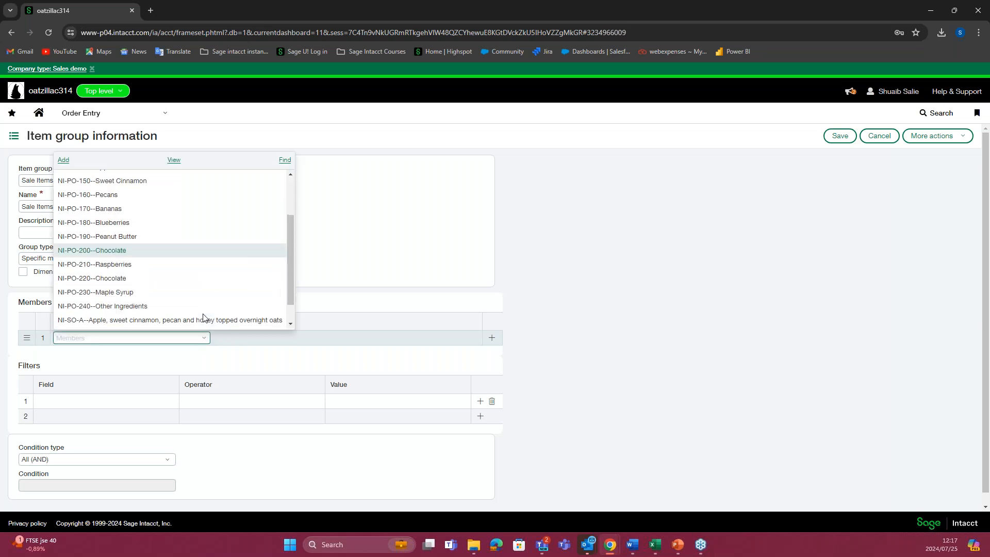
left_click(322, 251)
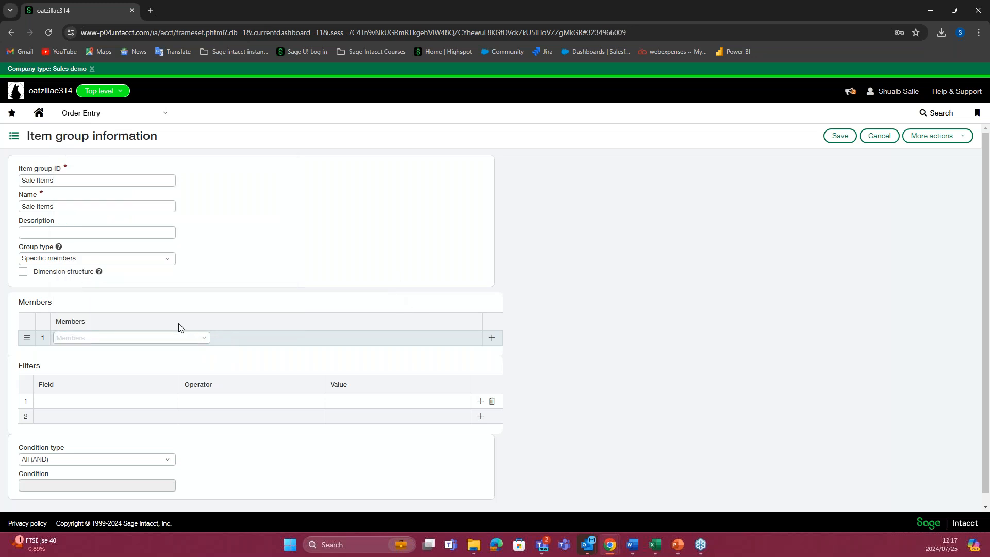
Step: Set the group type to All members and set up a filter on Item ID with the Contains operator
left_click(170, 259)
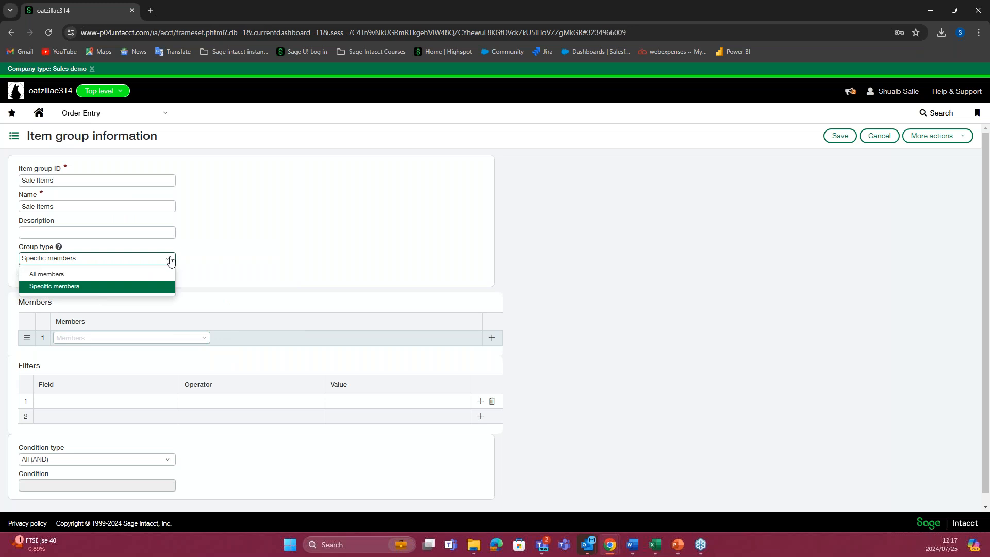
left_click(133, 276)
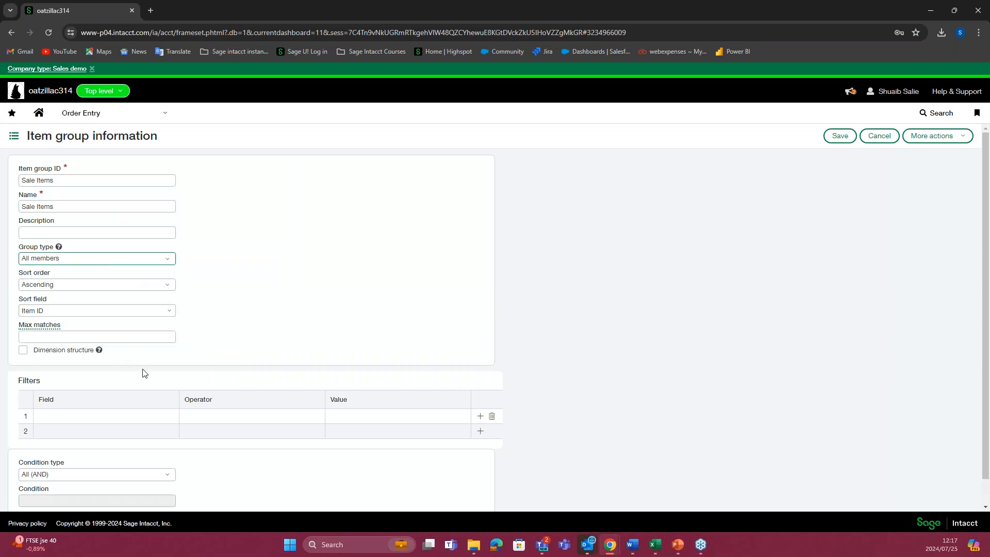
left_click(82, 412)
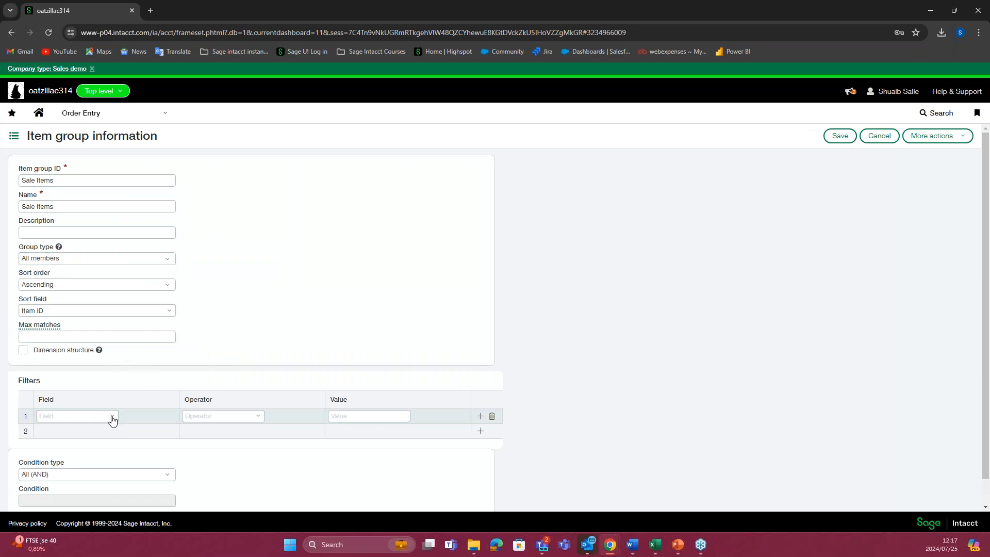
left_click(111, 416)
scroll(117, 345, "down", 3)
left_click(106, 371)
left_click(259, 418)
left_click(248, 372)
left_click(368, 416)
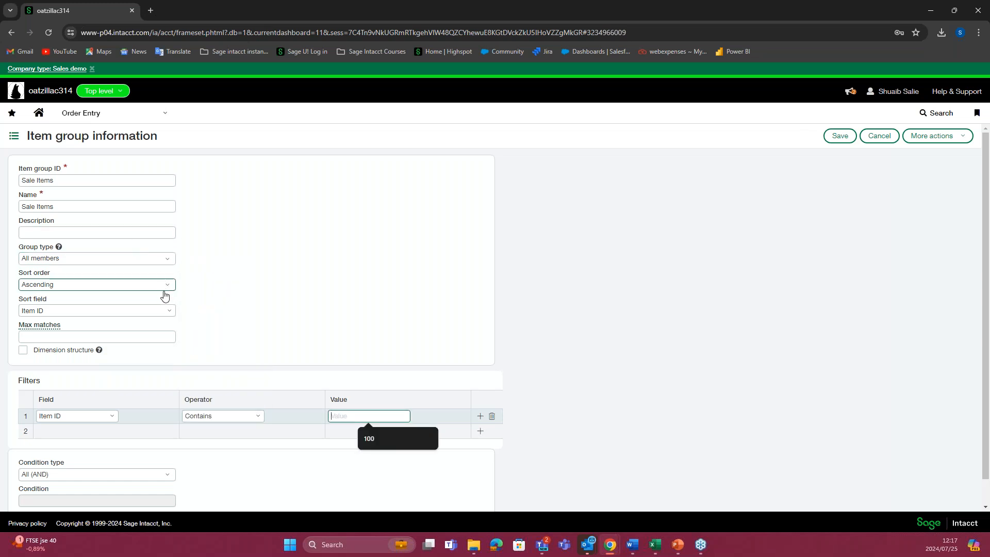
Step: Switch the group type to Specific members and add the apple, sweet cinnamon, pecan and honey oats item NI-SO-A as a member
left_click(167, 259)
left_click(122, 290)
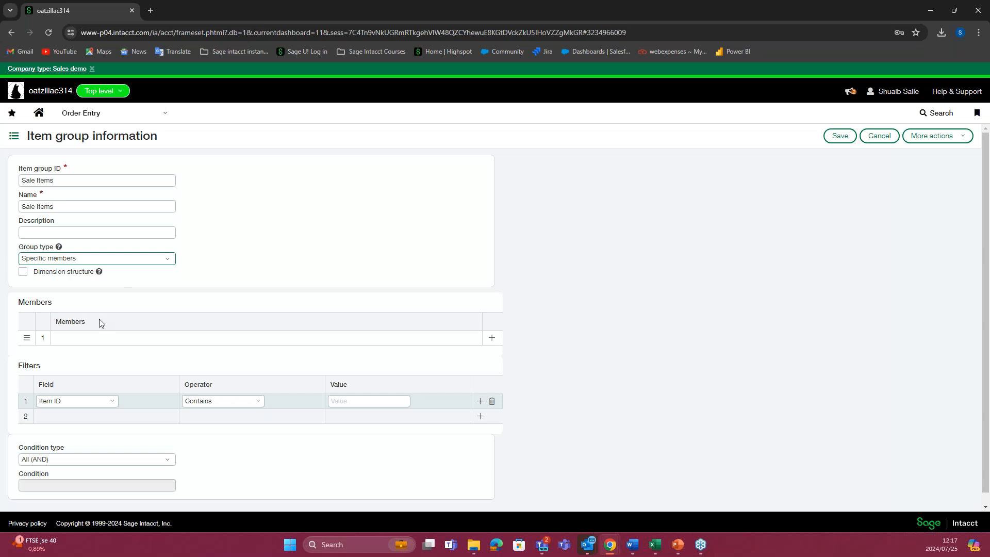
left_click(119, 339)
left_click(204, 338)
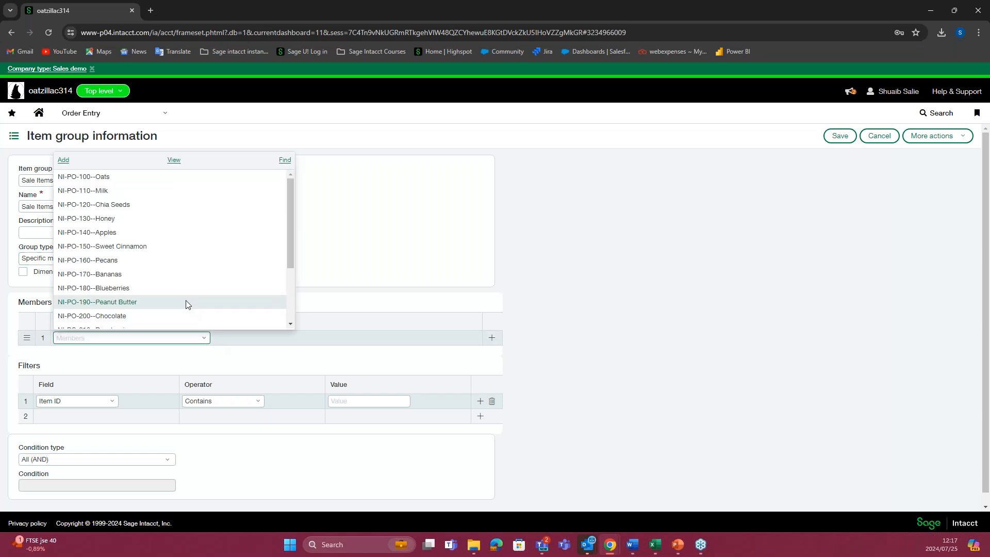
scroll(186, 299, "down", 3)
left_click(172, 293)
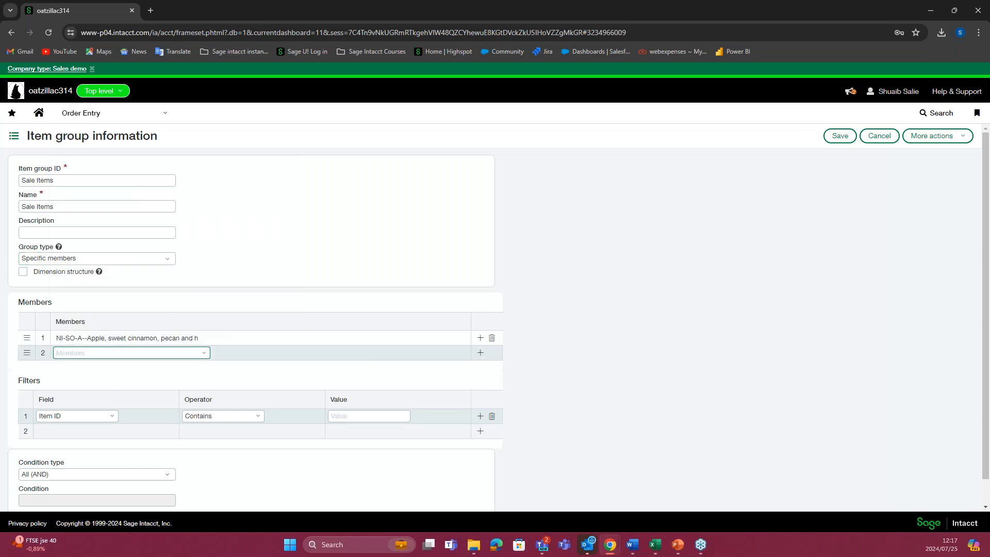
Step: Copy the prefix from the member's item ID into the Item ID filter and set its value to NI-SO
left_click(178, 338)
left_click_drag(77, 336, 55, 338)
key("ctrl+c")
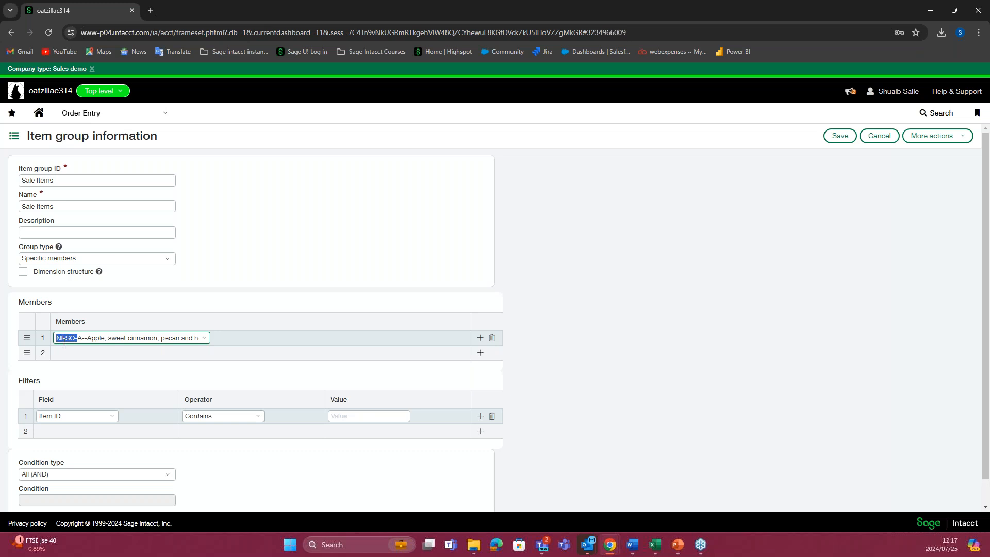
left_click(343, 416)
key("ctrl+v")
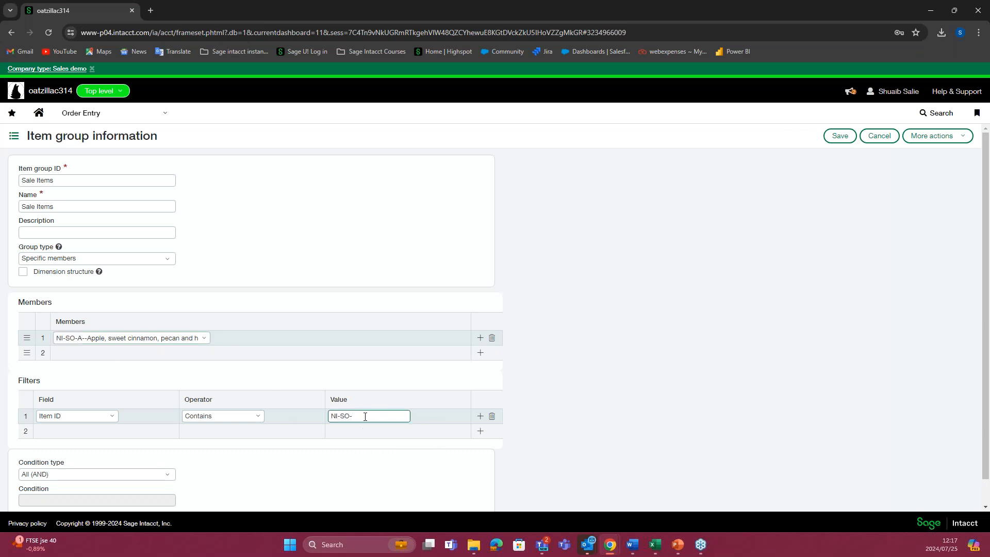
left_click(417, 396)
Step: Remove the NI-SO-A member row and set the group type back to All members, keeping the filter
left_click(495, 340)
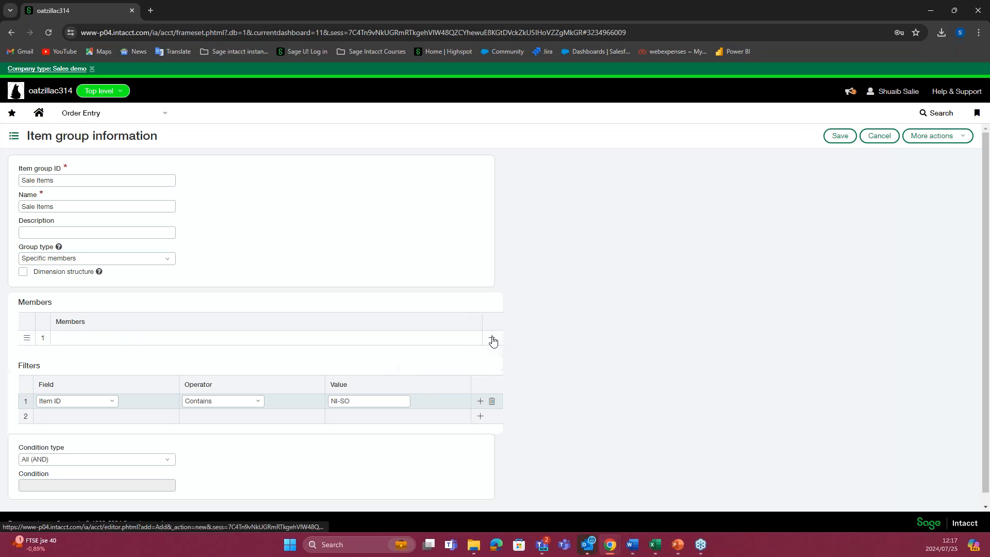
left_click(174, 262)
left_click(133, 274)
left_click(333, 415)
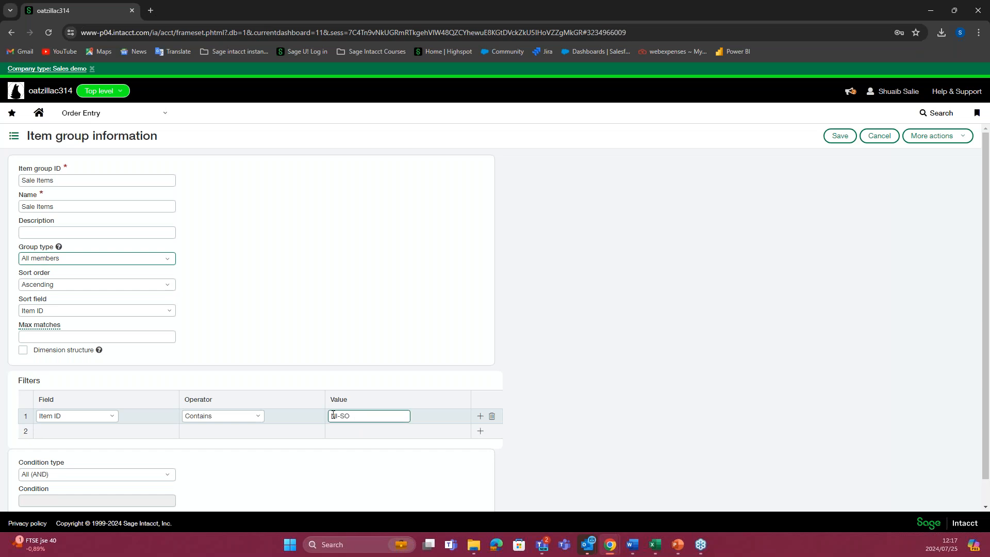
left_click(181, 401)
Step: Try the Expression condition type for the filter and return the condition type to All (AND)
scroll(278, 366, "down", 1)
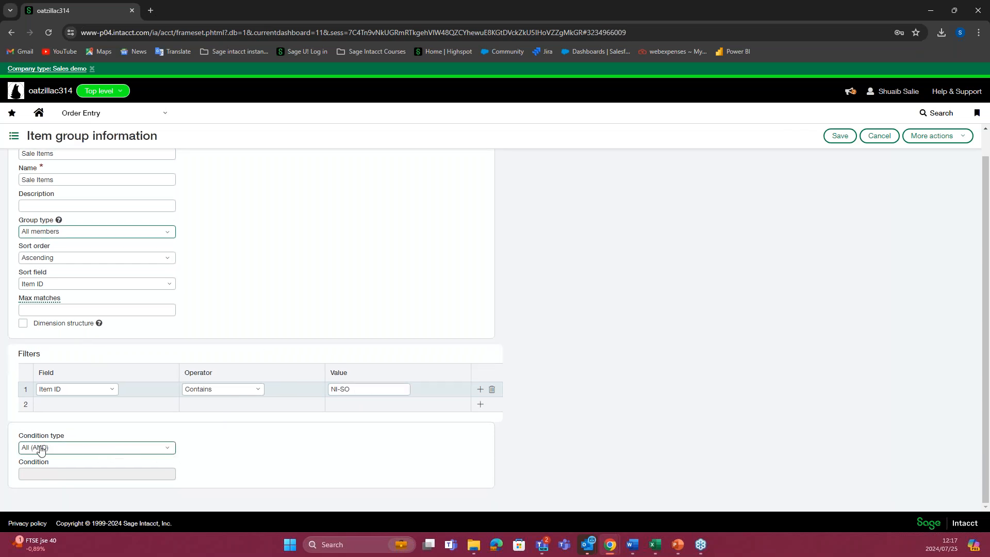
left_click(163, 447)
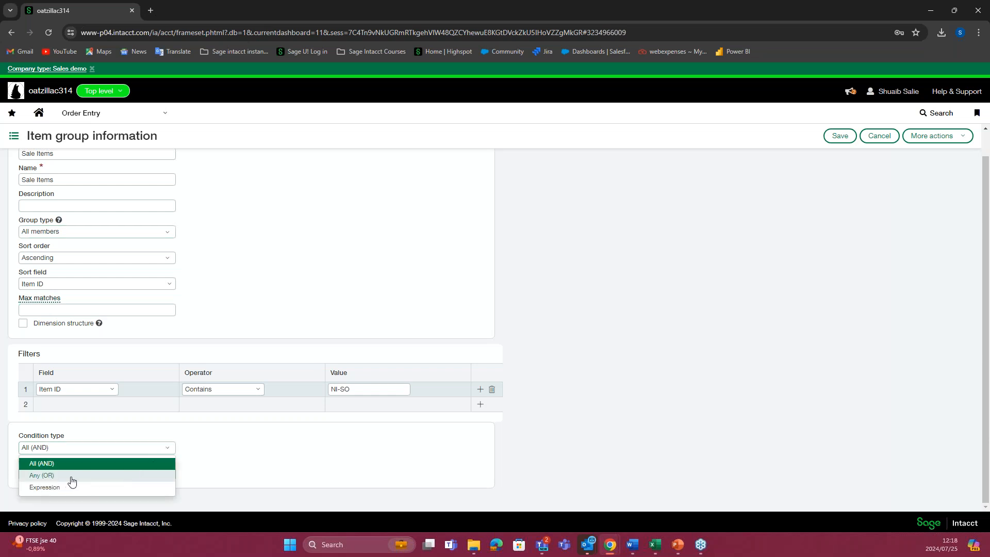
left_click(112, 488)
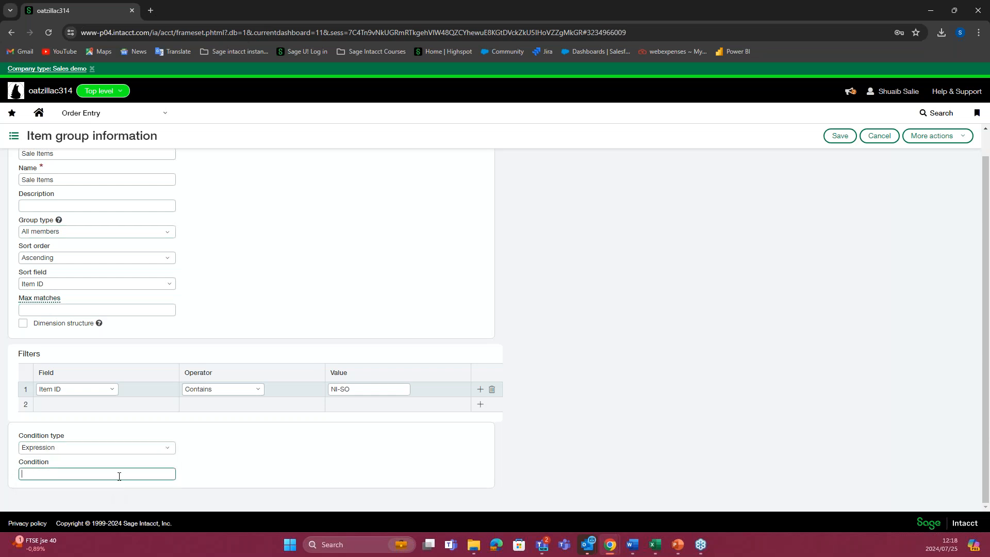
left_click(164, 449)
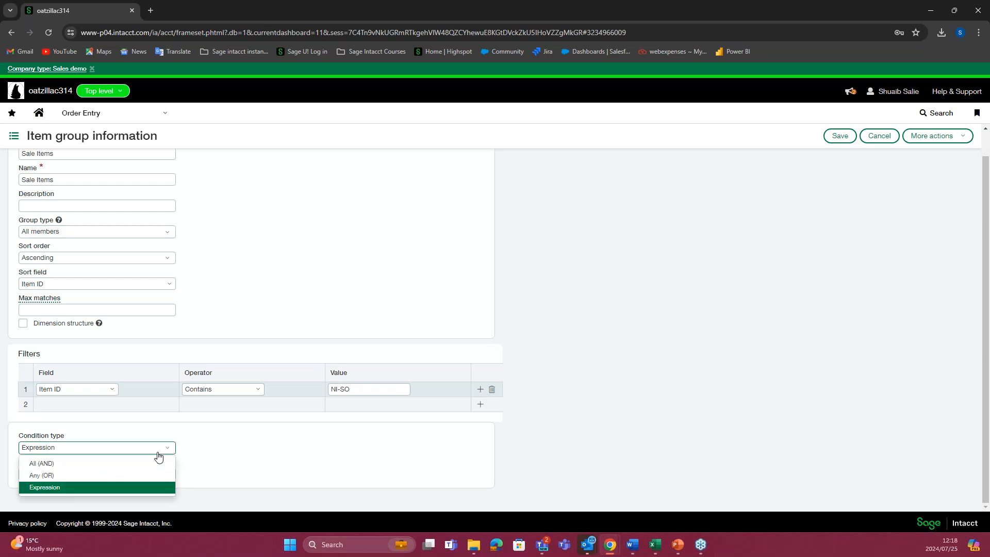
left_click(120, 464)
Step: Save the Sale Items group and view the items that belong to it
left_click(840, 136)
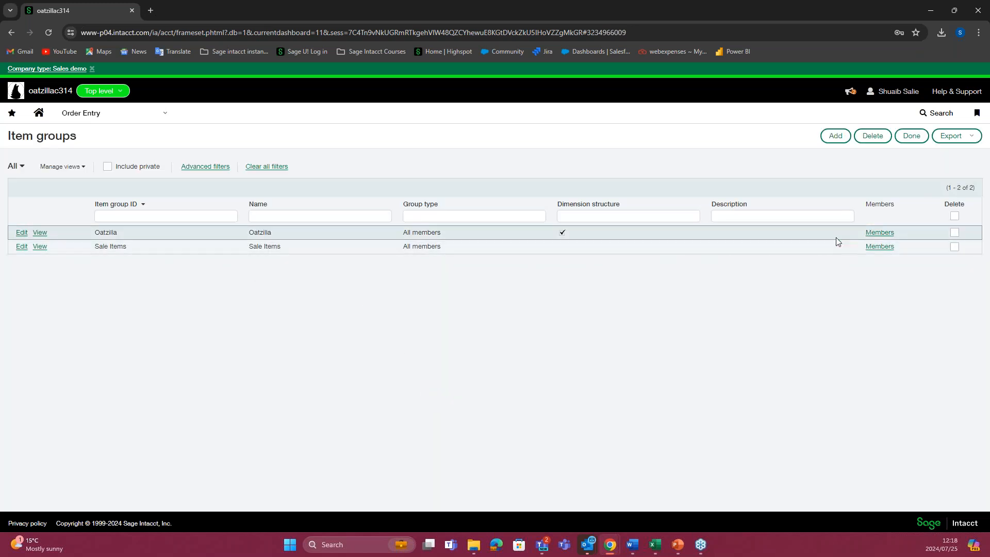
left_click(875, 247)
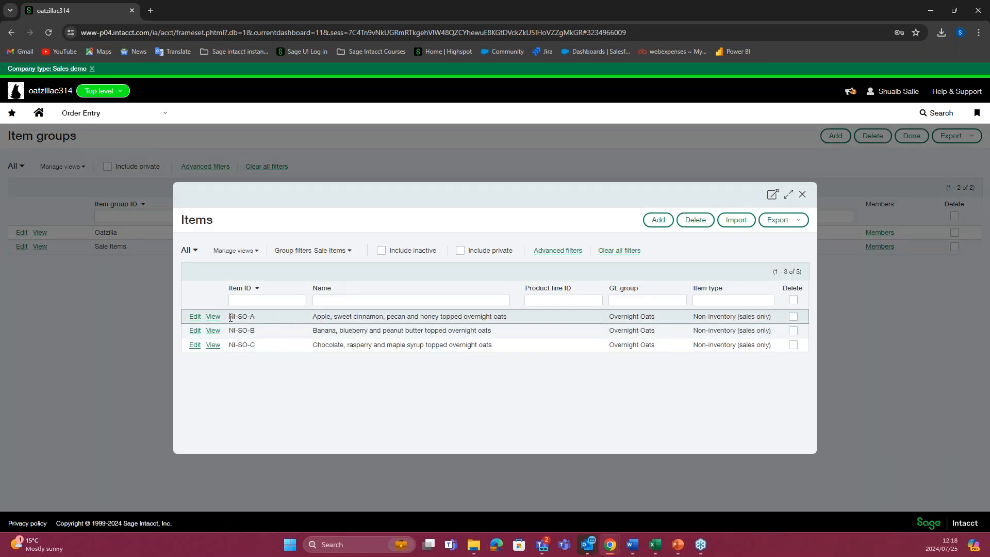
Step: Check the item IDs belonging to the Sale Items group and view the members of the Oatzilla item group
left_click_drag(228, 317, 268, 353)
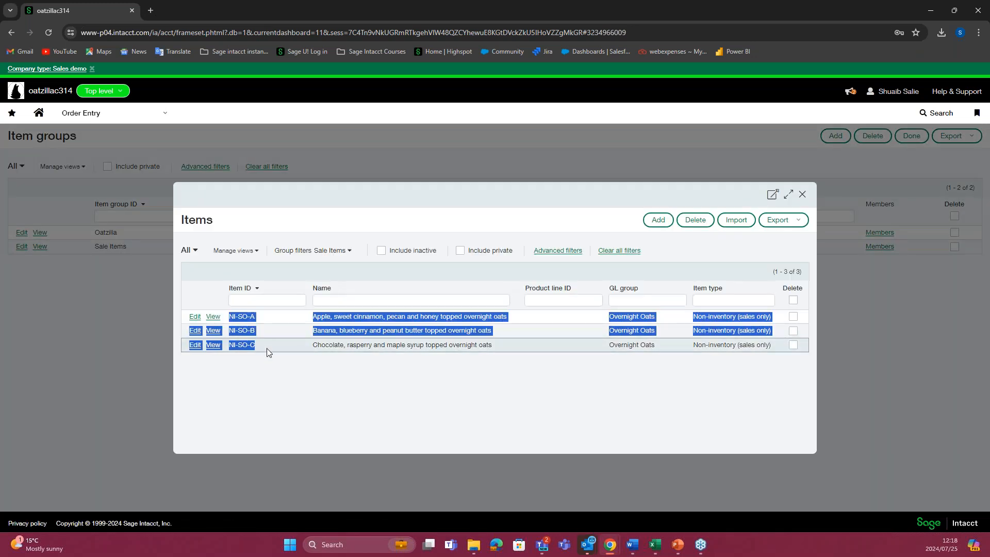
left_click(269, 354)
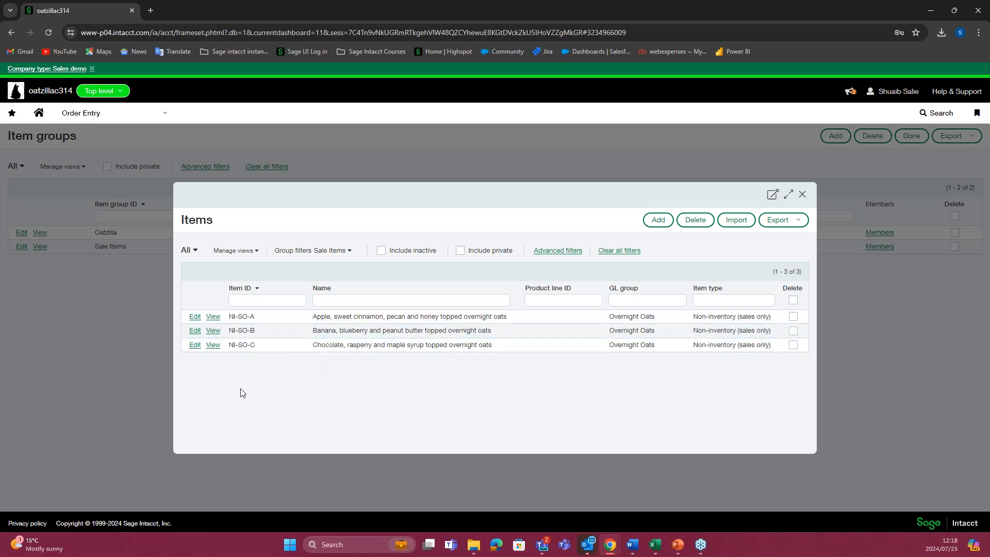
left_click(801, 196)
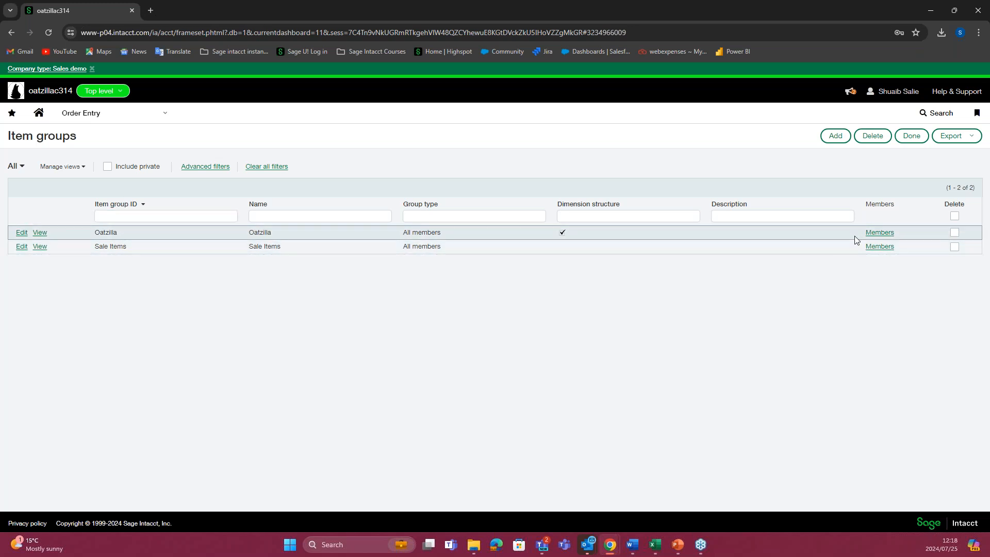
left_click(876, 232)
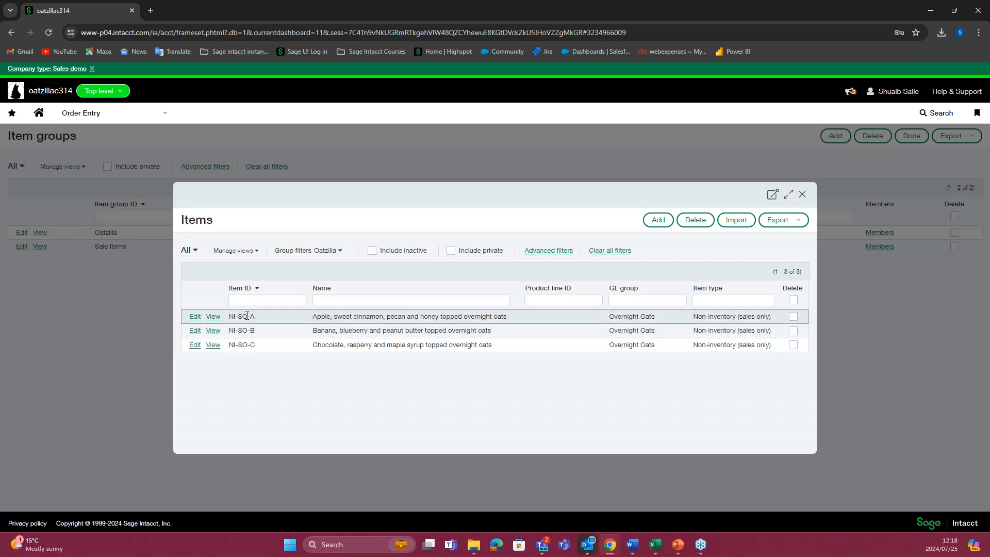
left_click(803, 195)
Step: Open the item groups in Purchasing and look through the members of the Oatzilla group
left_click(112, 119)
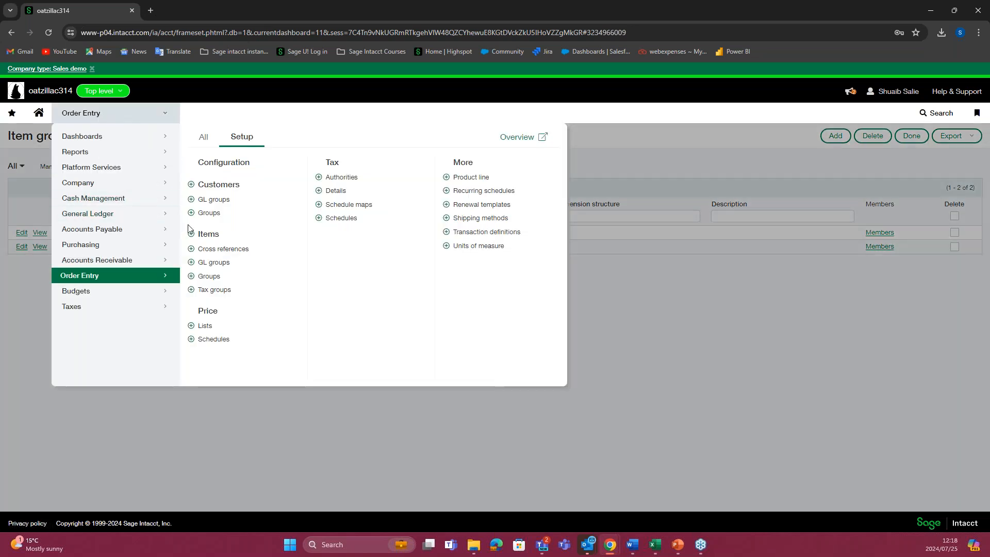
left_click(144, 246)
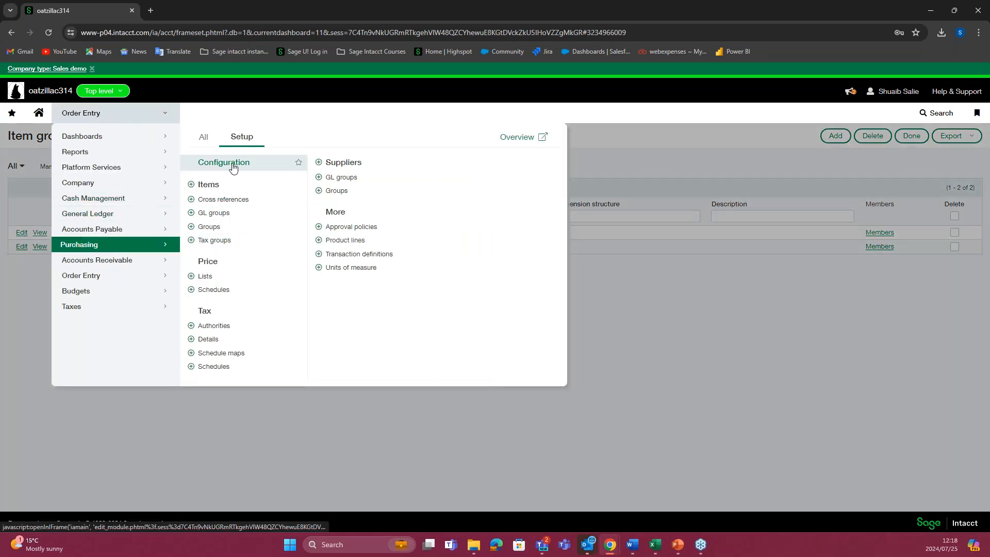
left_click(209, 226)
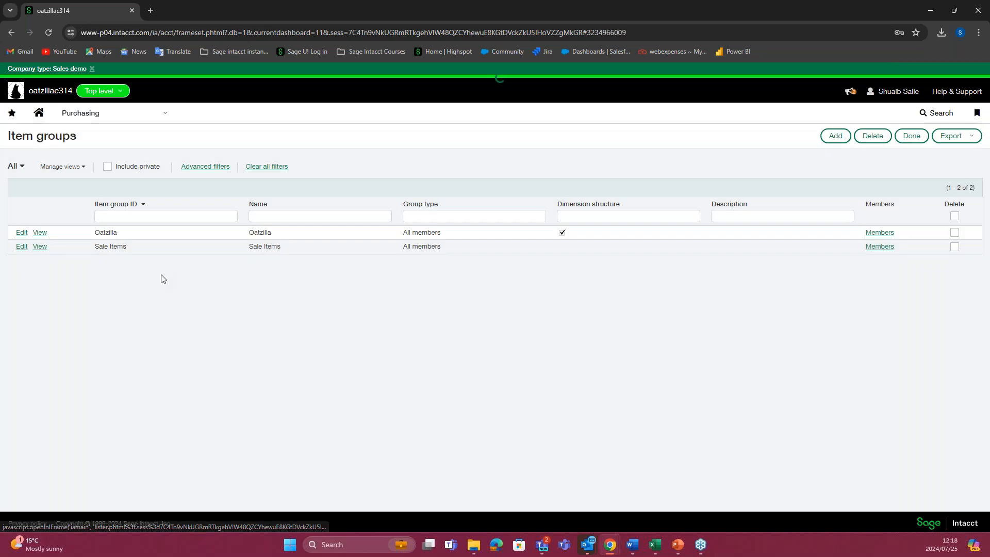
left_click_drag(395, 233, 441, 230)
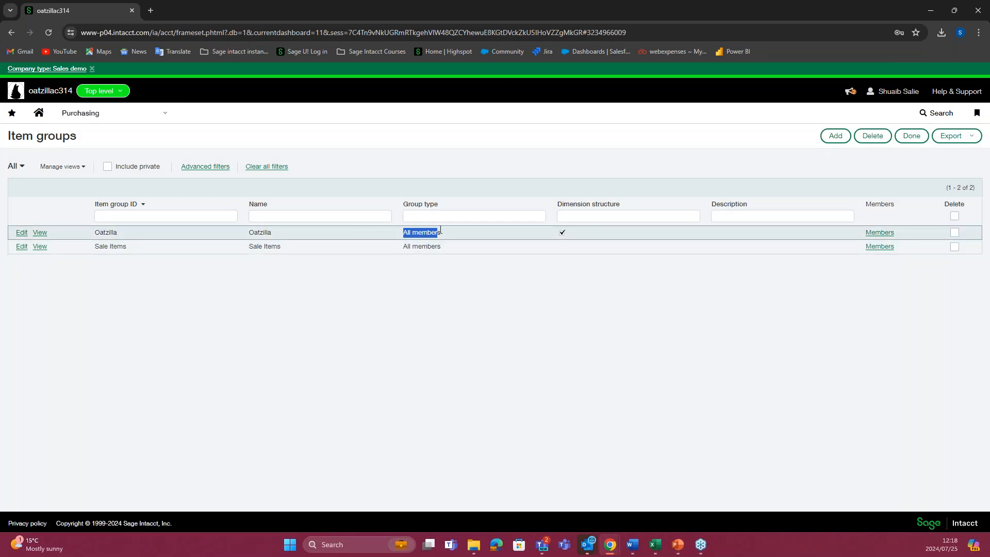
left_click(879, 233)
scroll(276, 330, "down", 1)
scroll(276, 333, "down", 1)
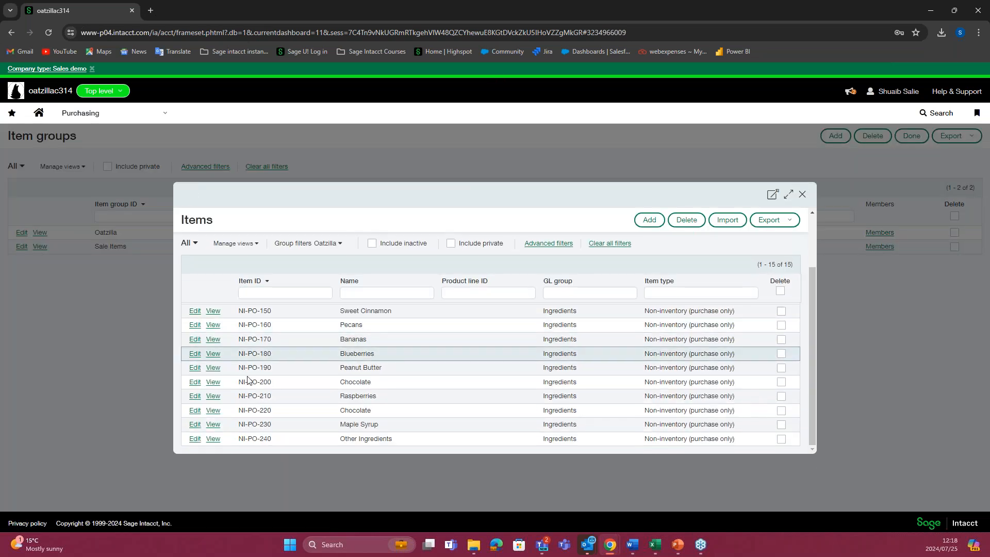
scroll(299, 374, "up", 3)
left_click(803, 197)
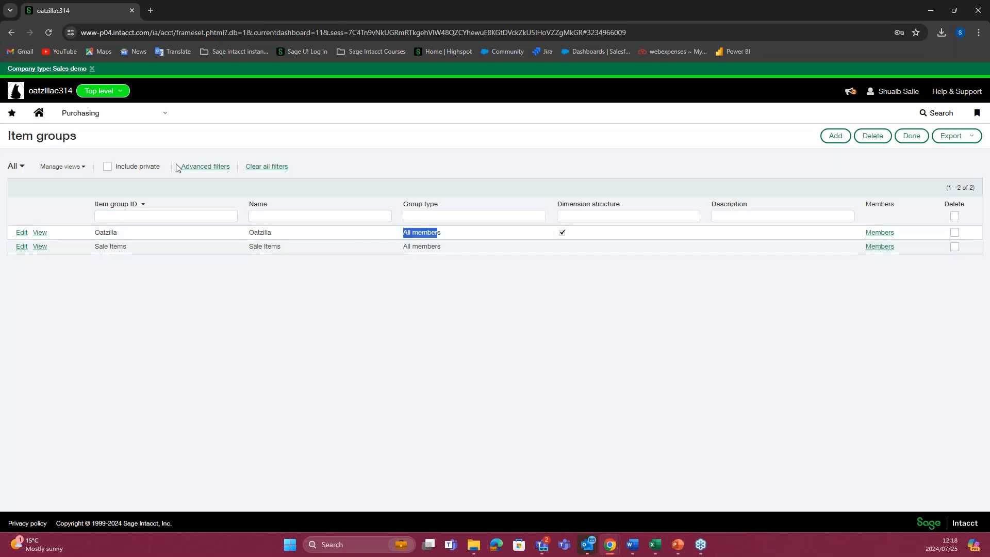
left_click(146, 114)
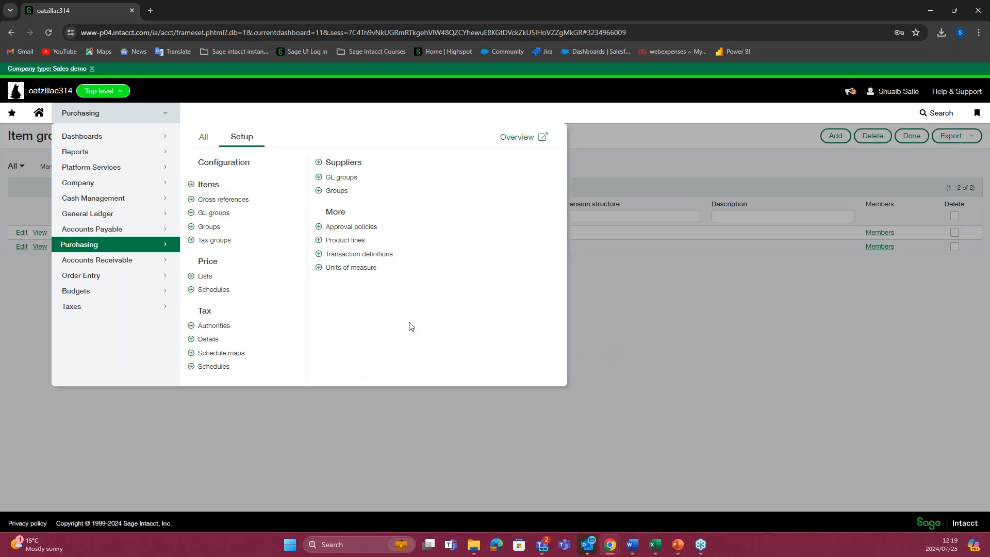
left_click(608, 337)
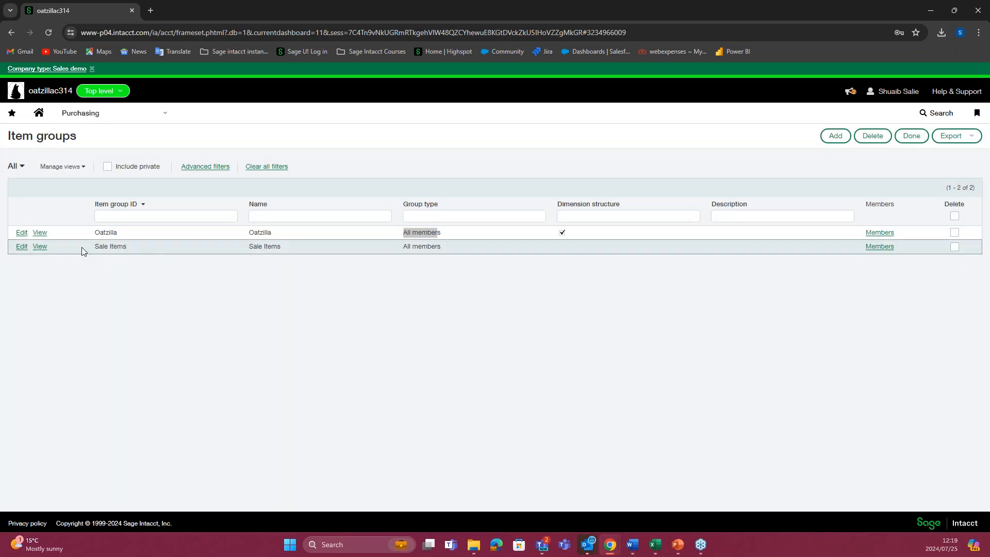
Step: Edit the Sale Items item group to enable Dimension structure and save the group
left_click_drag(91, 246, 301, 253)
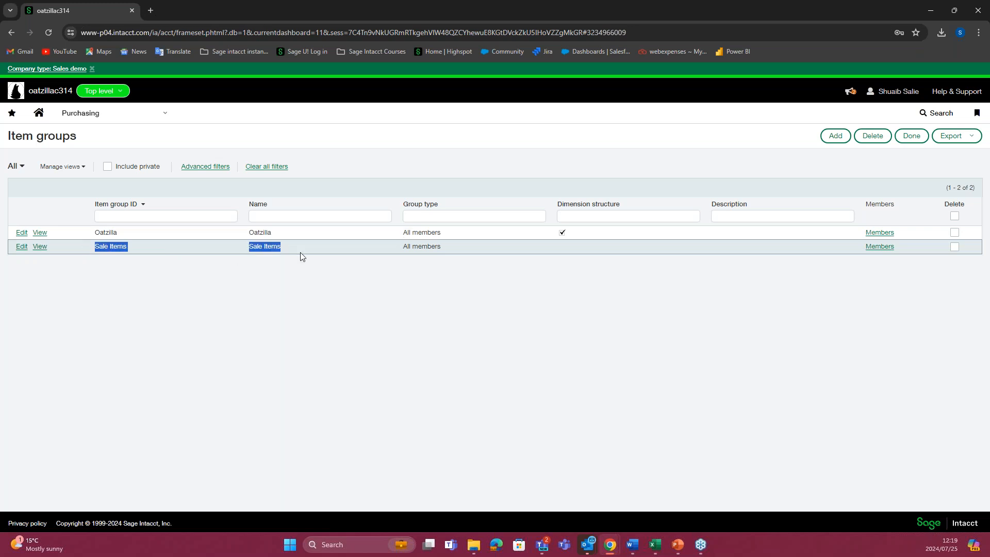
left_click(21, 246)
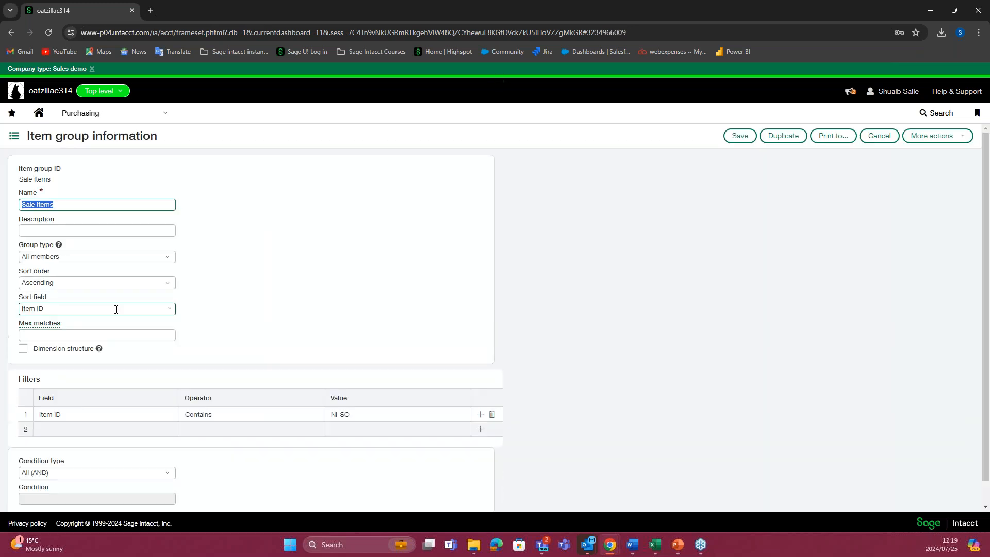
left_click(215, 308)
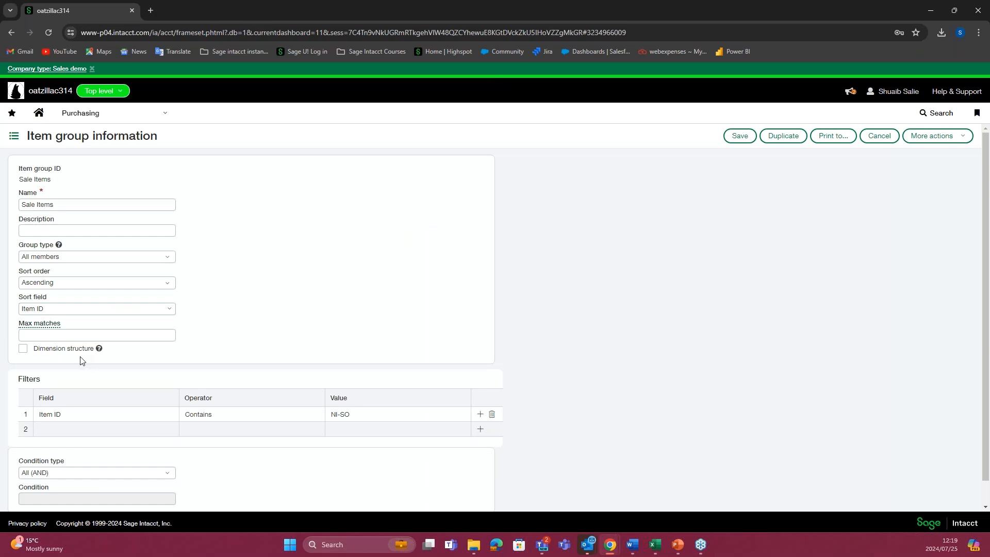
scroll(71, 360, "down", 1)
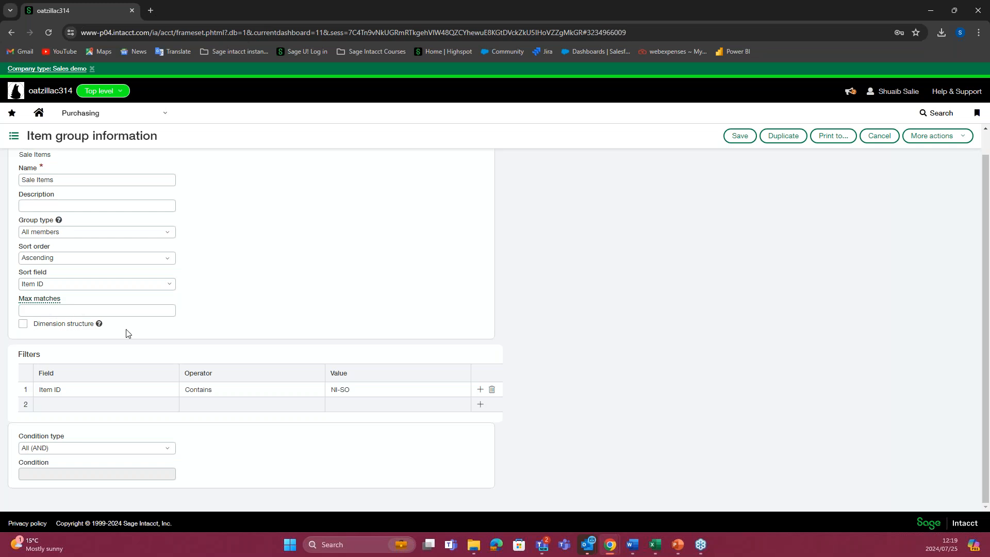
left_click(23, 324)
scroll(298, 263, "up", 1)
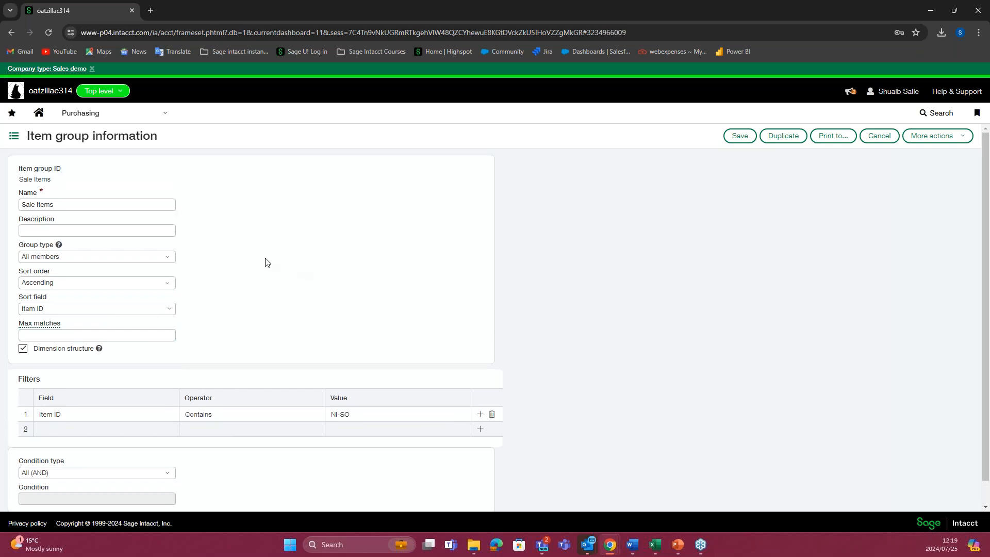
scroll(307, 281, "down", 1)
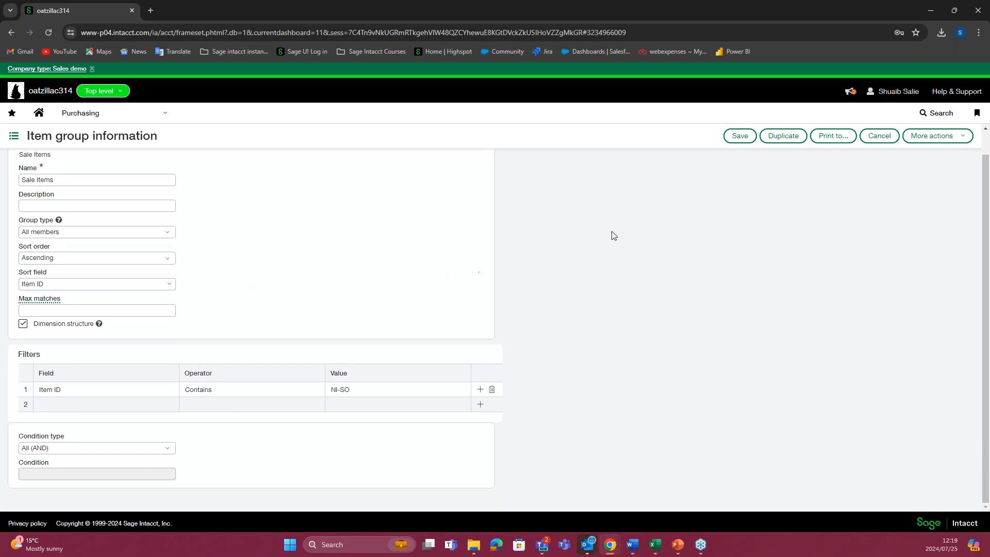
left_click(751, 139)
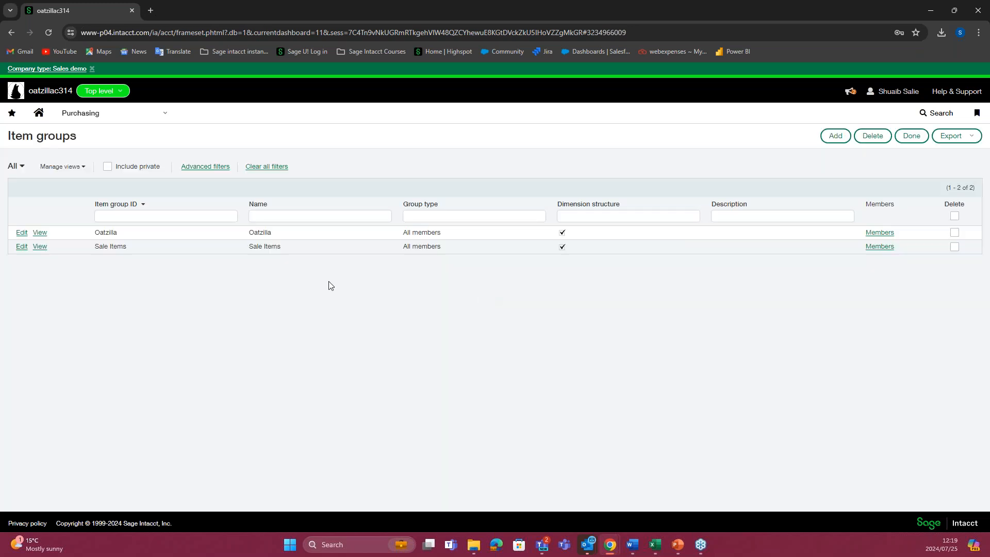
Step: Open the item dimension structures in Reports and check the Sale Items entry
left_click(113, 116)
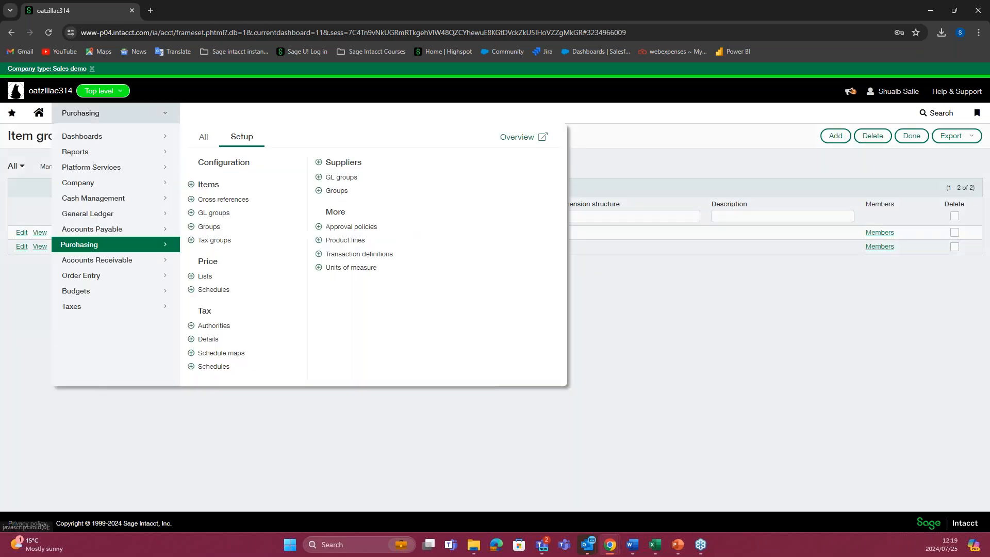
left_click(84, 152)
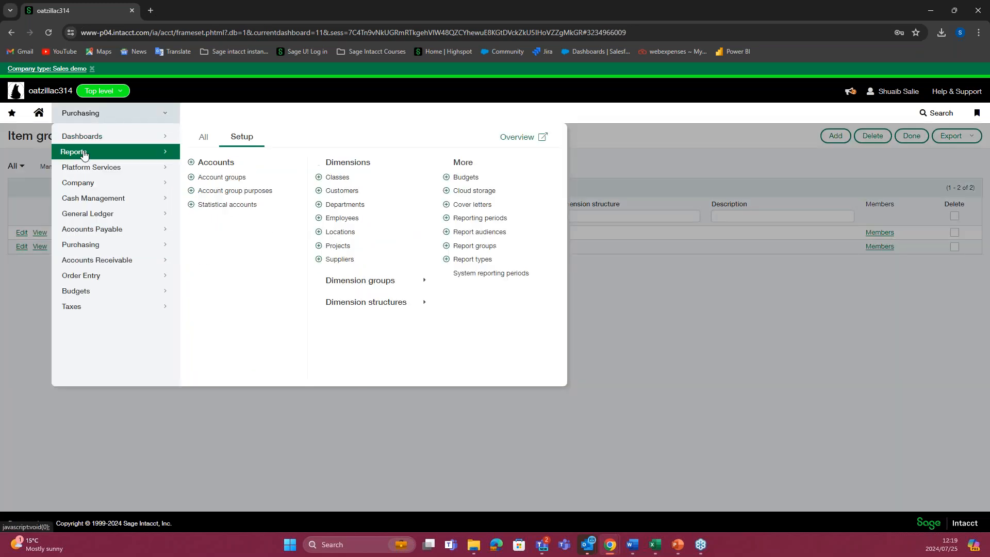
mouse_move(392, 308)
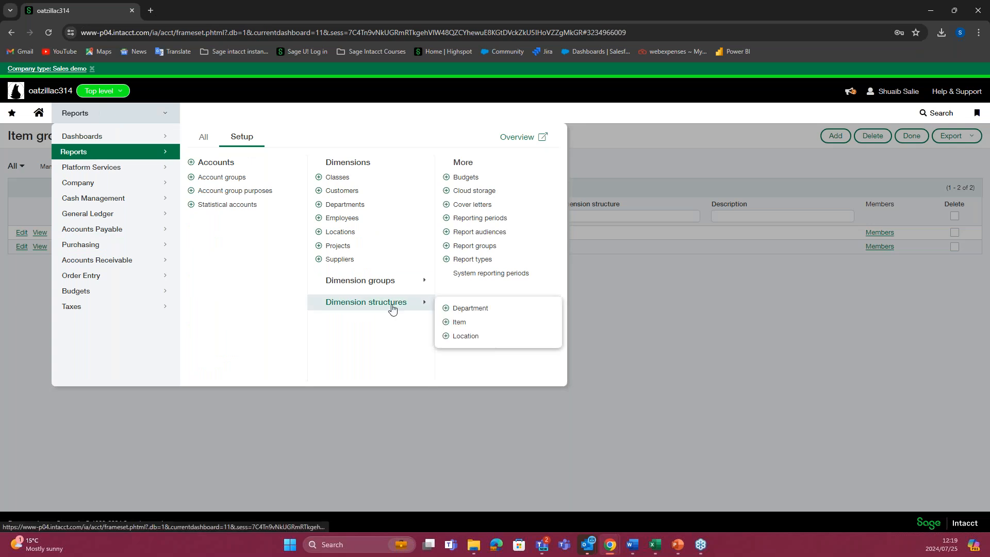
left_click(461, 323)
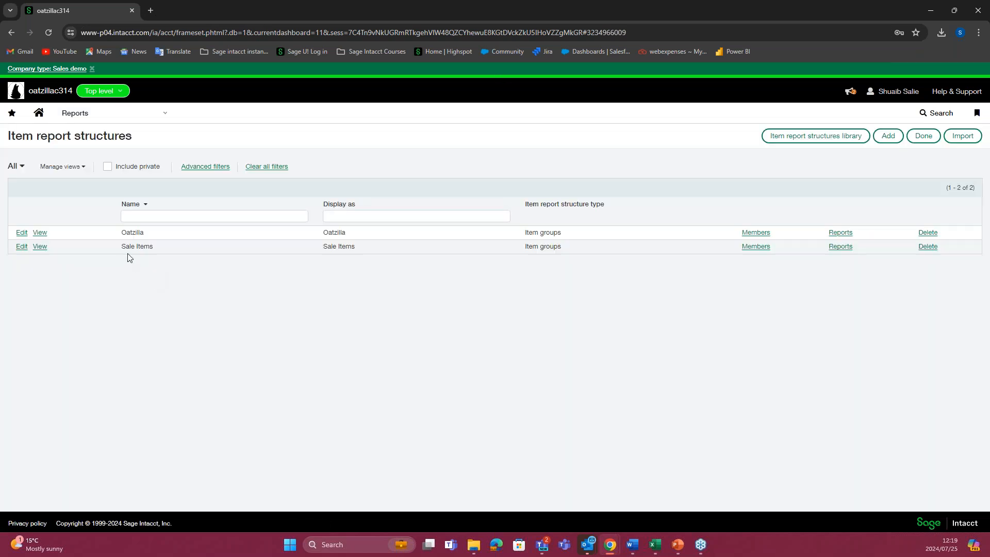
left_click_drag(166, 248, 570, 247)
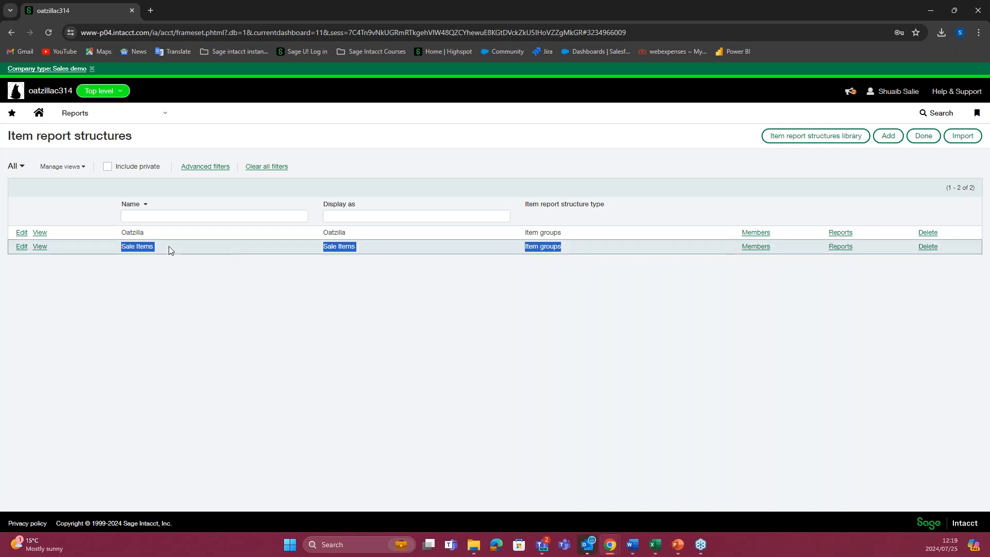
Step: Open the department dimension groups in Reports and start a new department group
left_click(128, 120)
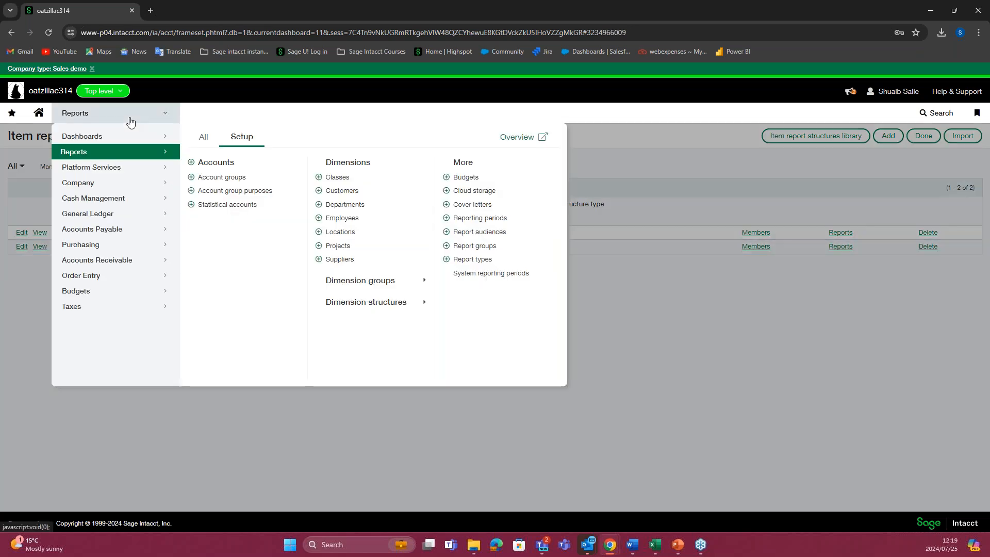
mouse_move(373, 285)
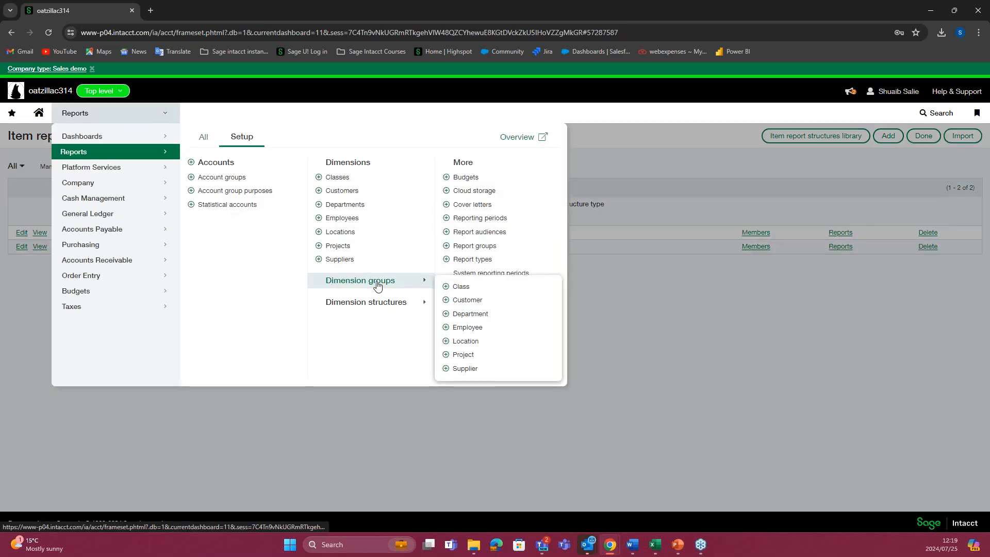
left_click(470, 313)
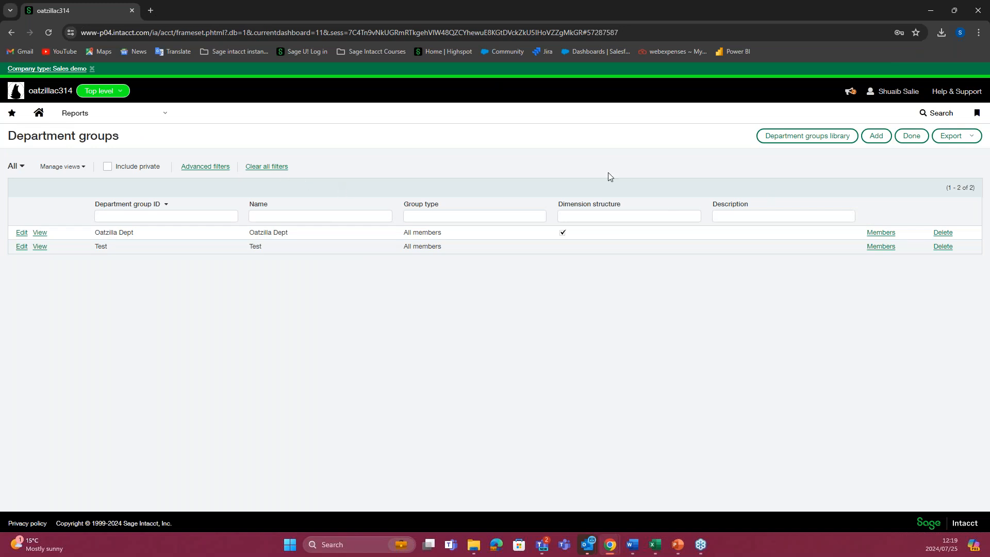
left_click(876, 135)
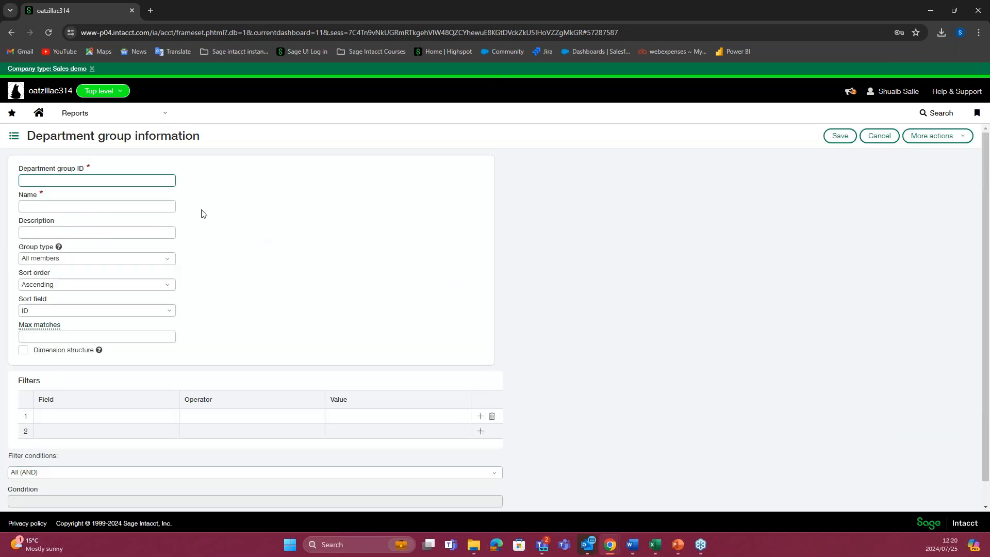
Step: Name the department group Department Sales and finance and set its group ID to Sales and Finance
left_click(134, 181)
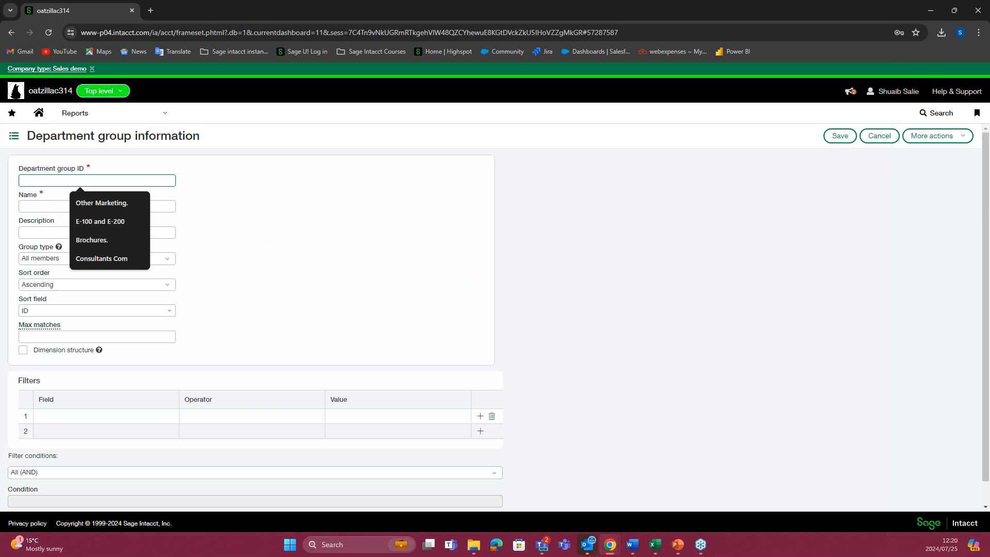
type("D")
key("BackSpace")
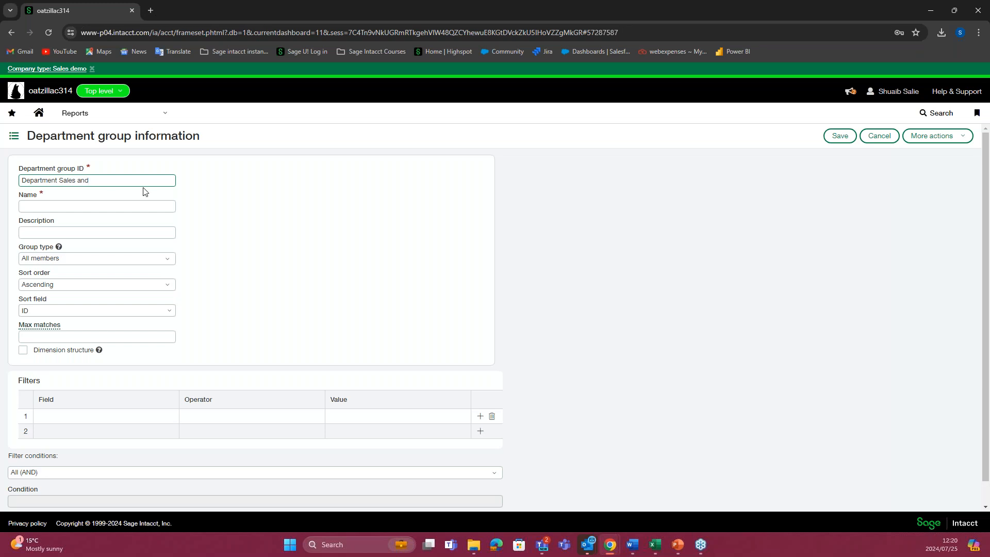
left_click_drag(117, 181, 28, 182)
key("ctrl+x")
left_click(63, 205)
key("ctrl+v")
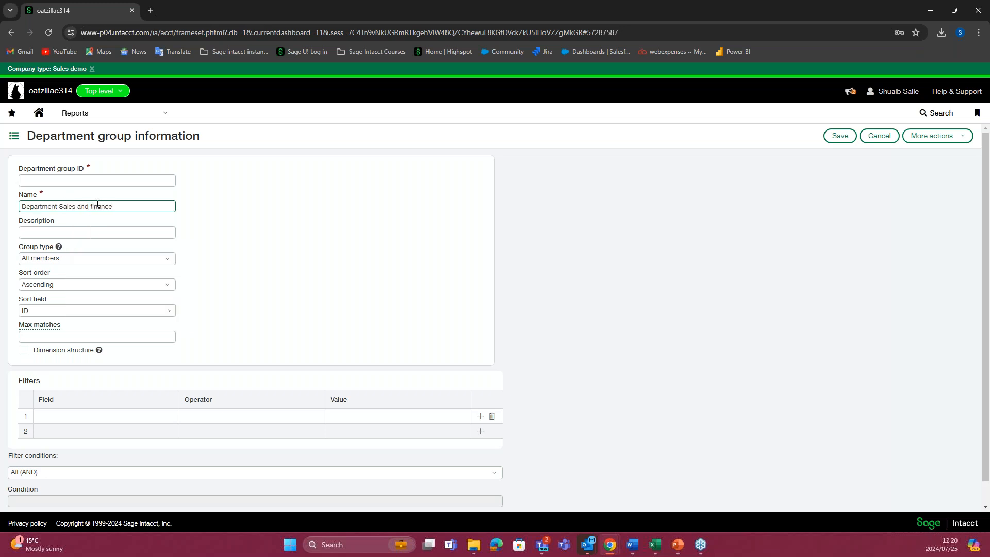
left_click(75, 180)
type("Sales and Finance")
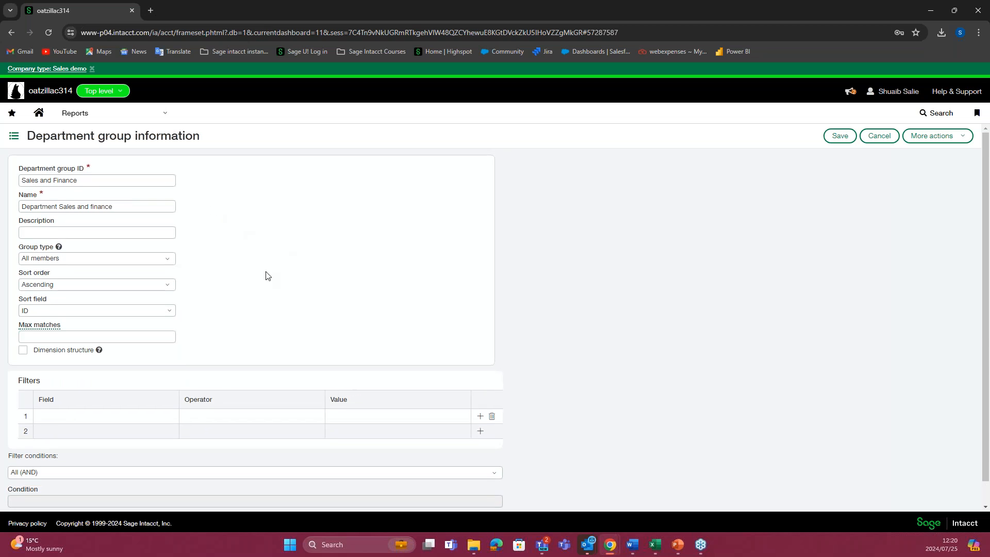
Step: Set the department group's type to Specific members and enable Dimension structure
left_click(149, 261)
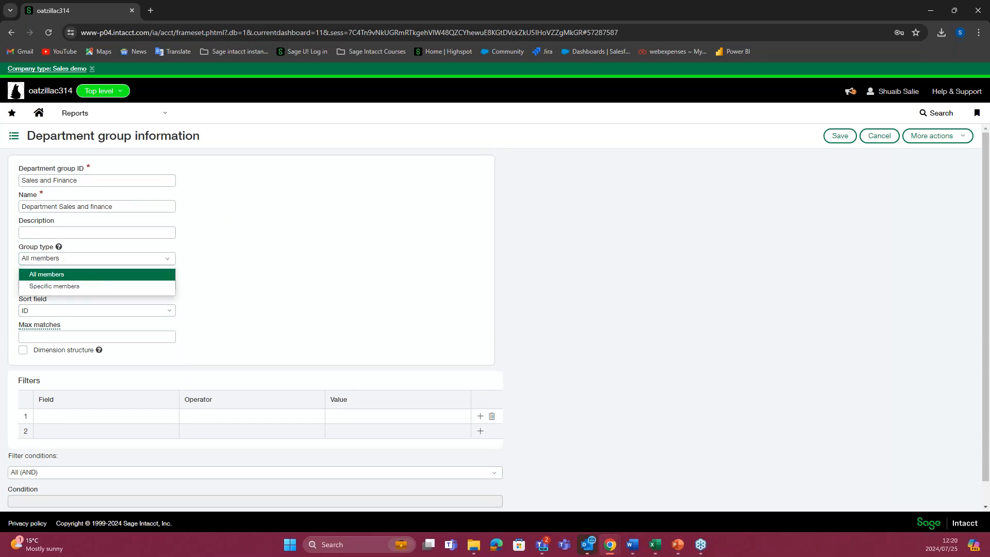
left_click(62, 287)
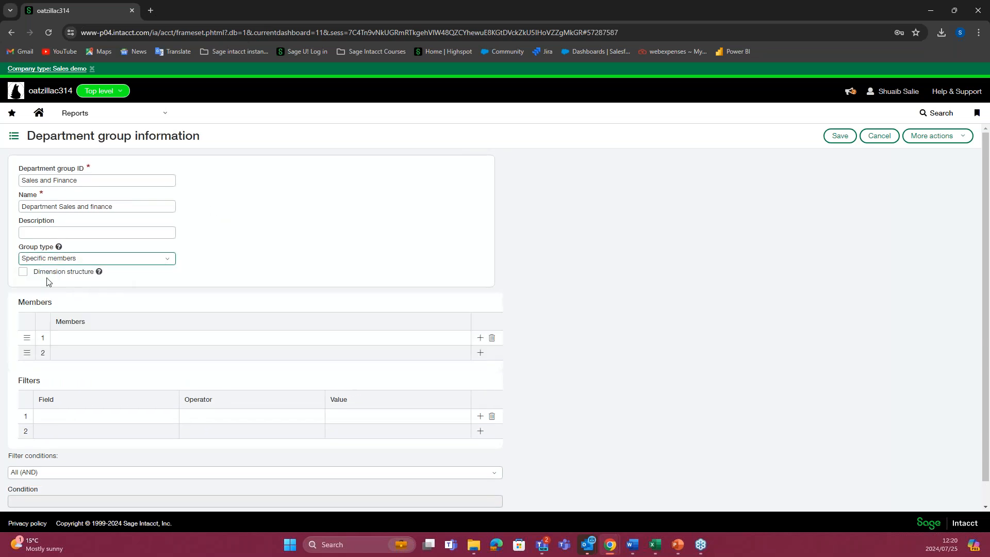
left_click(23, 272)
Step: Add the departments D-100--Sales and D-200--Finance as members of the group
left_click(85, 338)
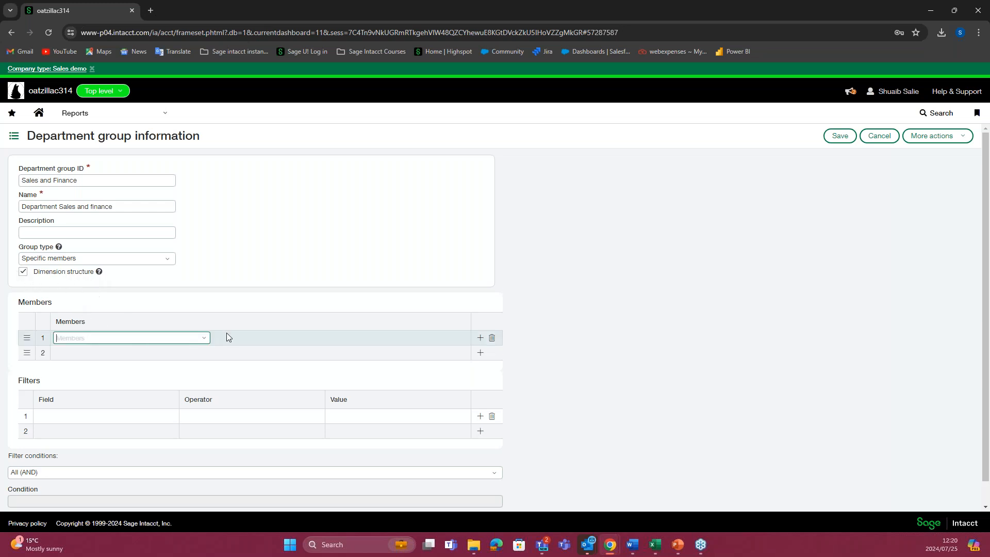
left_click(205, 338)
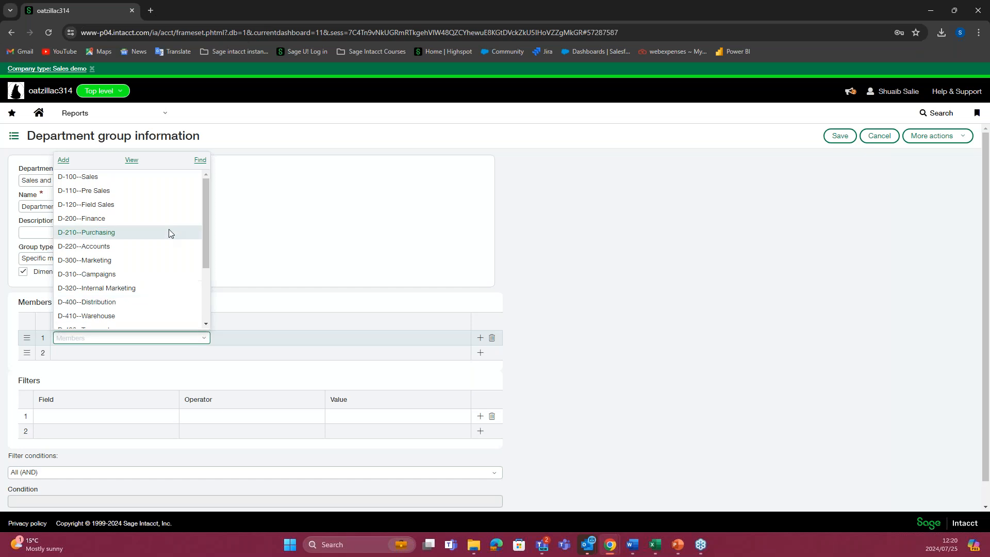
left_click(128, 176)
left_click(142, 352)
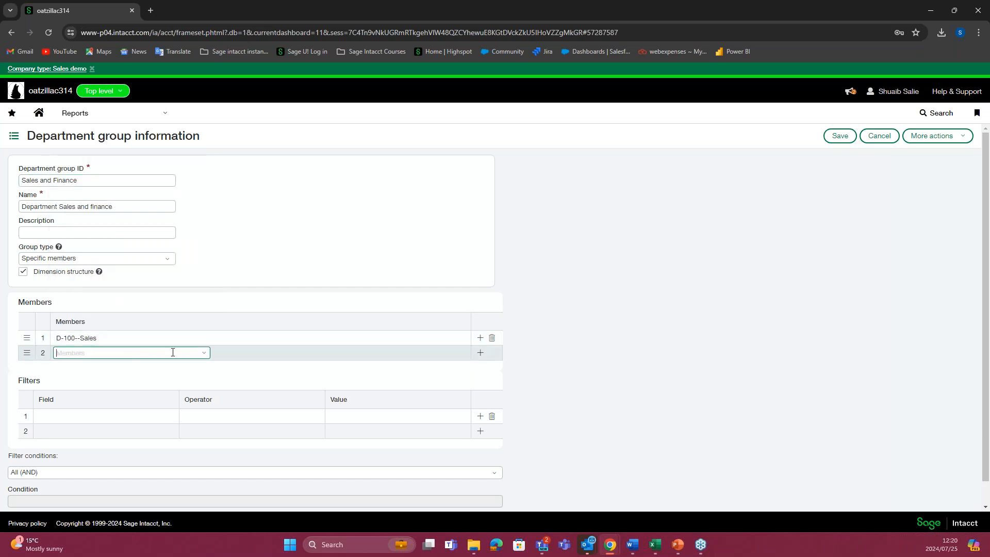
left_click(199, 352)
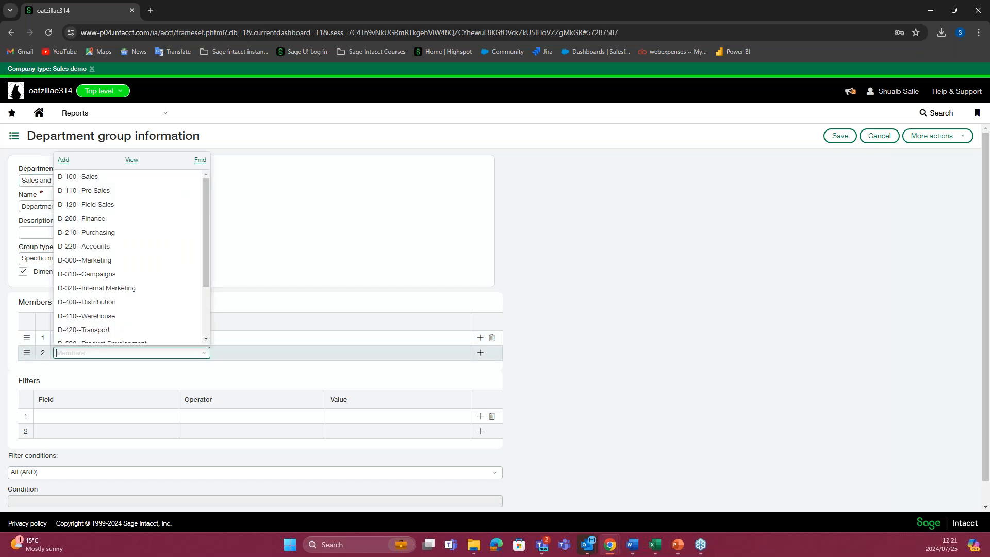
left_click(153, 222)
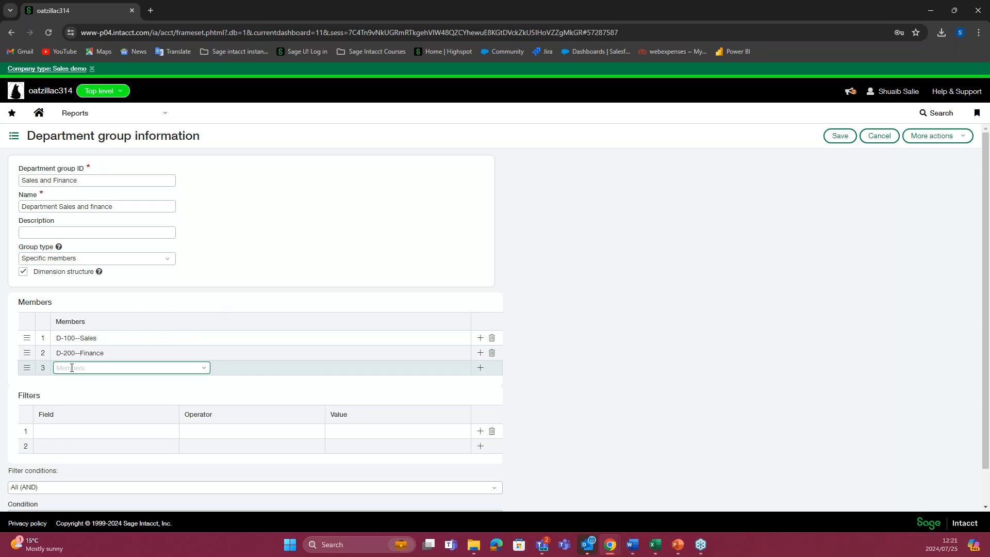
left_click(202, 370)
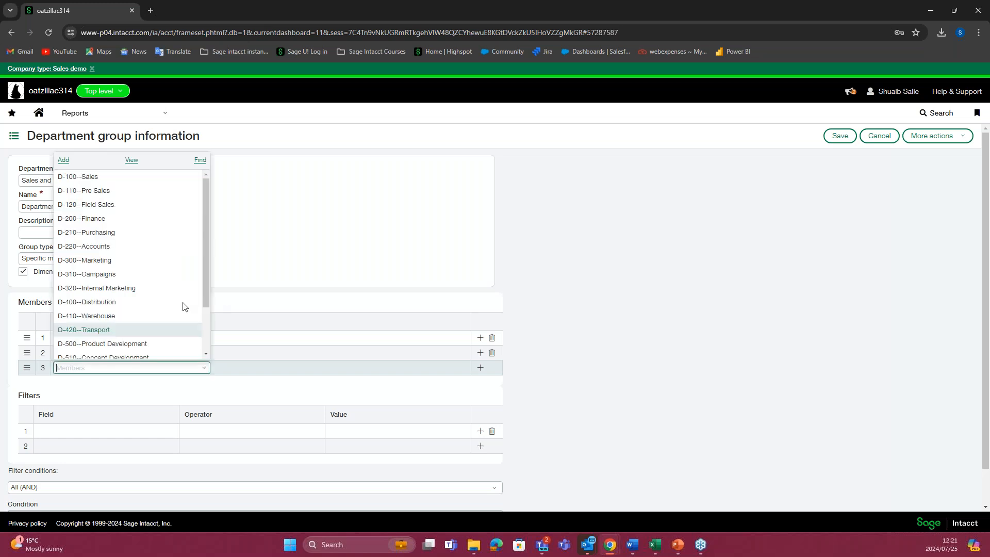
left_click(247, 284)
Step: Save the Department Sales and finance group without any filters
scroll(216, 368, "down", 1)
left_click(66, 194)
scroll(51, 221, "up", 1)
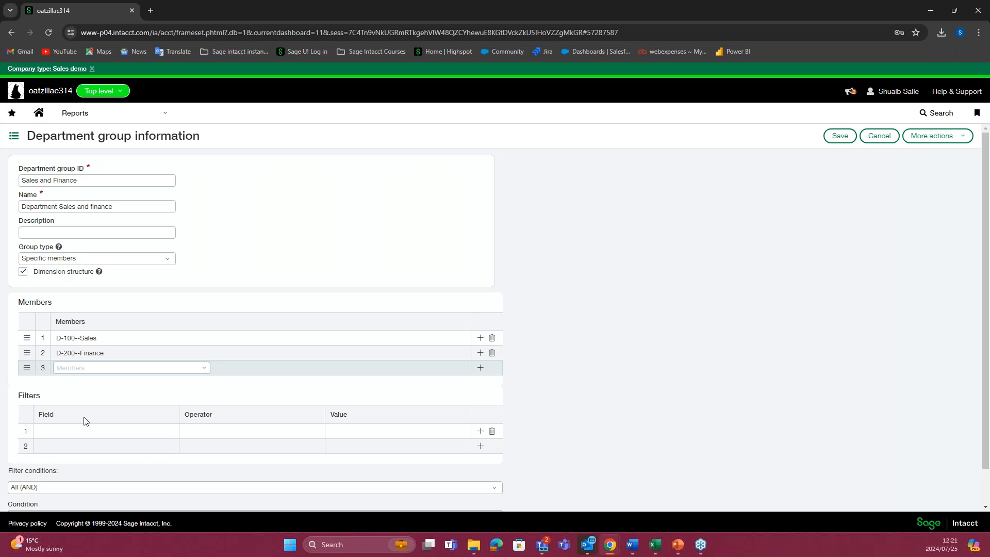
scroll(84, 420, "down", 1)
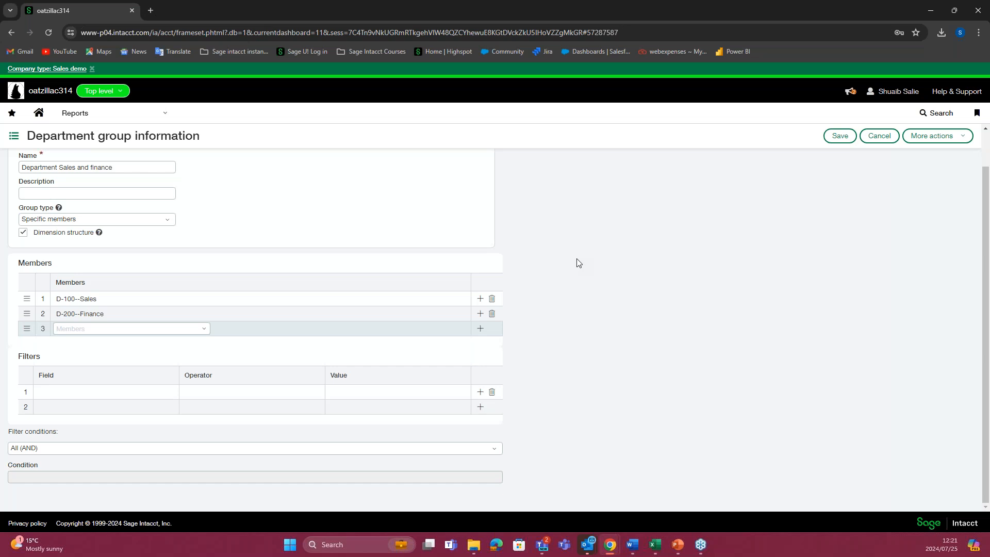
left_click(840, 136)
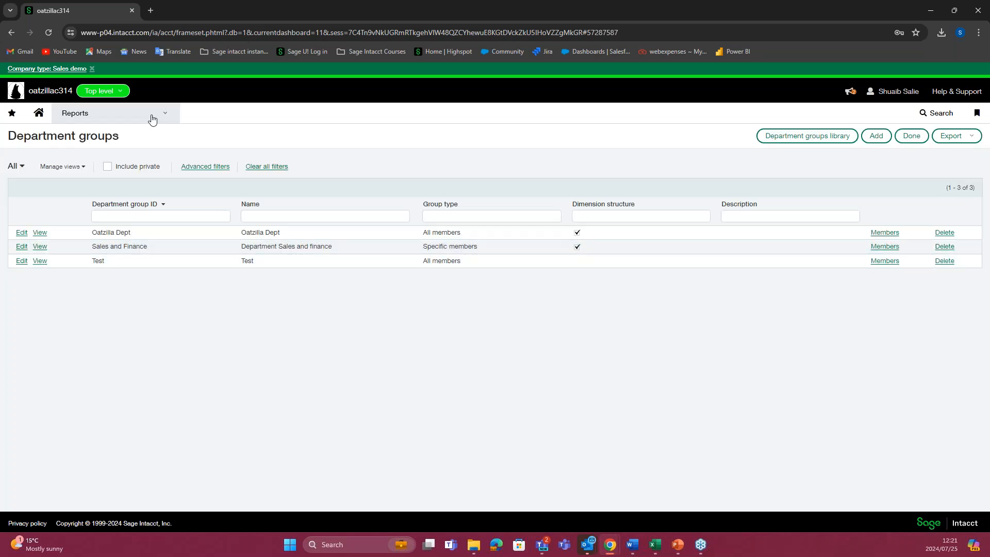
Step: Open the location dimension groups in Reports
left_click(150, 117)
mouse_move(323, 282)
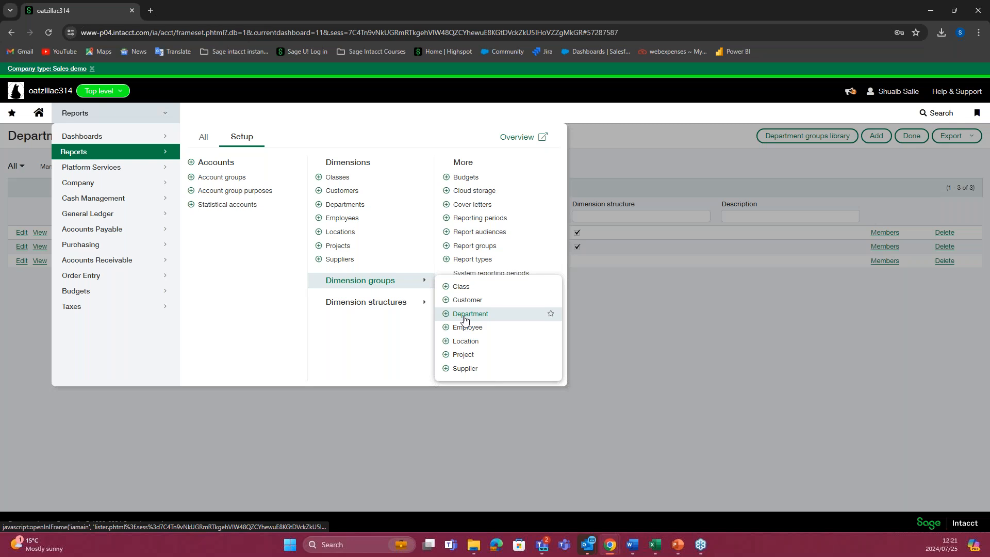
left_click(467, 342)
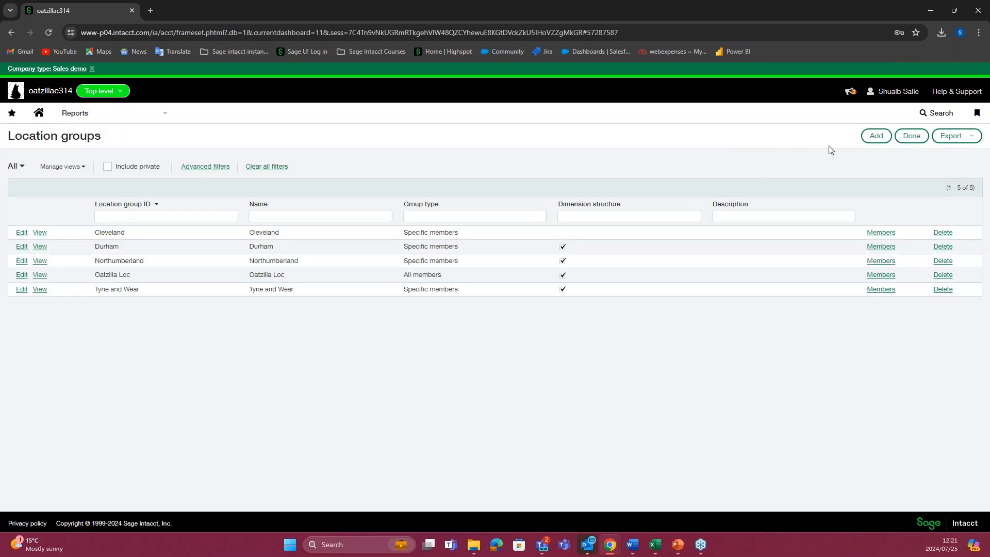
left_click(876, 136)
left_click(127, 180)
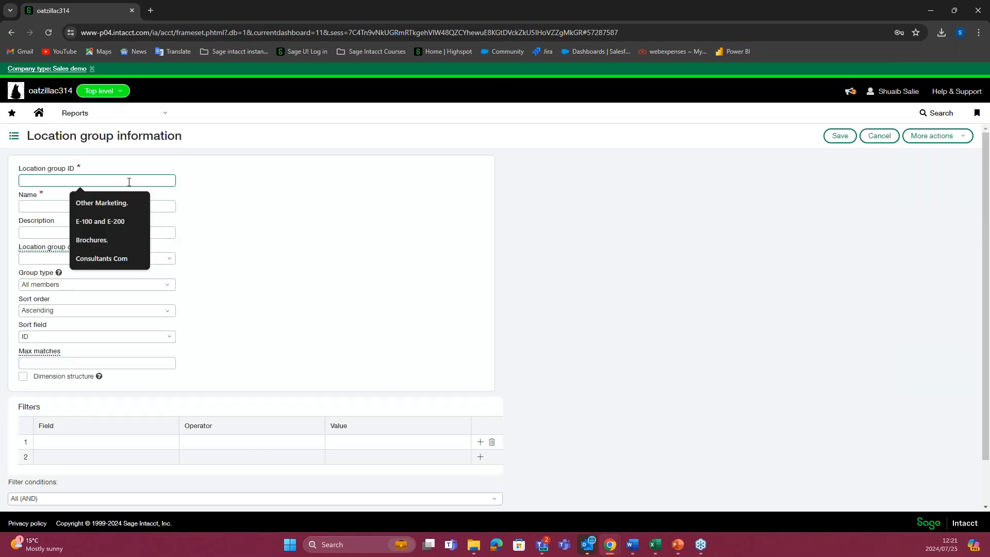
left_click(224, 206)
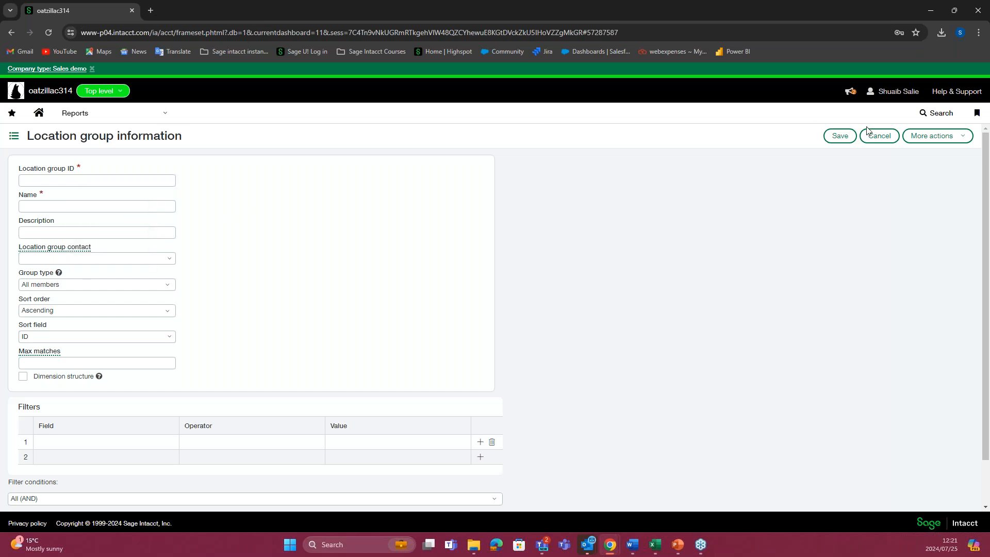
left_click(879, 136)
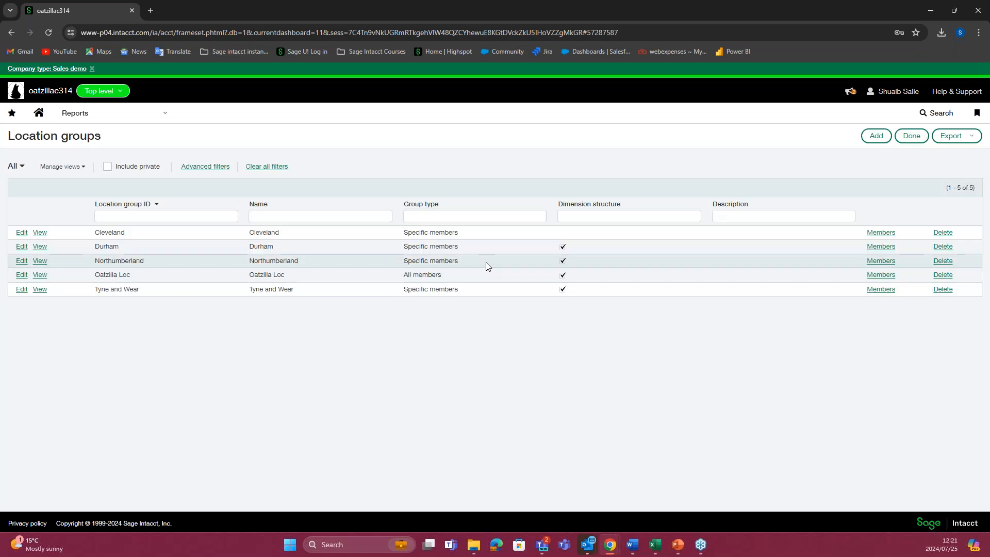
Step: Start a new location group and set both its group ID and name to LL Cleveland
left_click(876, 136)
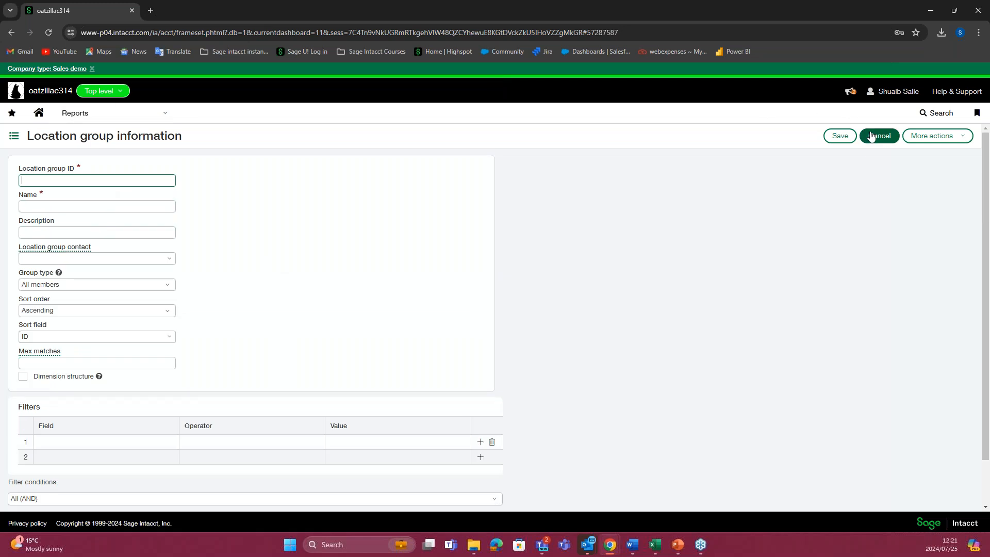
left_click(174, 182)
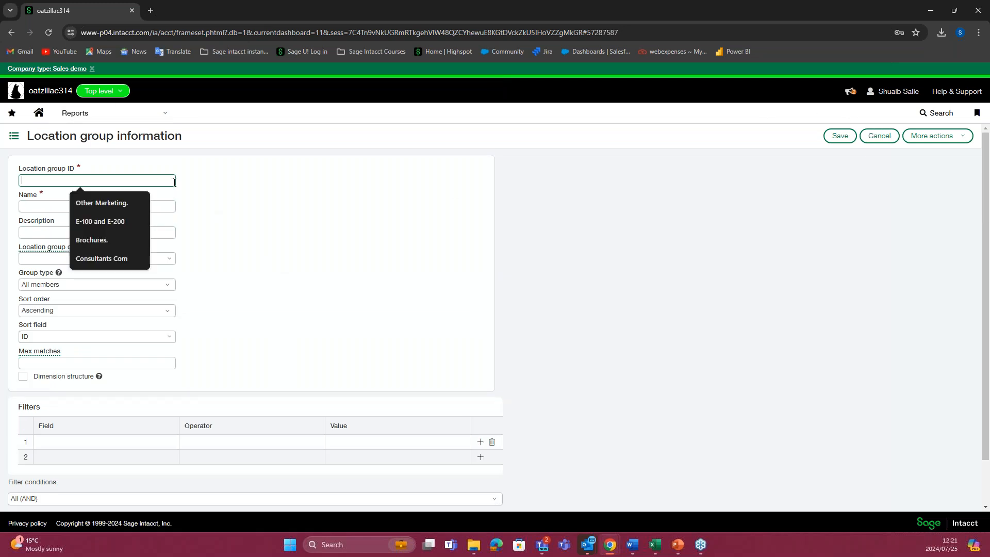
type("Cleve")
key("BackSpace")
key("BackSpace")
key("BackSpace")
key("BackSpace")
key("BackSpace")
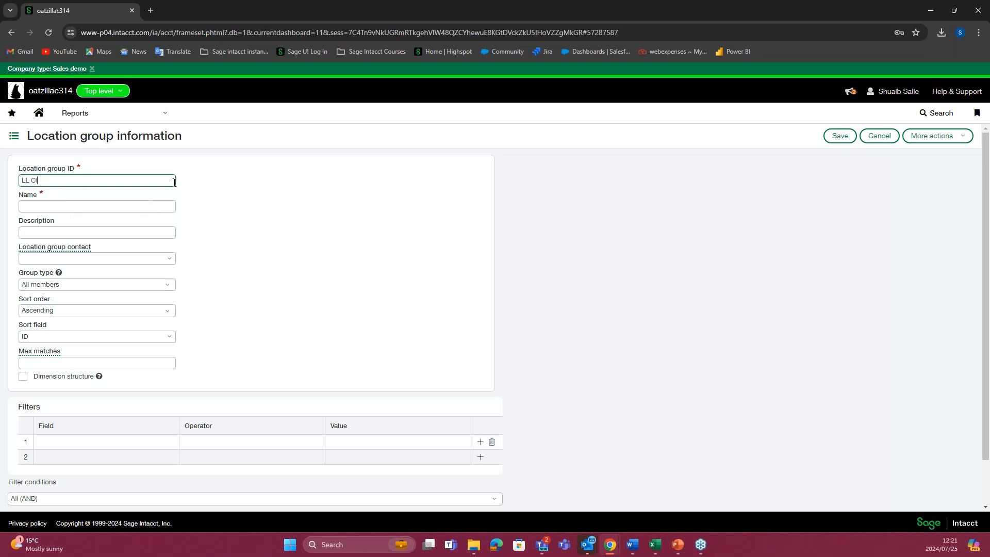
left_click(229, 197)
left_click(82, 207)
left_click(123, 231)
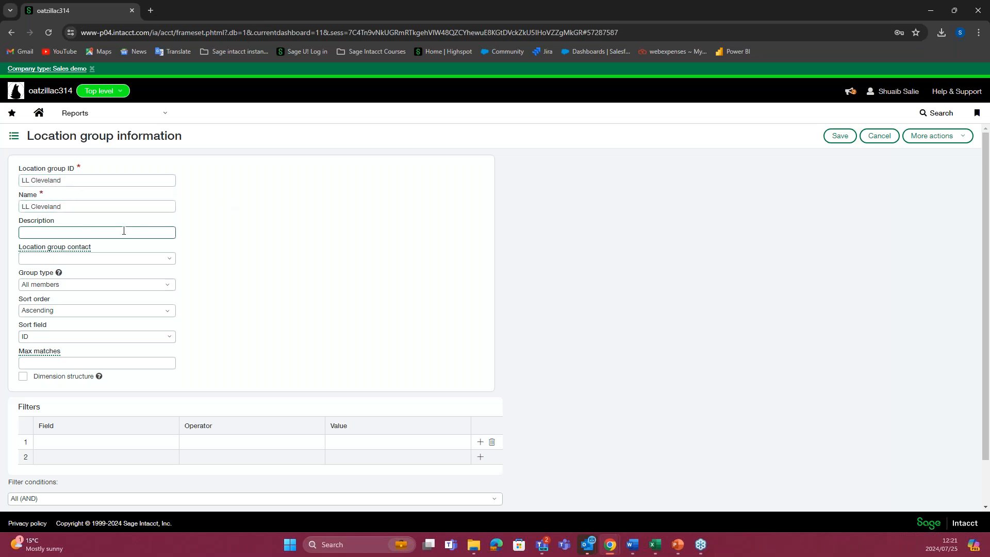
Step: Set the LL Cleveland group's type to Specific members
scroll(103, 250, "down", 1)
left_click(67, 235)
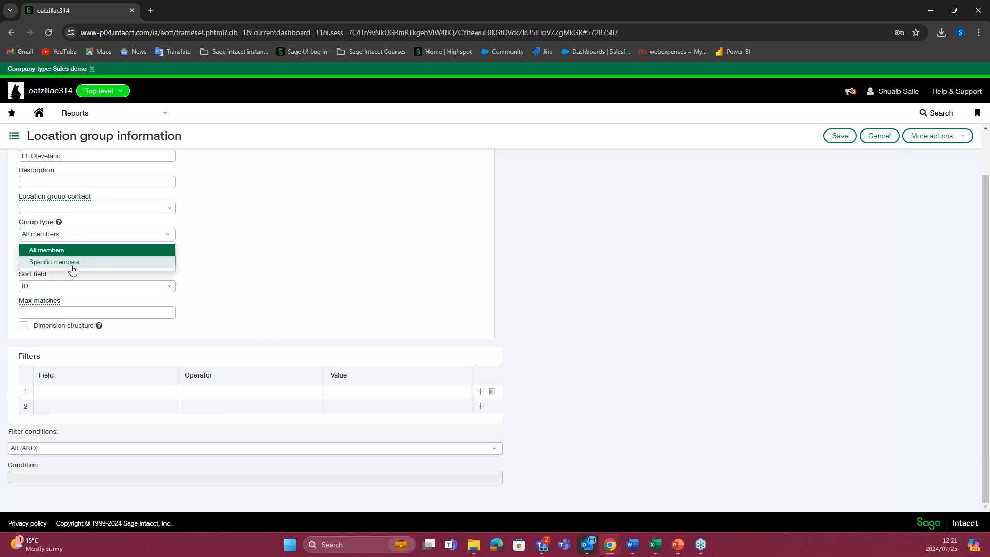
left_click(72, 262)
Step: Add one location as a member of the LL Cleveland group and save the group
scroll(122, 360, "down", 1)
left_click(129, 318)
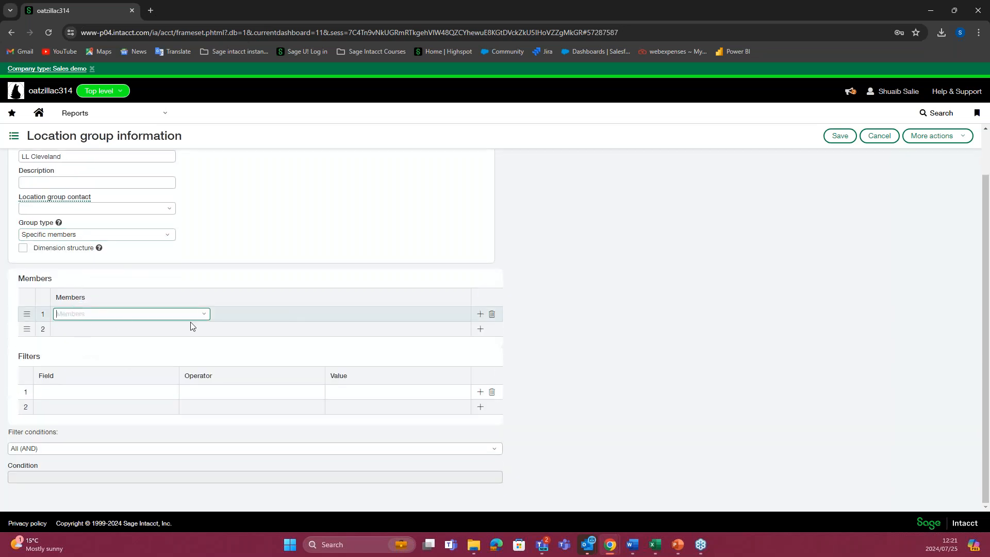
left_click(204, 314)
left_click(122, 399)
left_click(852, 137)
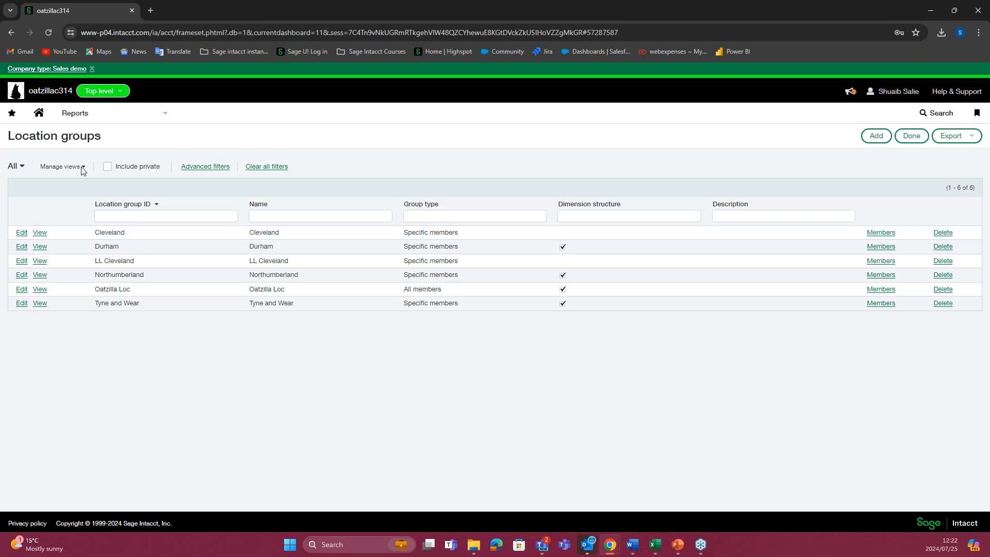
Step: Start a new financial report in Reports and name it LL Balance Sheet
left_click(118, 120)
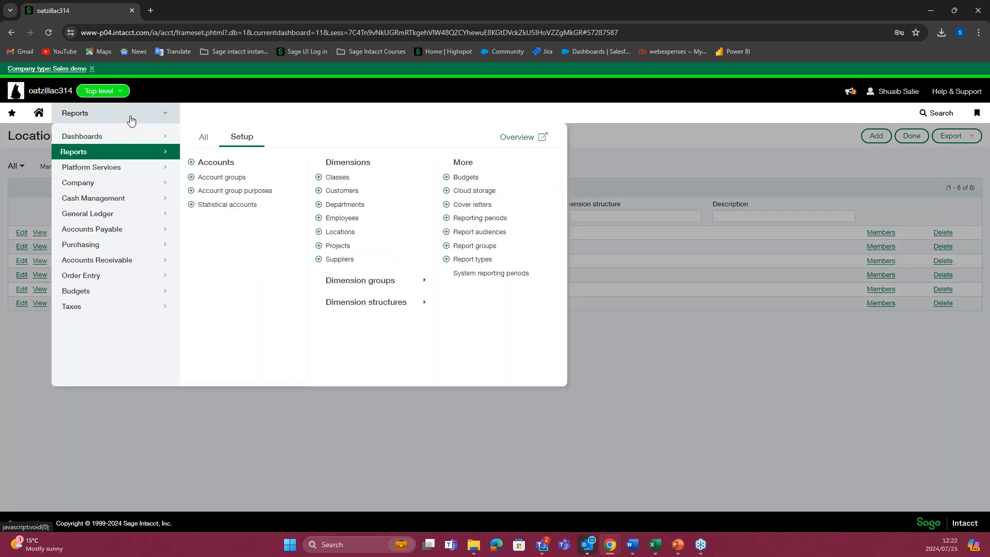
left_click(208, 138)
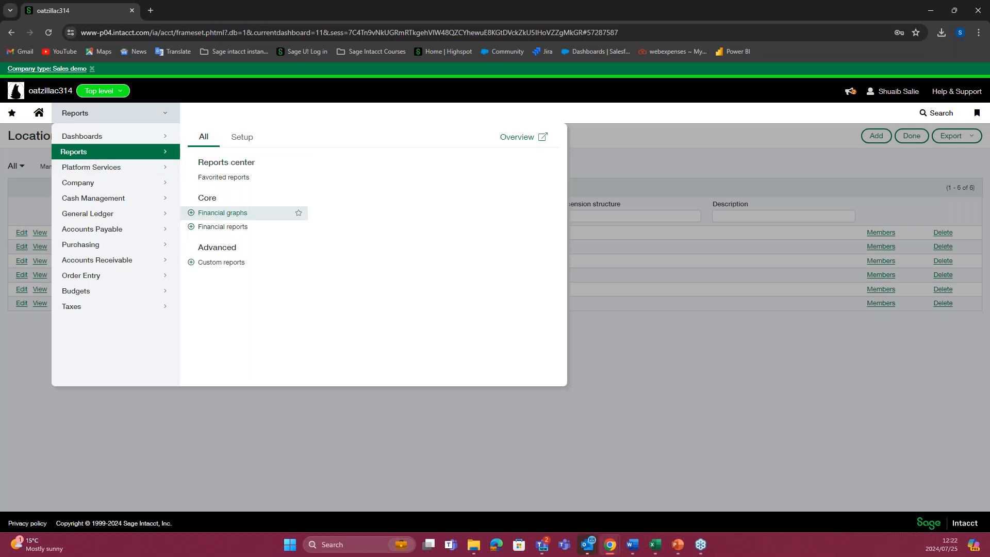
left_click(223, 227)
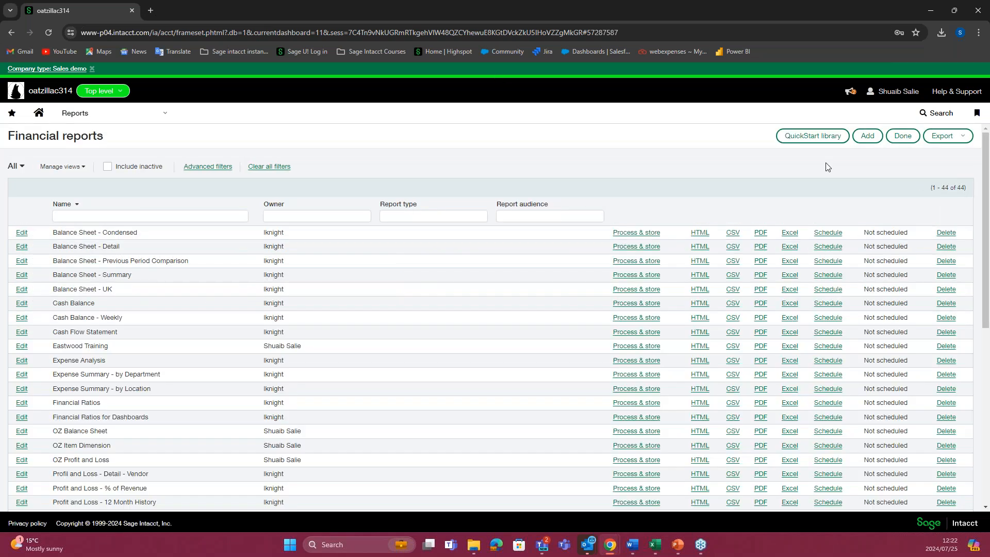
left_click(861, 138)
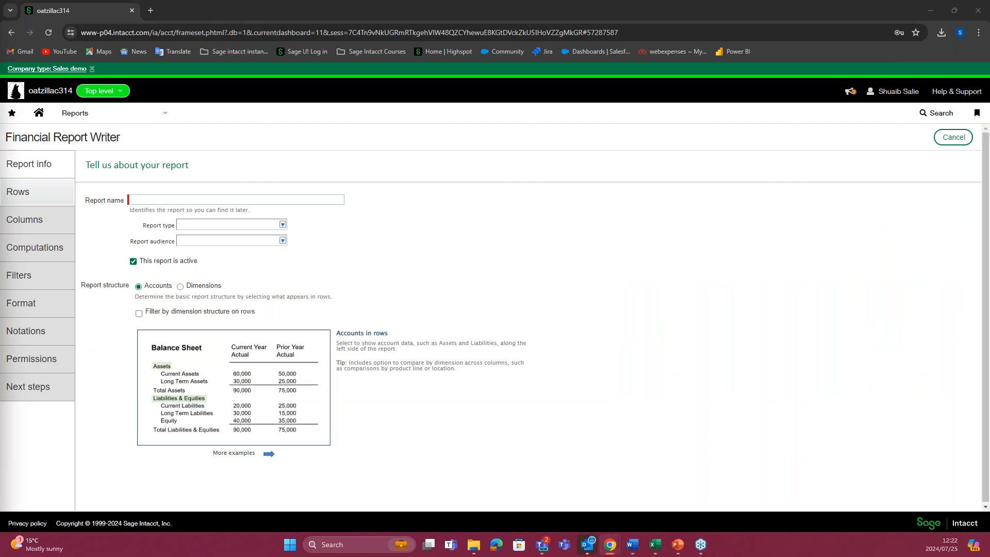
left_click(142, 203)
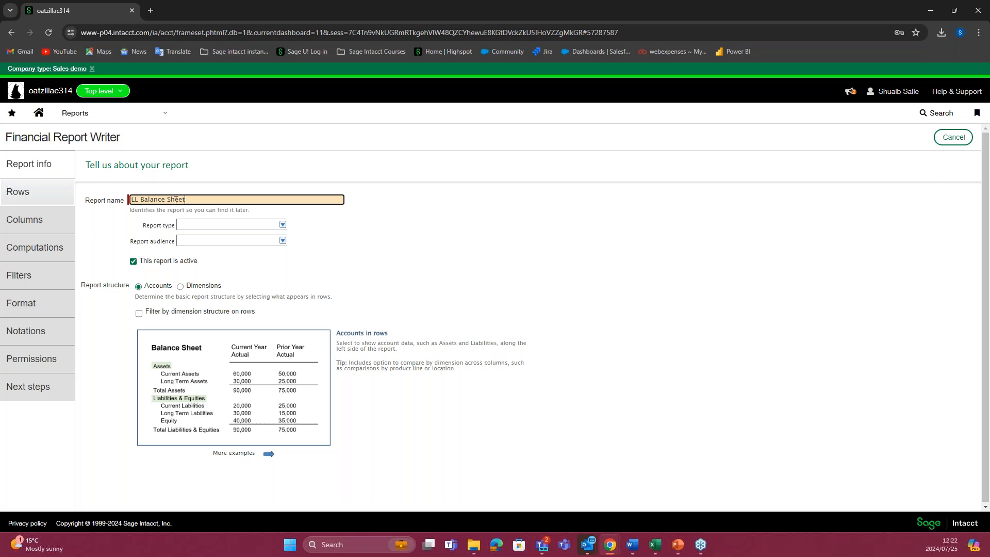
left_click(425, 293)
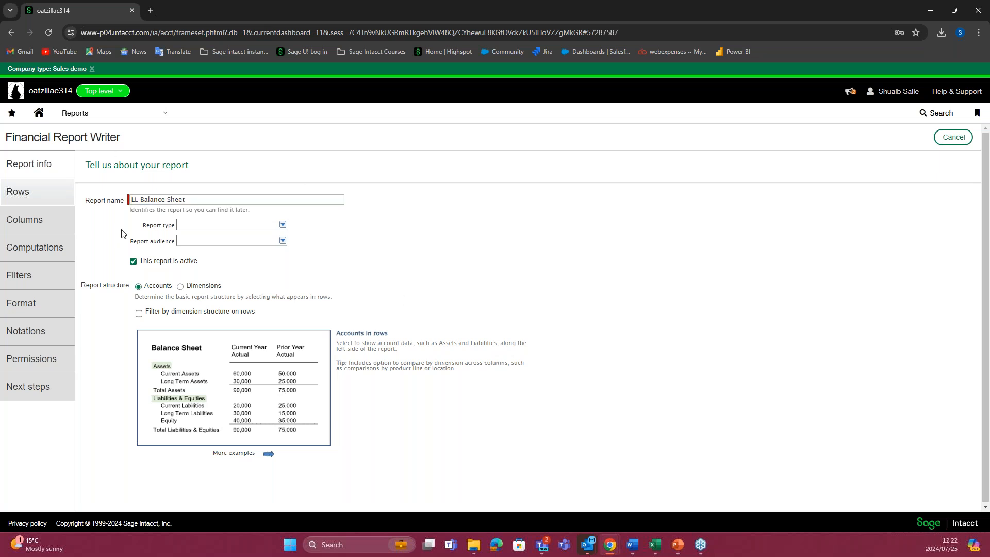
Step: Check the options offered for the report's type and audience
left_click(283, 225)
left_click(282, 232)
left_click(282, 225)
left_click(317, 239)
left_click(282, 241)
left_click(307, 243)
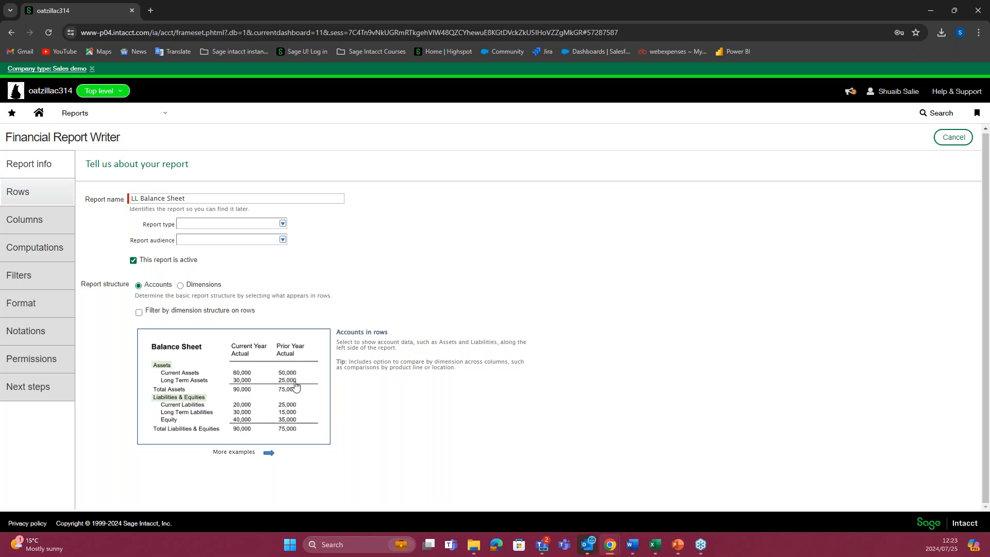
Step: Compare the example layouts of the Accounts and Dimensions report structures, each with and without its row filter
left_click(180, 286)
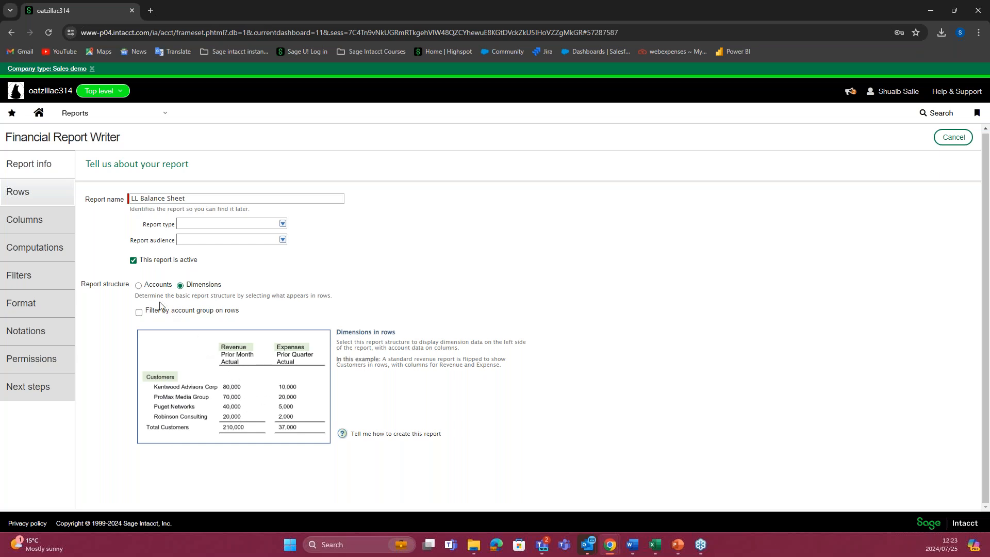
left_click(139, 285)
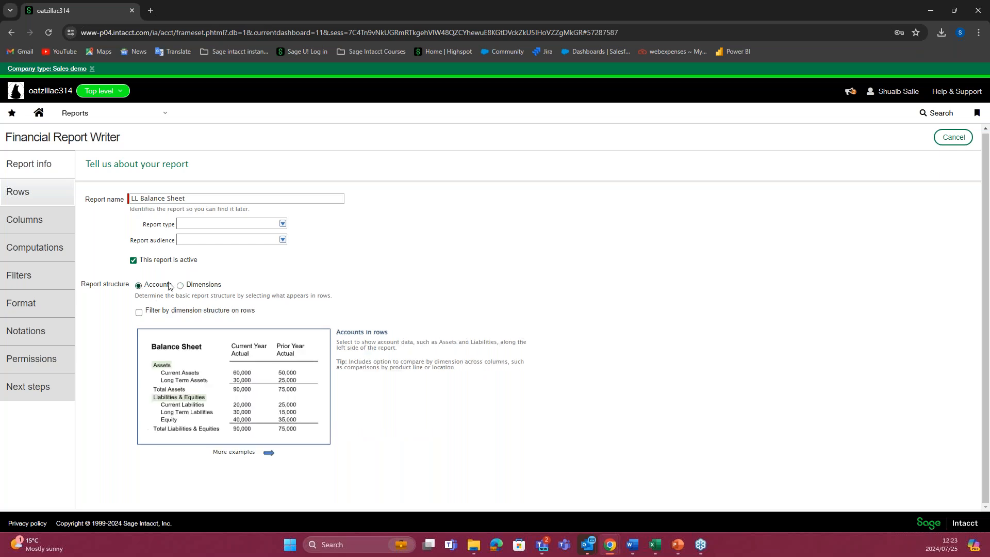
left_click(138, 313)
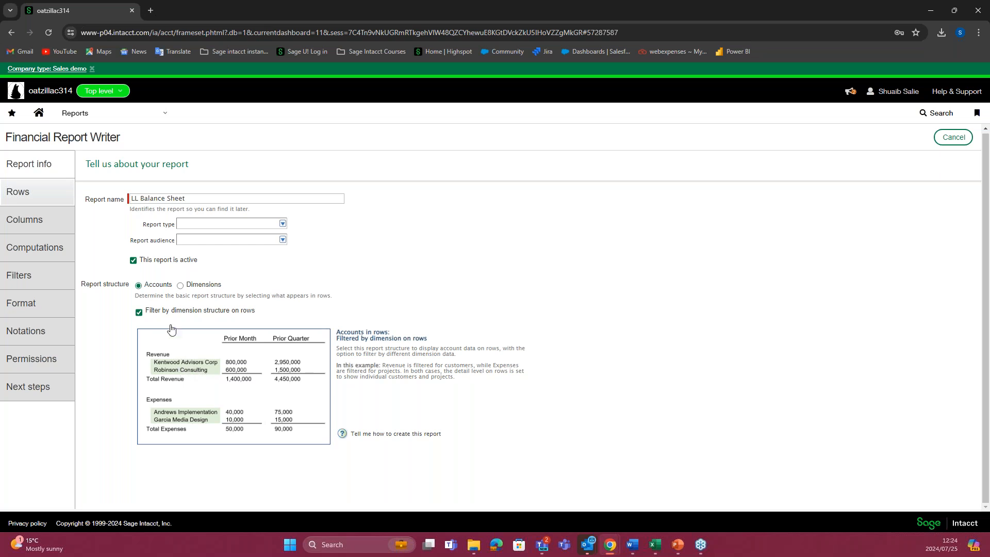
left_click(180, 286)
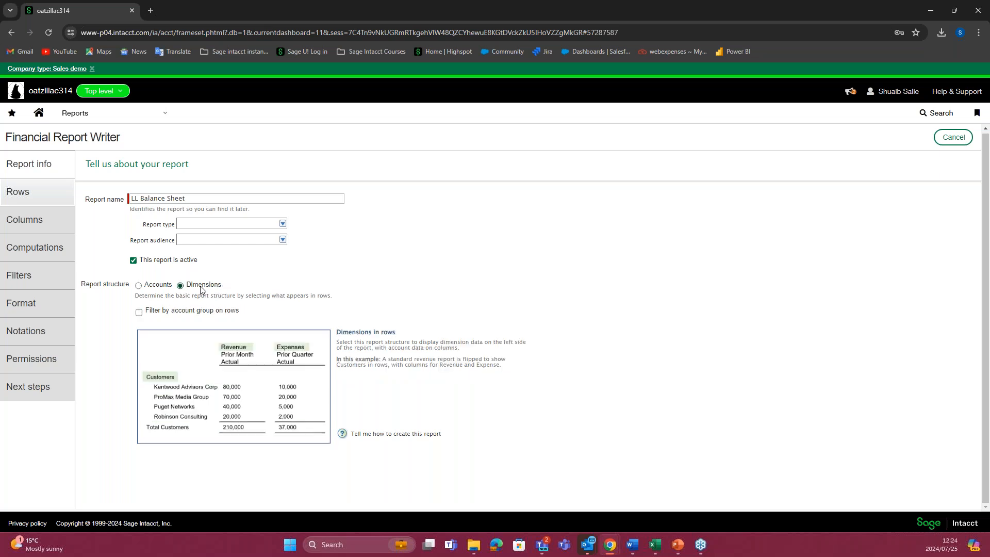
left_click(139, 313)
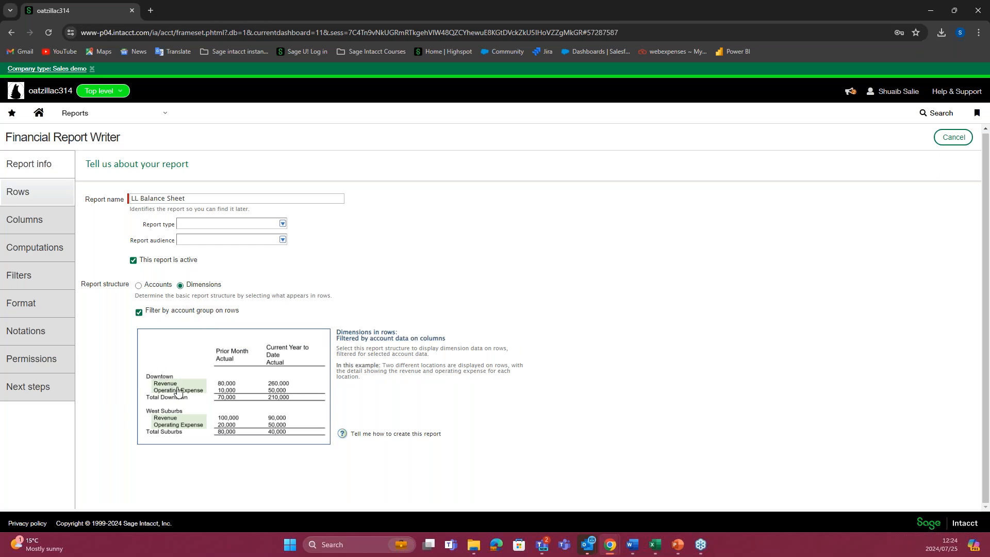
Step: Base the report structure on Accounts and open the account group selection for the report's rows
left_click(138, 286)
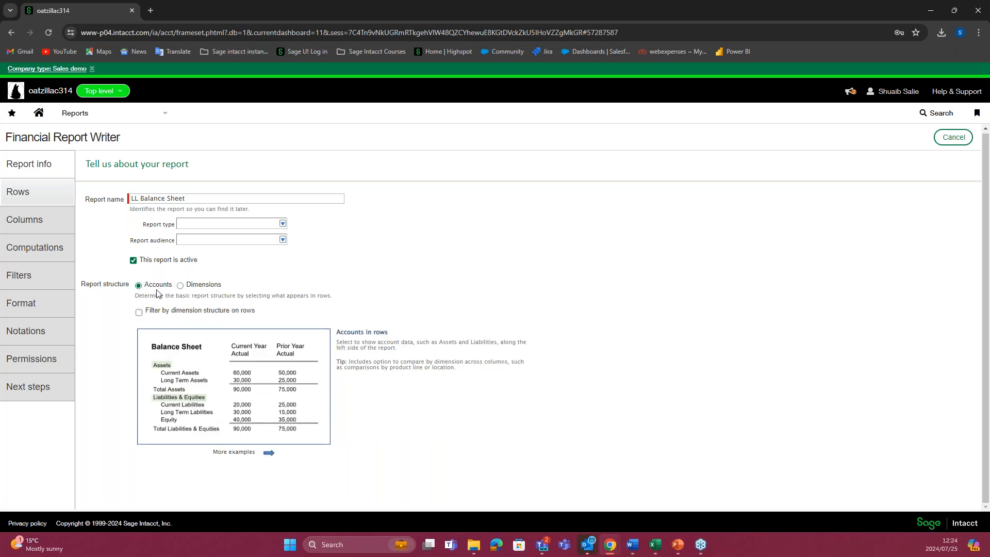
left_click(48, 200)
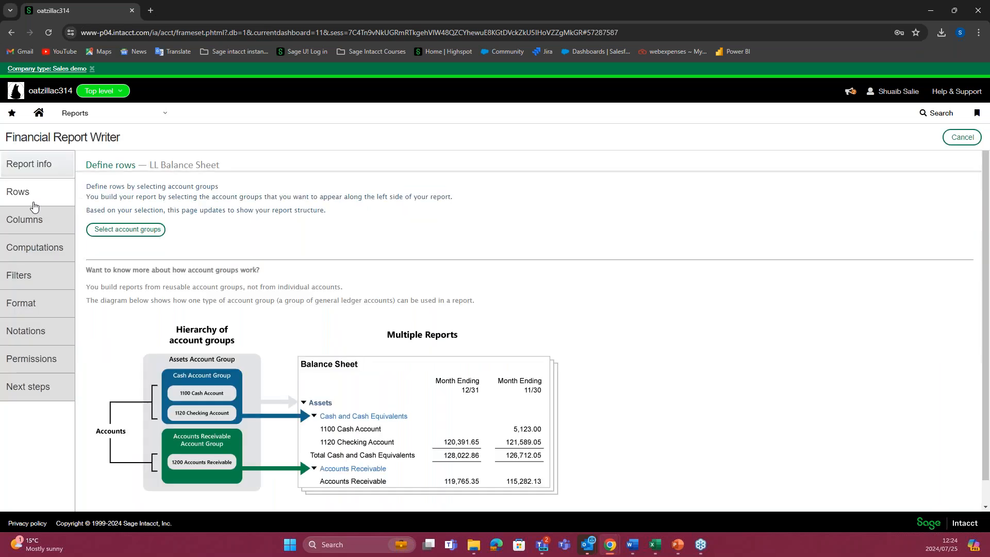
left_click(108, 233)
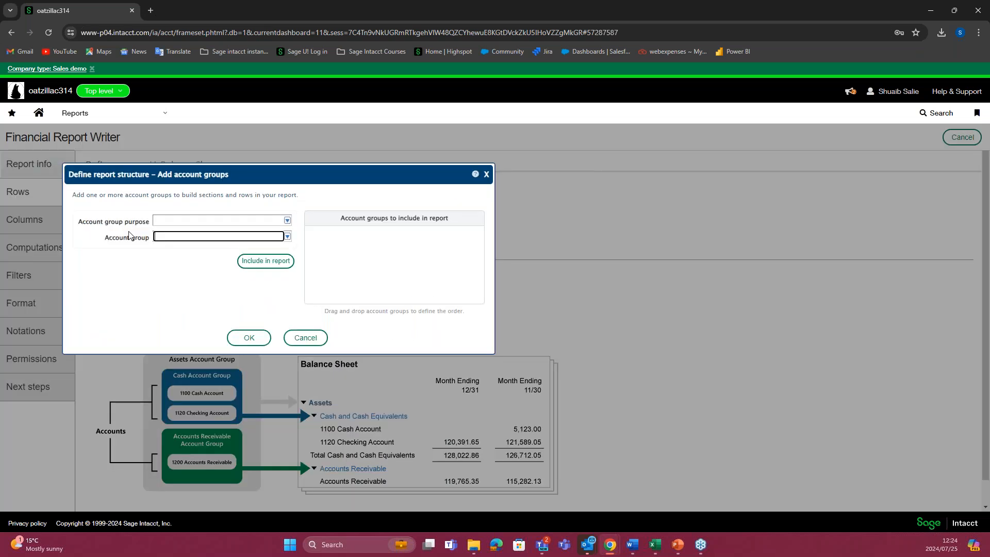
left_click(475, 174)
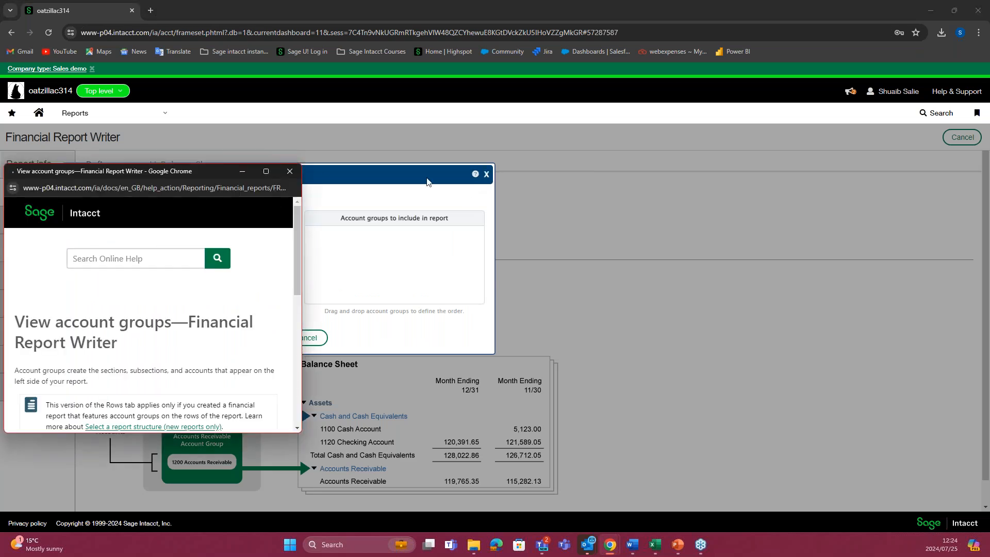
left_click(291, 172)
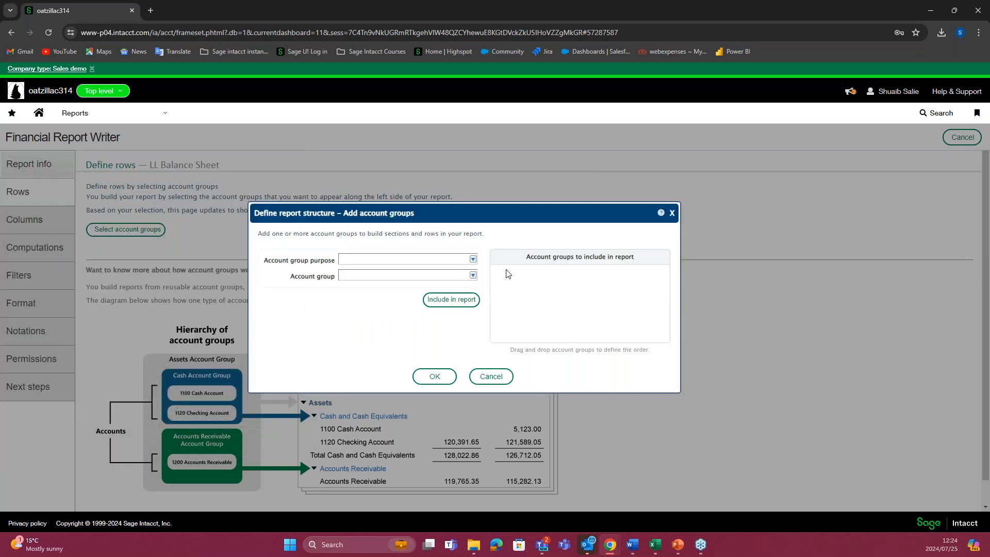
left_click(673, 213)
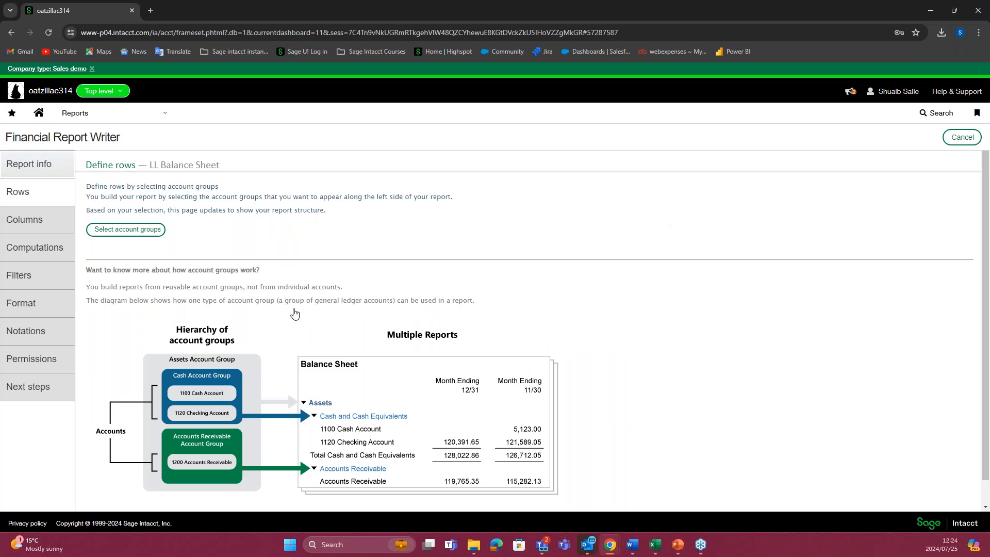
Step: Reopen the account group selection for the rows and list the account groups with the Learning Lab purpose
left_click(134, 234)
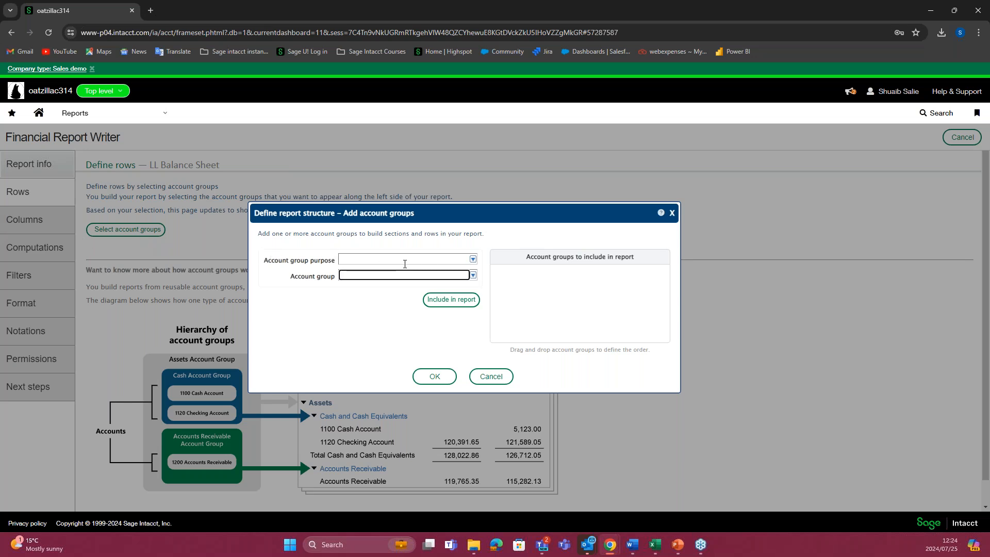
left_click(472, 259)
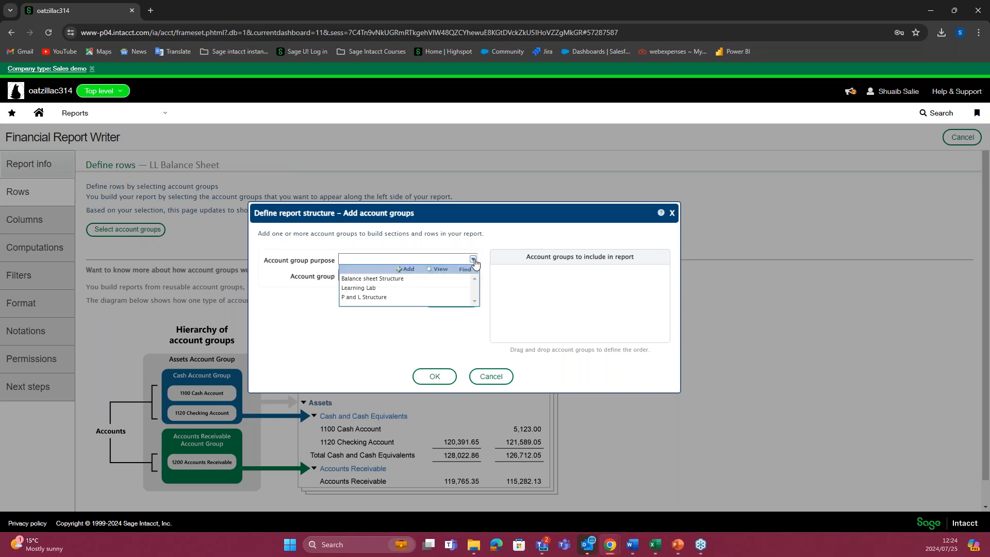
left_click(368, 289)
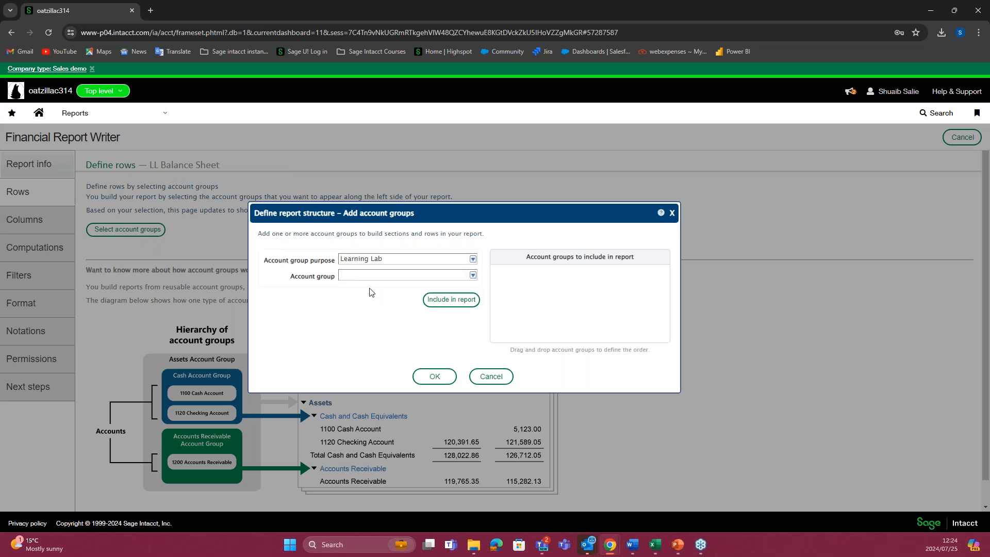
left_click(472, 275)
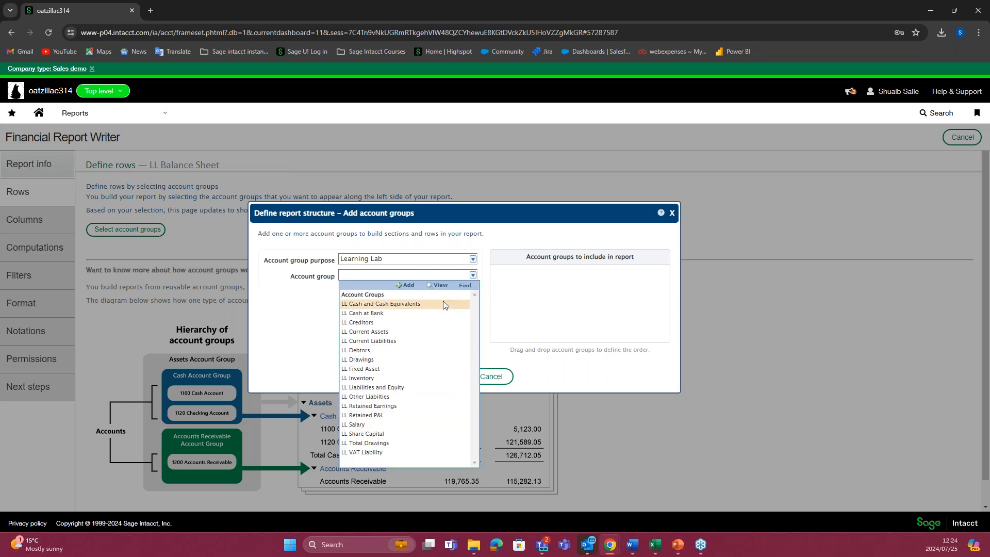
Step: Switch to the balance sheet workbook in Excel and compare its group structure with the account groups offered for the report
mouse_move(656, 545)
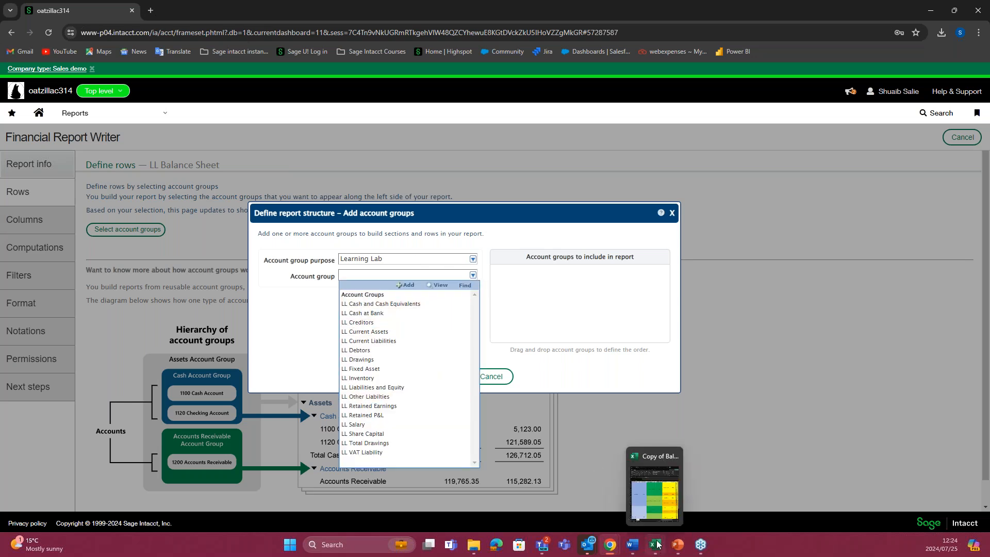
left_click(655, 493)
left_click(586, 287)
scroll(582, 279, "down", 1)
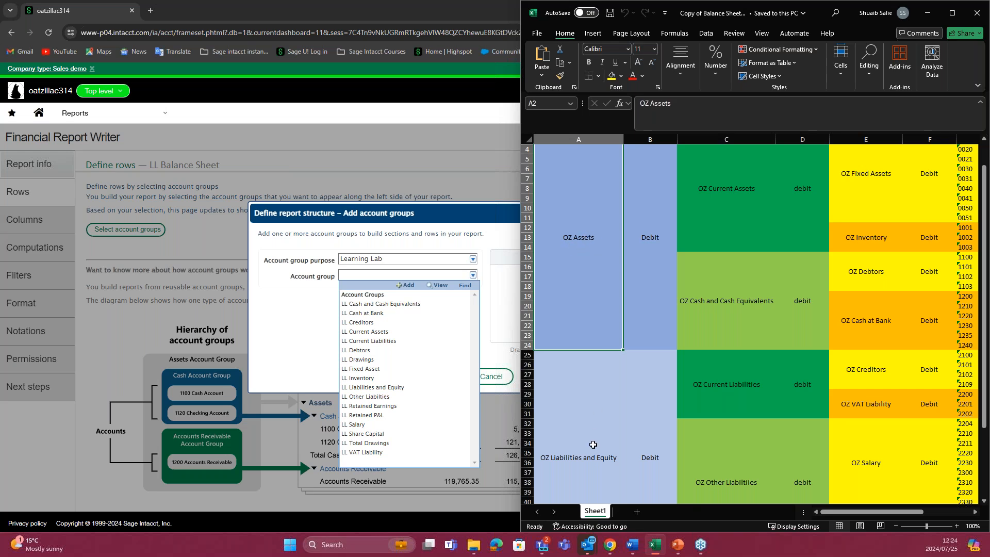
scroll(595, 443, "down", 2)
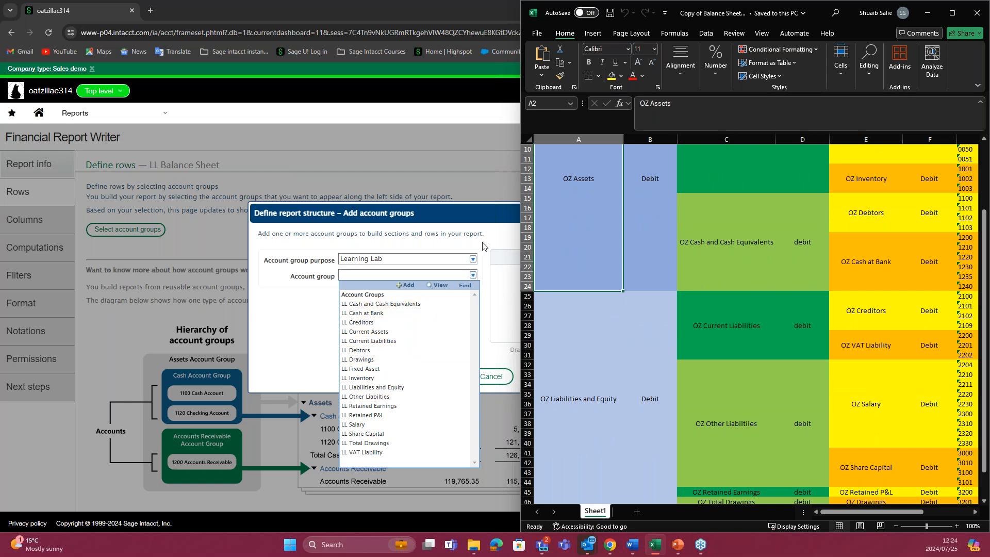
scroll(585, 207, "up", 1)
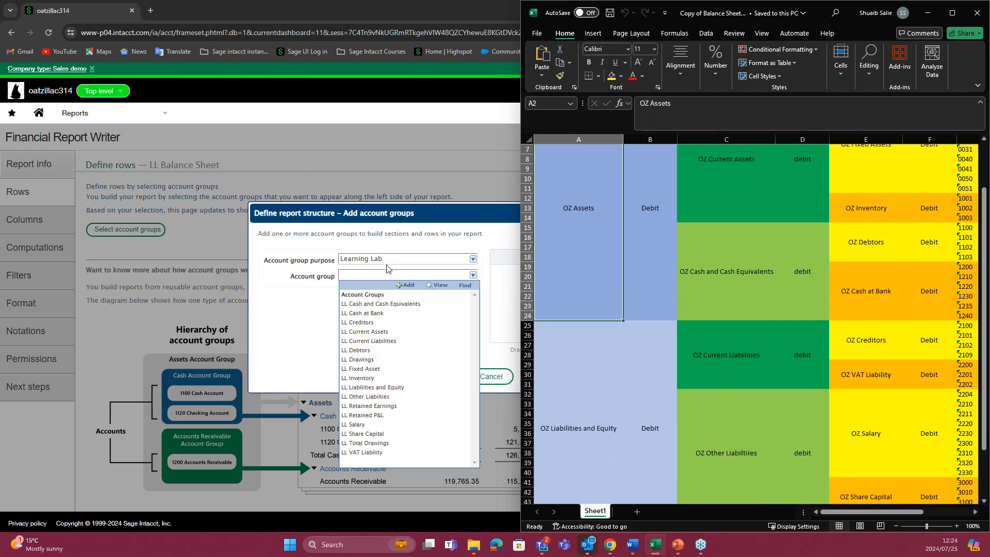
Step: Return to Sage Intacct, leave the unsaved report for the account groups list and start a new account group
left_click(103, 113)
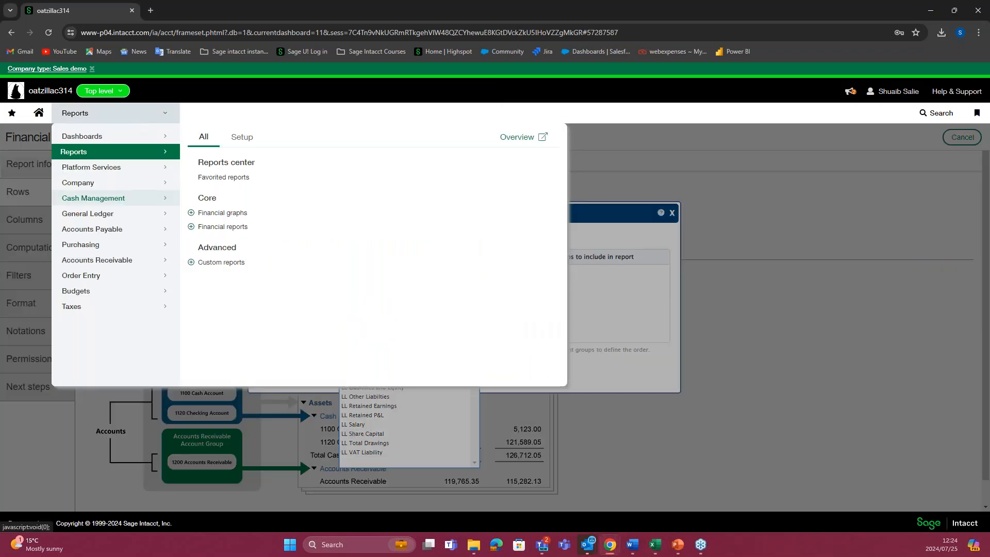
left_click(238, 137)
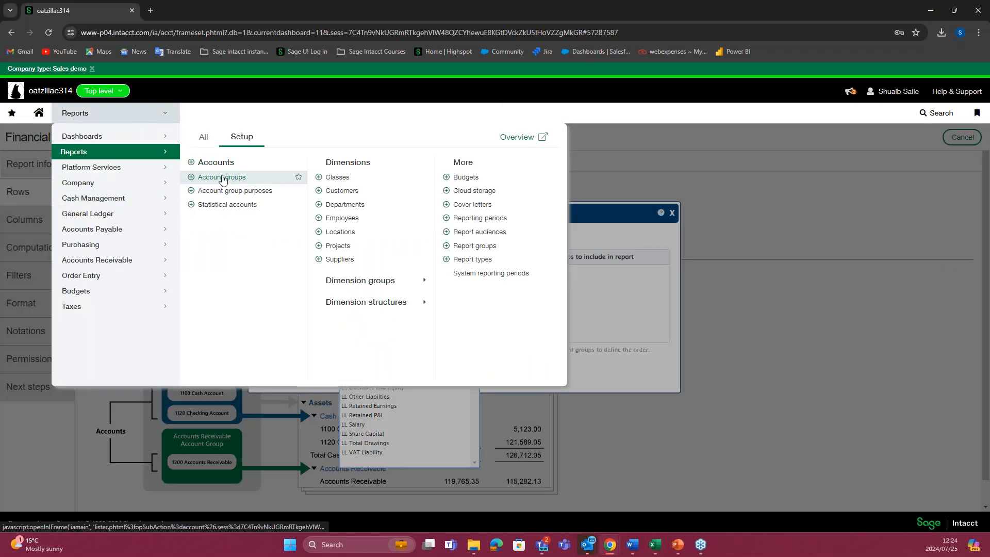
left_click(221, 176)
left_click(541, 98)
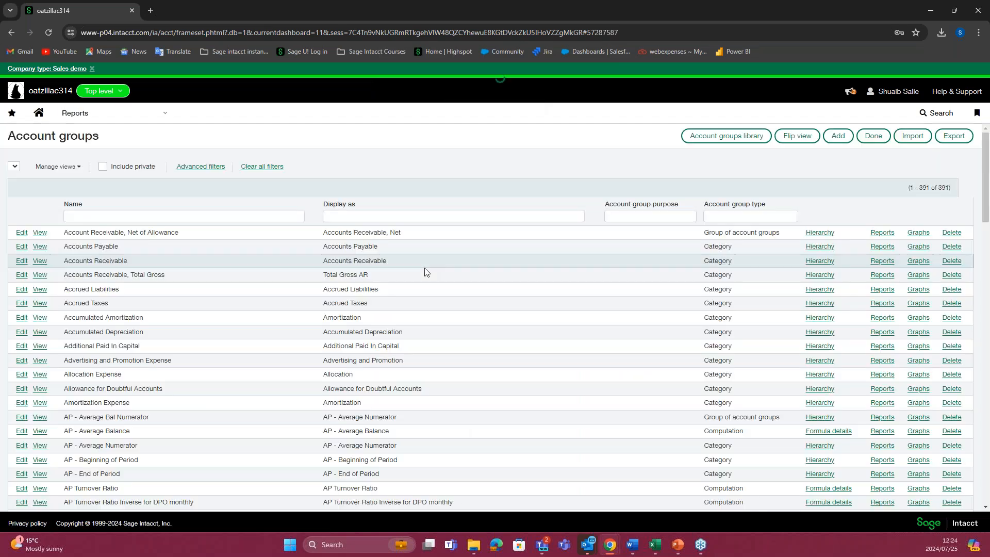
left_click(838, 136)
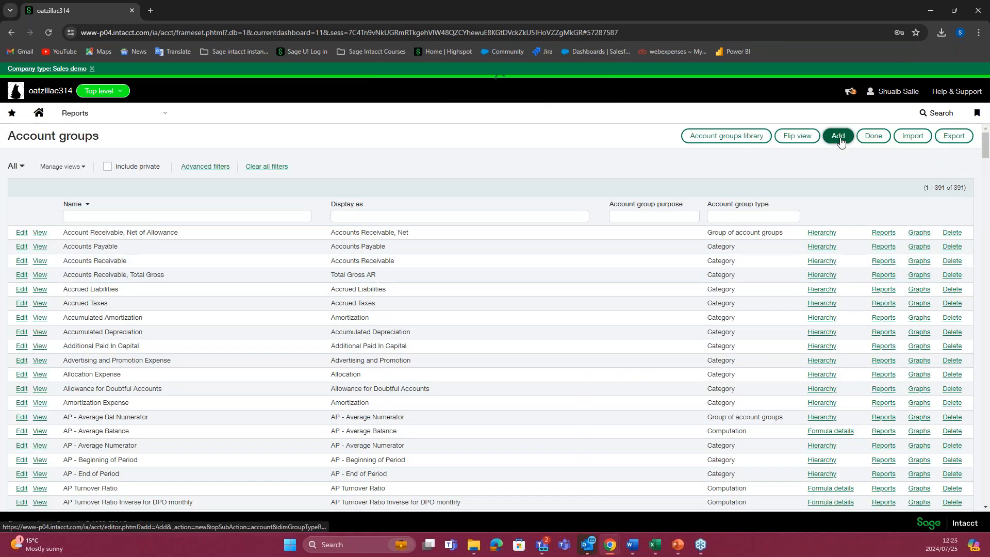
Step: Name the account group LL Assets, displayed on reports as Assets with the total line Total Assets
left_click(158, 214)
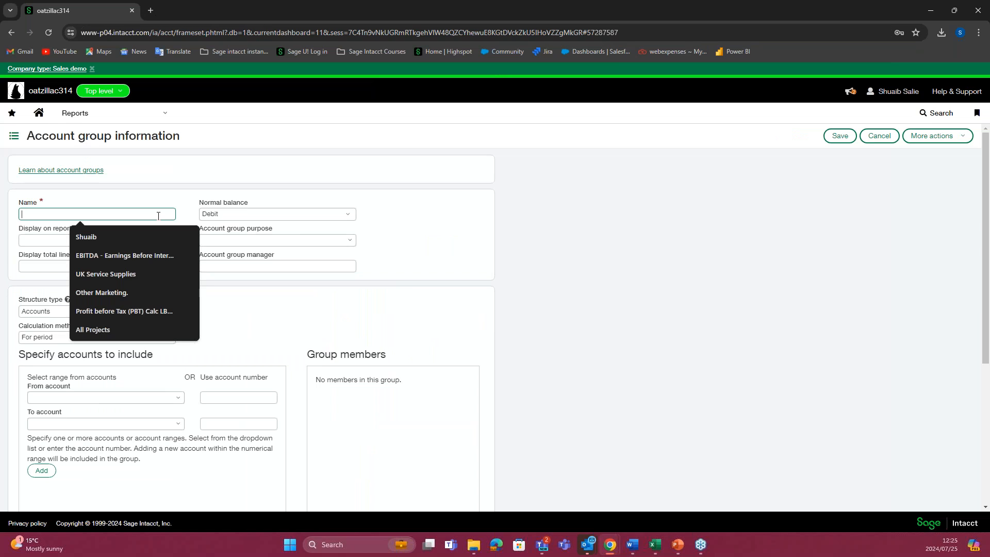
type("LL Assets")
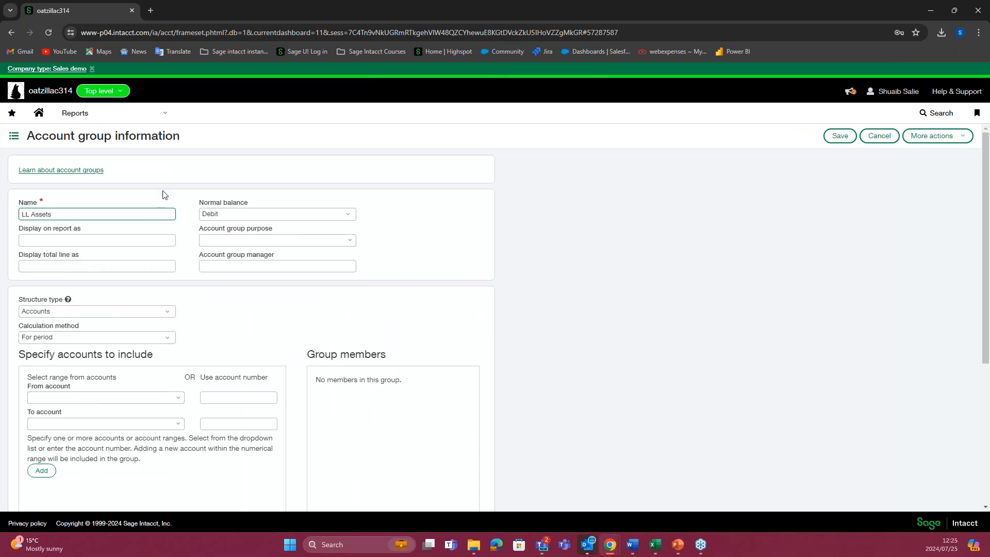
left_click(163, 194)
left_click_drag(32, 240, 3, 241)
key("BackSpace")
left_click(44, 265)
key("BackSpace")
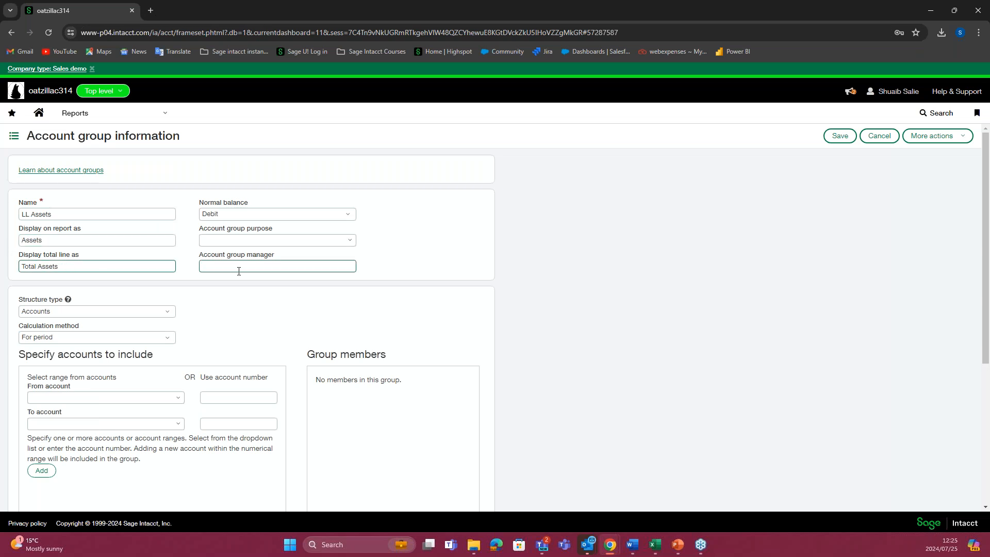
Step: Assign the Learning Lab purpose to LL Assets and set its structure type to Group of account groups
left_click(341, 238)
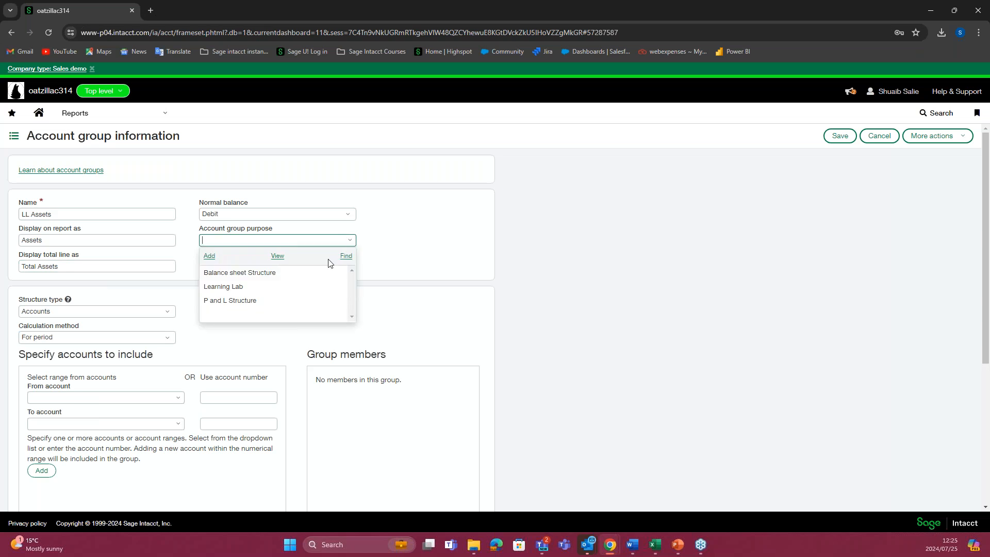
left_click(299, 287)
left_click(128, 311)
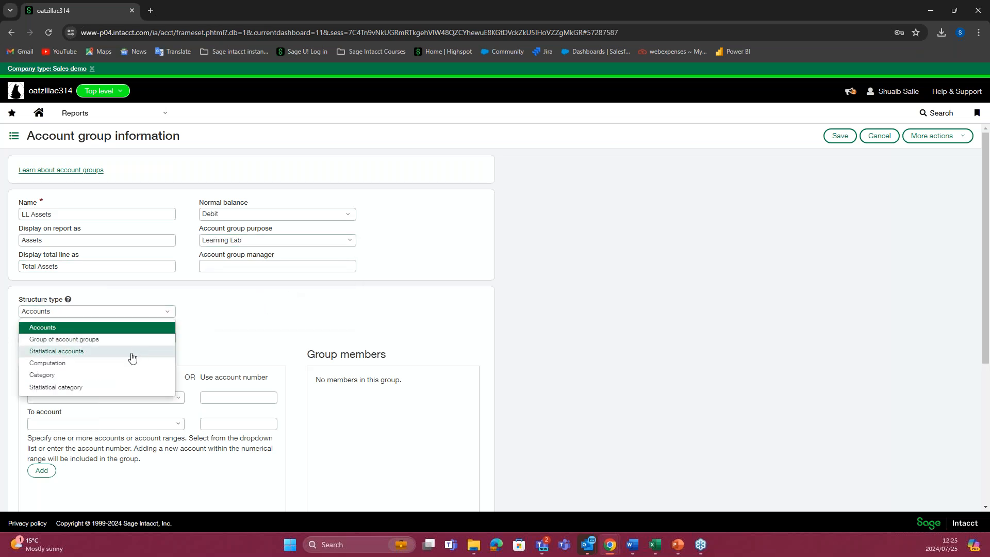
left_click(119, 340)
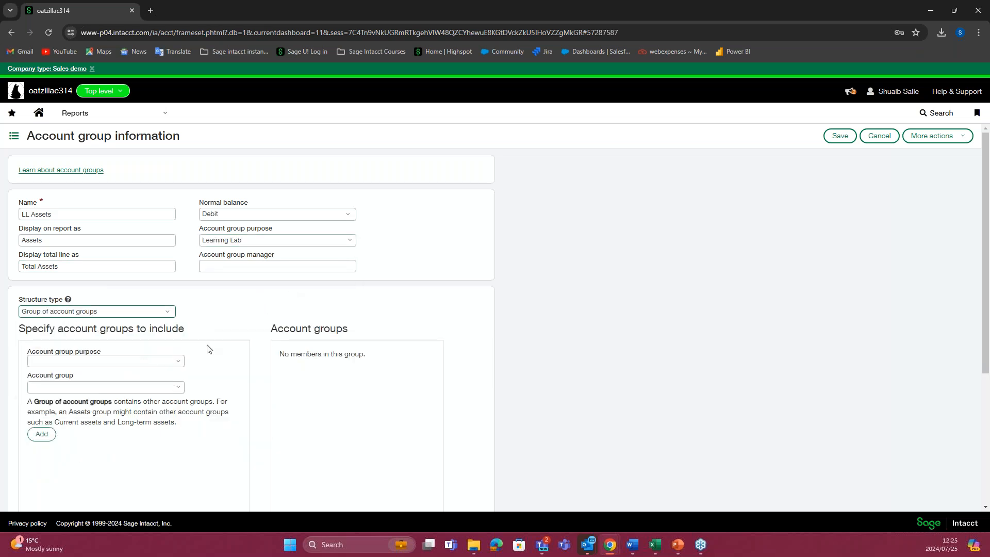
Step: Filter the member groups by the Learning Lab purpose, check the Excel structure and add LL Current Assets to the group
scroll(206, 347, "down", 1)
left_click(181, 310)
left_click(115, 357)
left_click(172, 335)
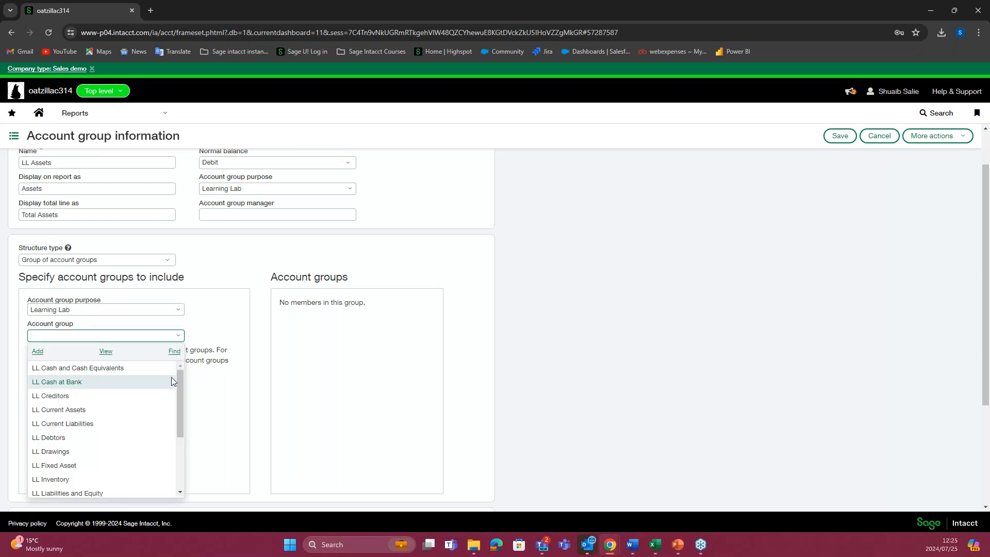
left_click(654, 544)
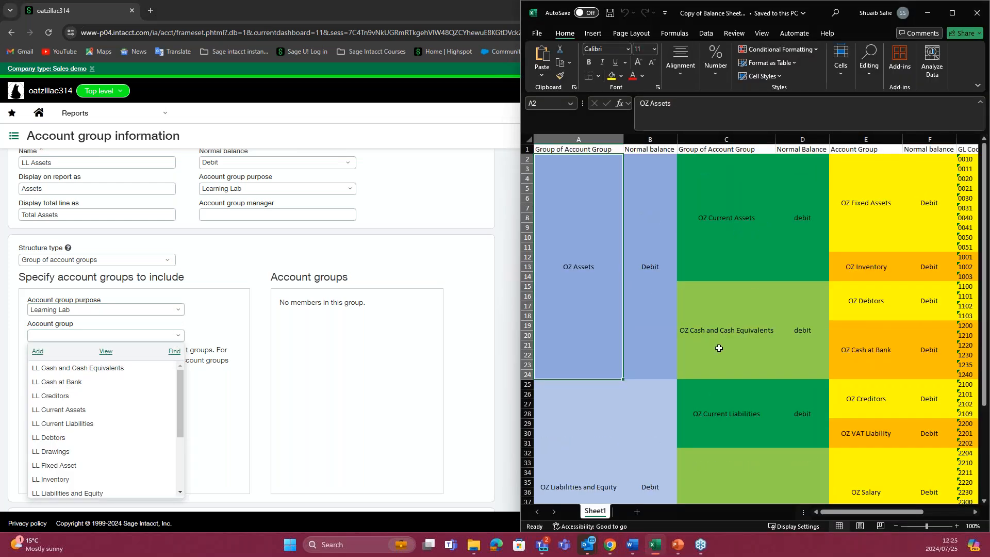
left_click(93, 411)
left_click(41, 383)
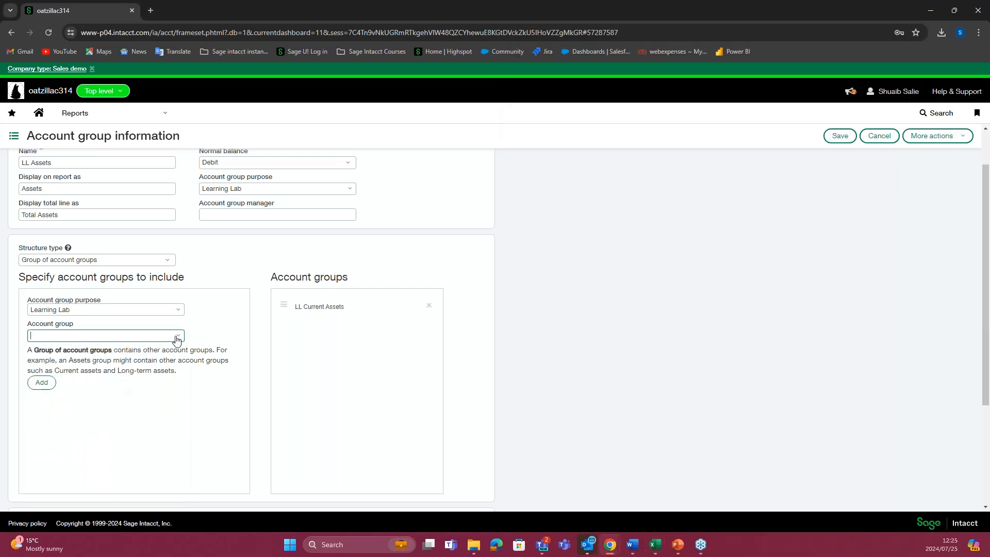
Step: Add LL Cash and Cash Equivalents as a member and save the LL Assets group
left_click(178, 336)
left_click(118, 369)
left_click(42, 383)
left_click(839, 136)
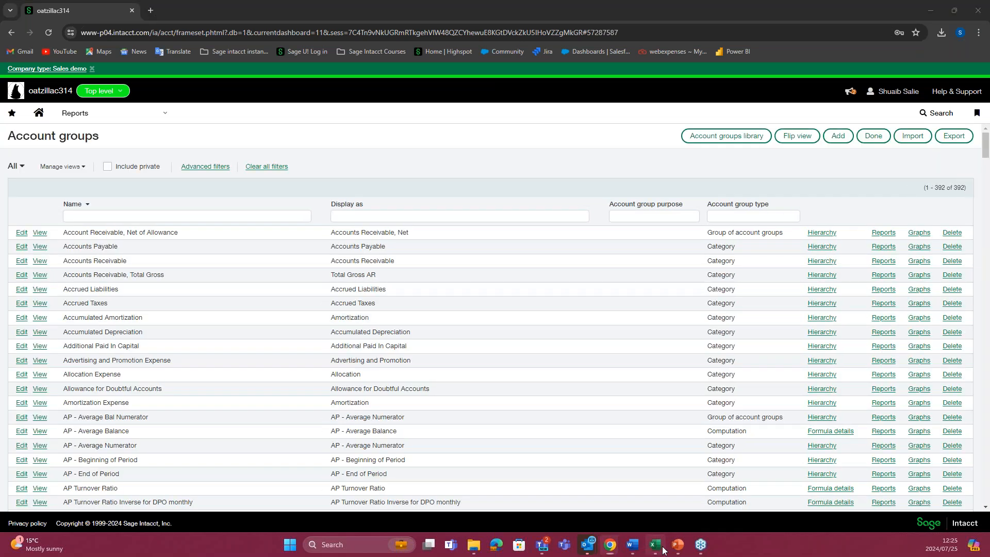
Step: Examine the top-level Assets and Liabilities and Equity groups in the Excel balance sheet structure
left_click(655, 544)
scroll(696, 311, "down", 3)
scroll(699, 311, "up", 4)
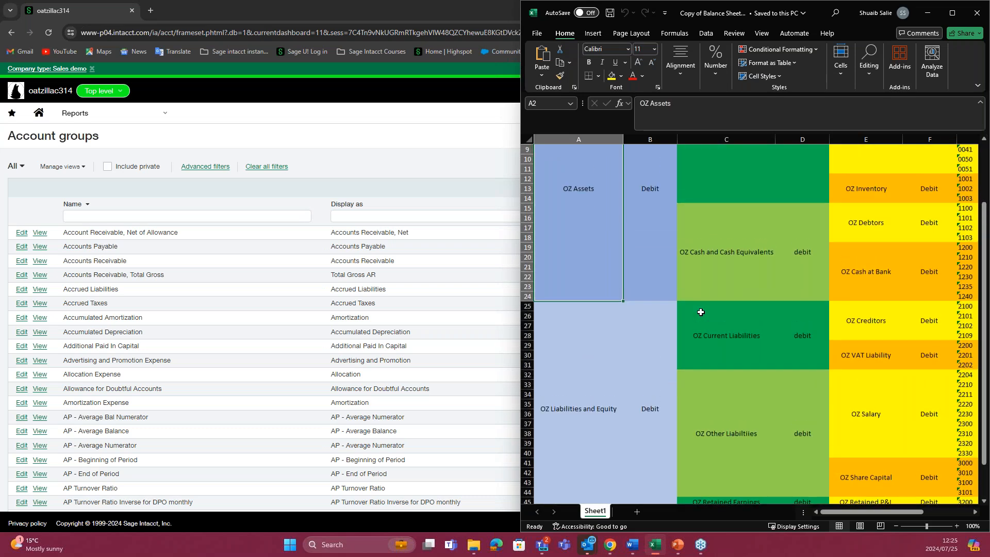
left_click(576, 440)
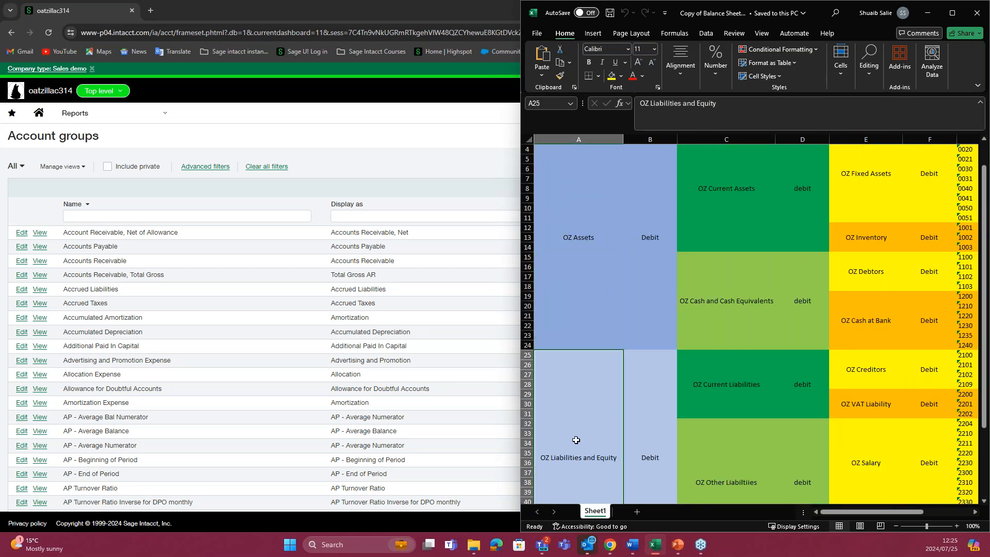
scroll(578, 252, "up", 1)
left_click(577, 263)
left_click(583, 391)
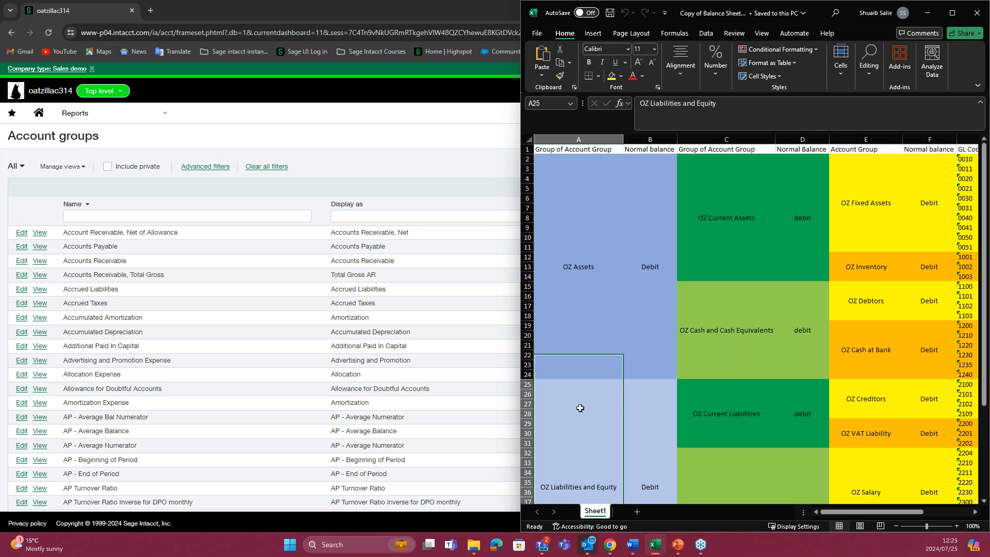
scroll(588, 387, "down", 1)
left_click(580, 247)
left_click(583, 380)
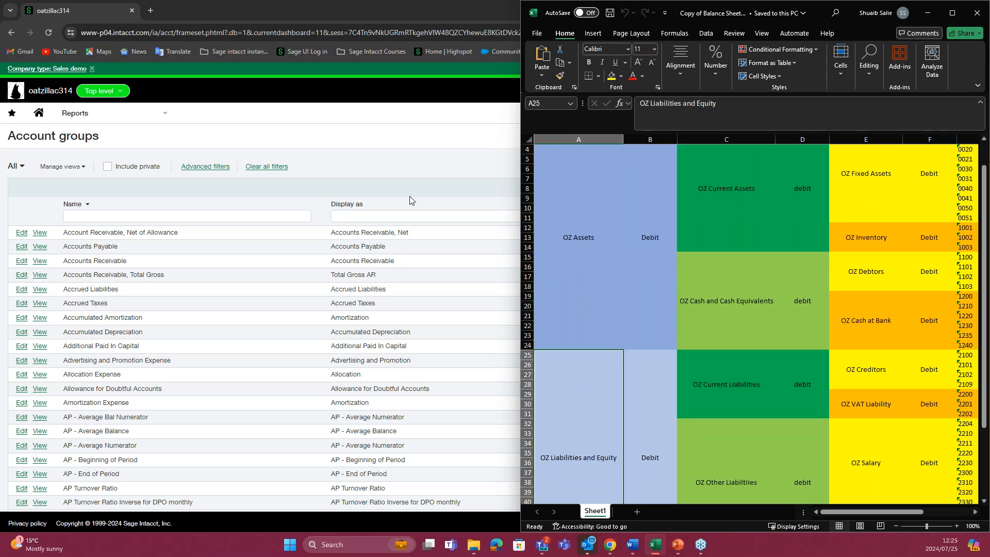
Step: Start a new account group named LL Net, displayed on reports as Net with the total line Total Net
left_click(412, 175)
left_click(837, 137)
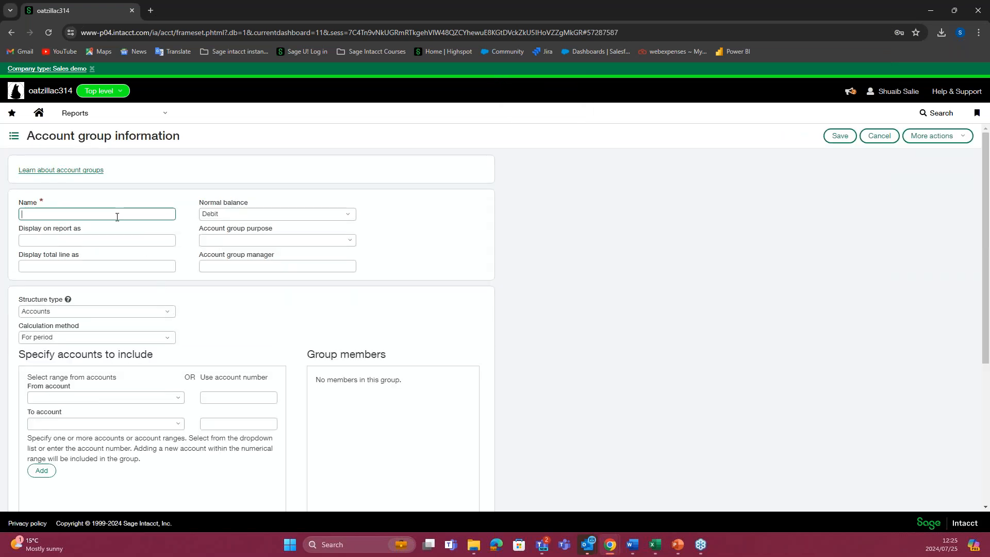
left_click(123, 213)
type("LL")
left_click(148, 199)
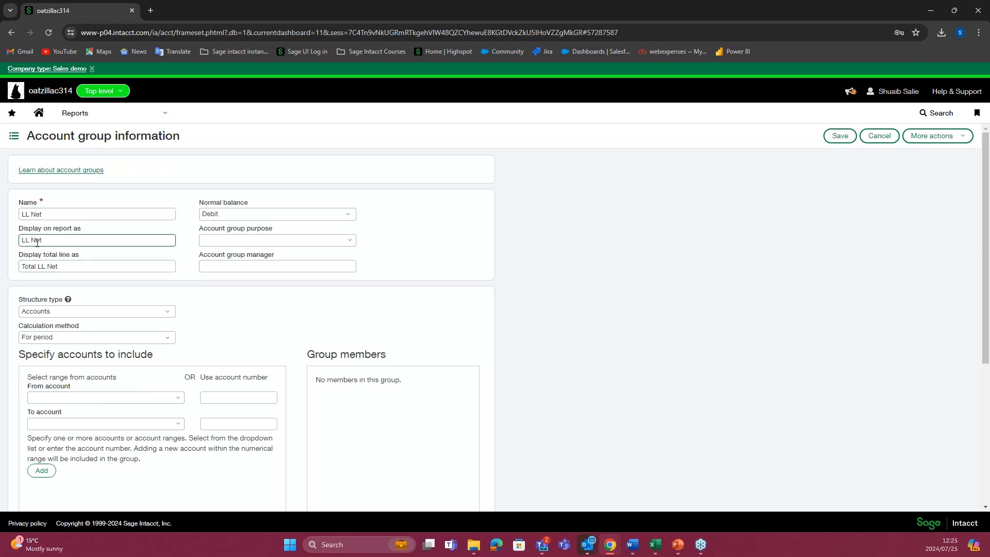
key("BackSpace")
double_click(44, 265)
key("BackSpace")
Step: Assign the Learning Lab purpose to LL Net and set its structure type to Computation
left_click(320, 239)
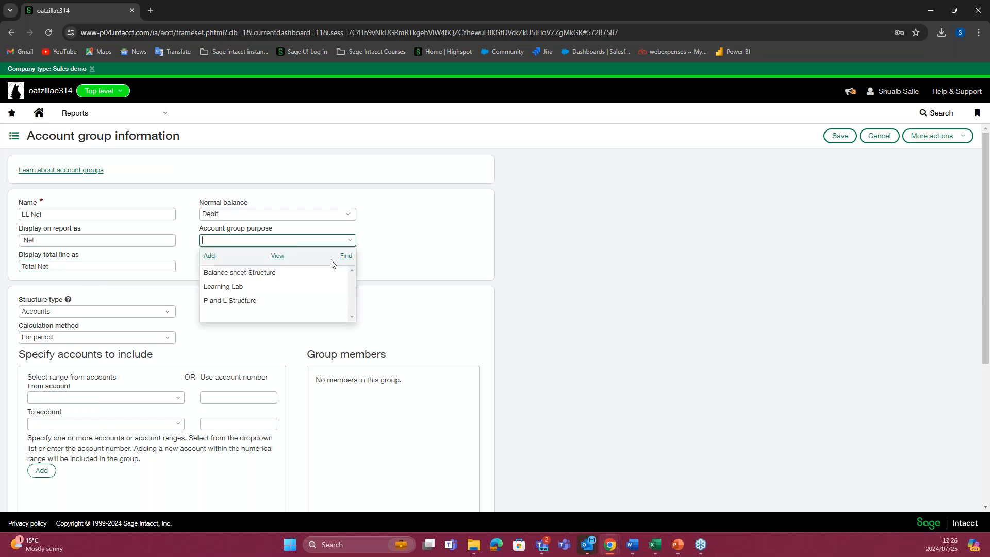
left_click(286, 285)
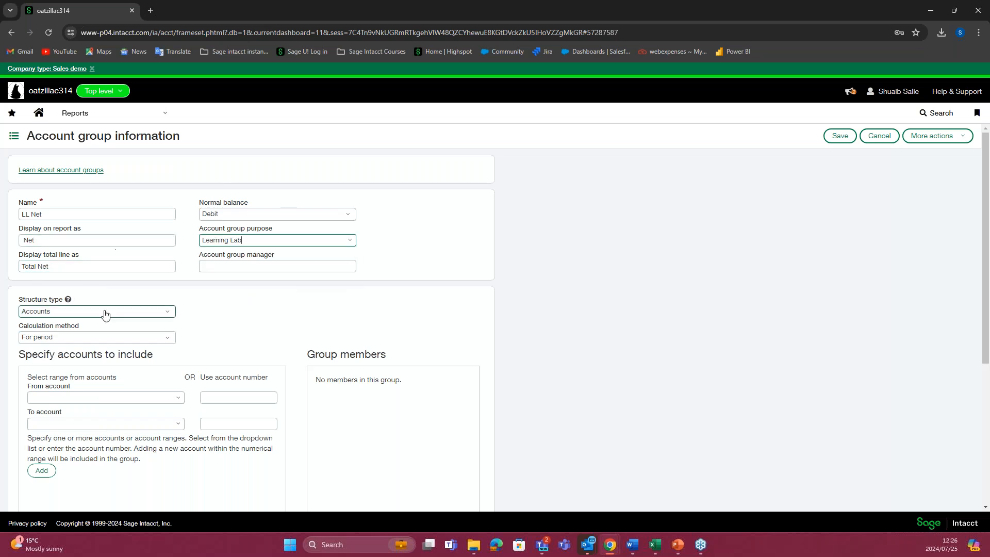
left_click(168, 311)
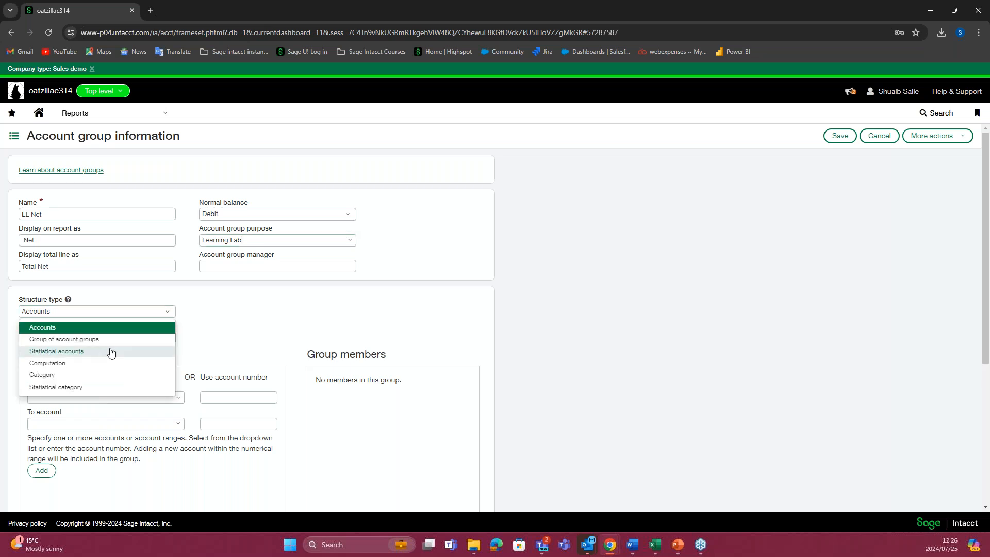
left_click(93, 363)
Step: Choose the LL Assets account group as the first operand of the computation formula
scroll(230, 321, "down", 1)
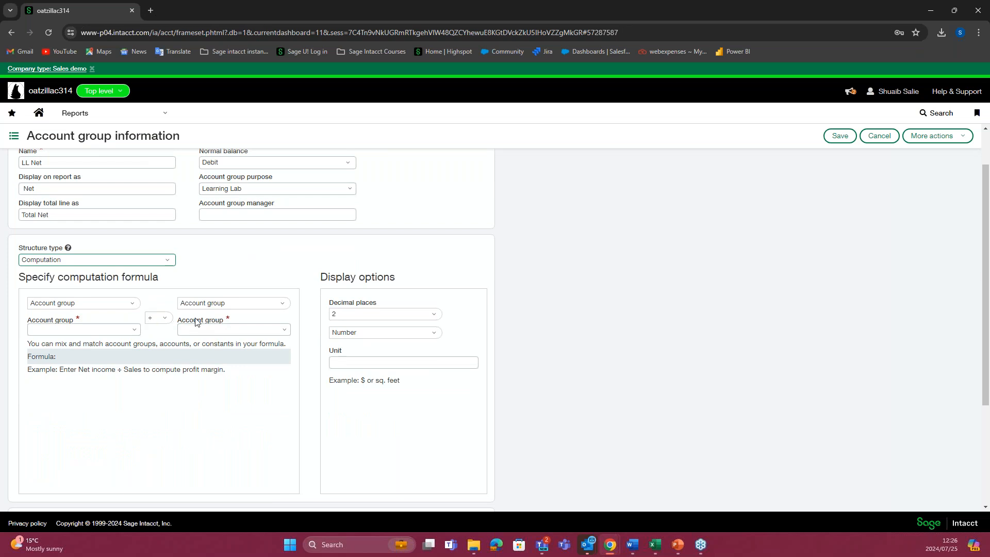
left_click(134, 330)
scroll(155, 397, "down", 1)
type("ll aa")
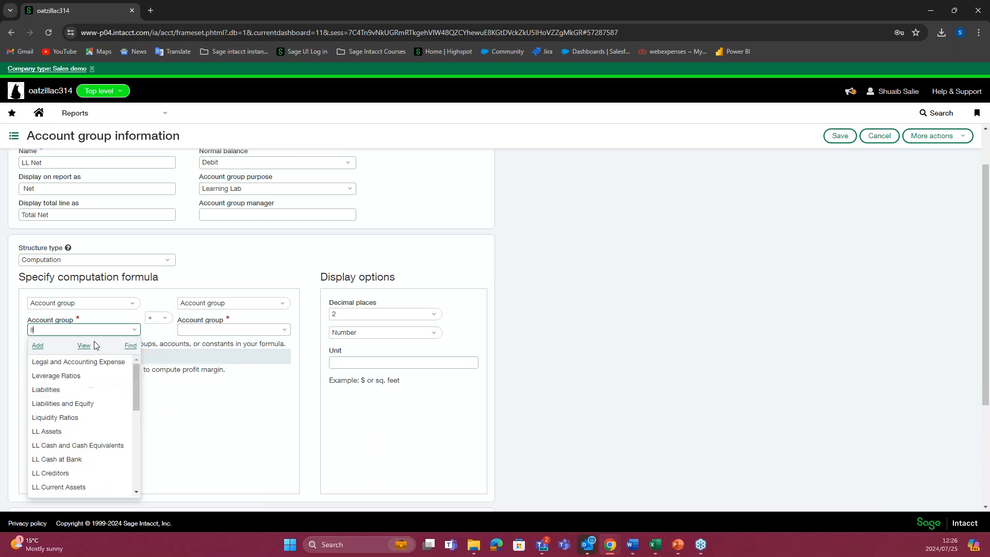
key("BackSpace")
left_click(83, 359)
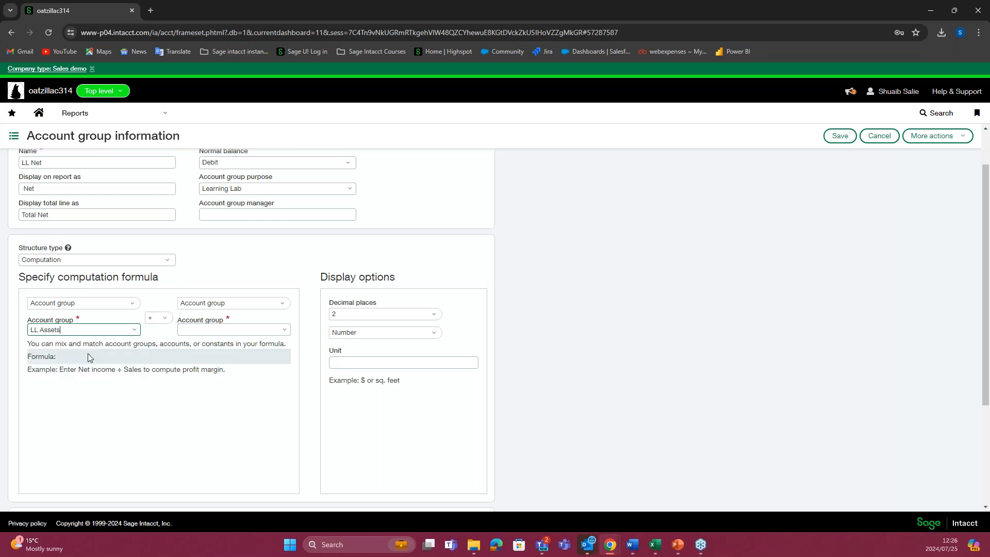
Step: Set the formula operator to minus and choose the LL Liabilities and Equity account group as the second operand
left_click(165, 319)
left_click(165, 350)
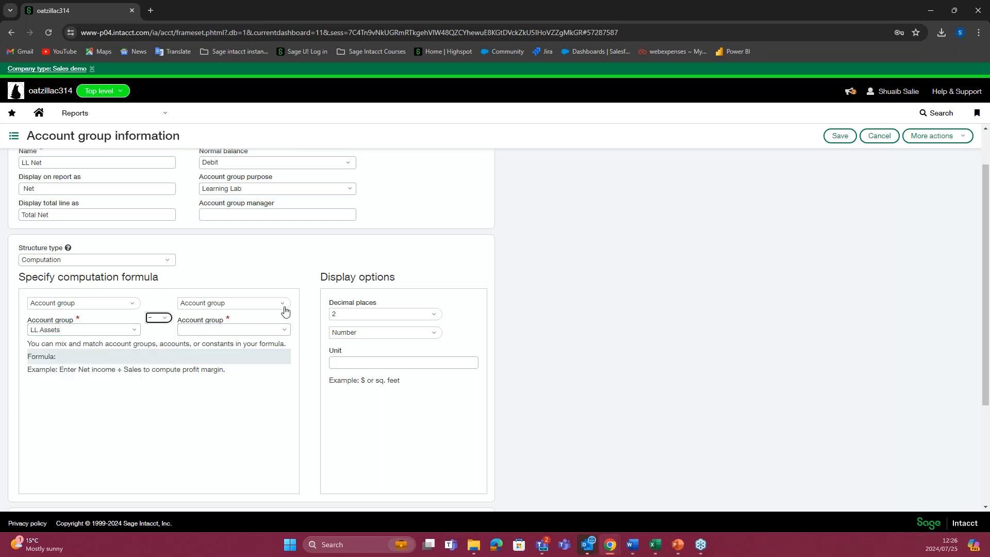
left_click(279, 305)
left_click(245, 322)
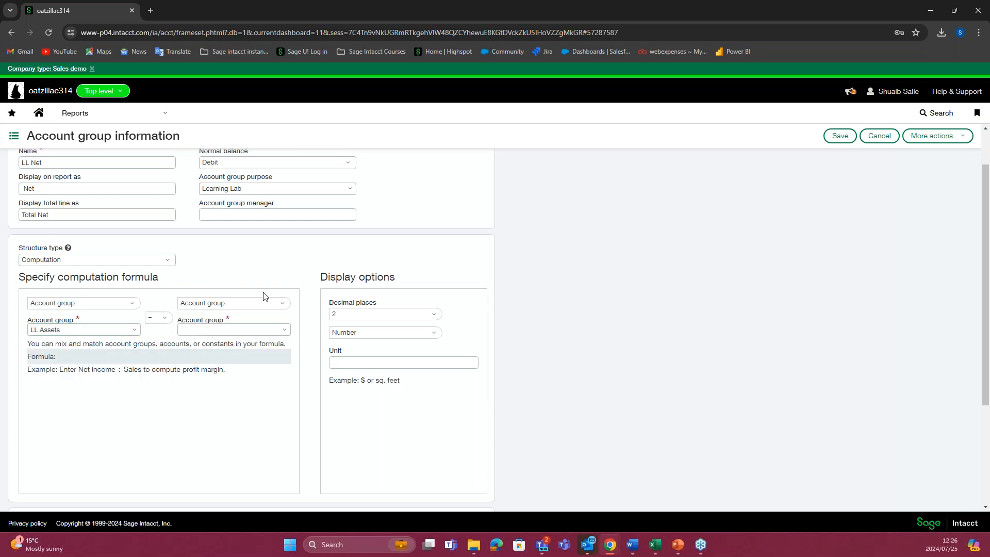
left_click(284, 329)
type("LL L")
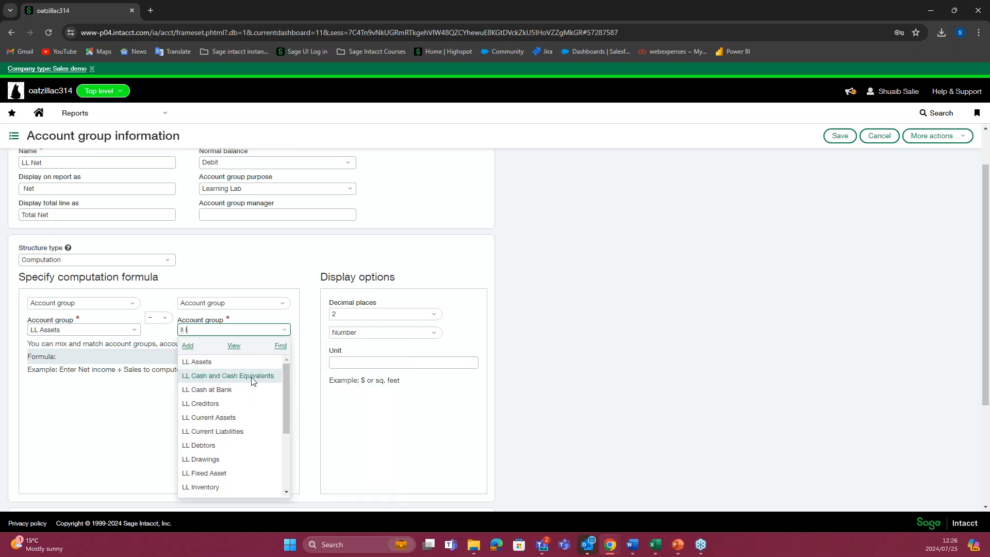
left_click(250, 363)
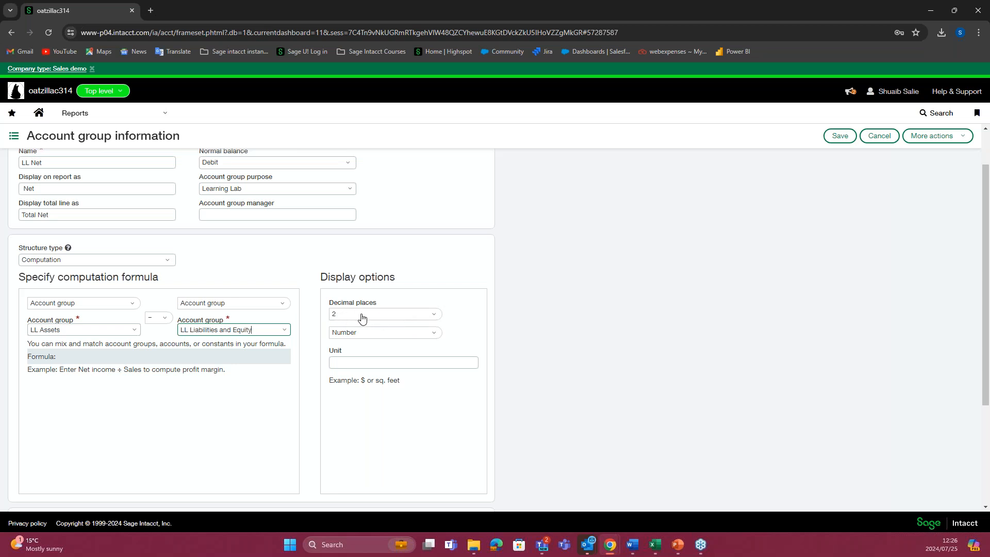
Step: Check the display options of the LL Net computation and save the account group
left_click(334, 317)
left_click(391, 360)
scroll(417, 348, "up", 1)
left_click(837, 137)
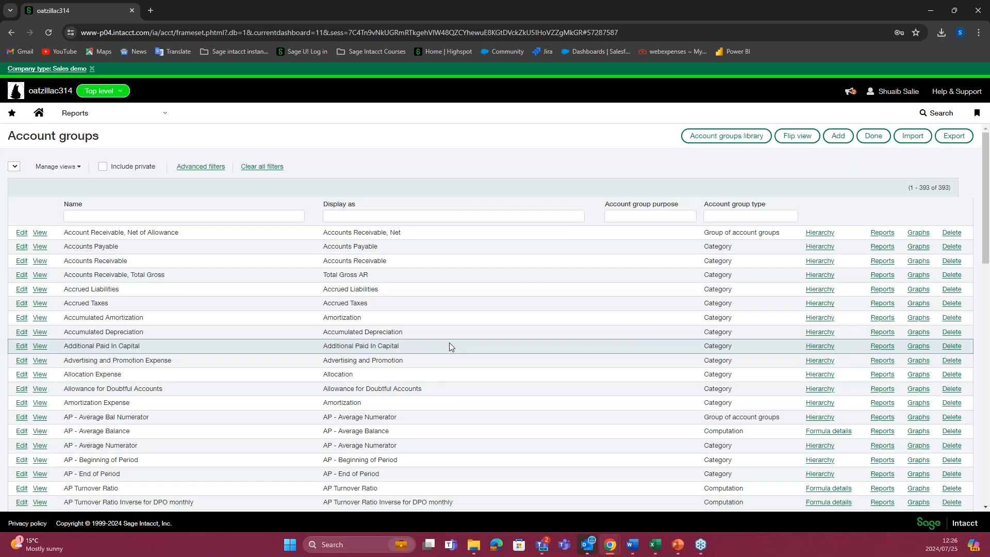
Step: Start a new financial report and name it Balance Sheet
left_click(156, 122)
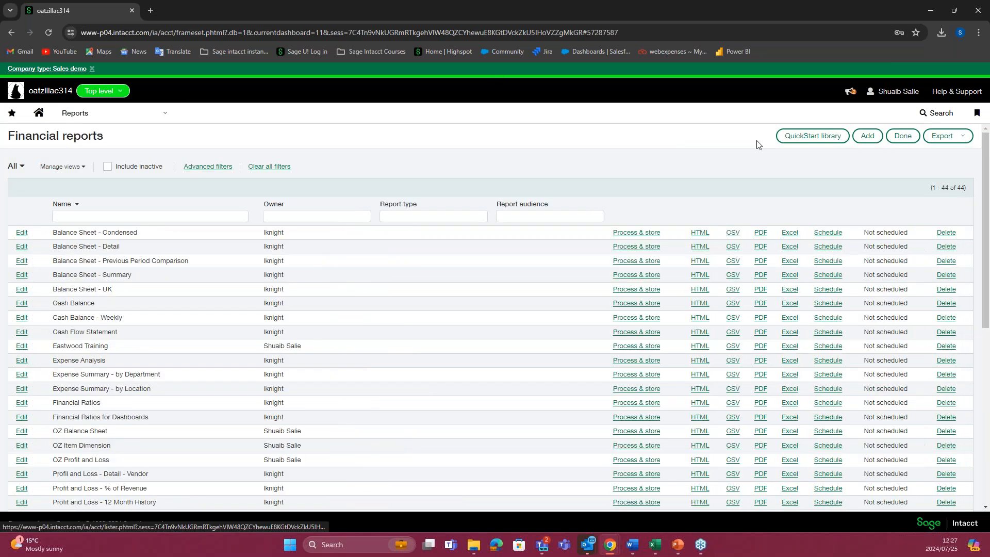
left_click(868, 135)
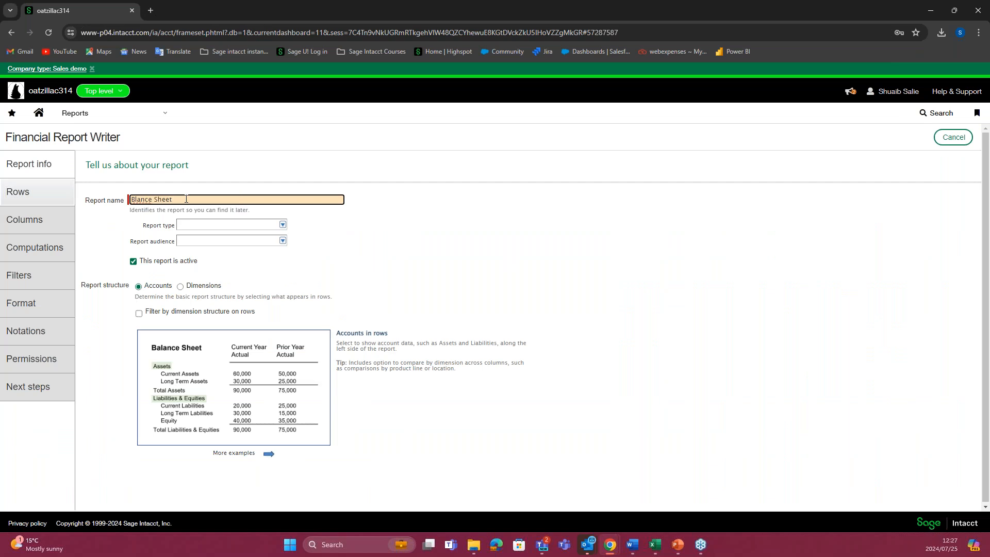
type("a")
left_click(360, 250)
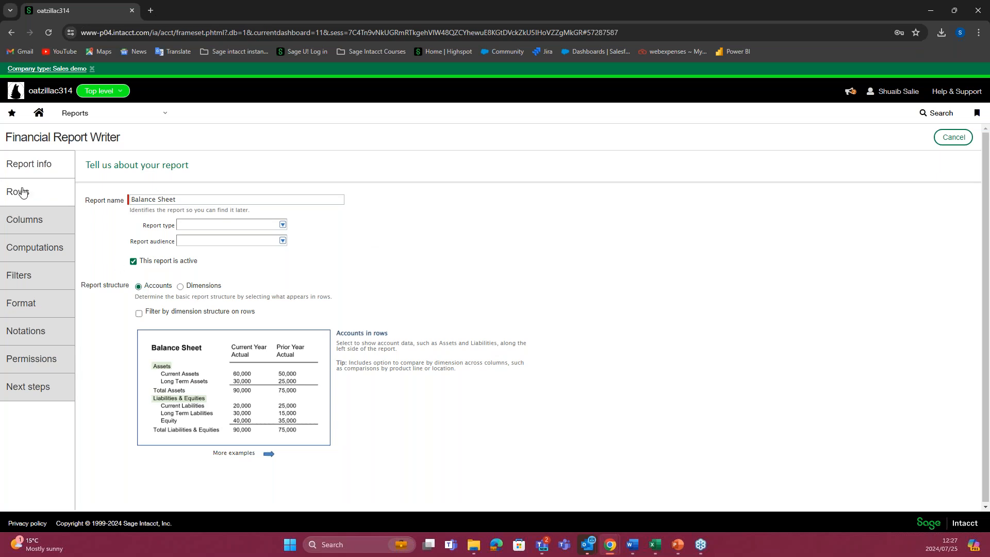
Step: Begin the report's row definition by including the LL Assets account group, filtered by the Learning Lab purpose
left_click(36, 198)
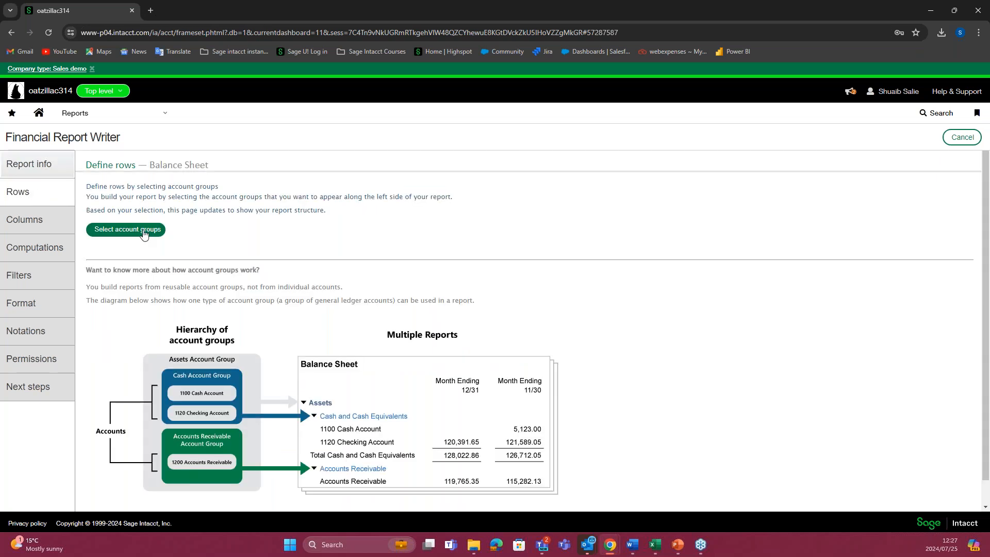
left_click(144, 235)
left_click(285, 221)
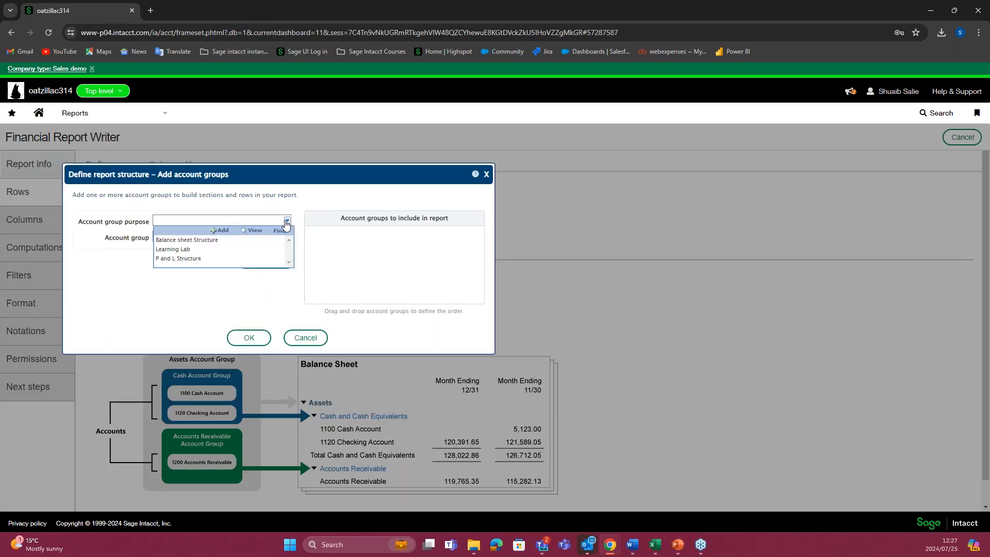
left_click(188, 251)
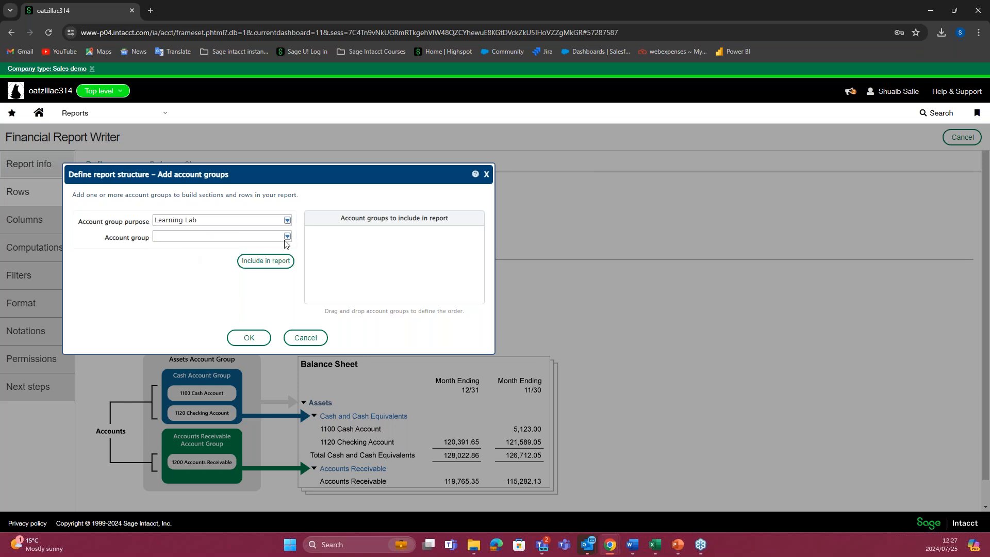
left_click(287, 236)
left_click(216, 266)
left_click(268, 260)
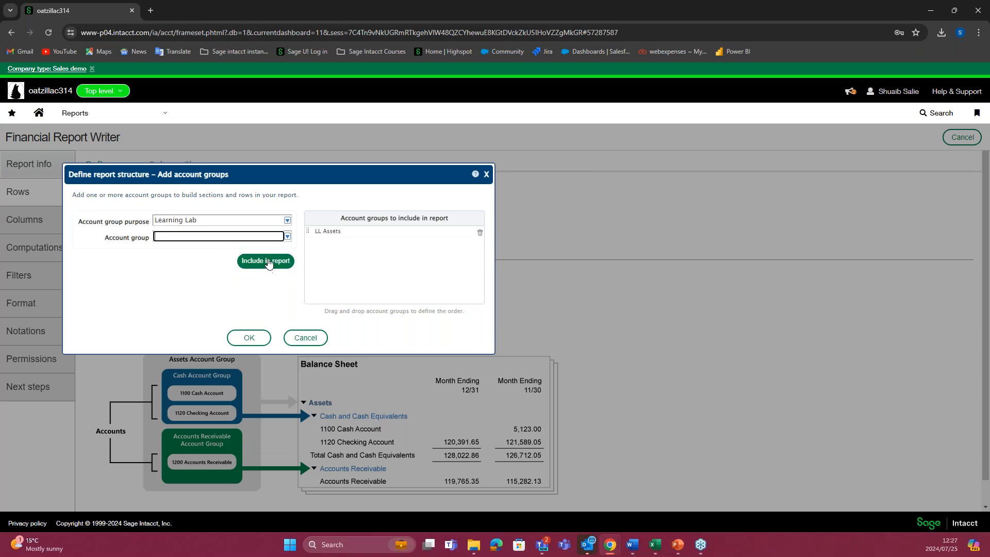
Step: Include the LL Liabilities and Equity and LL Net account groups below LL Assets and apply the row selection
left_click(288, 237)
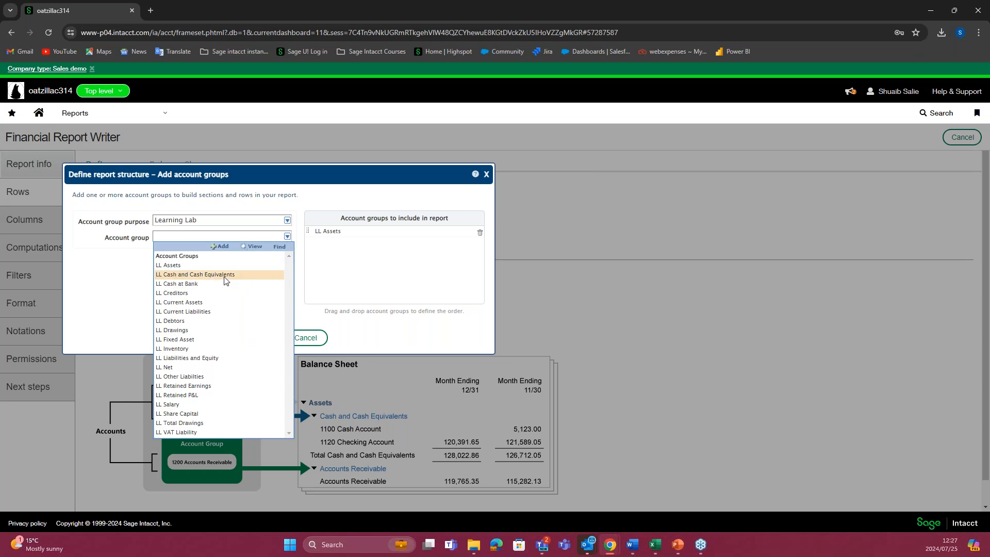
left_click(214, 359)
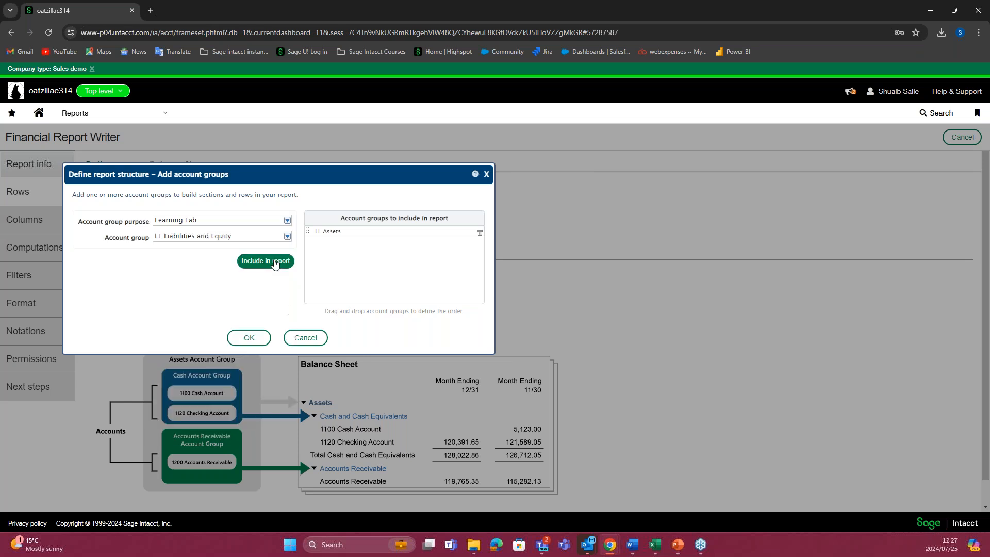
left_click(259, 264)
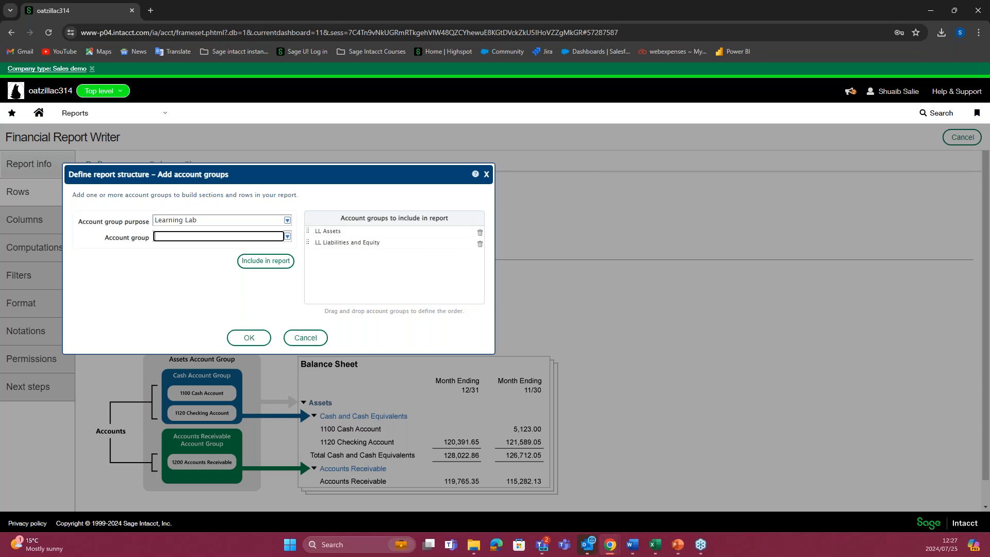
left_click(287, 237)
left_click(212, 367)
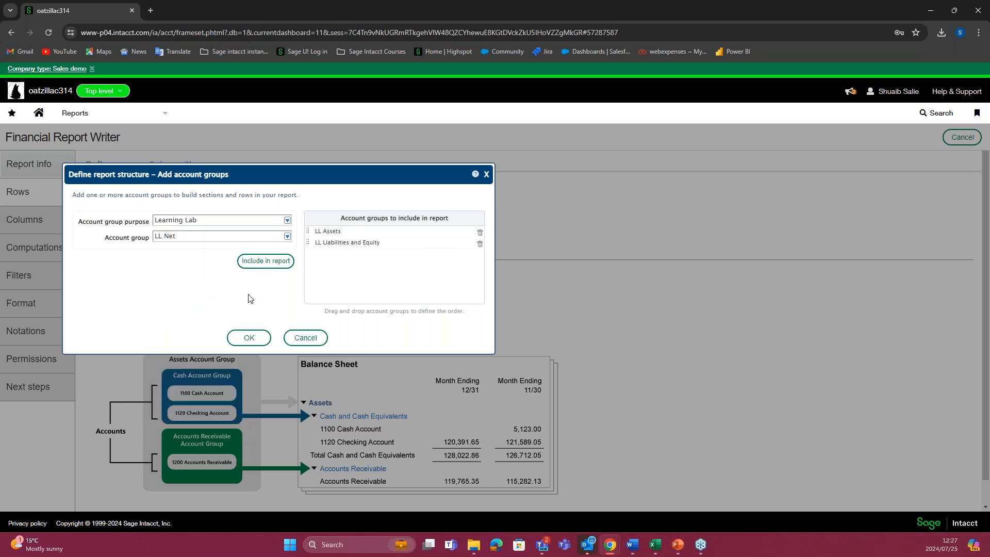
left_click(268, 261)
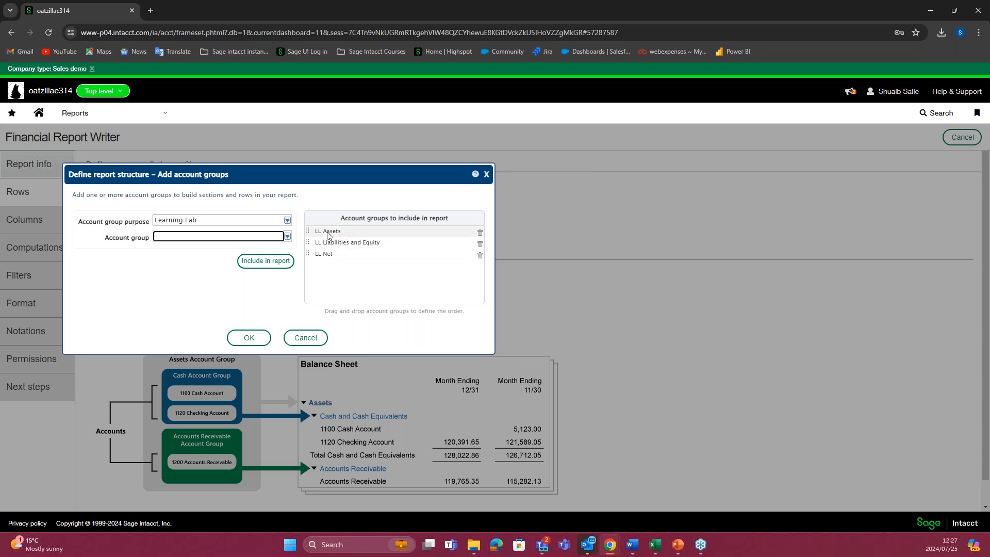
mouse_move(309, 232)
left_mouse_down()
mouse_move(311, 257)
mouse_move(312, 234)
left_mouse_up()
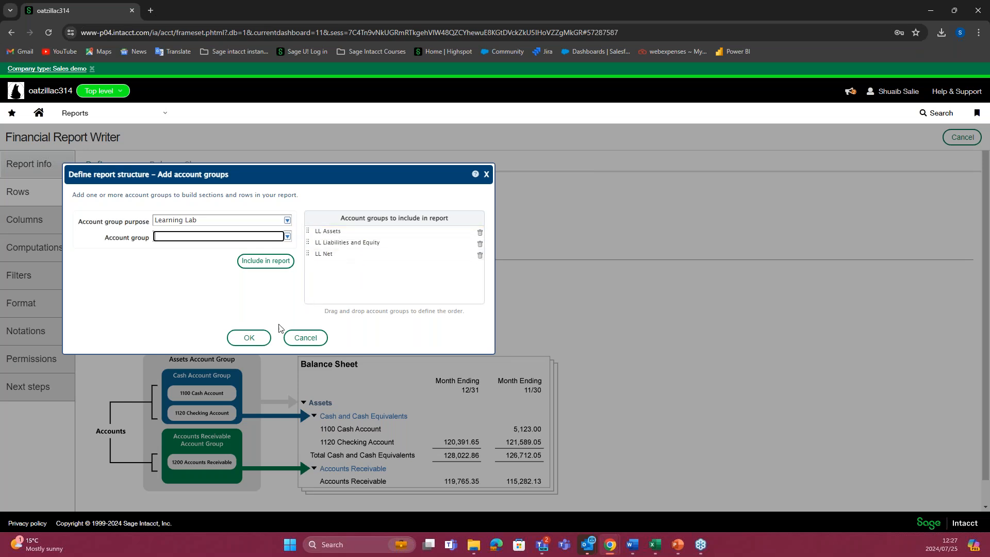
left_click(264, 340)
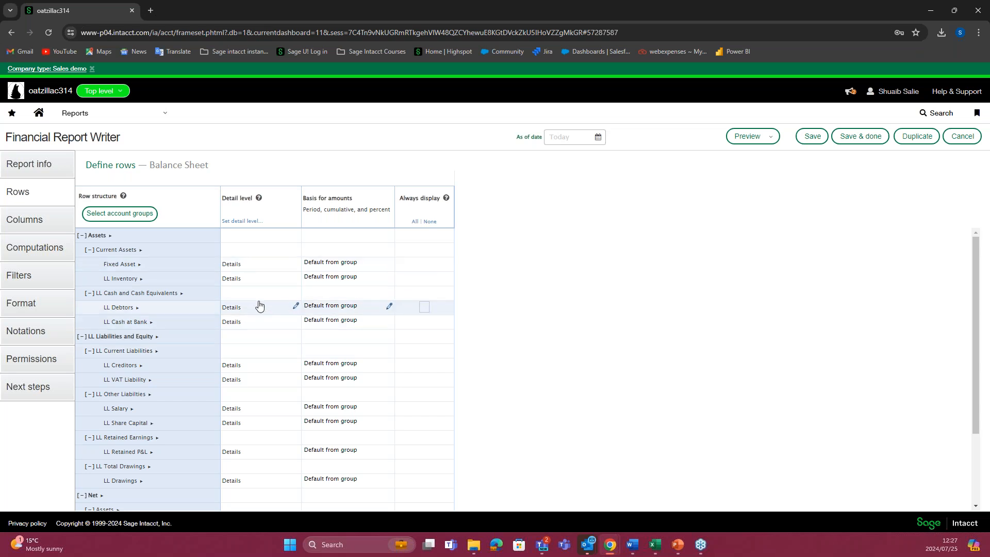
Step: Examine the report's row structure from Assets through Net, collapsing and re-expanding the Current Assets group
scroll(291, 374, "down", 2)
scroll(291, 381, "up", 2)
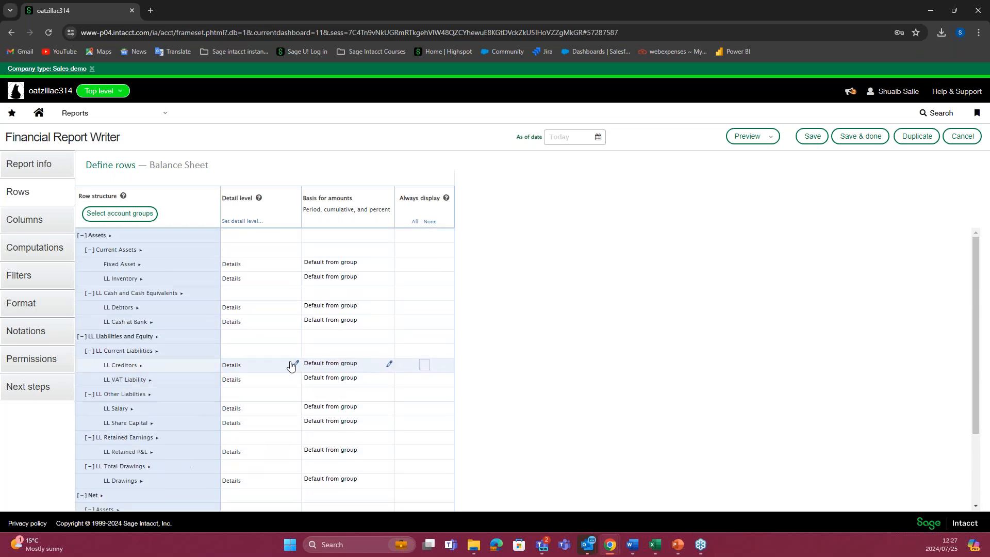
left_click(107, 239)
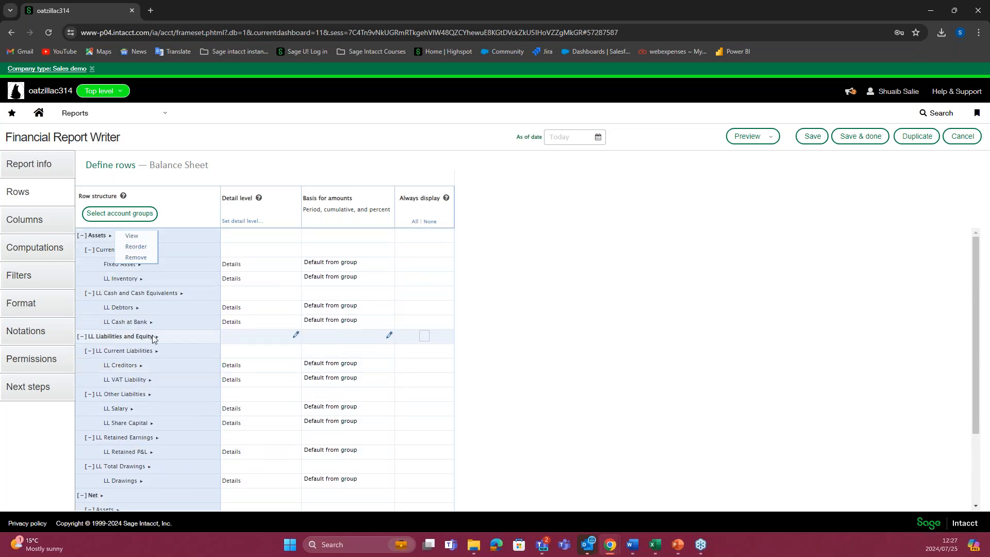
scroll(110, 402, "down", 2)
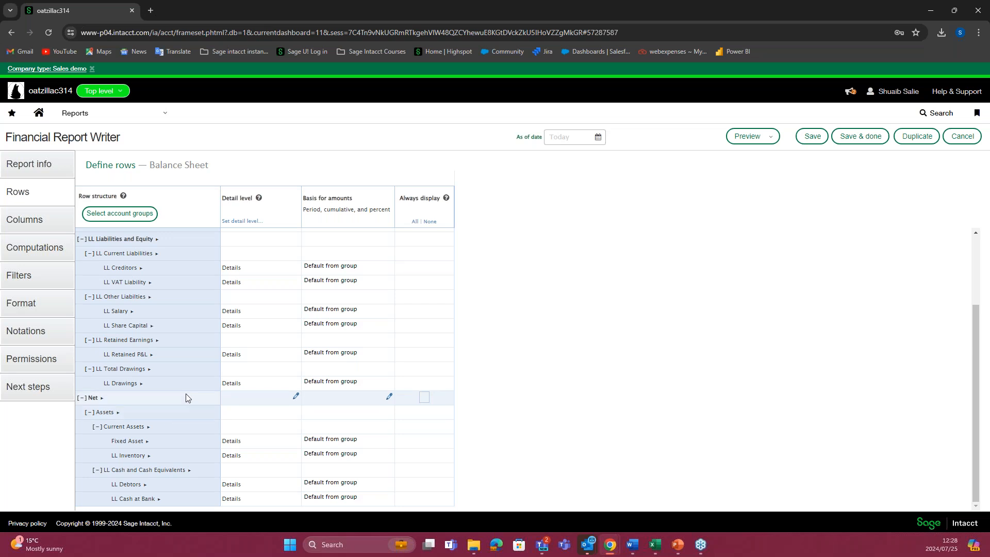
scroll(256, 335, "up", 1)
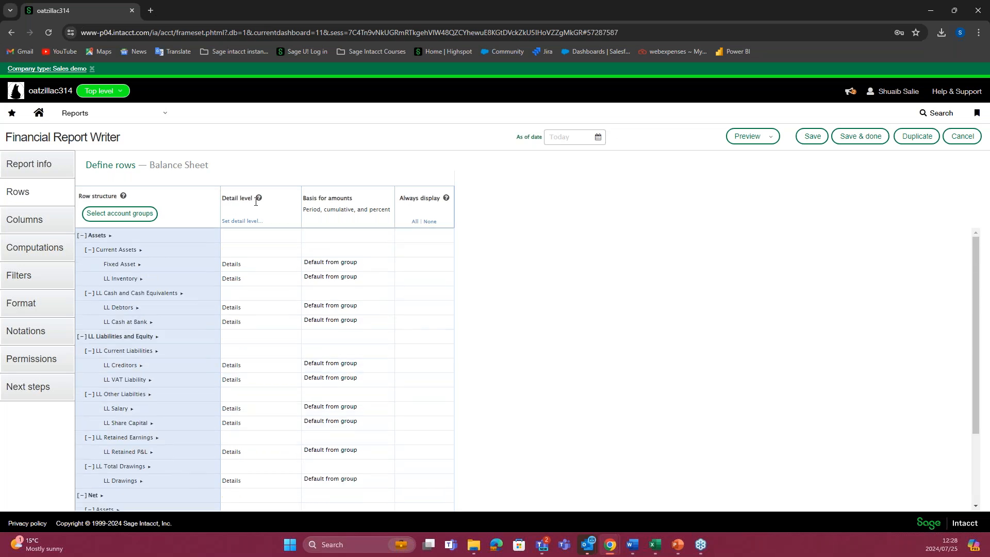
scroll(253, 320, "down", 1)
scroll(251, 340, "down", 1)
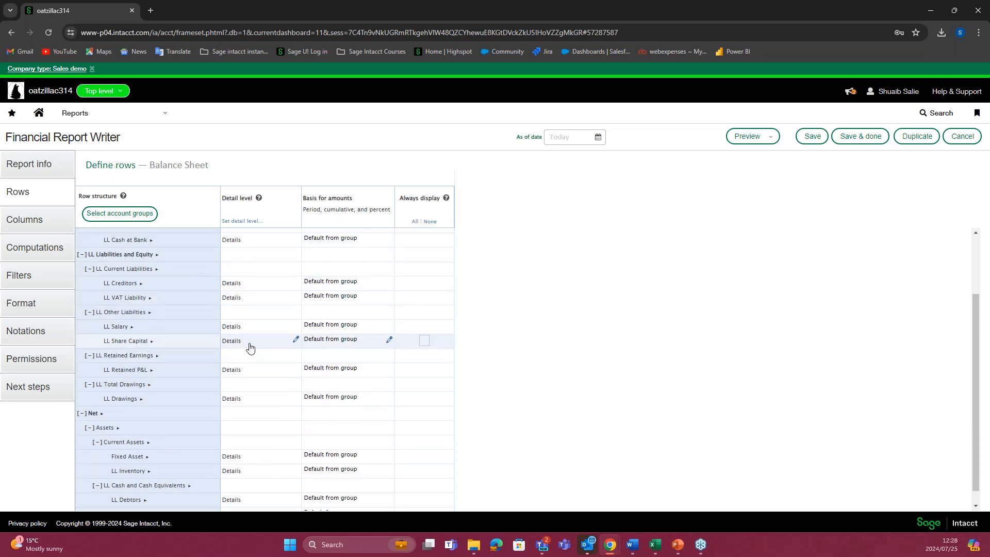
scroll(249, 347, "up", 3)
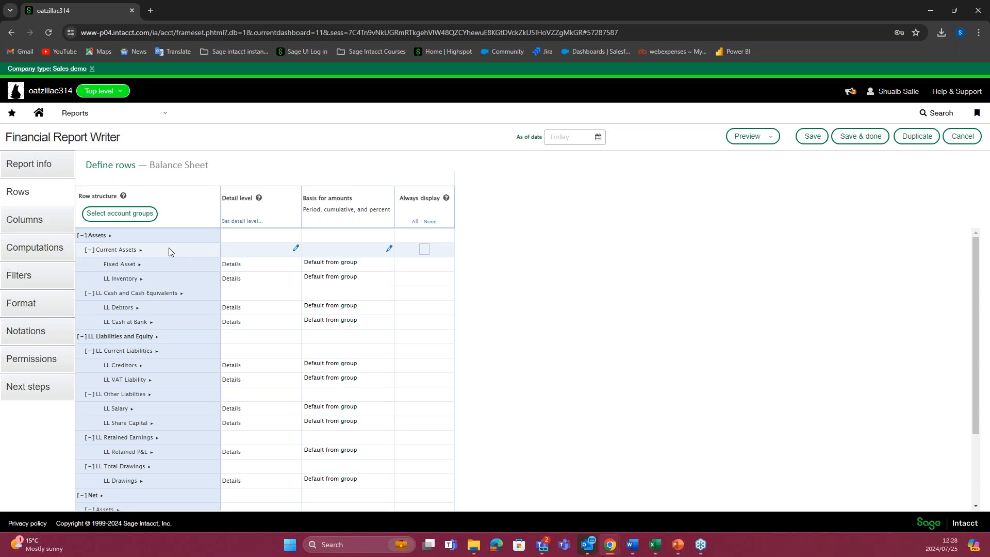
left_click(92, 251)
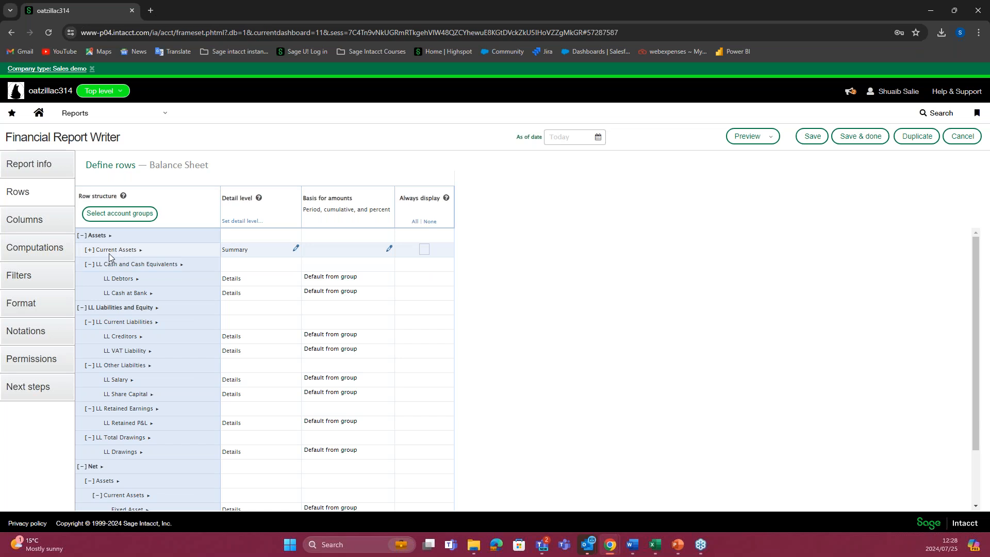
left_click(90, 249)
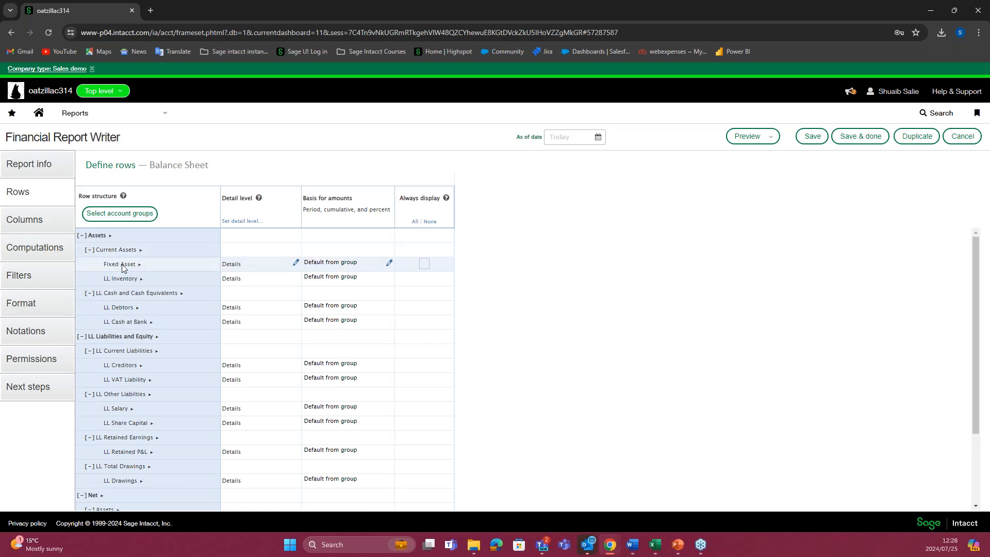
Step: Collapse the Net row group to its summary level in the row structure
scroll(122, 266, "down", 2)
left_click(95, 399)
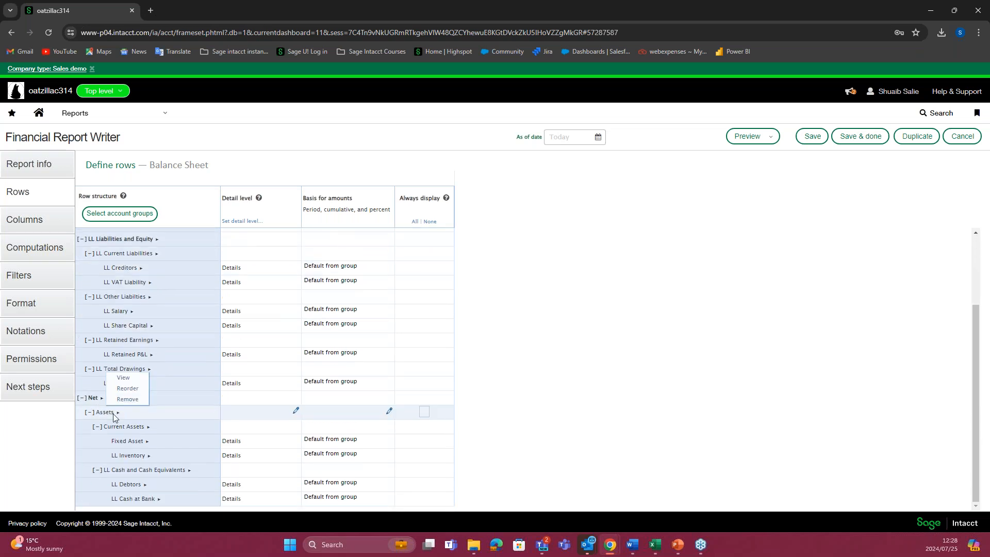
scroll(129, 380, "up", 2)
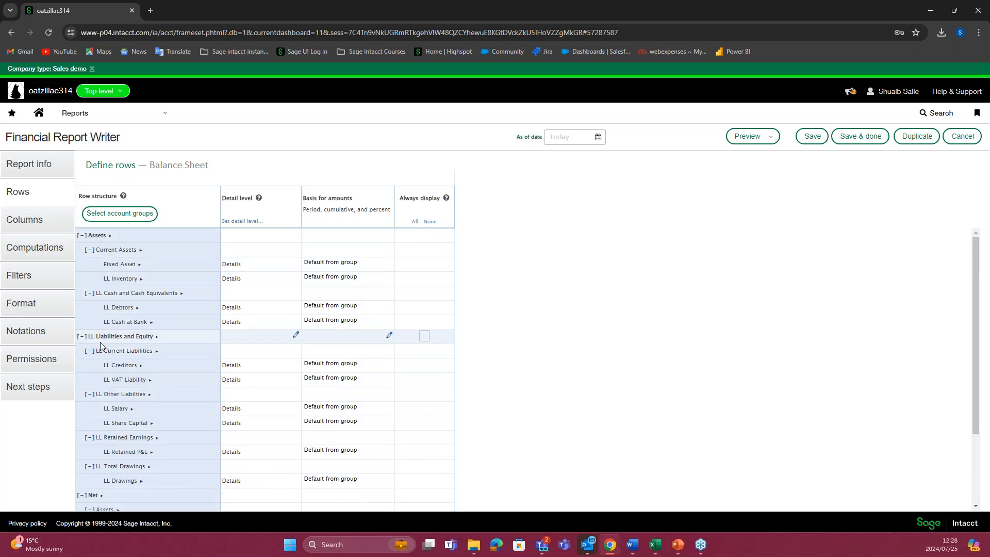
scroll(129, 382, "down", 2)
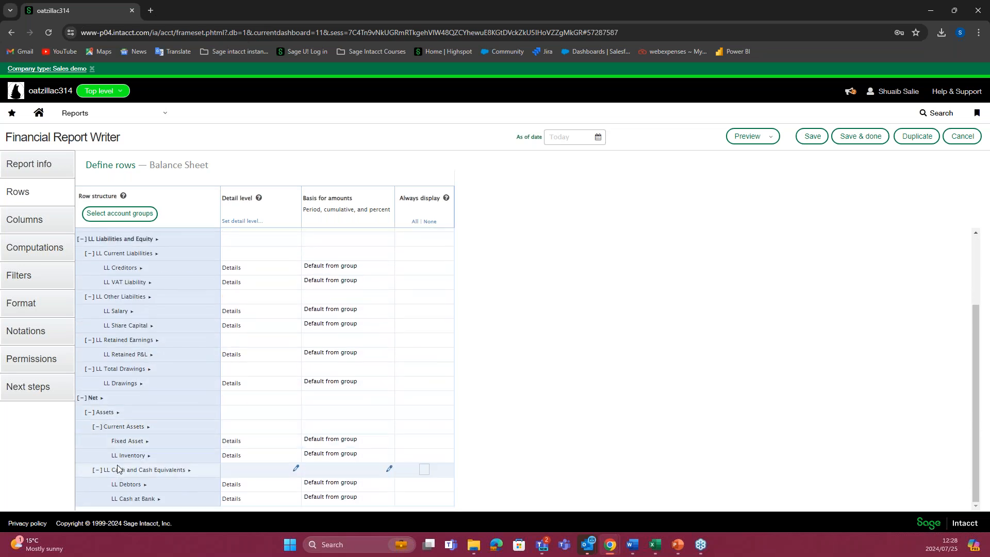
left_click(82, 397)
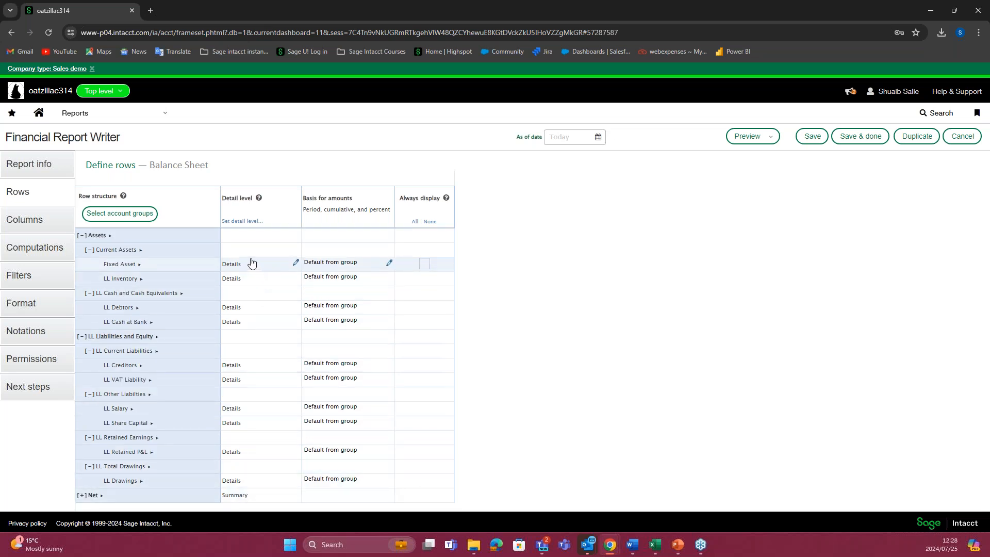
Step: Try expanding the Net summary row by dimension in its detail level settings, and cancel the change
left_click(233, 495)
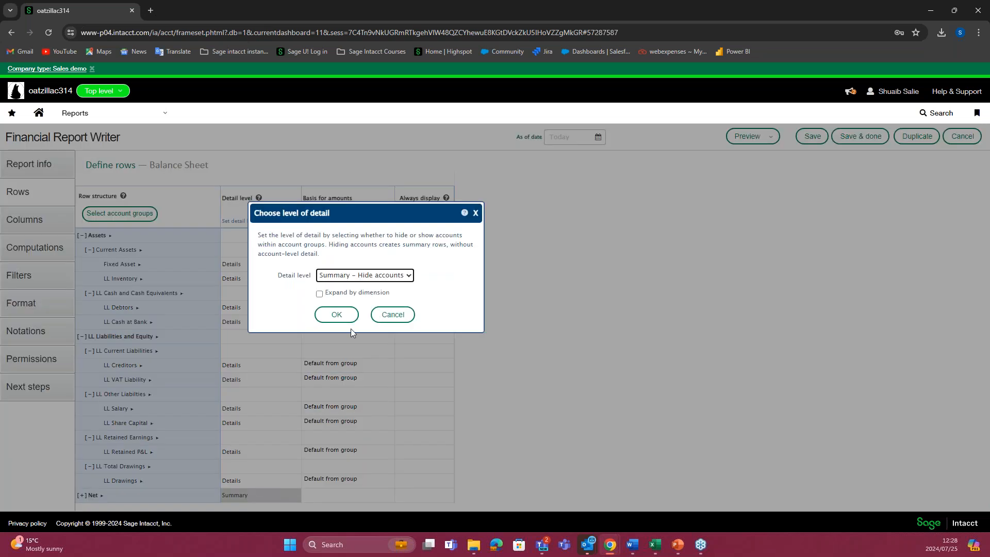
left_click(319, 294)
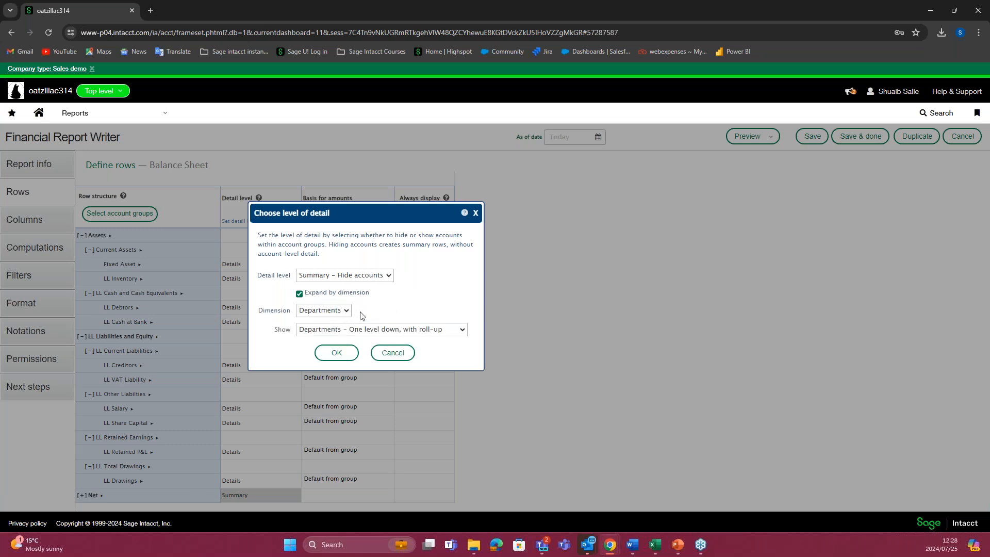
left_click(393, 353)
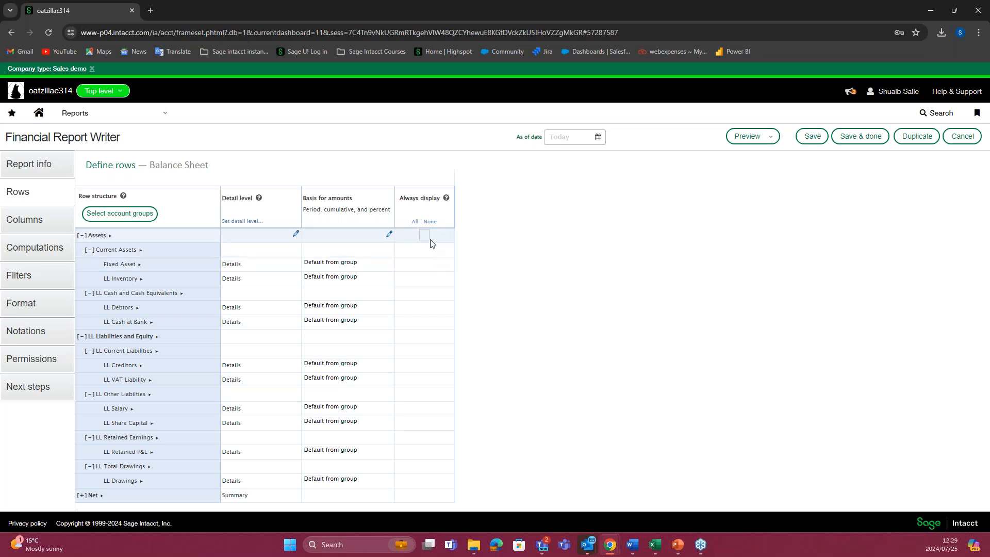
Step: Set all rows of the report to always display
left_click(415, 222)
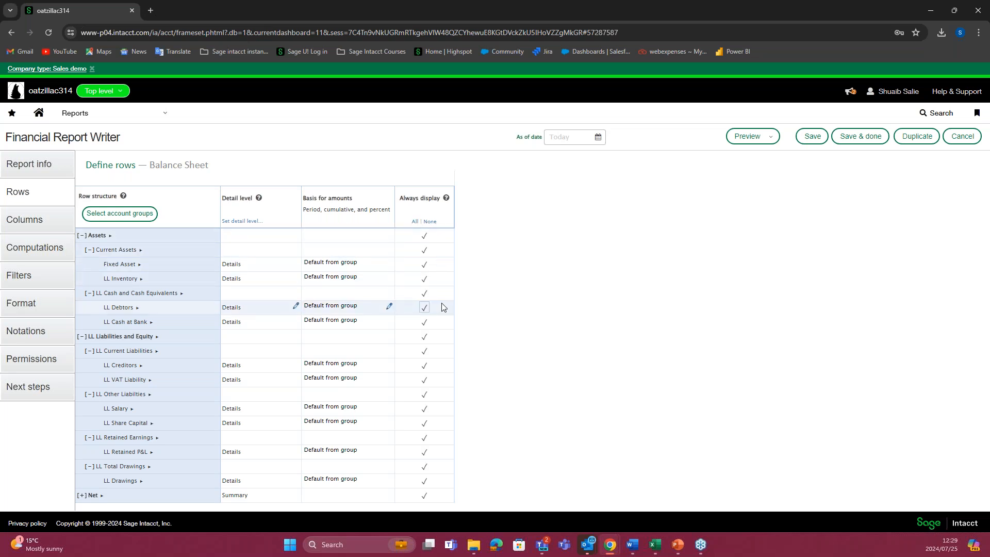
left_click(428, 261)
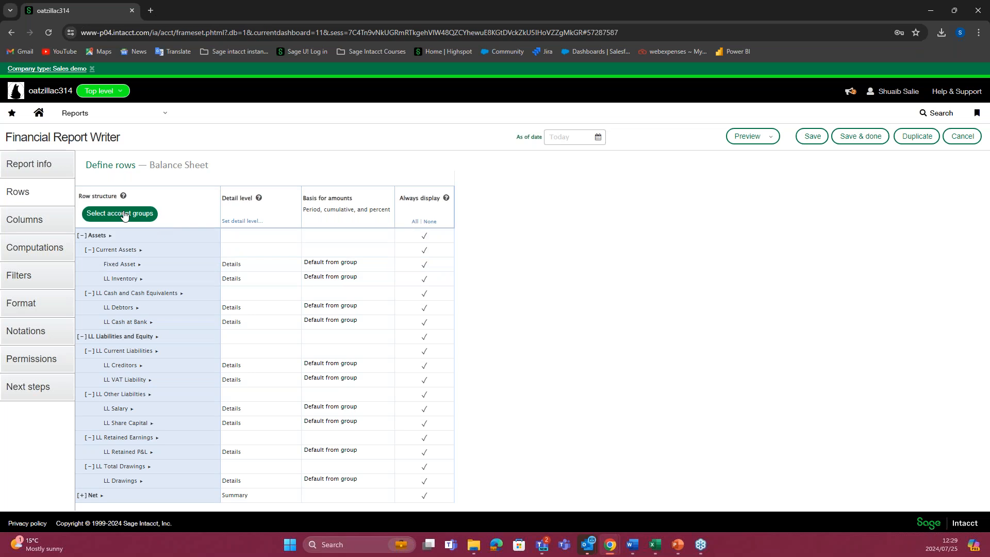
Step: Set the column type of the report's Column 1 to Account number and name
left_click(60, 220)
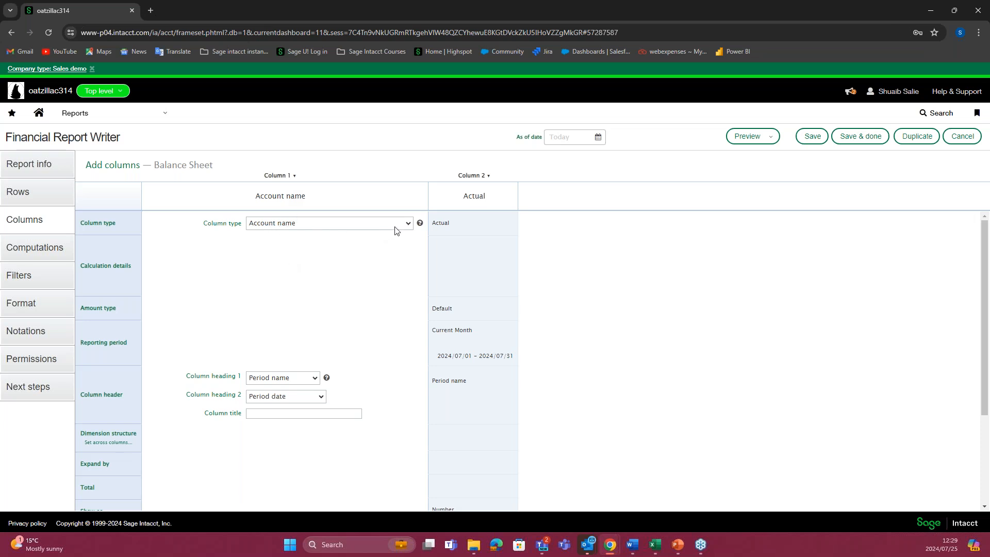
left_click(409, 227)
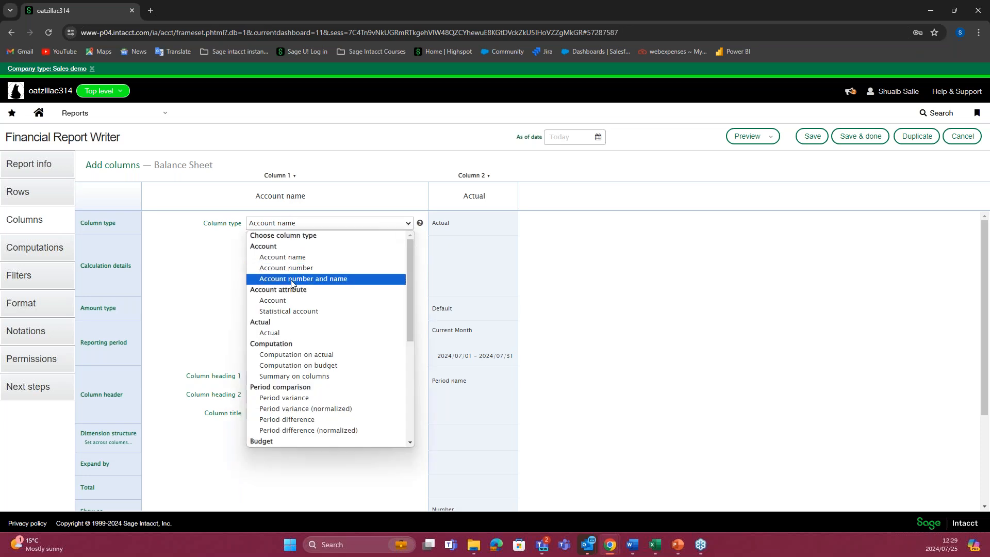
left_click(321, 279)
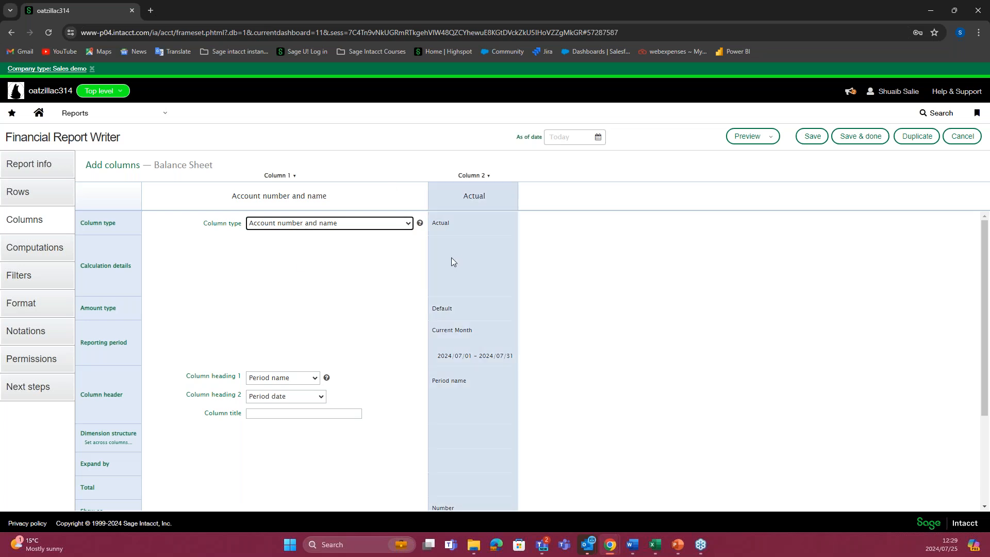
Step: Open Column 2 for editing and examine the column types it offers, keeping Actual
scroll(325, 330, "down", 1)
scroll(337, 215, "up", 1)
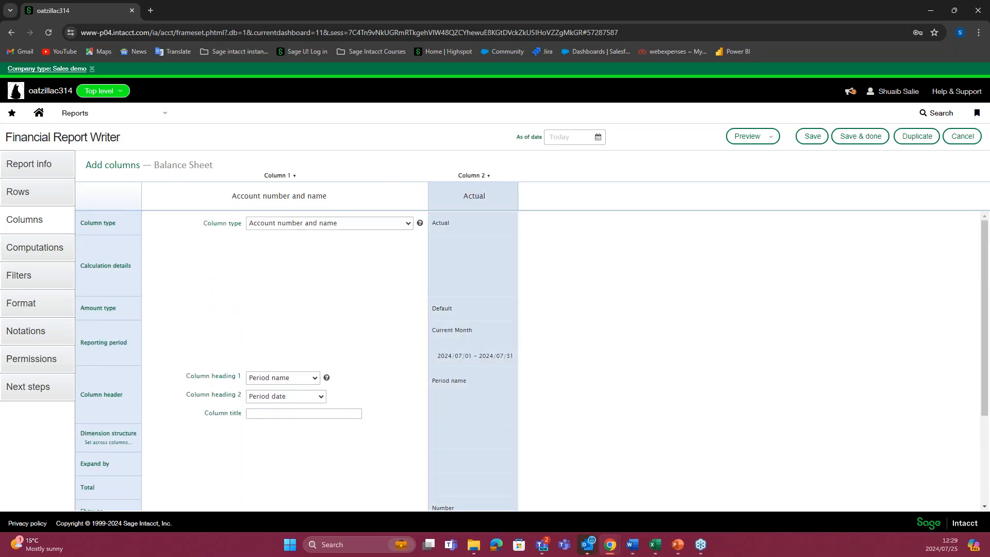
left_click(448, 291)
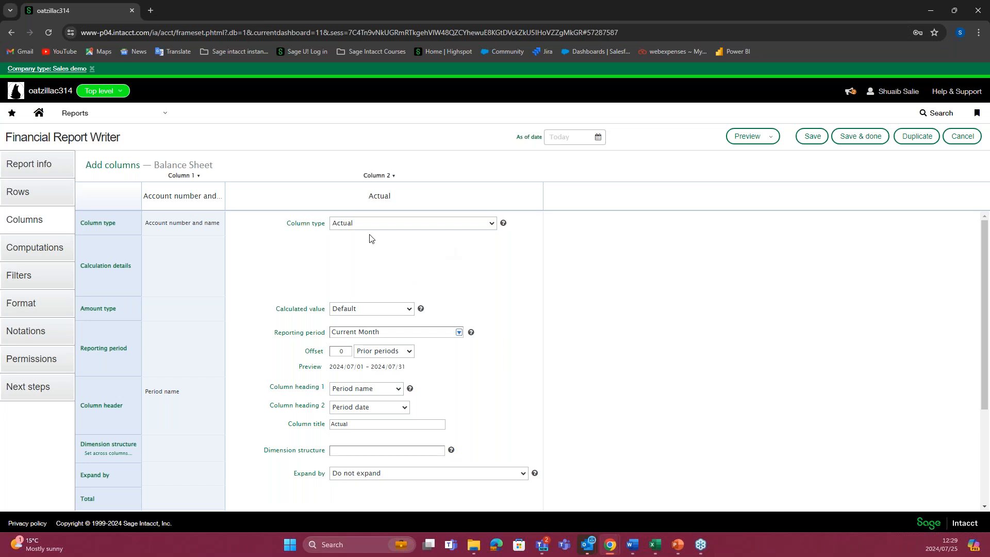
left_click(487, 227)
scroll(412, 291, "down", 2)
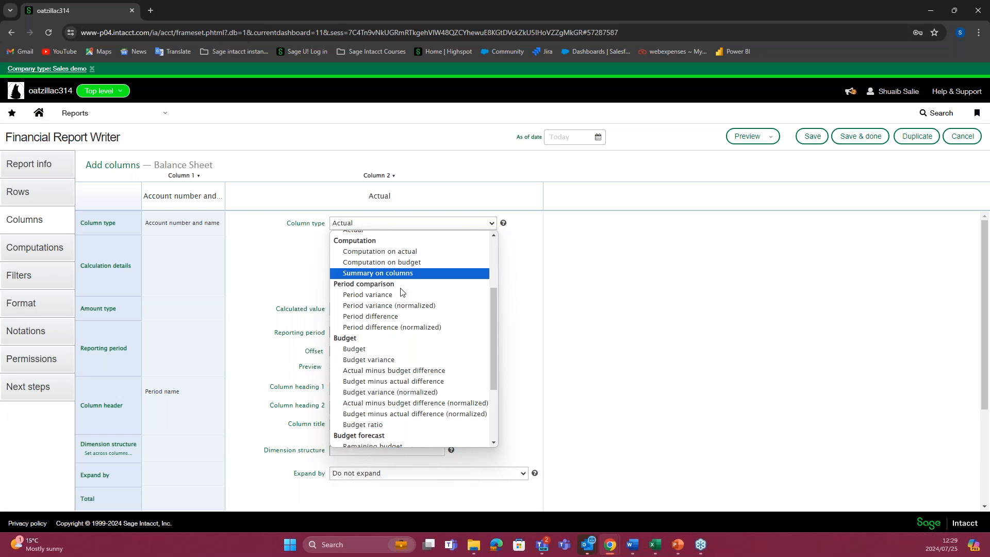
scroll(402, 292, "down", 2)
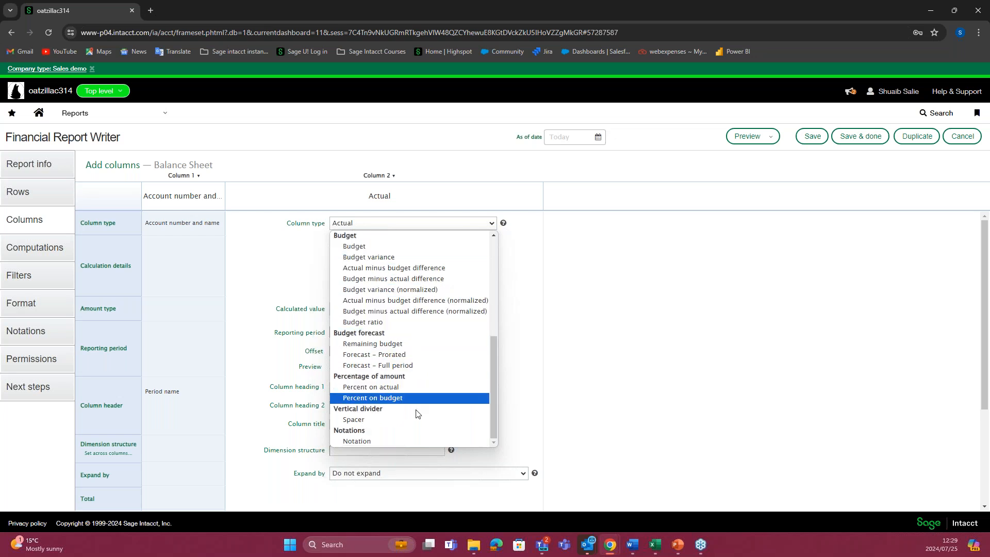
left_click(526, 379)
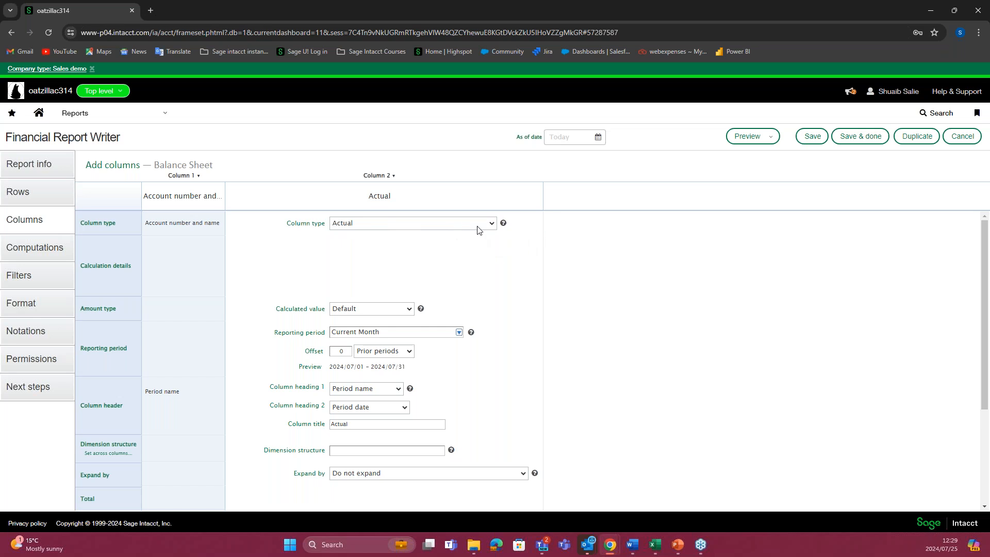
left_click(493, 223)
left_click(519, 293)
Step: Examine the calculated value options for Column 2, keeping Default
left_click(408, 309)
left_click(331, 296)
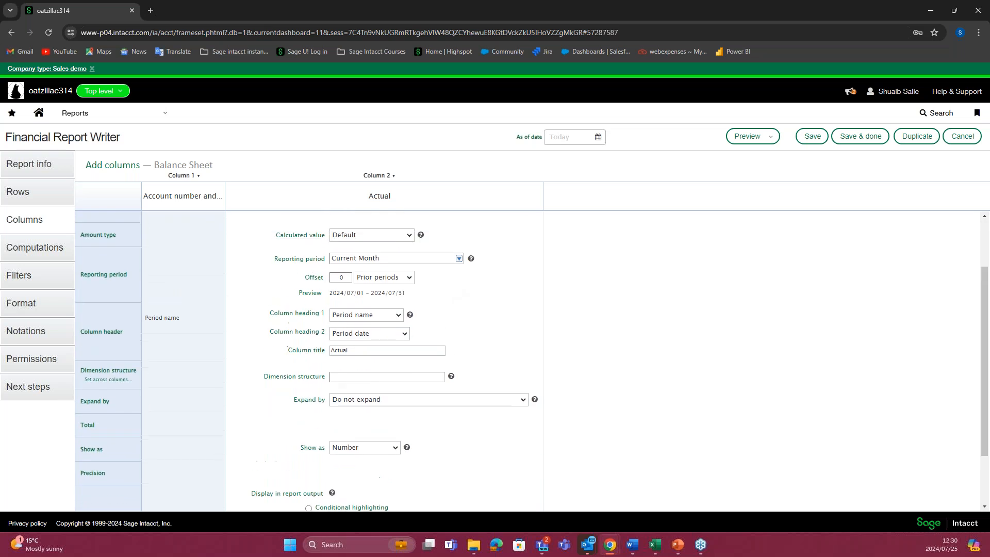
left_click(408, 309)
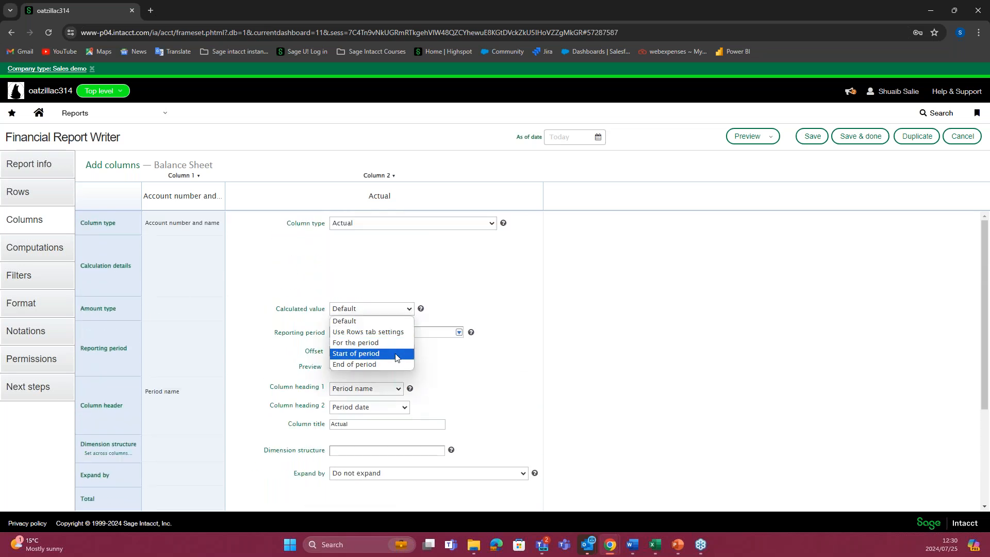
left_click(466, 322)
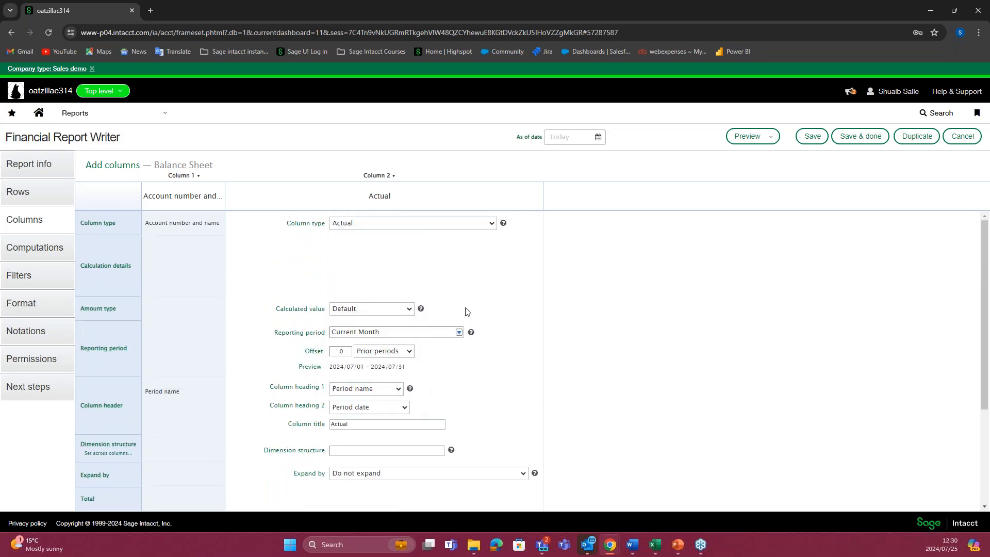
Step: Set the reporting period of Column 2 to Inception To Date
scroll(466, 311, "down", 1)
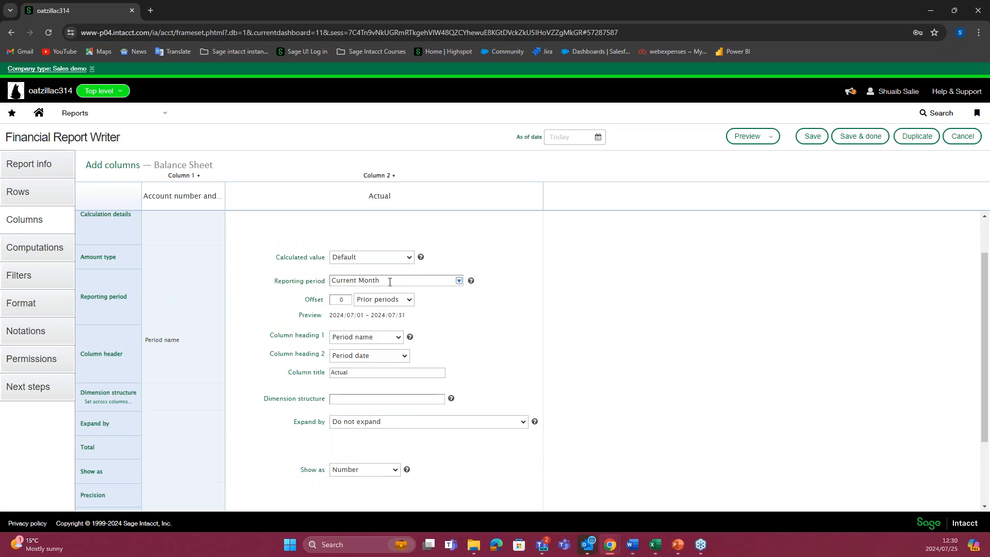
left_click(406, 280)
left_click(459, 283)
left_click_drag(461, 304, 482, 304)
left_click(482, 304)
left_click(459, 281)
left_click_drag(459, 320, 456, 359)
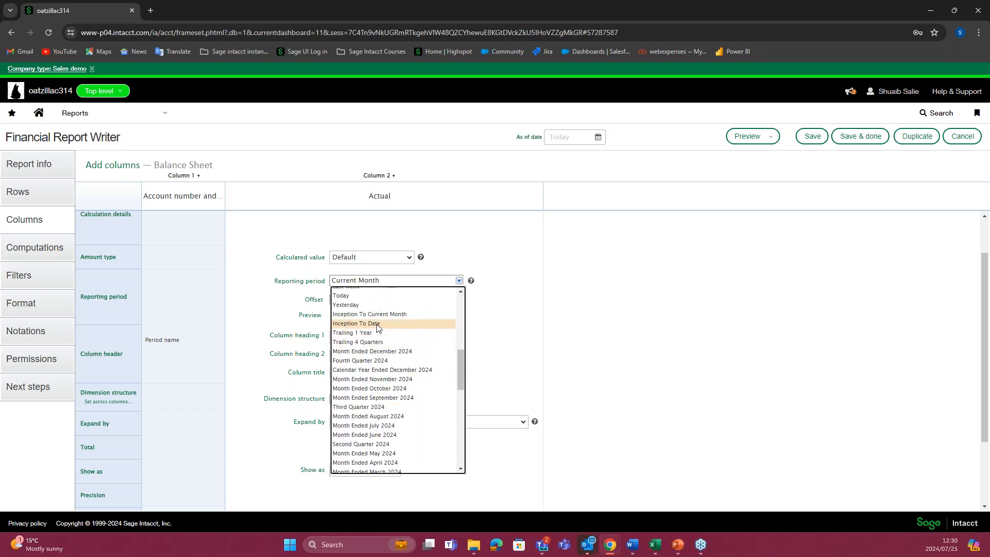
left_click(385, 323)
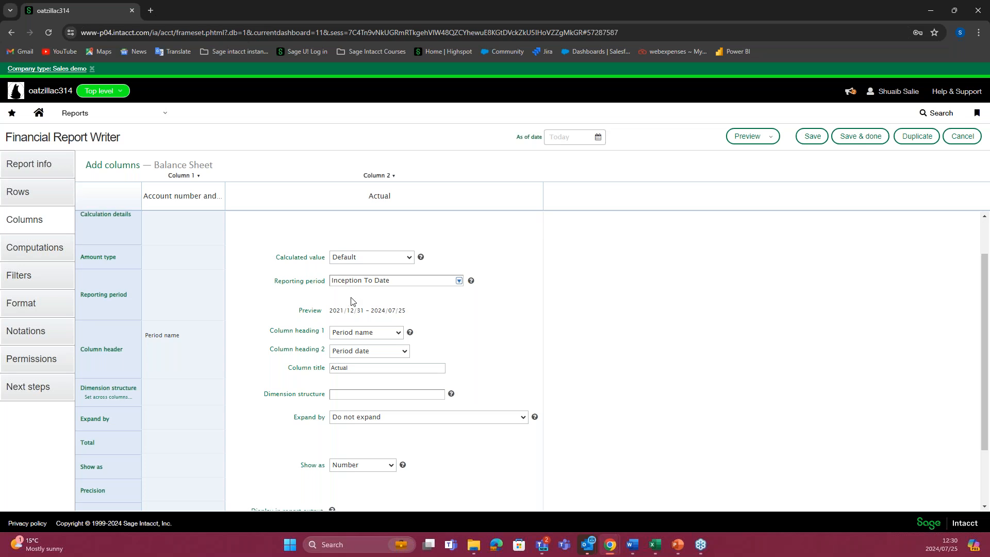
Step: Try a blank custom header as Column heading 1 of Column 2, and restore Period name
scroll(361, 304, "down", 1)
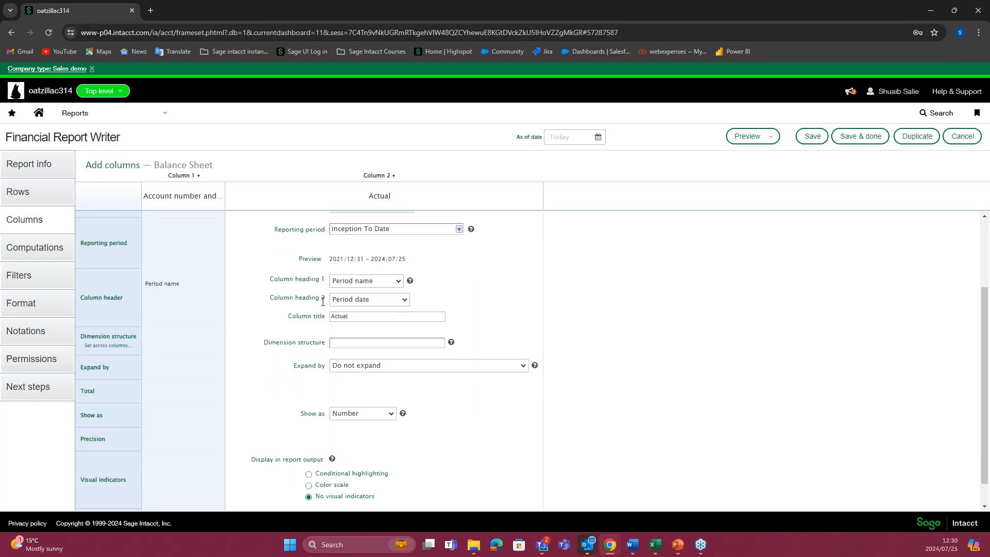
left_click(396, 282)
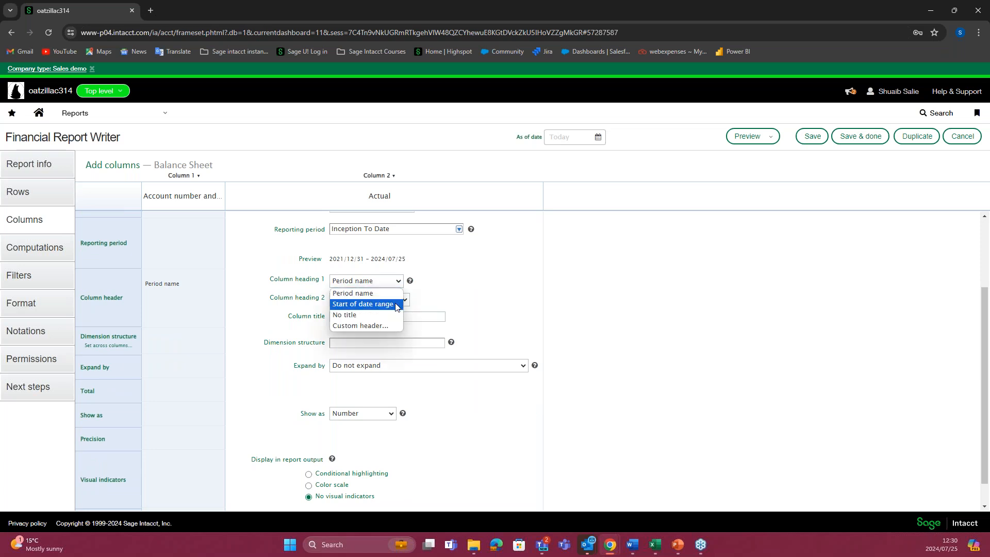
left_click(371, 326)
left_click_drag(382, 294, 330, 296)
key("BackSpace")
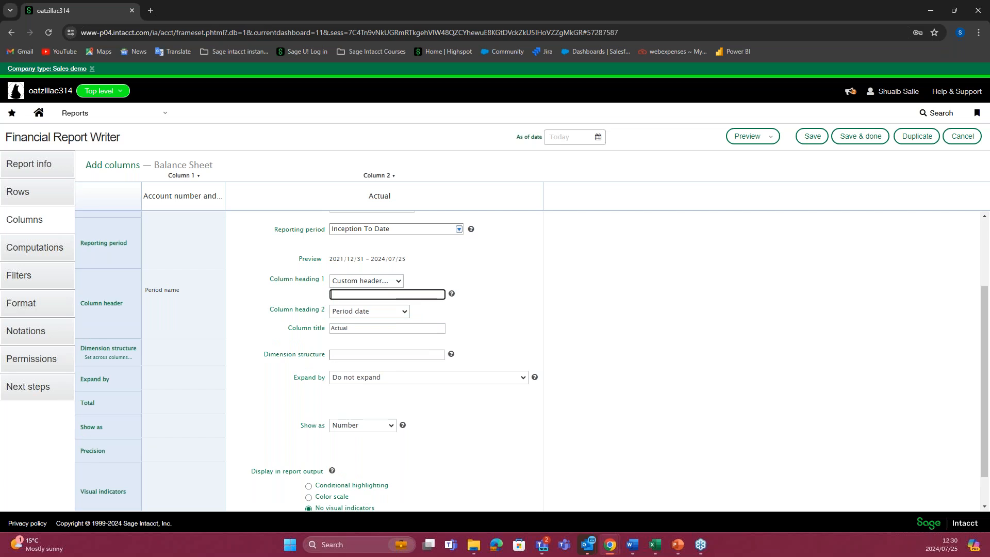
left_click(398, 283)
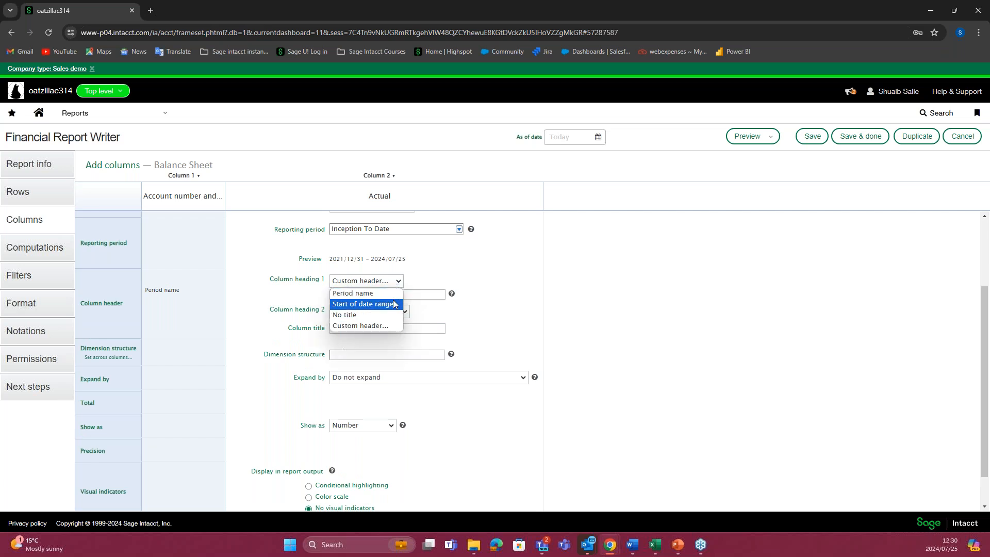
left_click(391, 293)
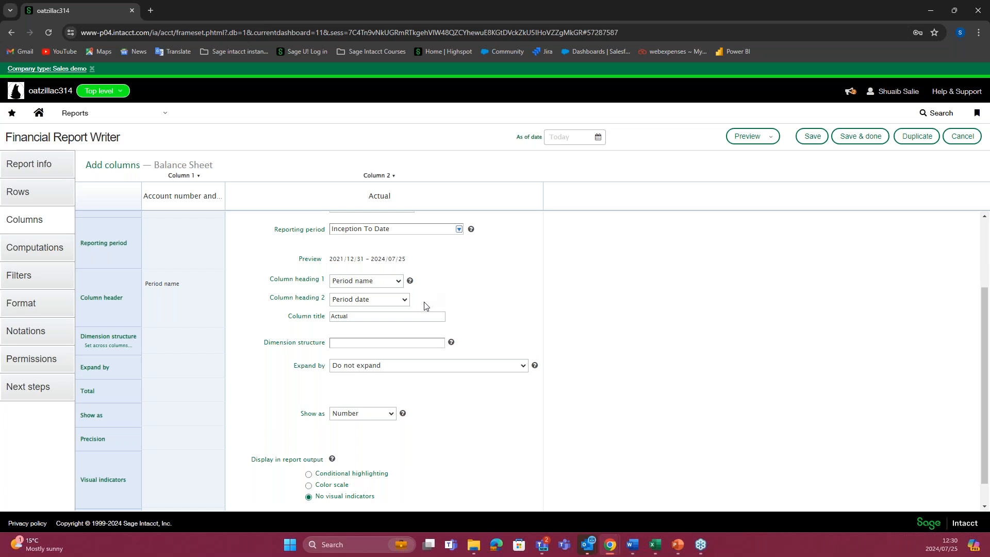
Step: Examine the column title of Column 2 alongside its column type and heading settings
scroll(342, 319, "down", 1)
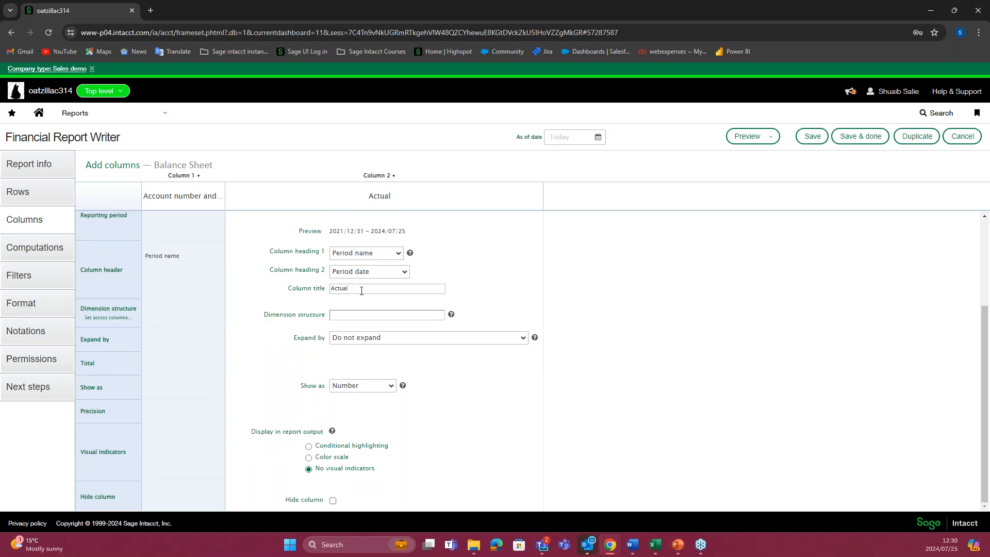
scroll(376, 293, "up", 2)
double_click(379, 338)
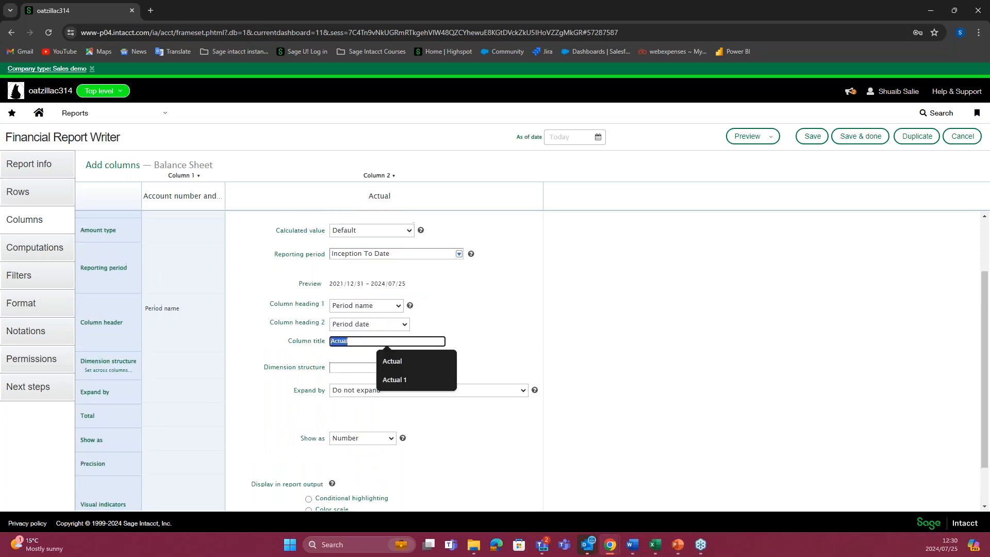
scroll(369, 304, "up", 3)
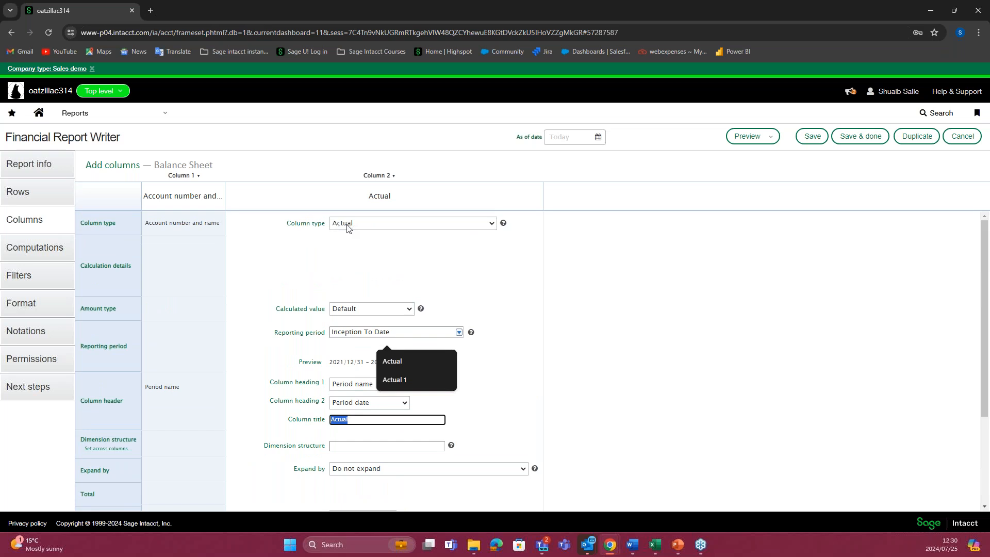
scroll(356, 322, "down", 2)
left_click(366, 316)
left_click(472, 320)
scroll(351, 313, "down", 1)
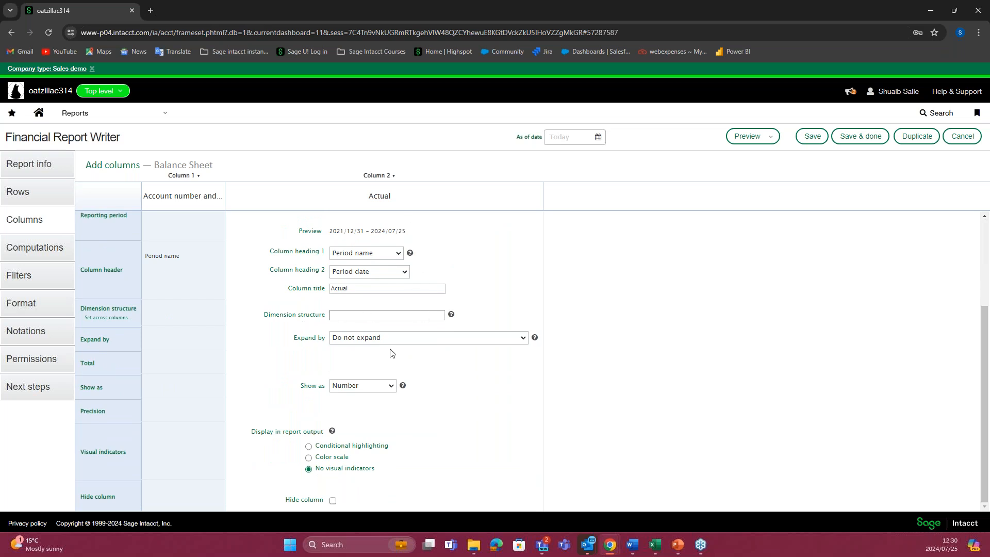
Step: Examine the dimensions available for Column 2's dimension structure, and cancel without setting one
left_click(428, 315)
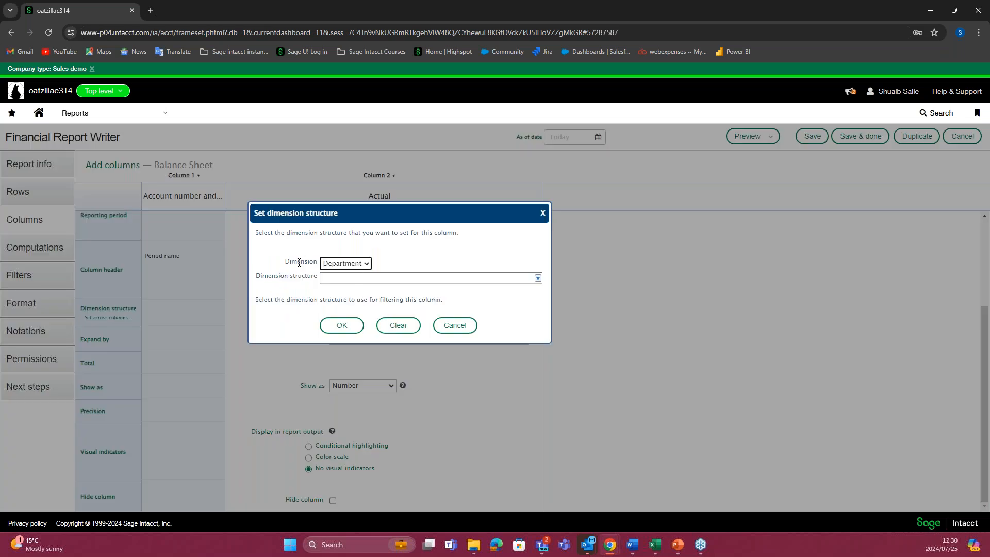
left_click(365, 265)
left_click(394, 266)
left_click(363, 264)
left_click(389, 268)
left_click(455, 324)
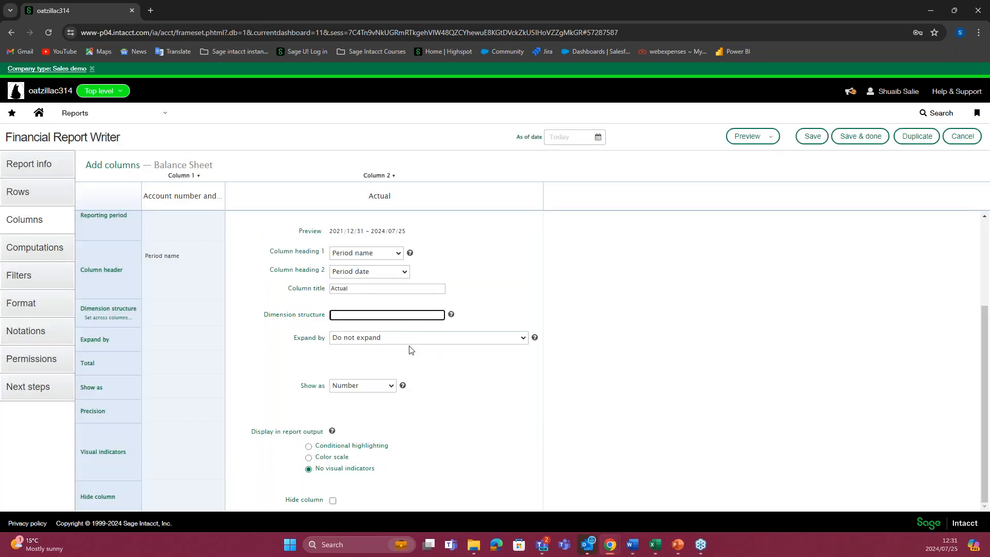
Step: Examine the options for expanding Column 2 by another dimension, and cancel without setting one
left_click(517, 341)
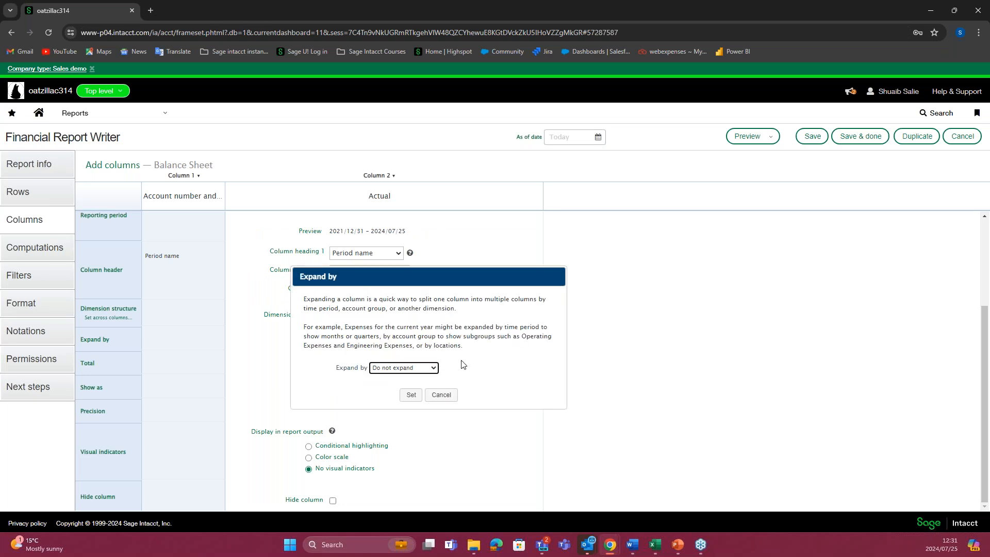
left_click(433, 368)
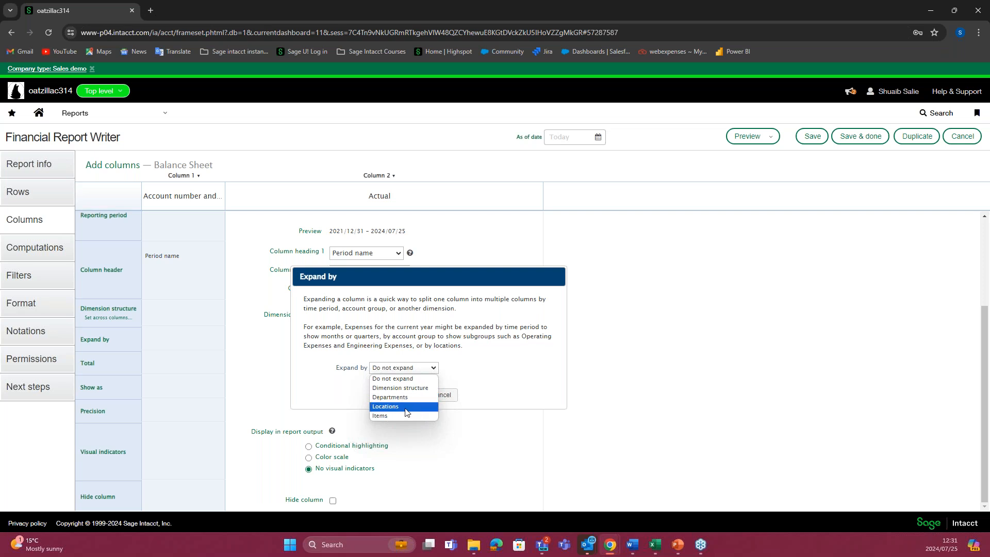
left_click(475, 416)
left_click(445, 396)
Step: Change the reporting period of Column 2 to Current Year
scroll(453, 397, "up", 3)
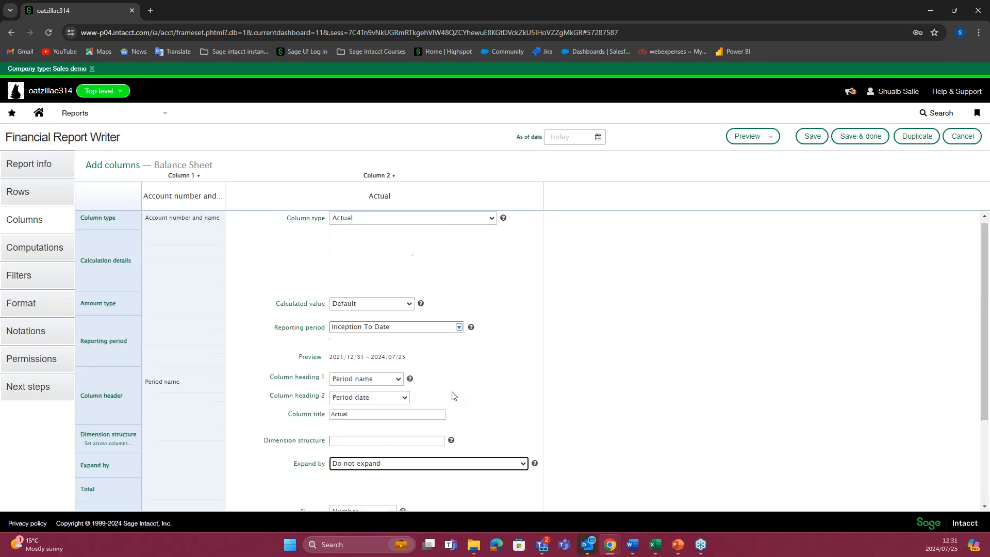
left_click(409, 313)
left_click(465, 312)
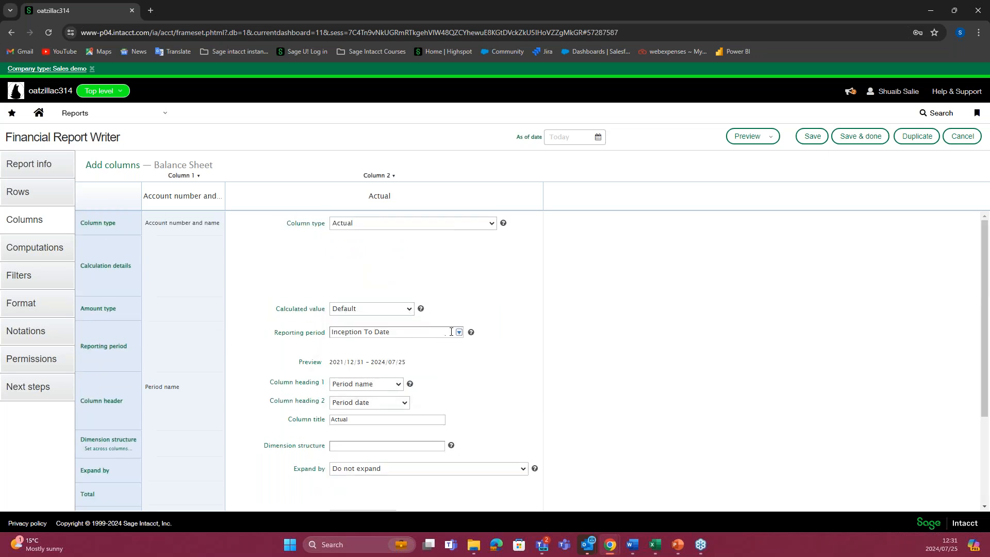
left_click(459, 334)
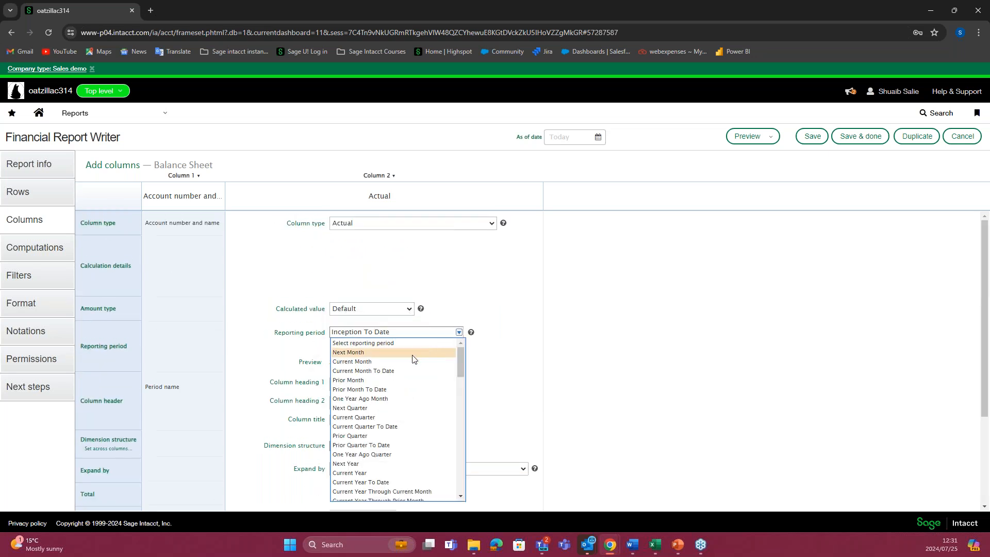
scroll(404, 425, "down", 1)
left_click(404, 414)
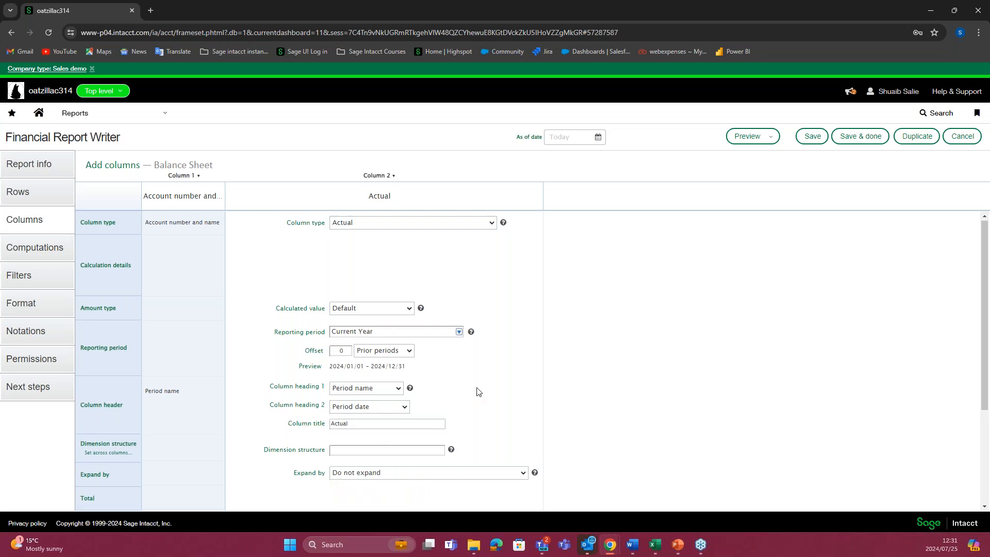
Step: Try expanding Column 2 by Time period, review the quarter and month choices, and cancel the change
scroll(397, 378, "down", 3)
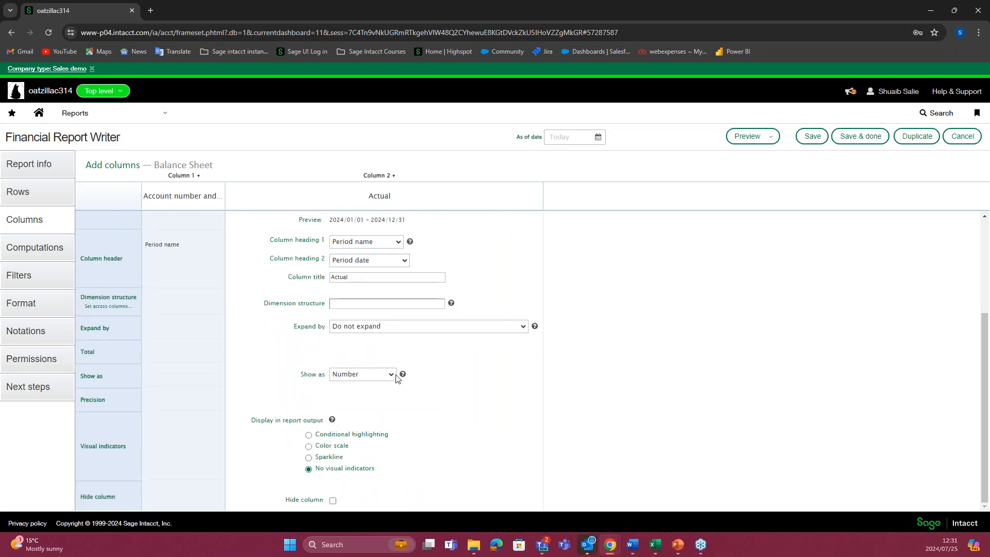
left_click(519, 329)
left_click(432, 357)
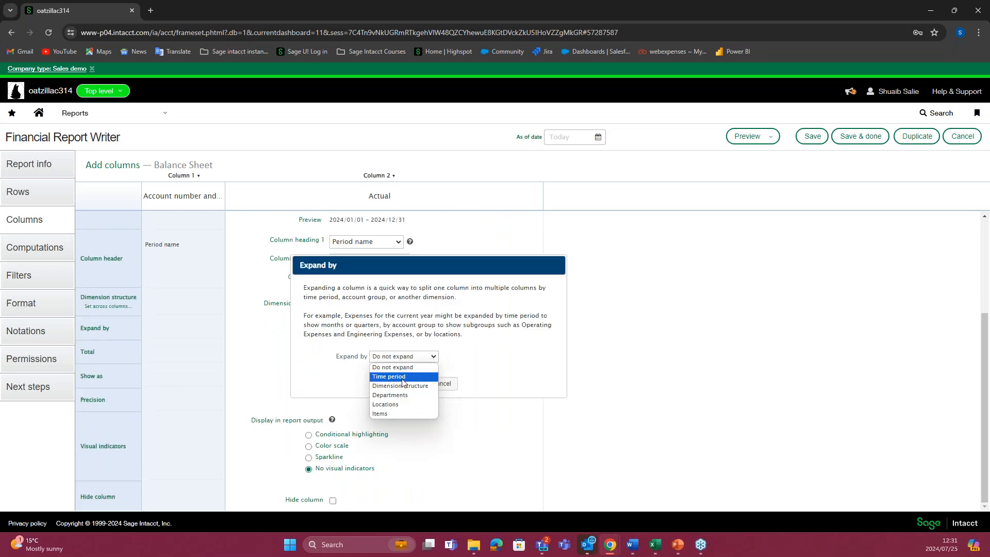
left_click(402, 377)
left_click(435, 371)
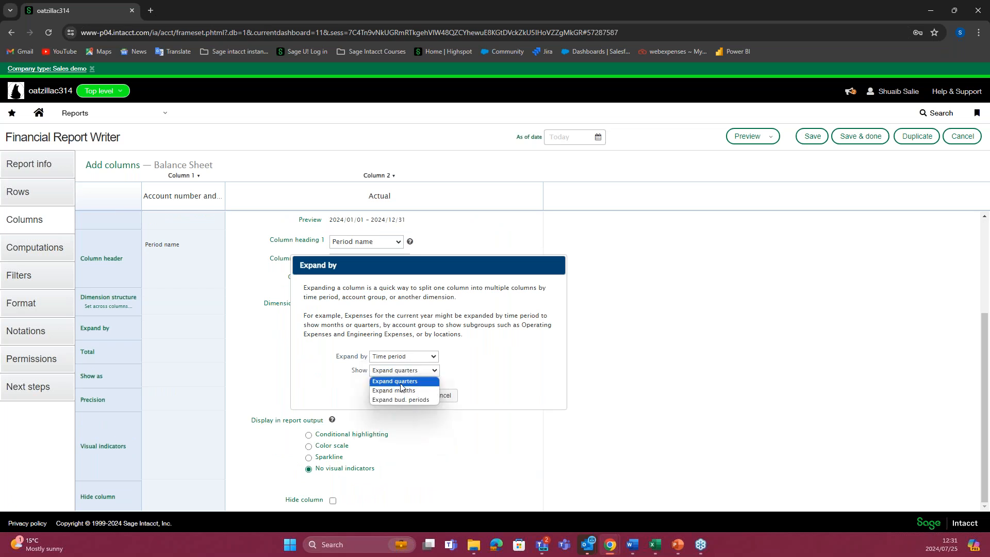
left_click(477, 386)
left_click(441, 395)
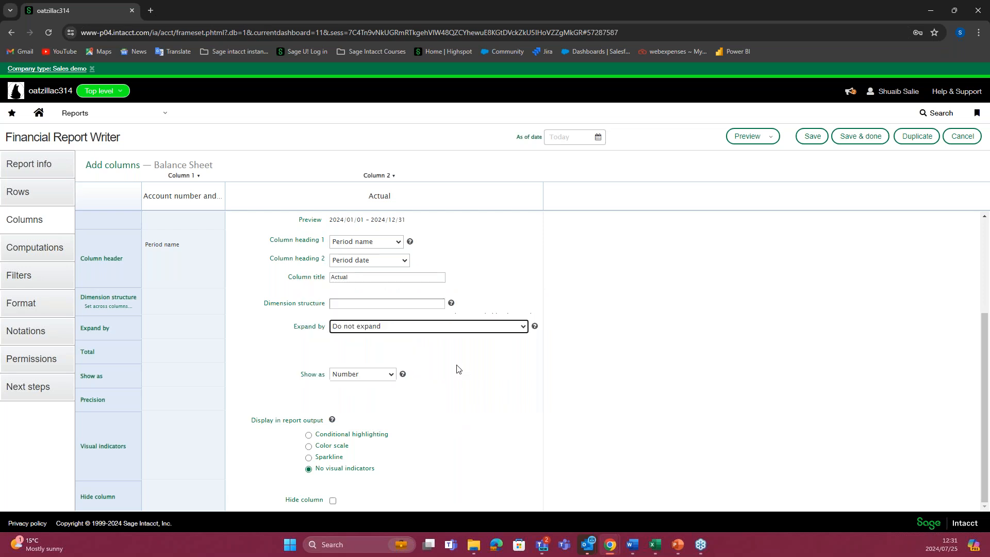
Step: Return the reporting period of Column 2 to Inception To Date
left_click(459, 332)
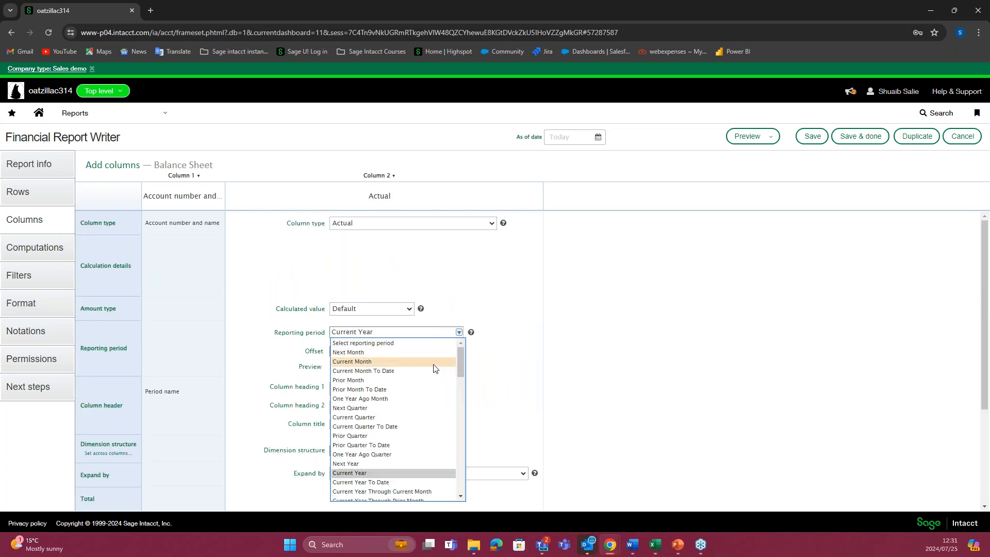
scroll(435, 392, "down", 2)
scroll(434, 408, "down", 10)
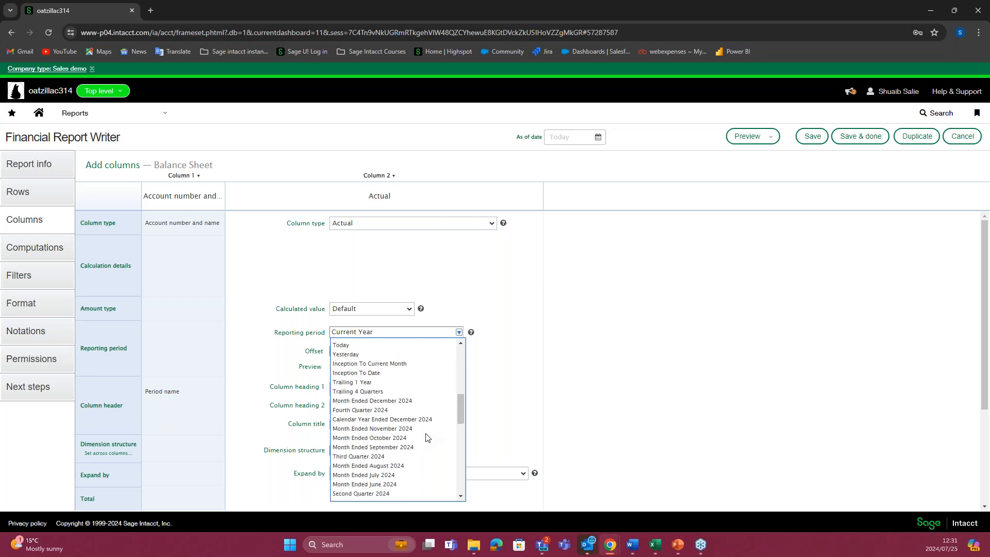
left_click(387, 373)
scroll(515, 336, "down", 3)
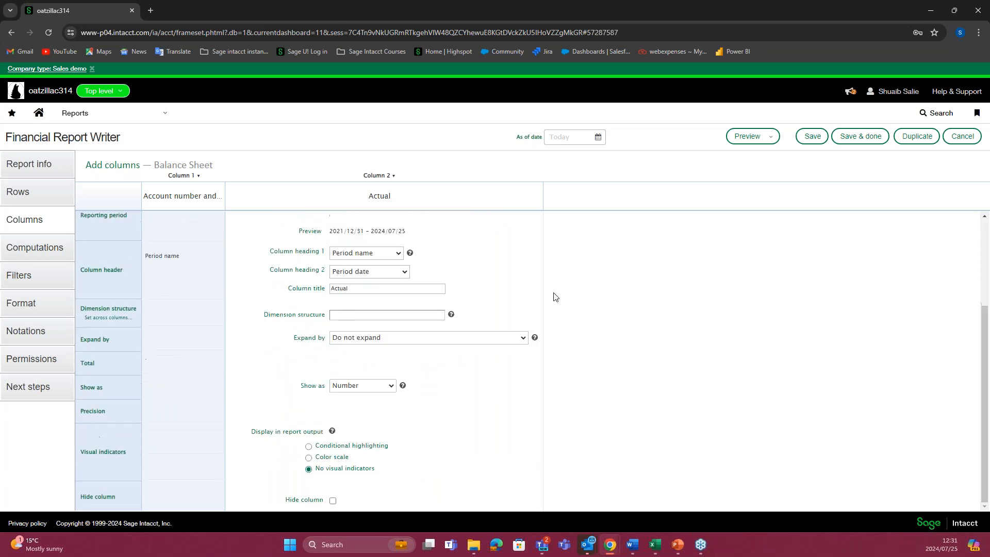
Step: Review the Column 2 settings, preview the Balance Sheet as a live HTML report, and read through it to the Net row
scroll(562, 298, "up", 2)
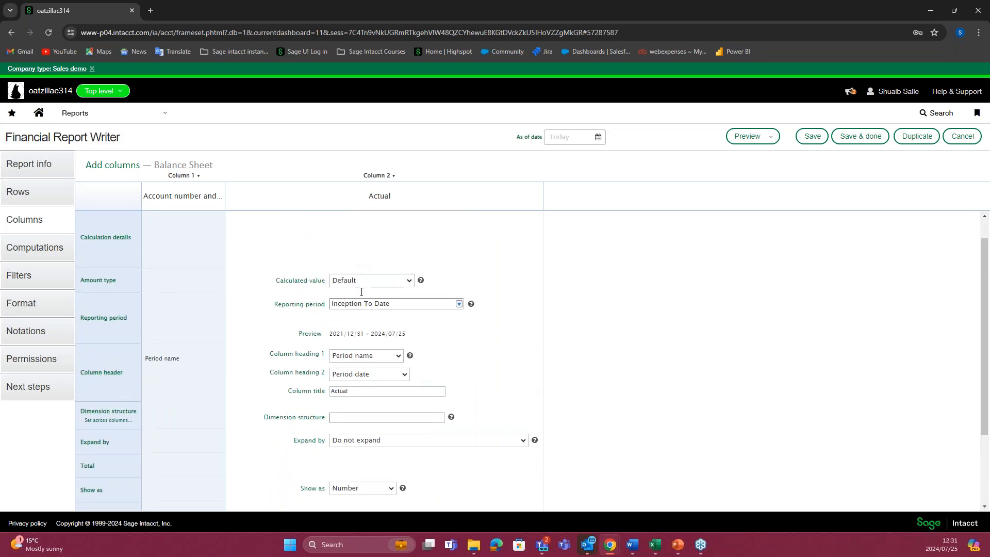
scroll(278, 263, "up", 1)
scroll(460, 258, "down", 3)
scroll(614, 227, "down", 1)
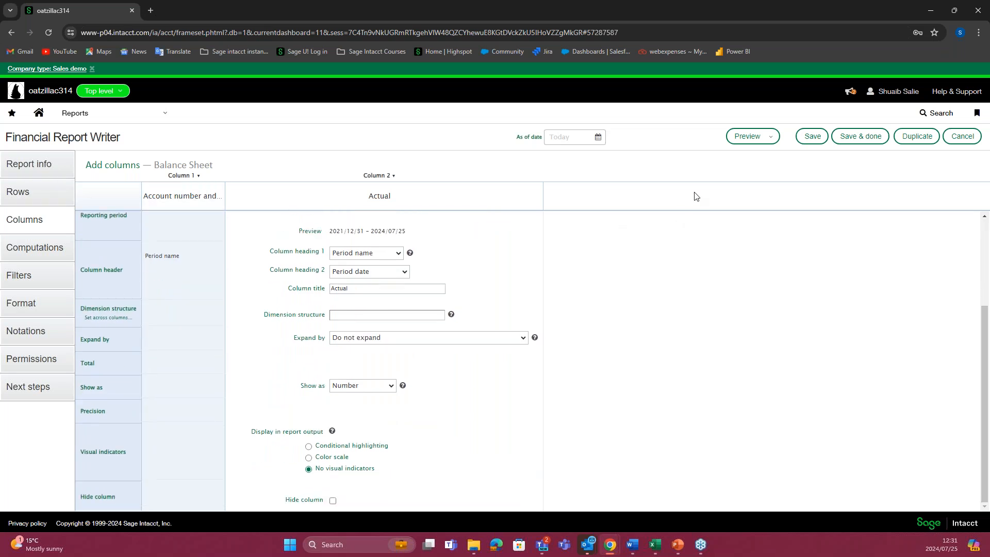
mouse_move(755, 156)
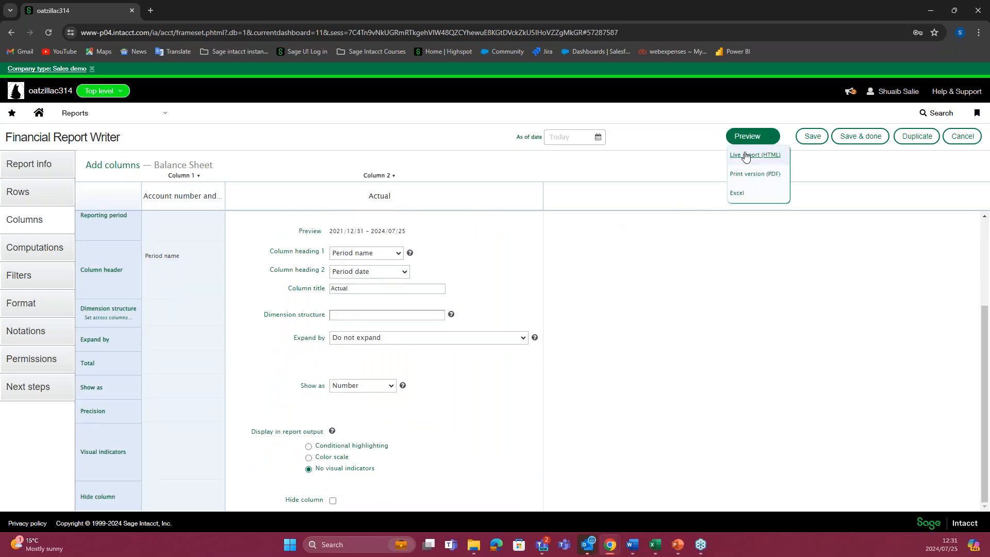
left_click(746, 156)
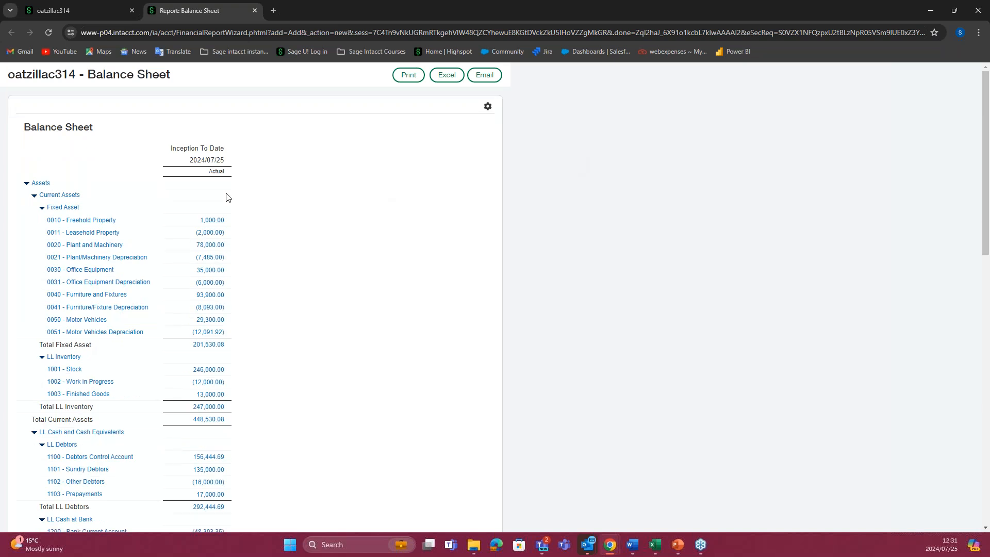
scroll(228, 207, "down", 1)
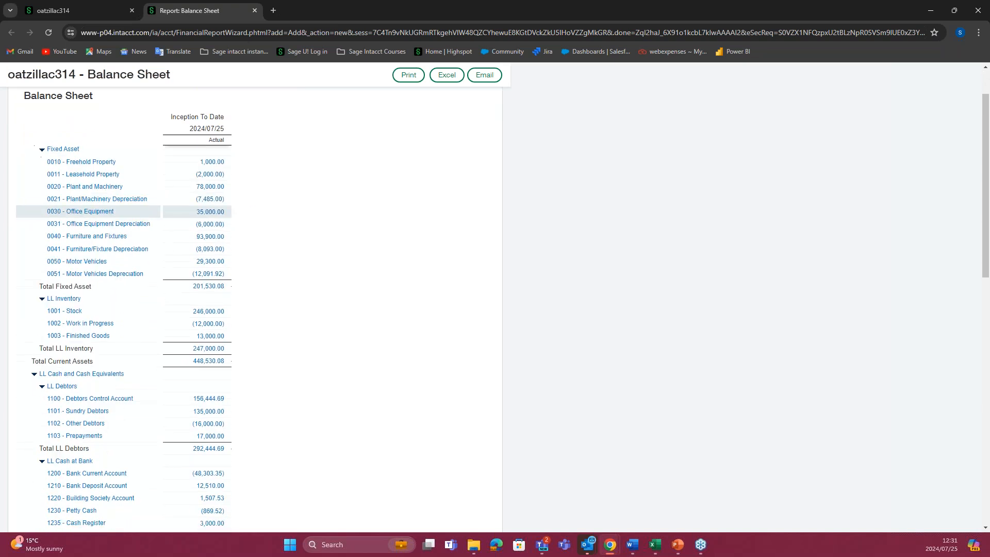
scroll(227, 211, "down", 10)
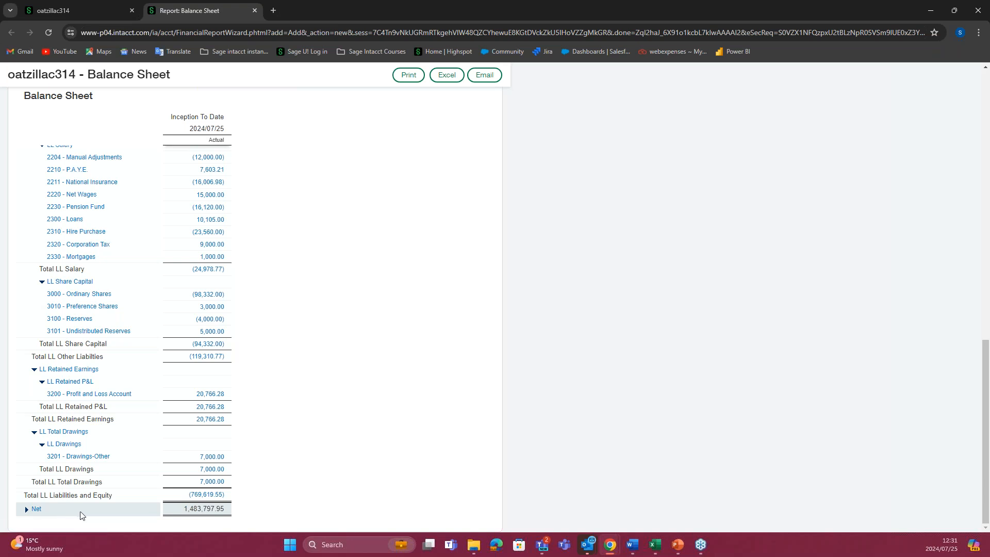
Step: Expand the Net row in the previewed report, compare it with the asset and liability sections, and collapse it
left_click(27, 510)
scroll(88, 335, "down", 3)
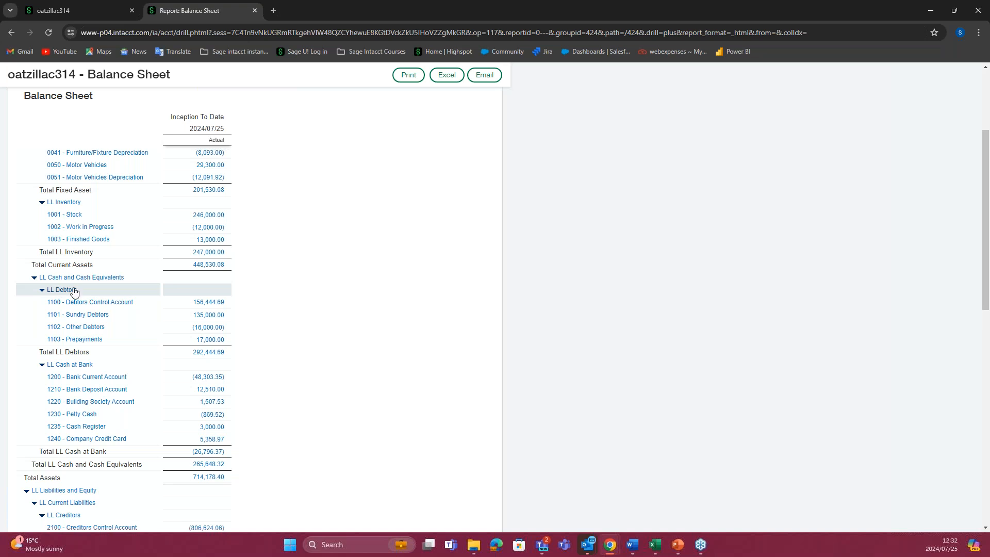
scroll(123, 309, "down", 5)
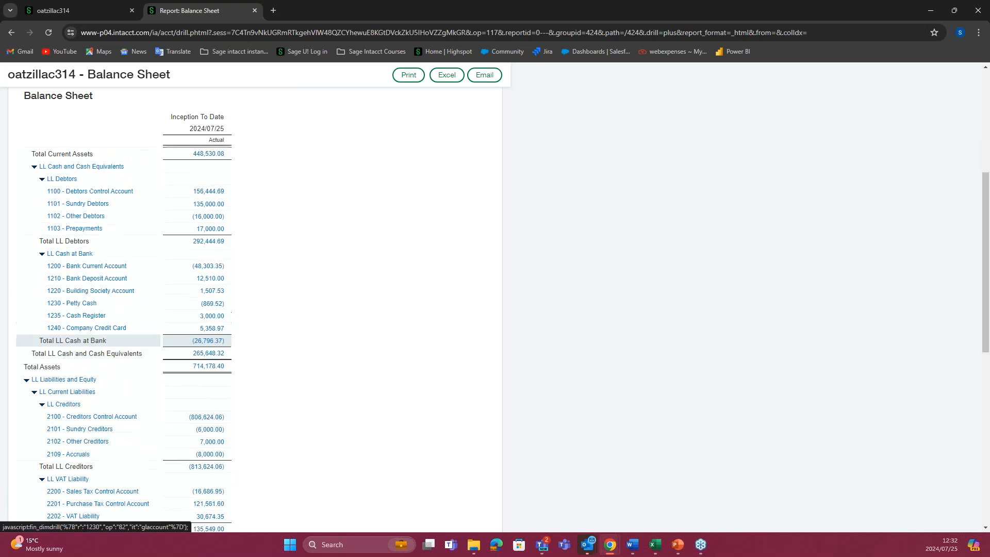
scroll(123, 303, "up", 2)
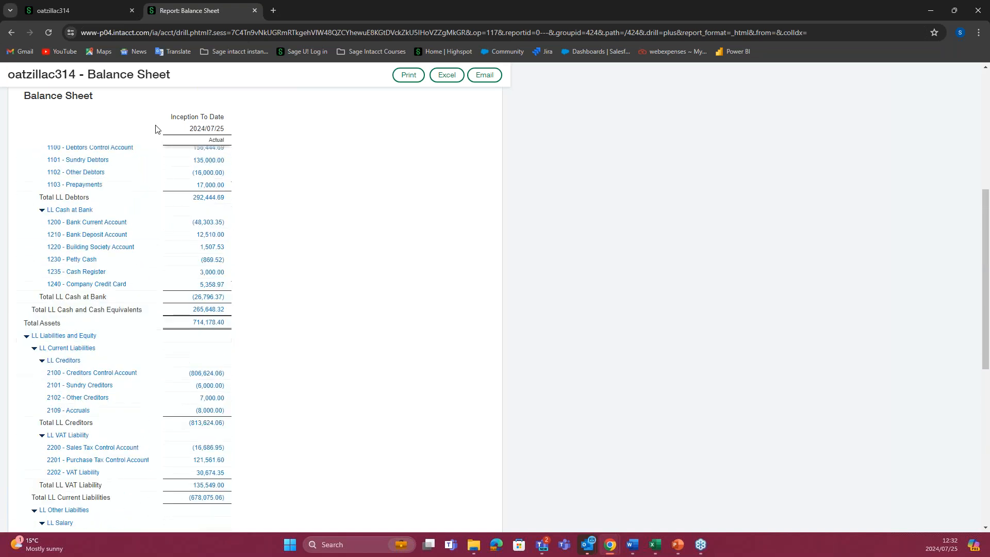
scroll(43, 378, "down", 7)
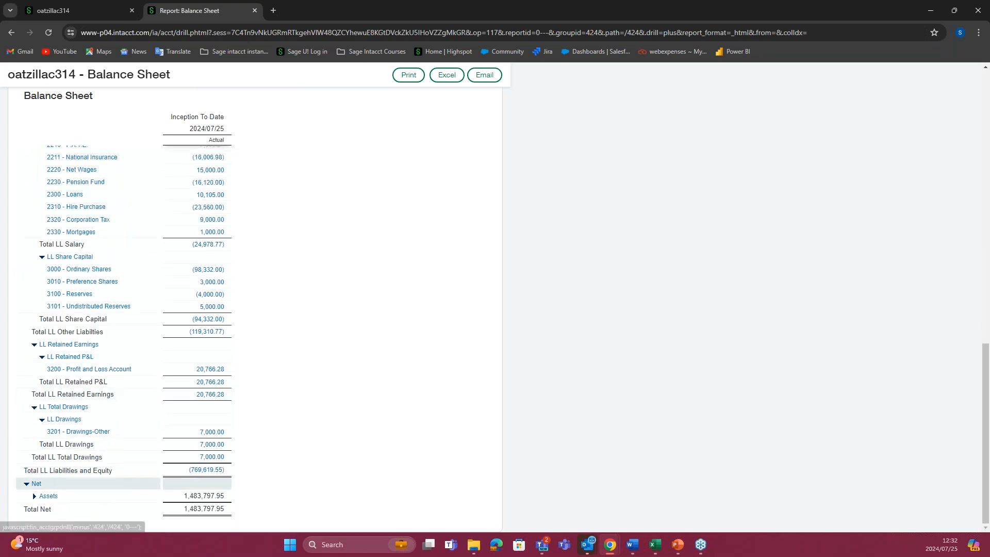
left_click(39, 485)
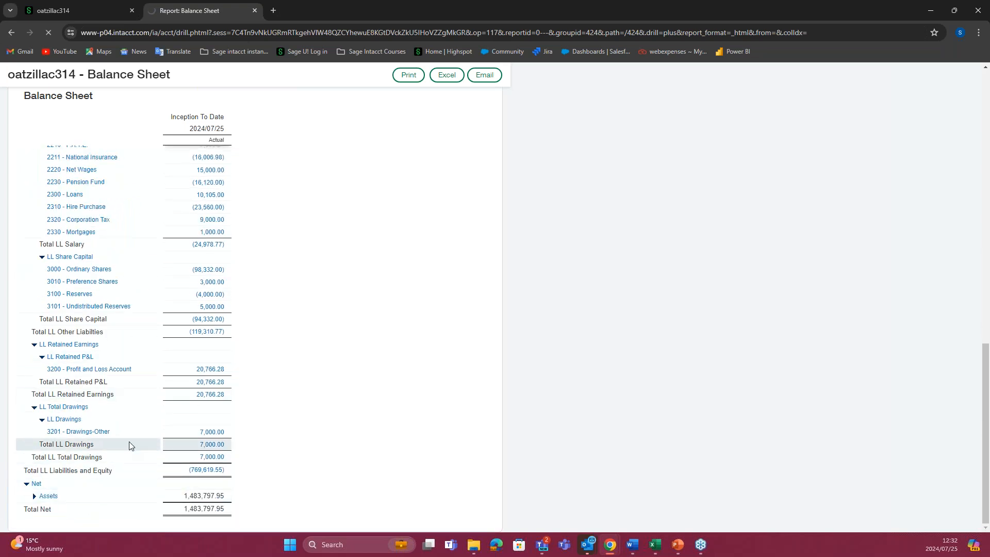
Step: Back in the report writer, filter the report by the department group Sales and Finance--Department Sales and finance--Group
left_click(77, 11)
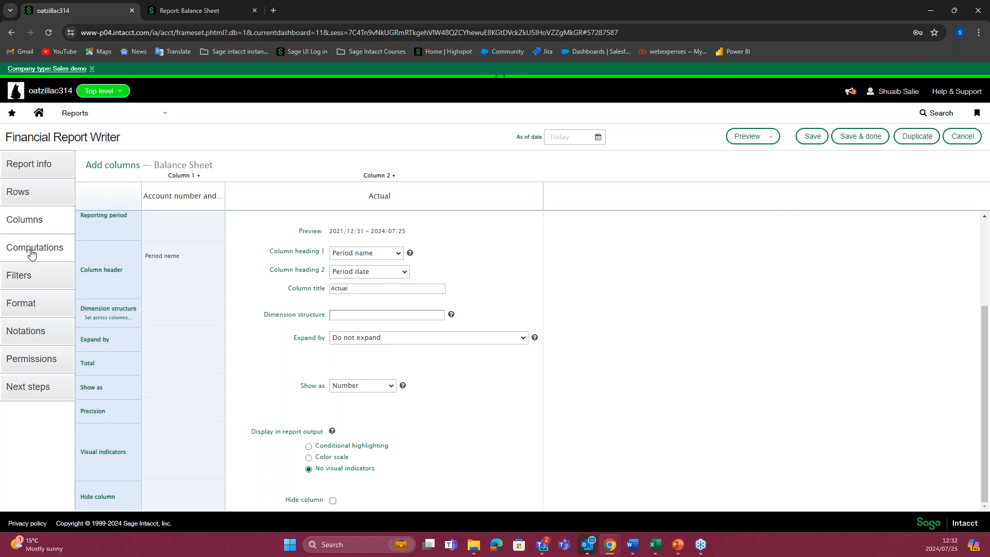
left_click(34, 277)
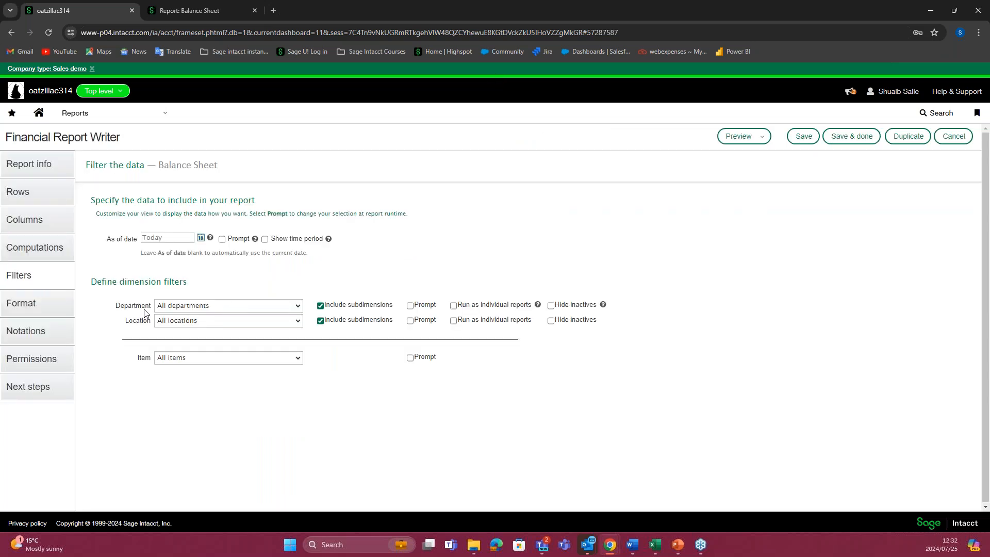
left_click(298, 309)
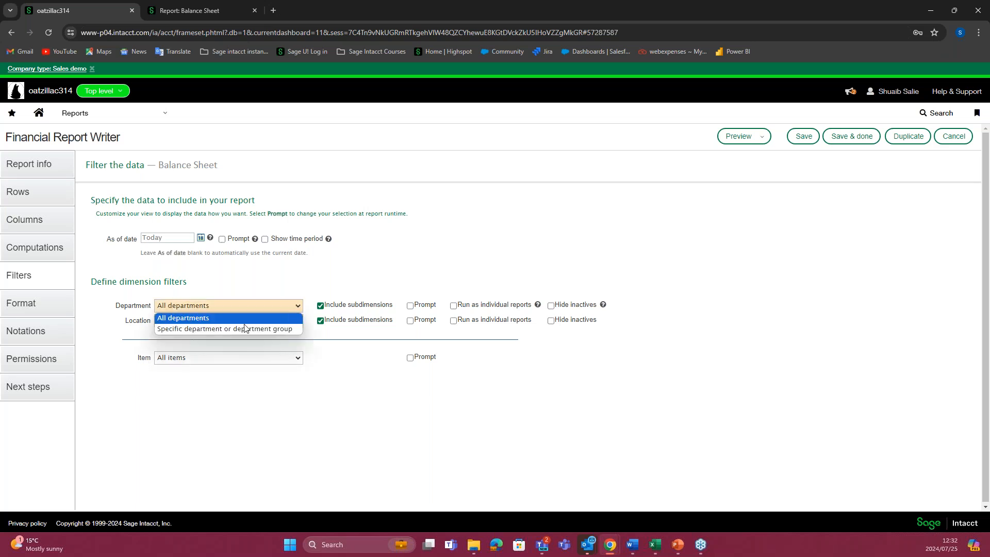
left_click(208, 299)
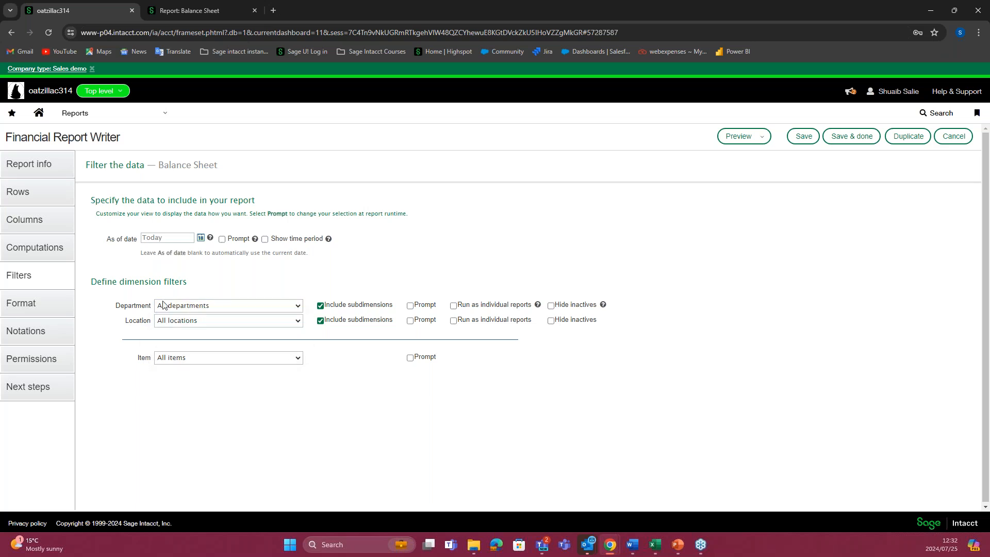
left_click(295, 309)
left_click(210, 329)
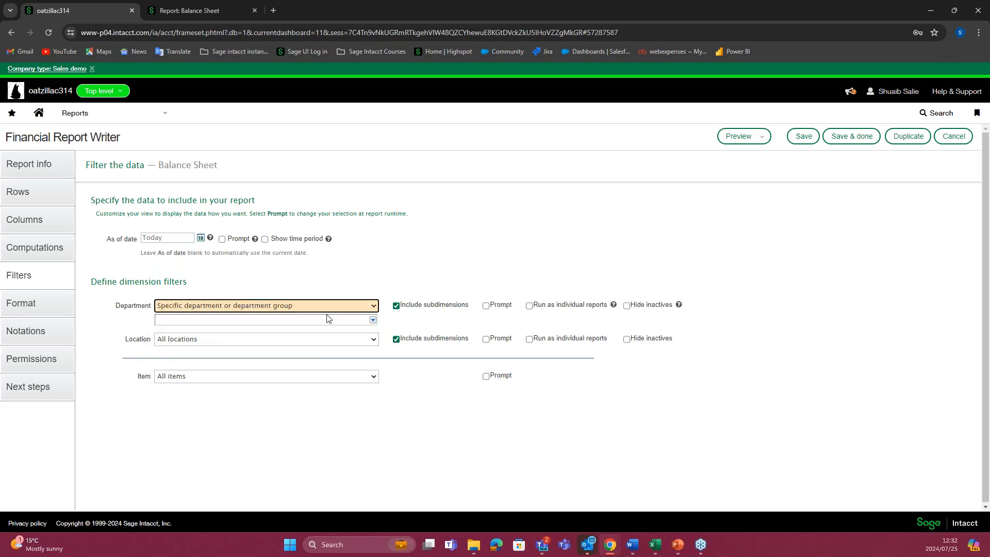
left_click(373, 321)
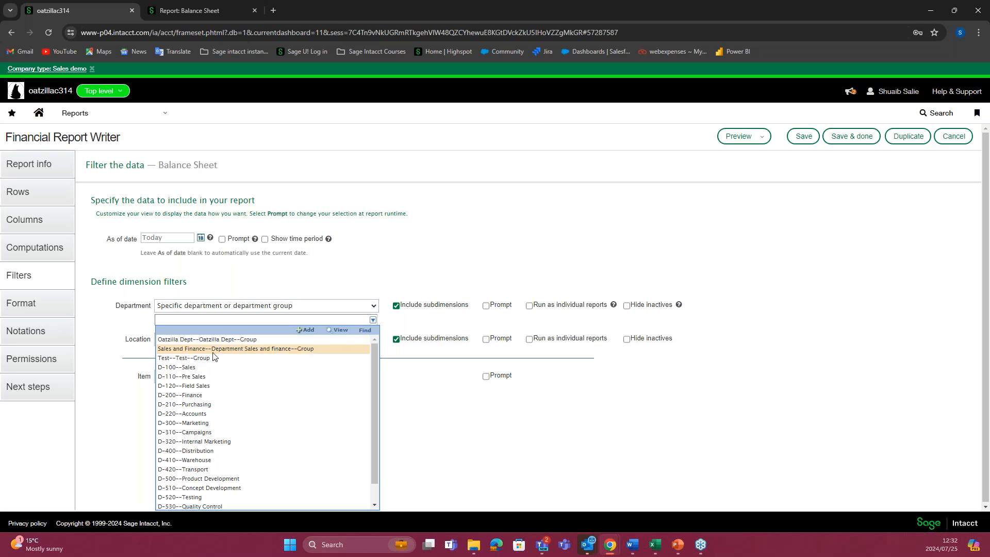
left_click(252, 351)
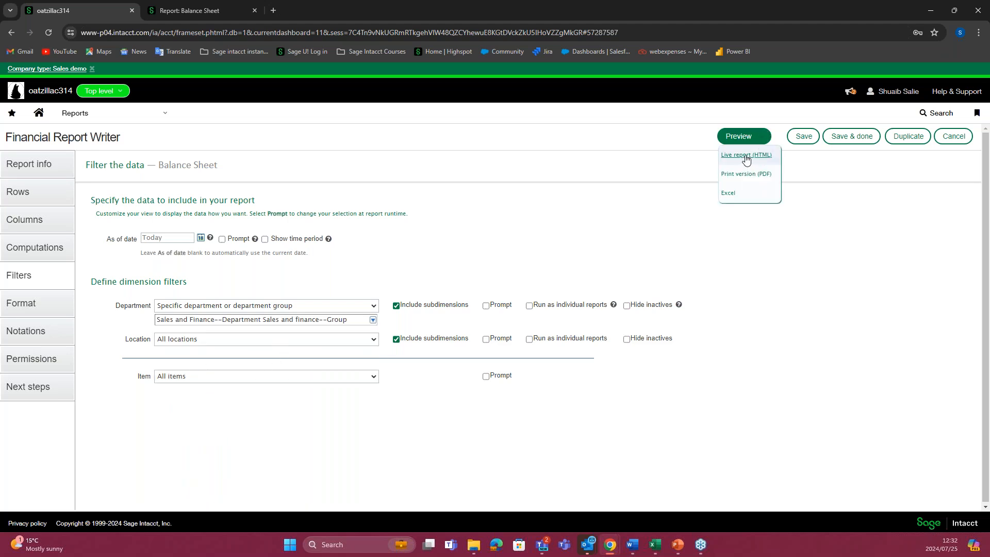
Step: Preview the department-filtered Balance Sheet as a live HTML report and examine the amounts in its asset and liability sections
left_click(751, 155)
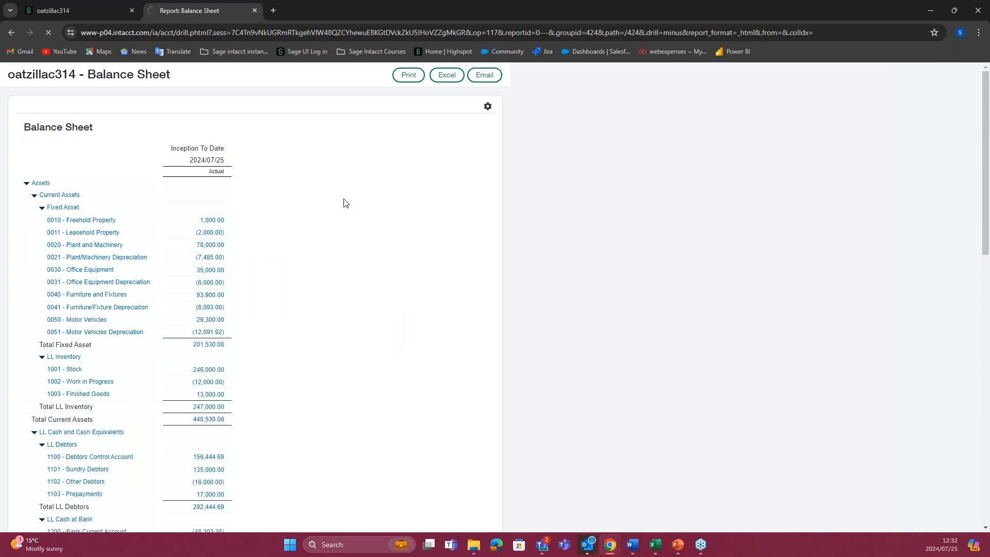
scroll(233, 255, "down", 4)
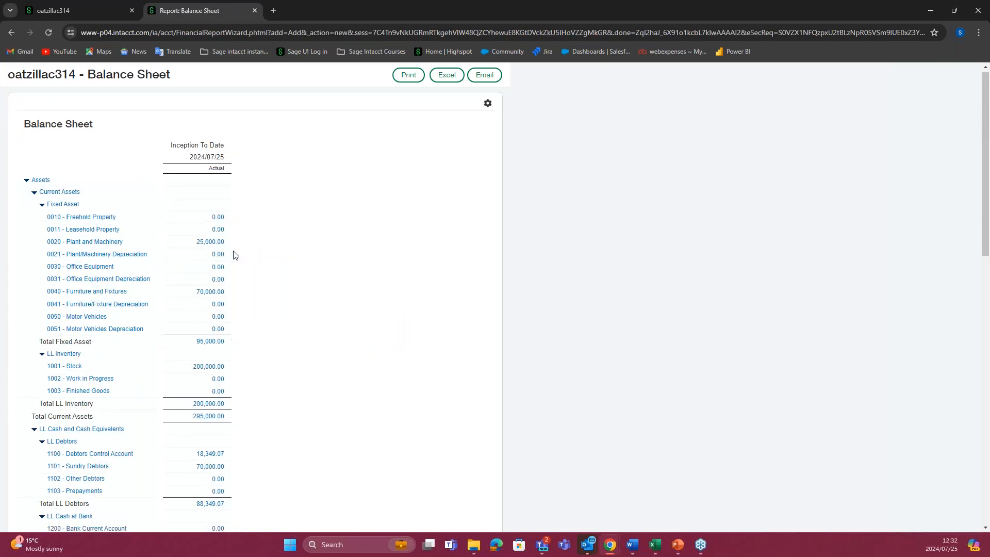
scroll(233, 254, "down", 5)
scroll(234, 254, "up", 7)
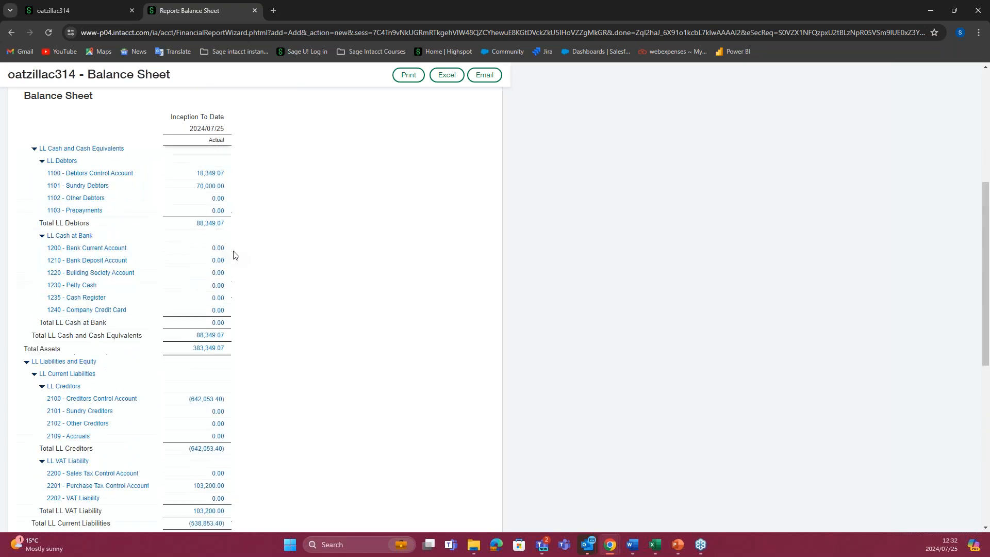
scroll(236, 253, "up", 3)
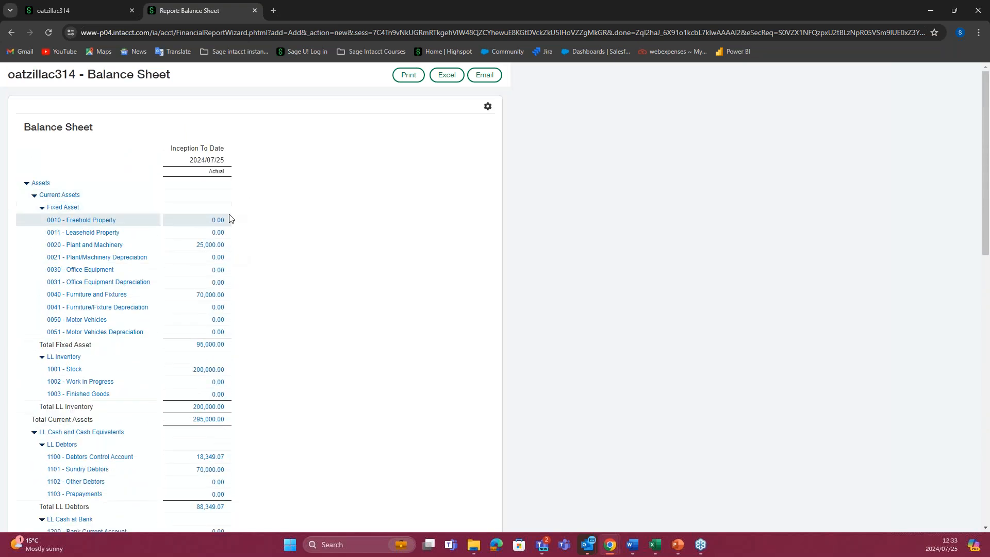
scroll(228, 246, "down", 3)
scroll(228, 250, "down", 3)
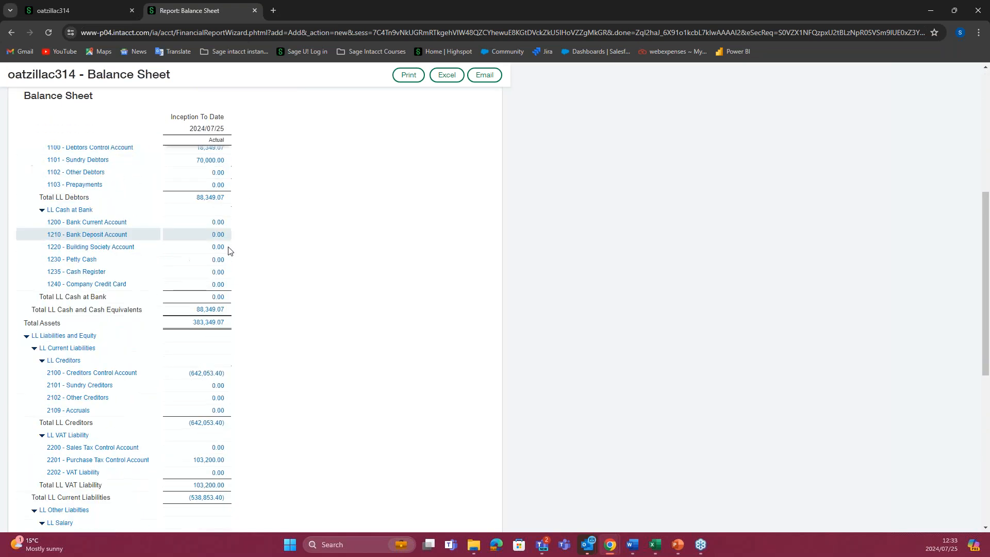
scroll(227, 250, "up", 6)
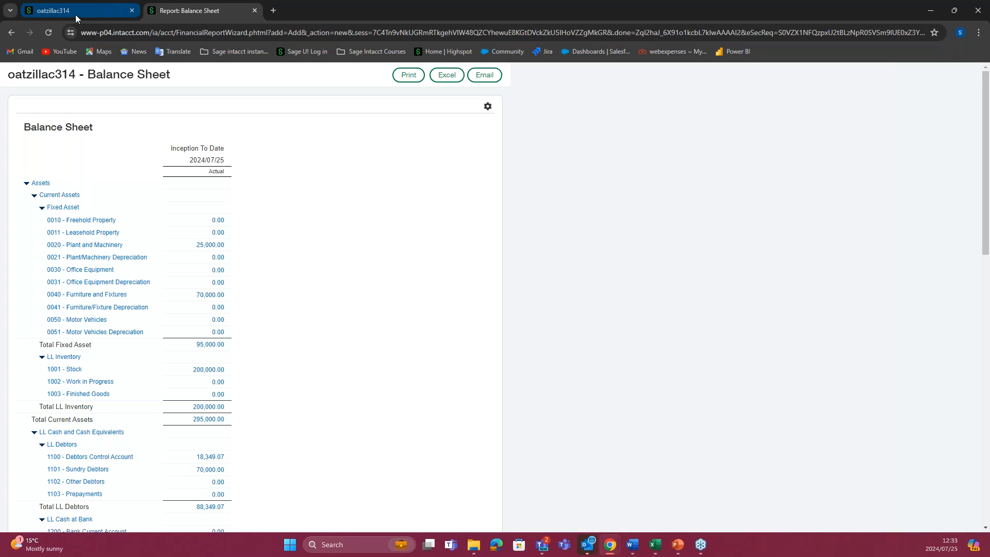
Step: Back in the report writer, reset the Department filter to All departments
mouse_move(80, 9)
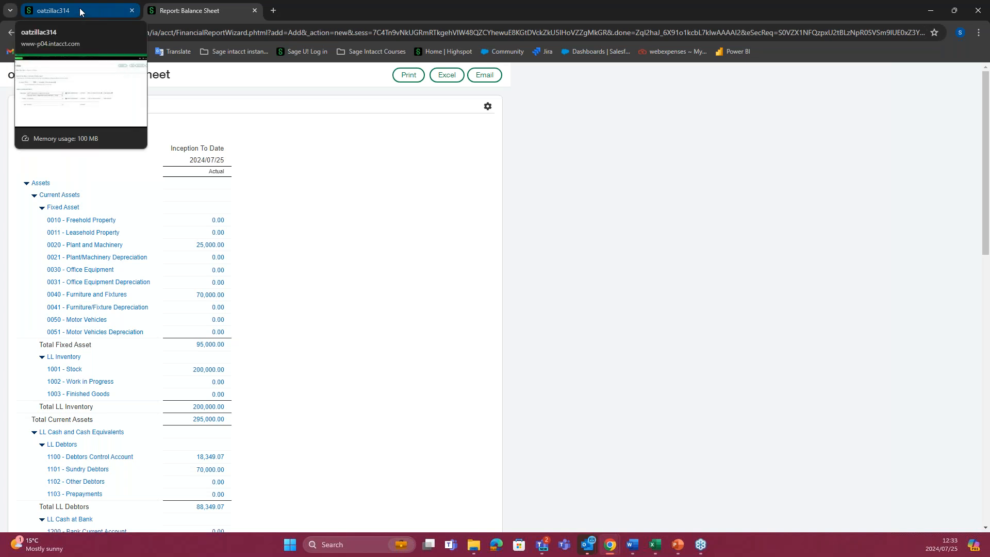
left_click(79, 9)
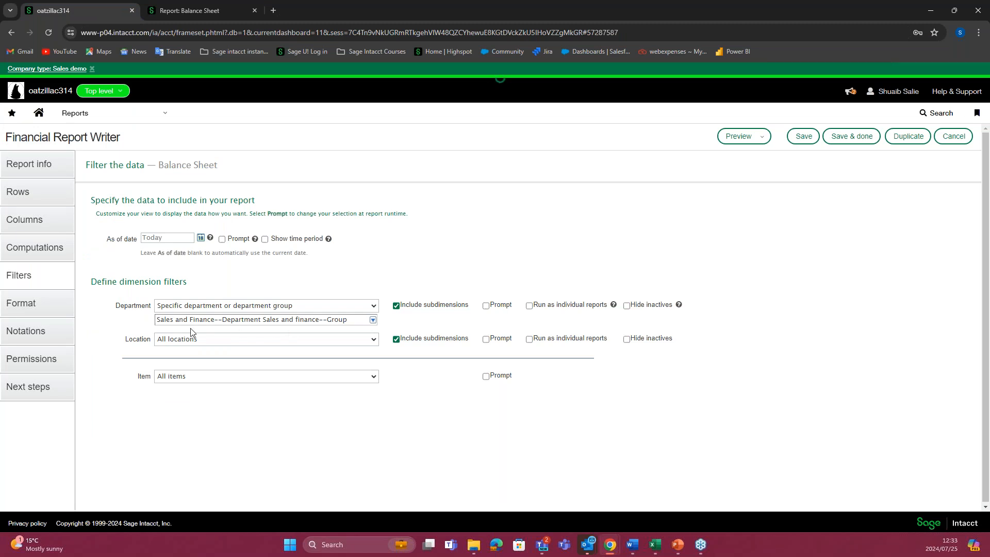
left_click(372, 321)
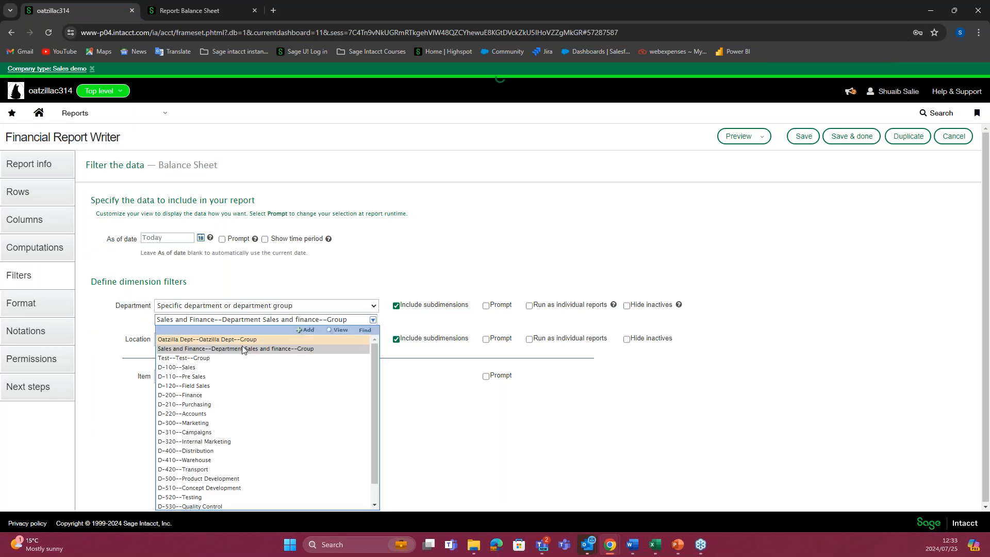
left_click(369, 307)
left_click(328, 316)
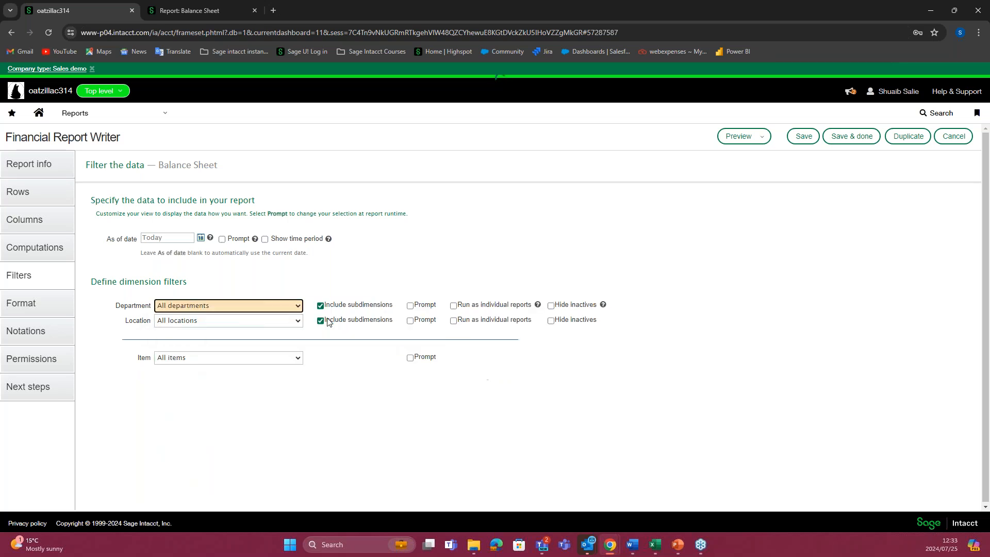
Step: Try filtering Location by a specific location or location group, and review the available choices without picking one
left_click(297, 320)
left_click(272, 342)
left_click(373, 335)
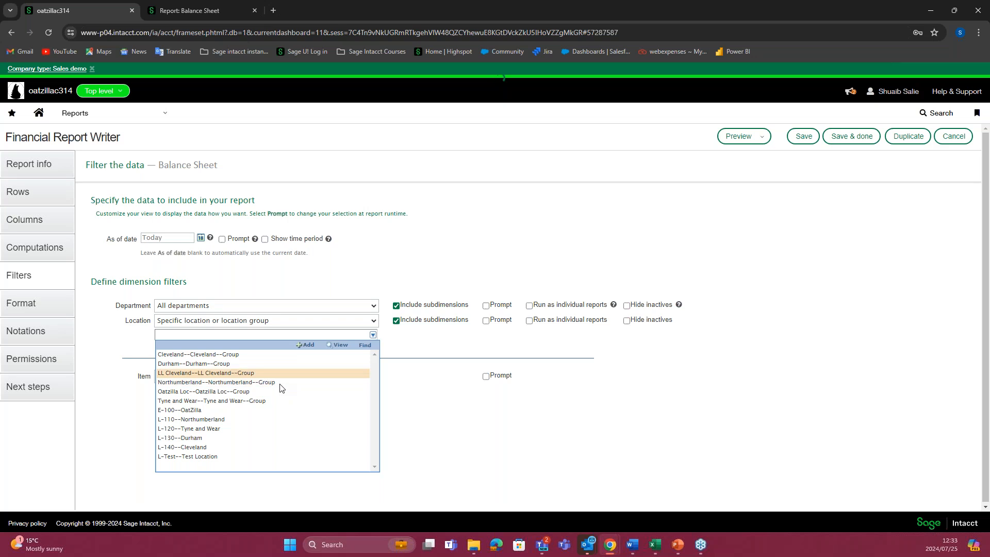
left_click(122, 351)
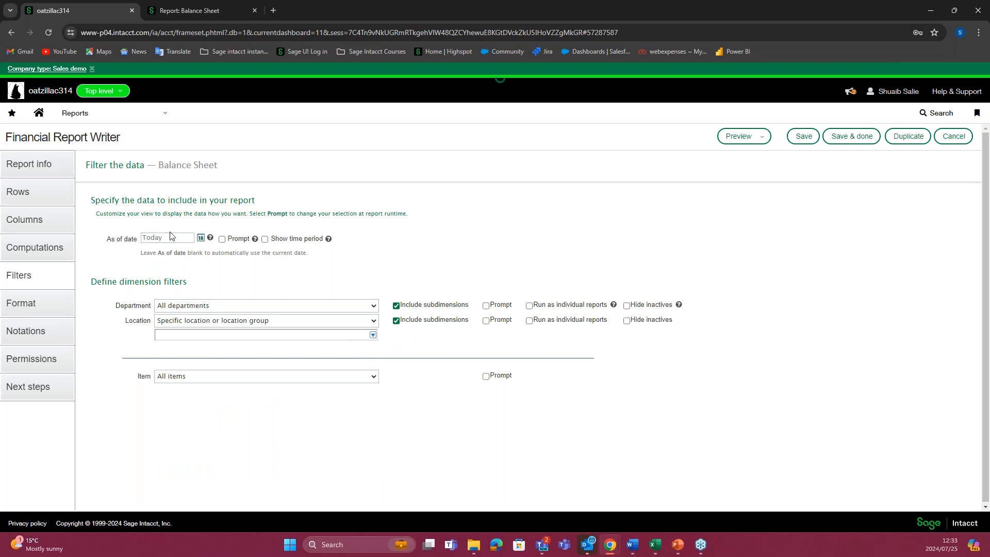
Step: Enable Prompt and Show time period for the As of date, and check the date range preview of Column 2
left_click(222, 239)
left_click(47, 220)
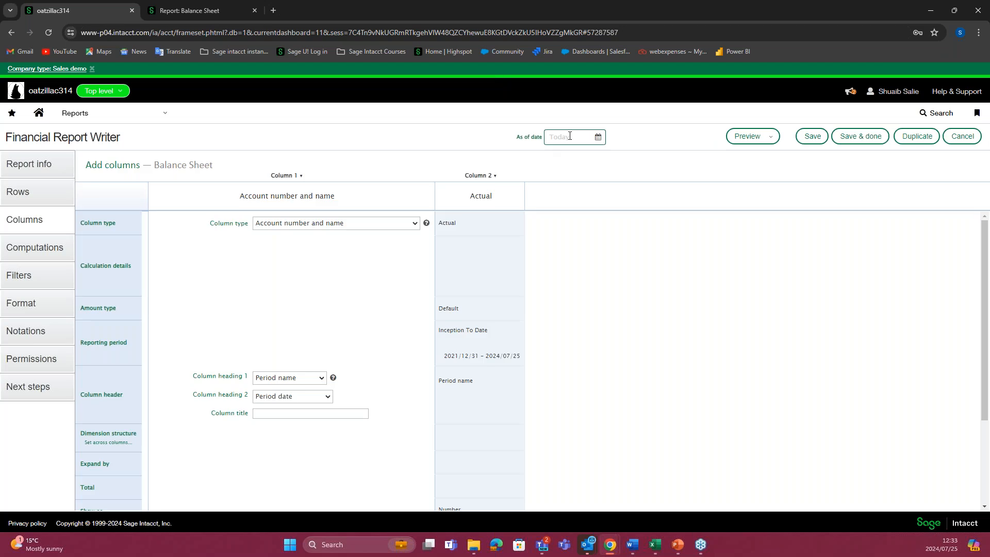
left_click(567, 139)
left_click(514, 356)
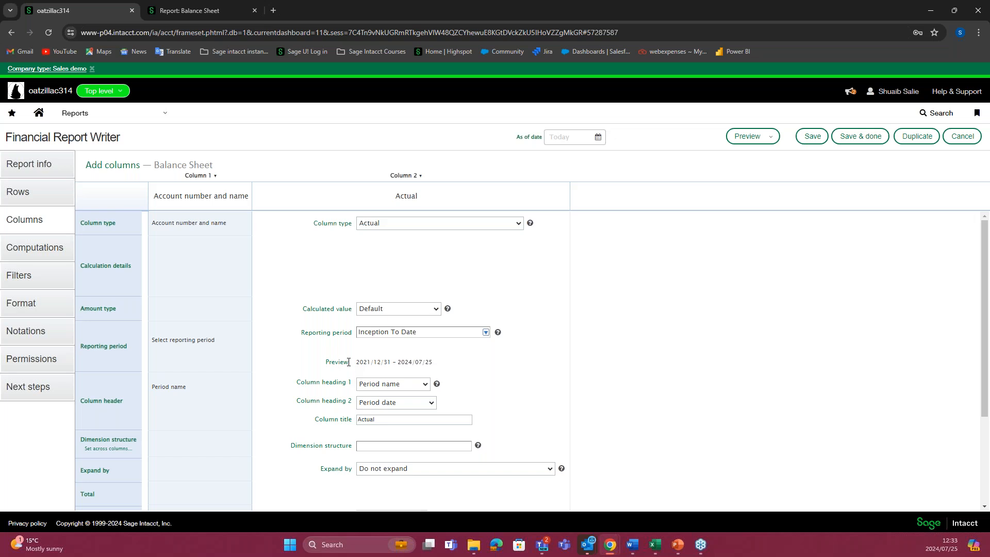
left_click_drag(358, 364, 439, 365)
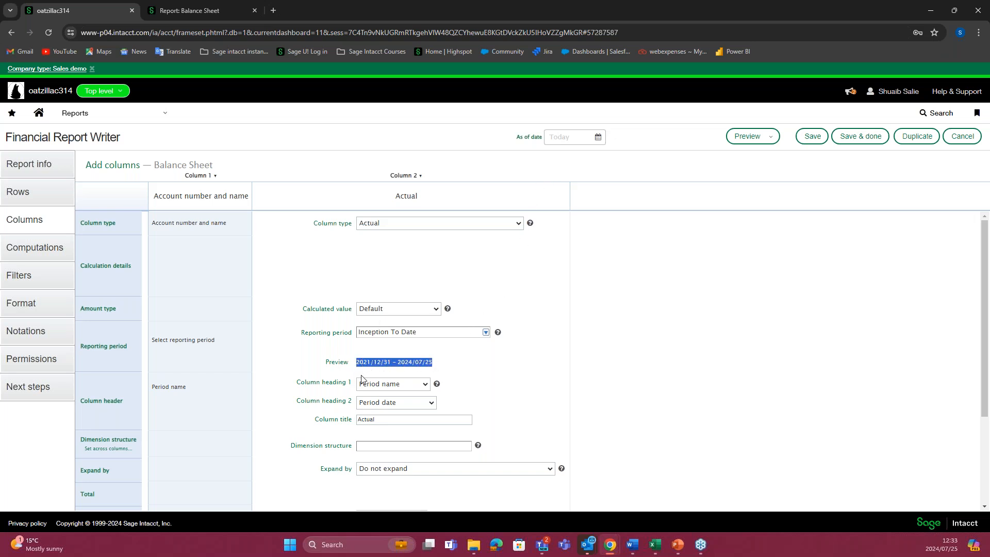
Step: Enable runtime prompts for the Department, Location and Item dimension filters
left_click(35, 274)
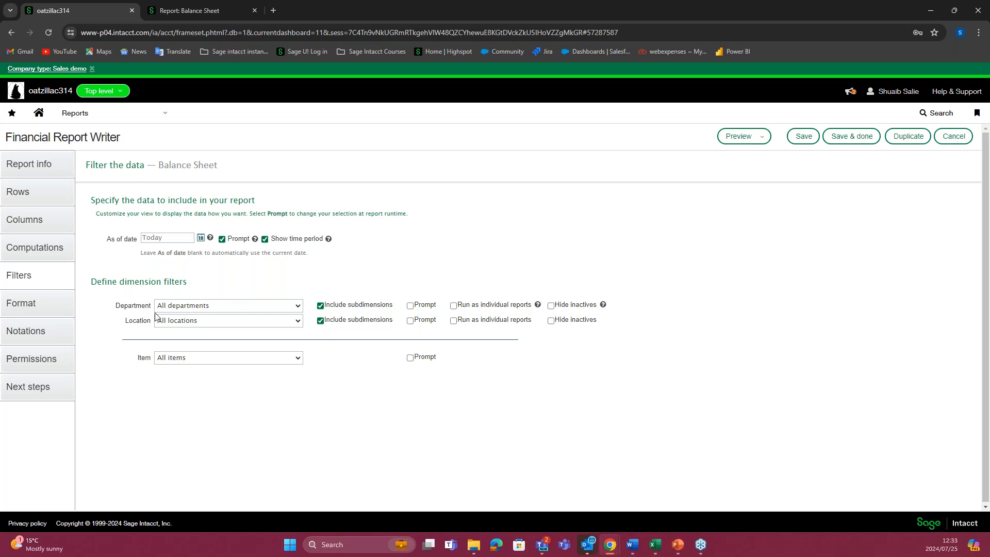
left_click(410, 305)
left_click(410, 321)
left_click(411, 358)
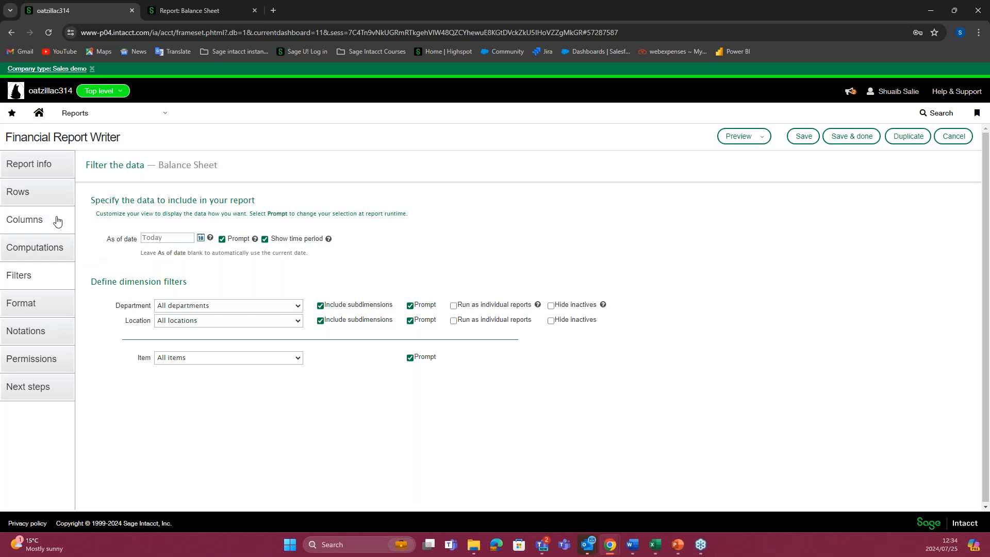
Step: In the report's column setup, set Column 2's dimension structure to the Location structure Durham
left_click(46, 235)
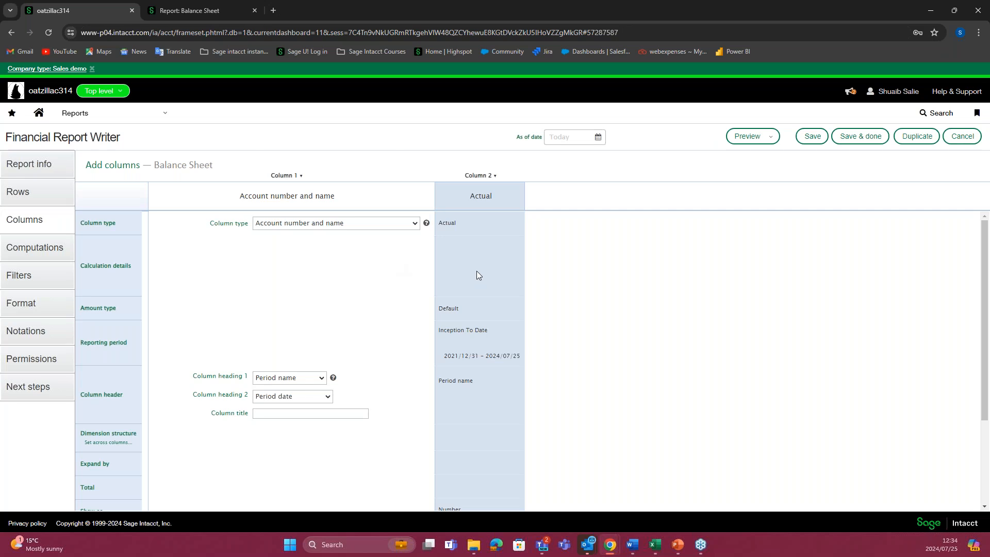
scroll(428, 392, "down", 2)
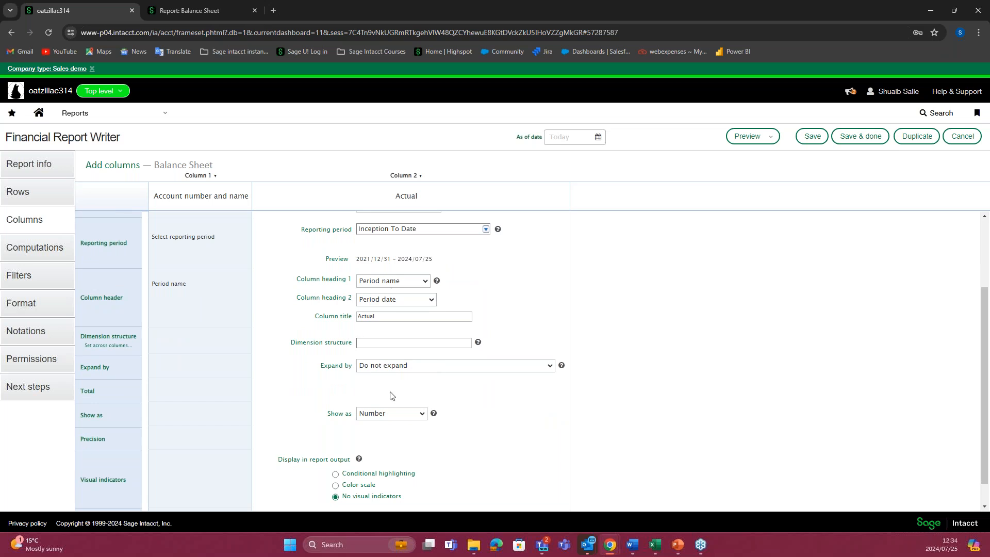
scroll(394, 371, "down", 1)
left_click(398, 317)
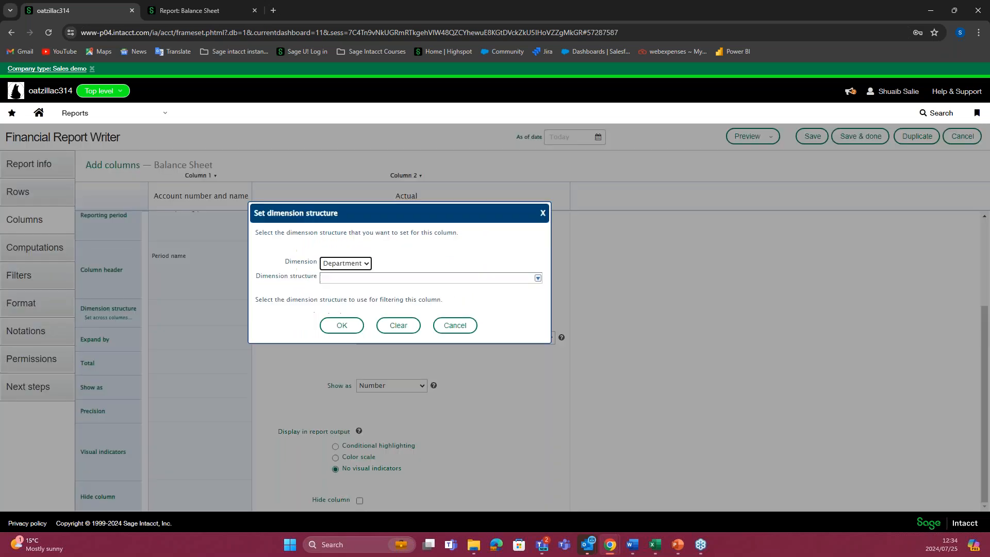
left_click(368, 265)
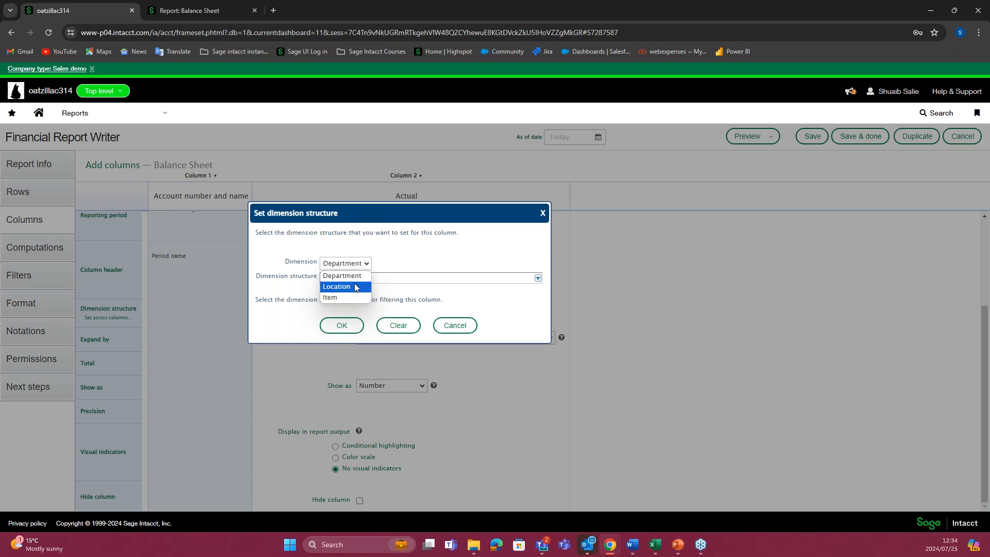
left_click(354, 284)
left_click(537, 278)
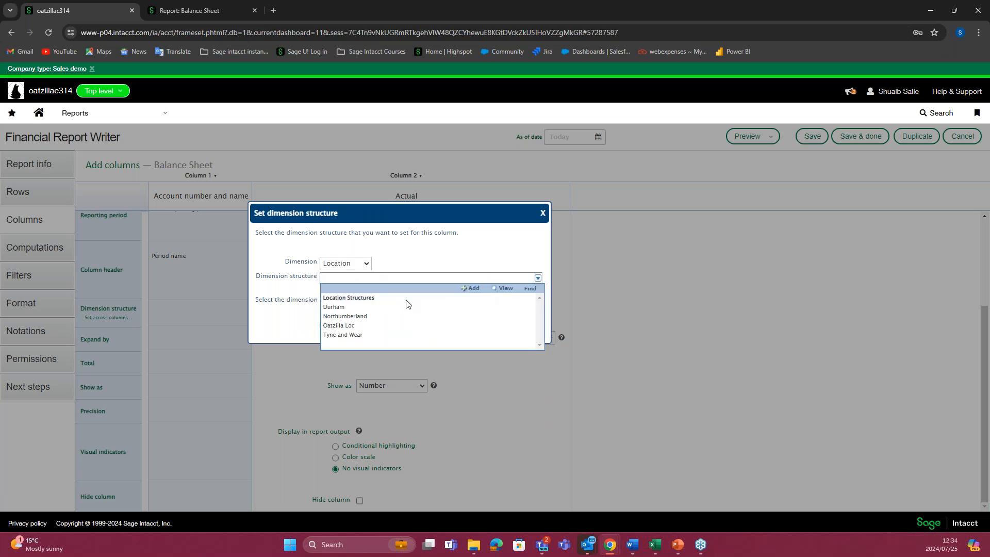
left_click(345, 308)
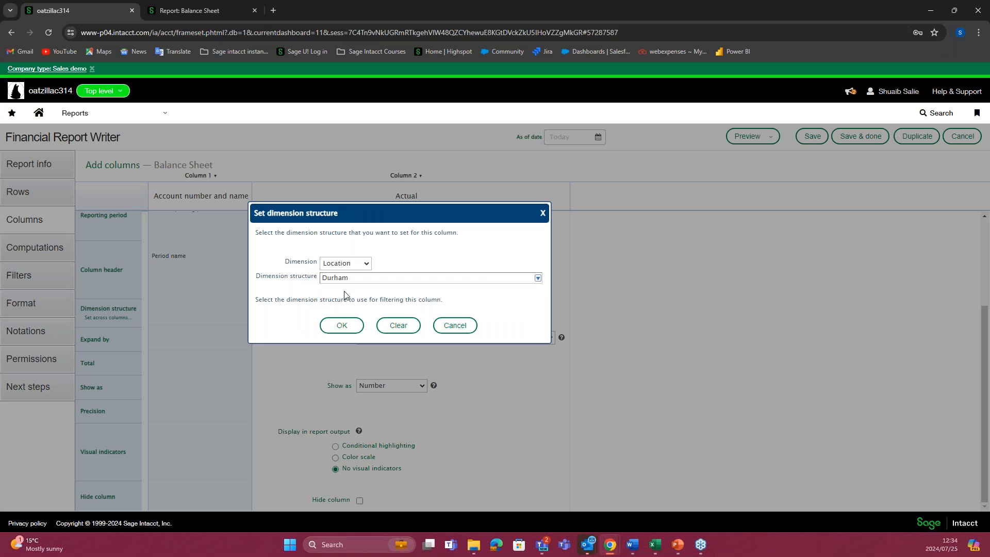
left_click(343, 326)
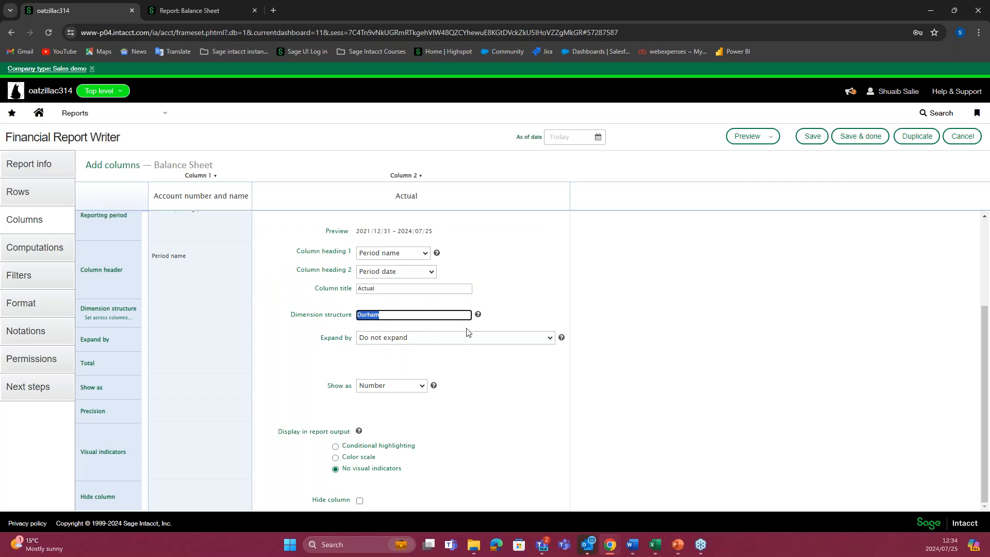
Step: Preview the balance sheet as a live HTML report and examine the column heading and account balances for Durham
left_click(768, 136)
left_click(753, 157)
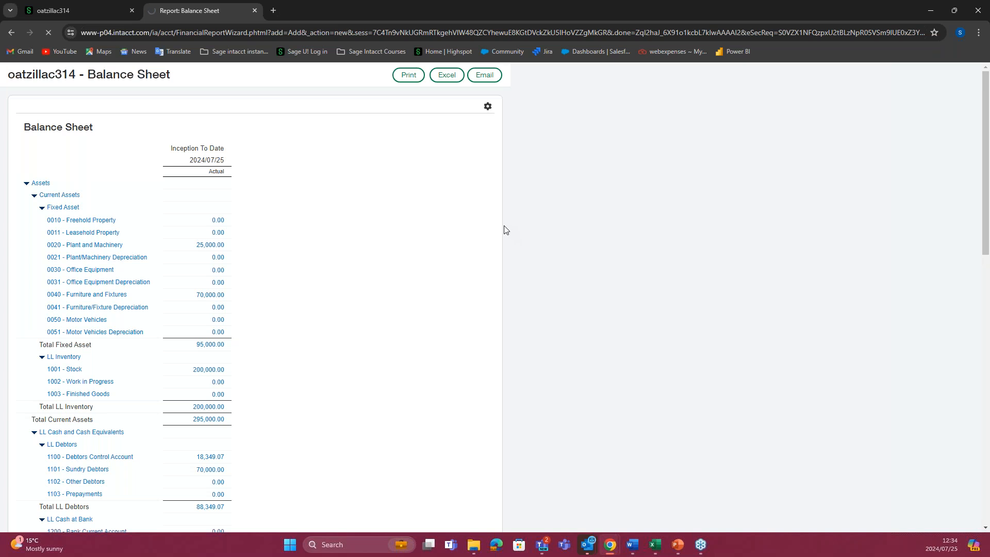
left_click_drag(200, 148, 230, 149)
left_click(235, 161)
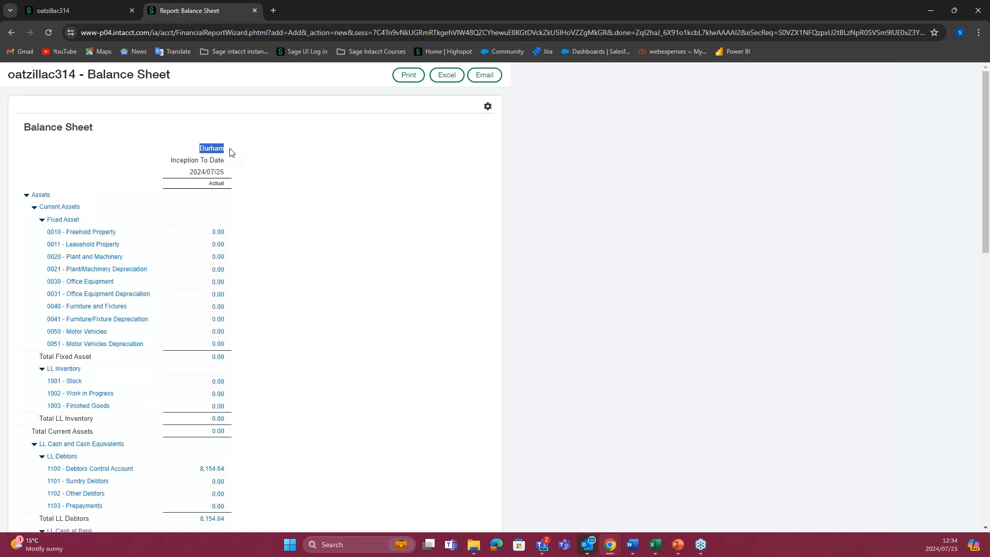
scroll(249, 193, "down", 8)
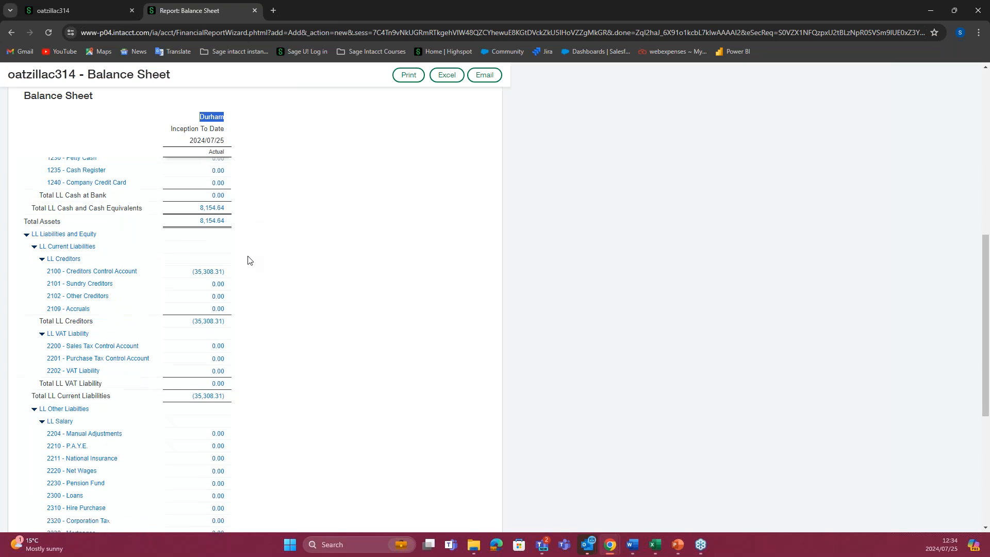
scroll(249, 268, "down", 5)
scroll(259, 265, "up", 8)
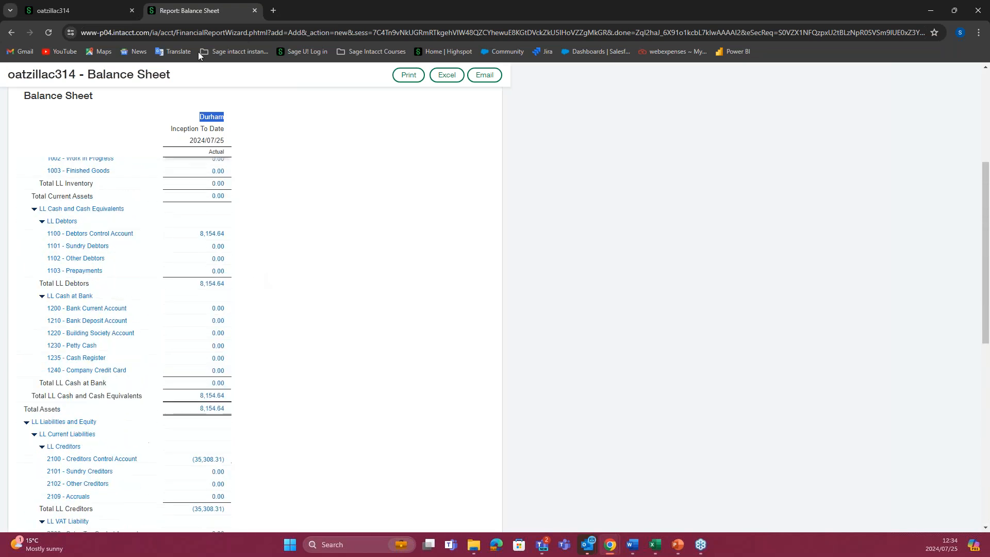
Step: Back in the report writer, expand Column 2 by Departments, showing "Departments – One level down, with roll-up"
left_click(112, 16)
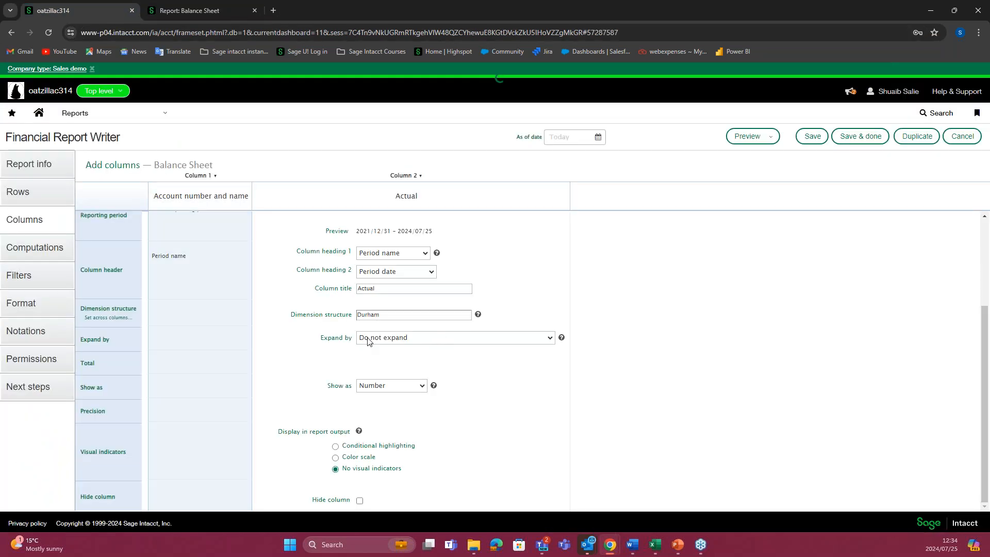
left_click(549, 338)
left_click(461, 367)
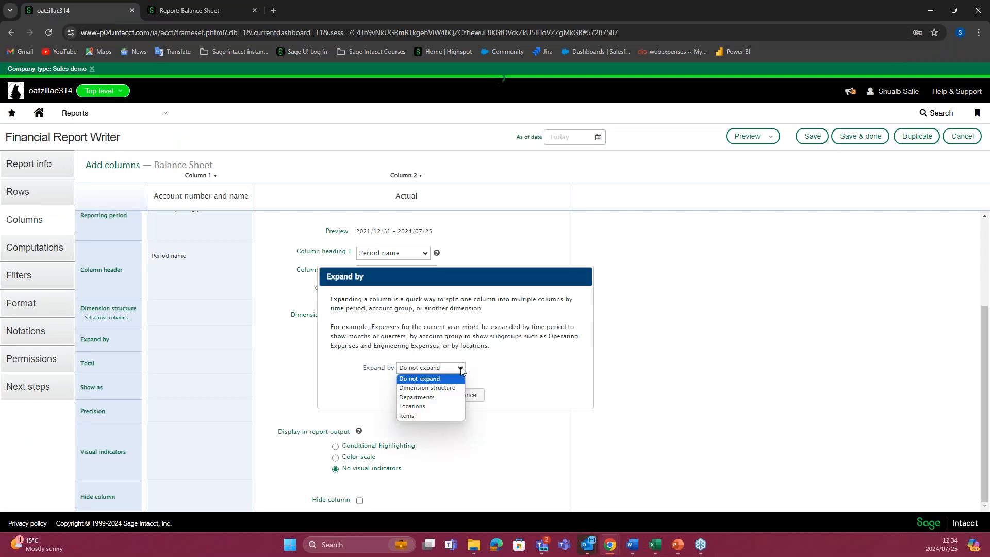
left_click(448, 397)
left_click_drag(500, 282, 710, 237)
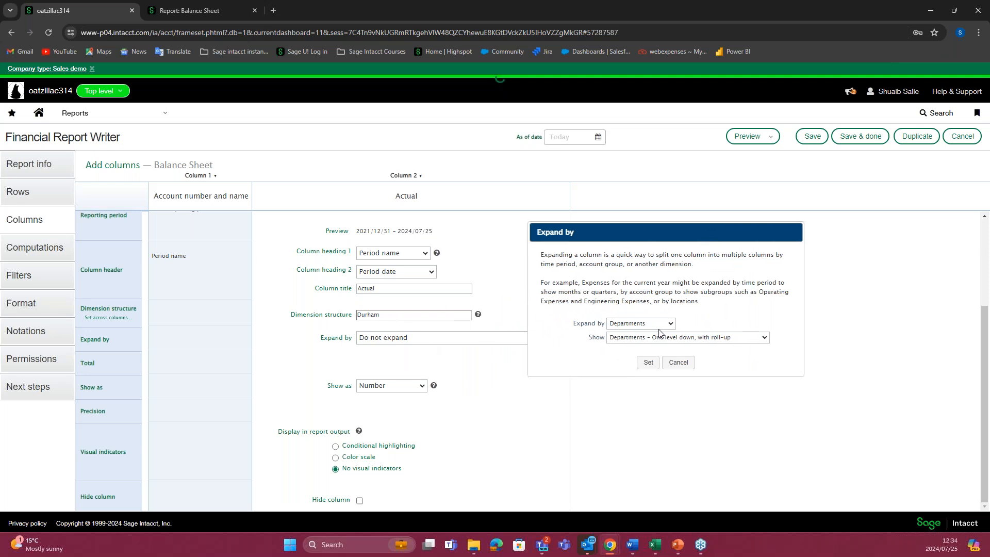
left_click_drag(638, 235, 610, 190)
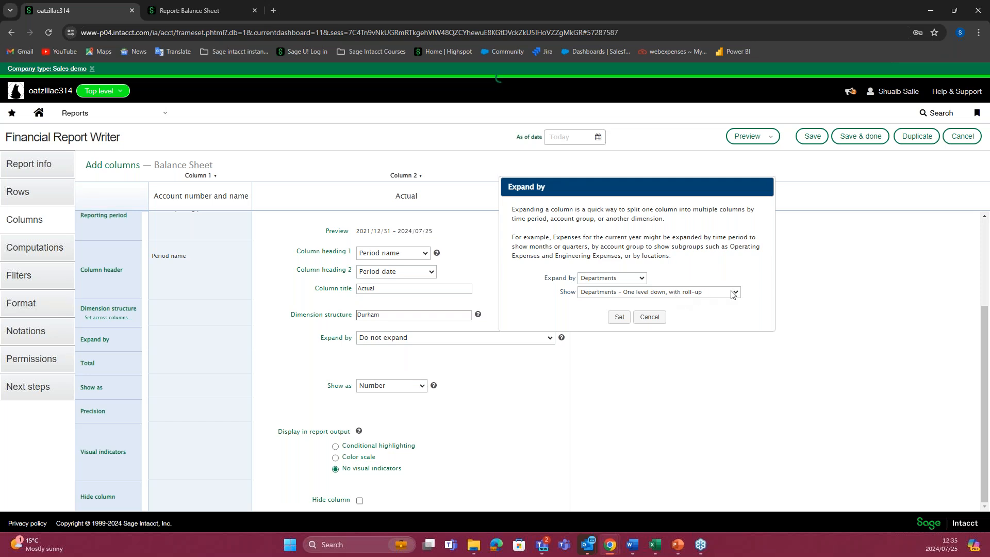
left_click(616, 283)
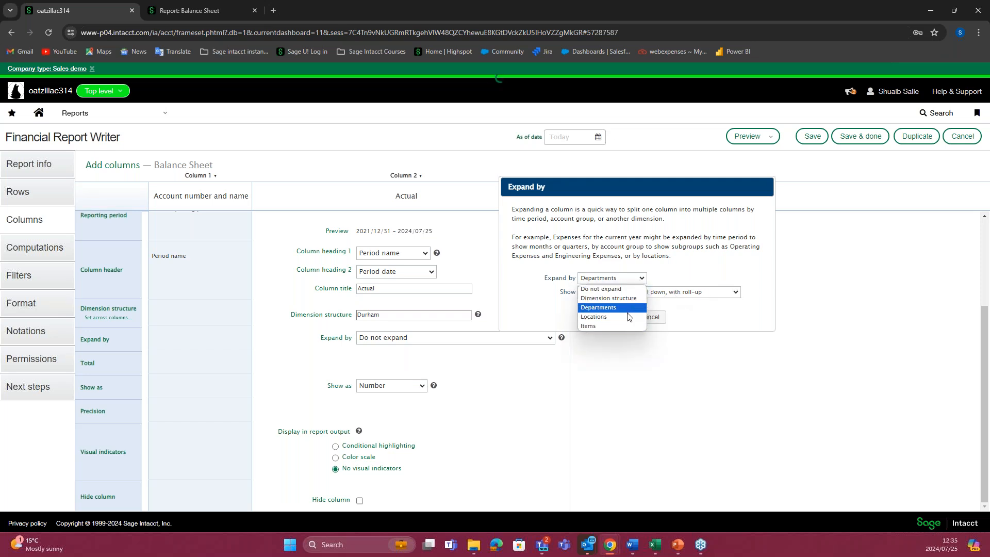
left_click(614, 282)
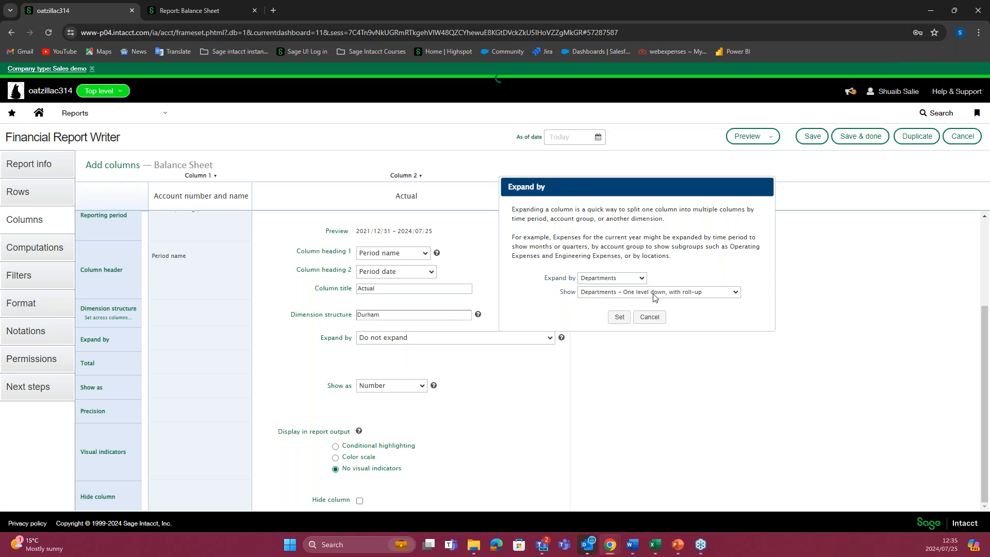
left_click(734, 293)
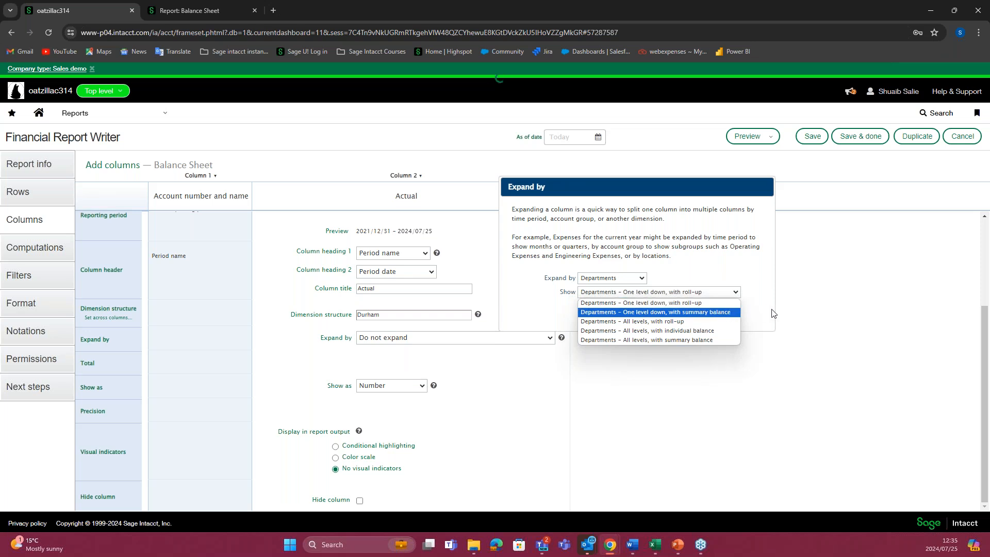
left_click(691, 303)
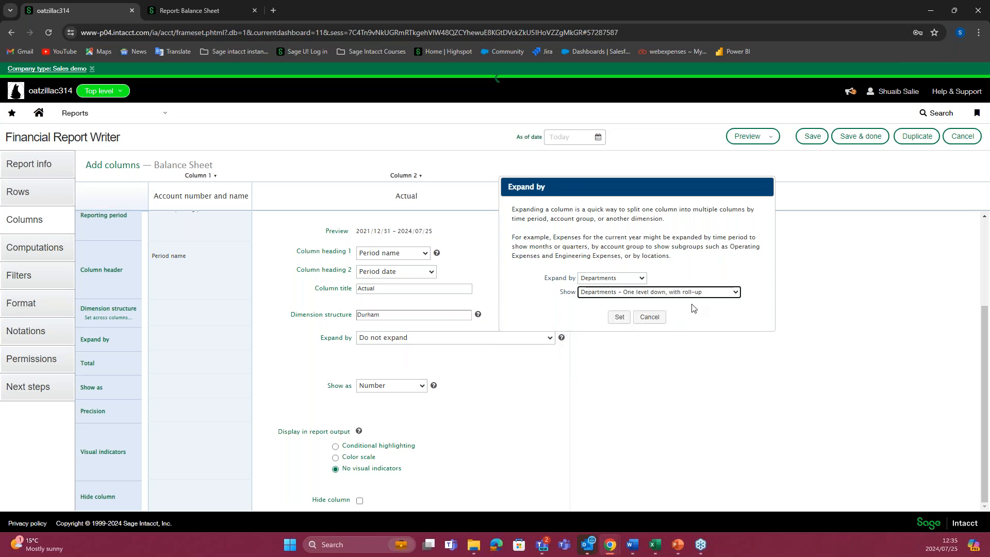
left_click_drag(660, 190, 448, 205)
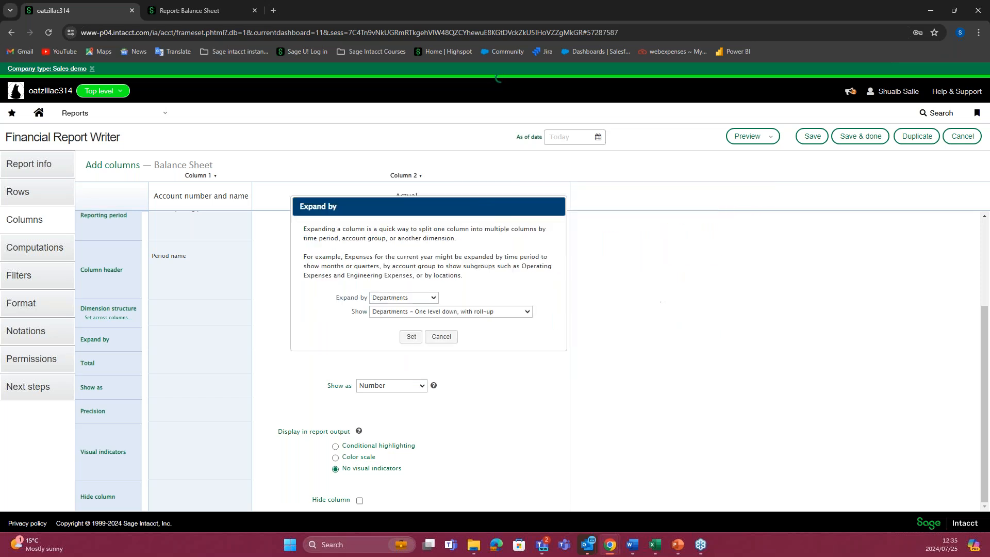
left_click(409, 336)
Step: Preview the live HTML report and examine the separate department columns and the All Departments total column
left_click(747, 136)
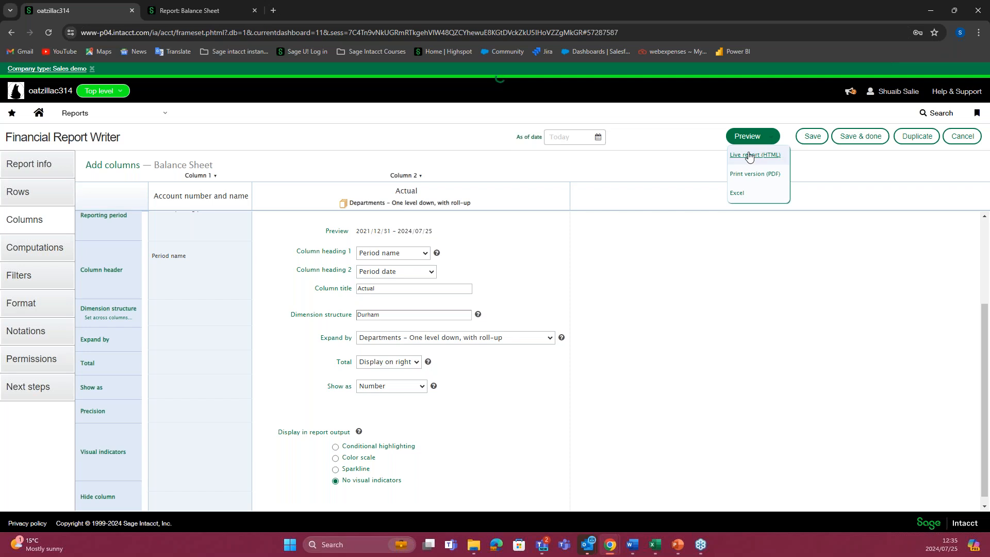
left_click(746, 155)
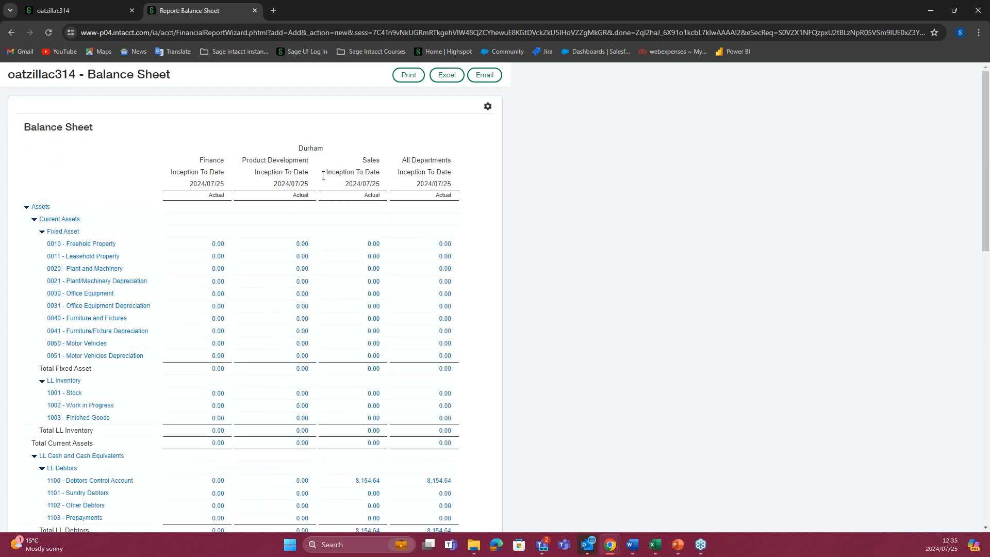
scroll(314, 250, "down", 5)
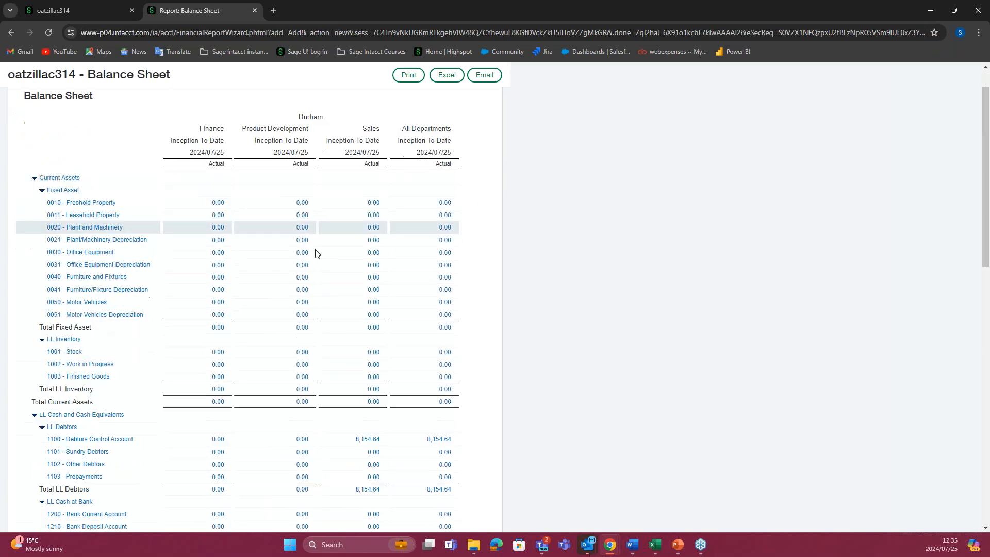
scroll(316, 254, "up", 5)
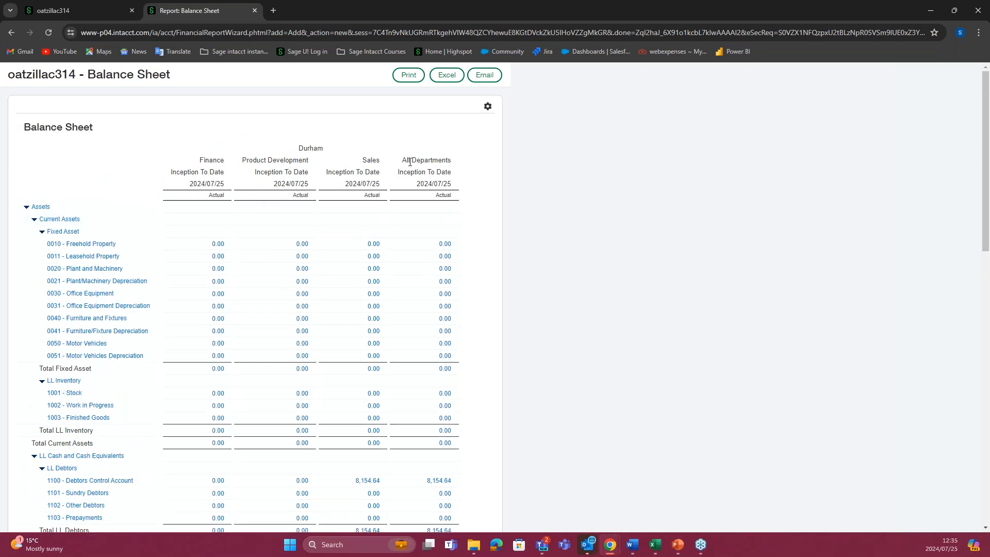
left_click_drag(402, 160, 452, 161)
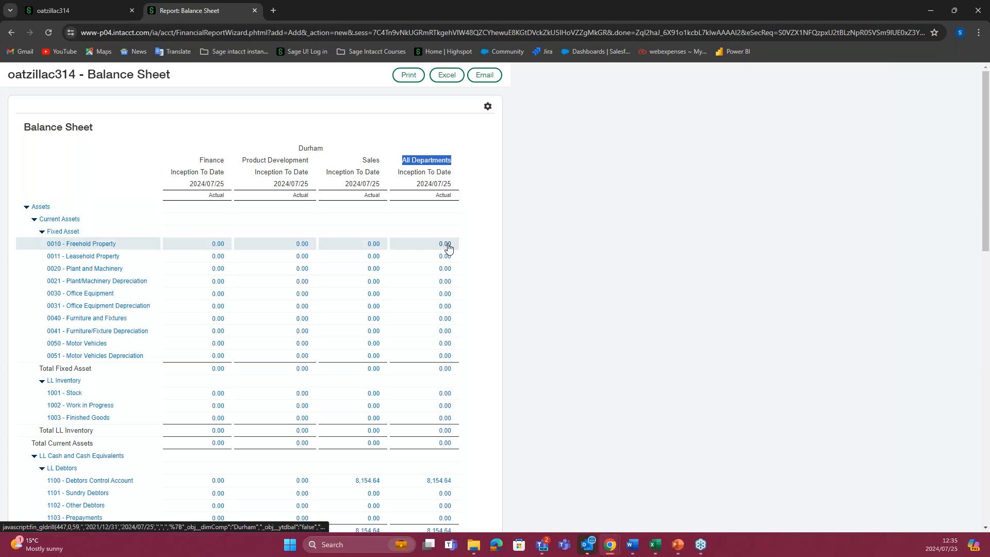
scroll(451, 247, "down", 2)
scroll(452, 250, "down", 2)
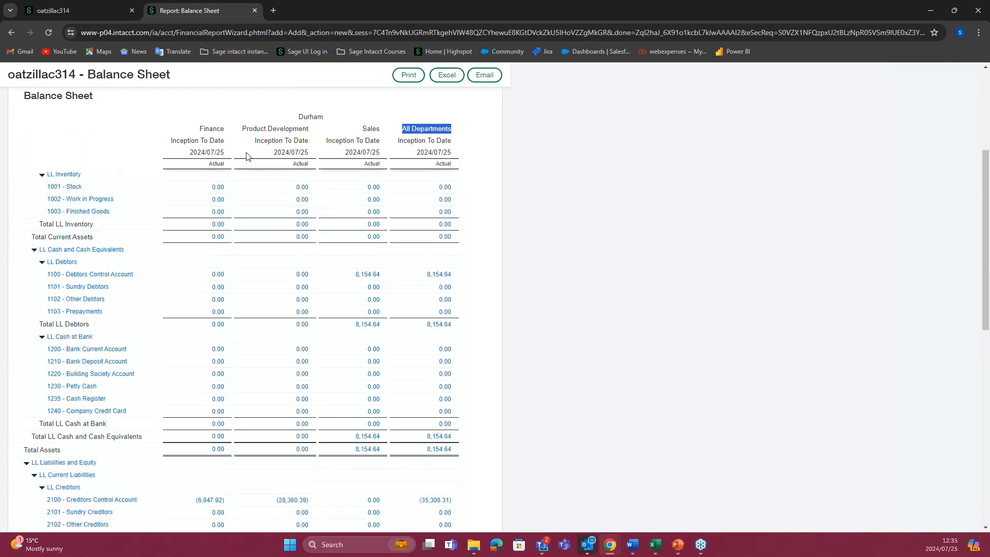
left_click(77, 10)
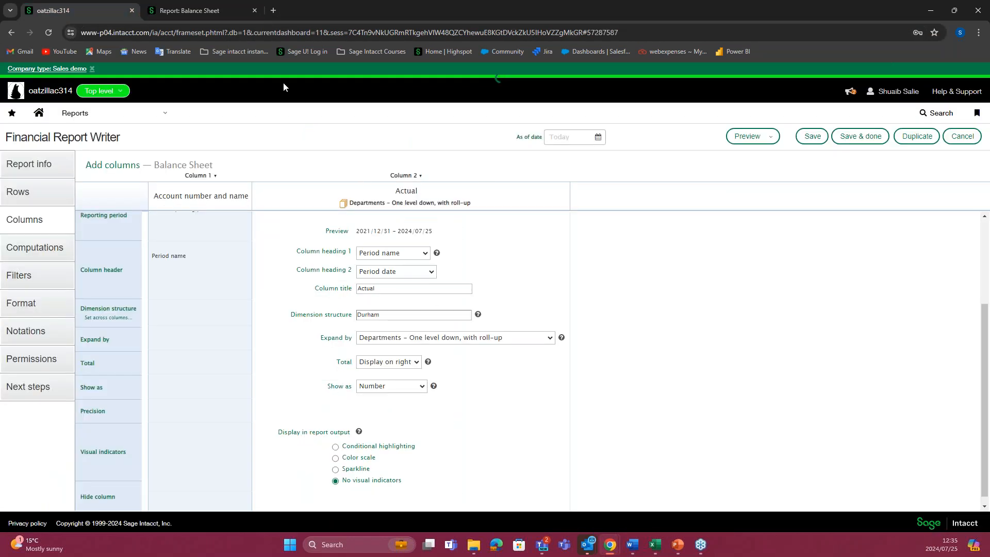
left_click(171, 14)
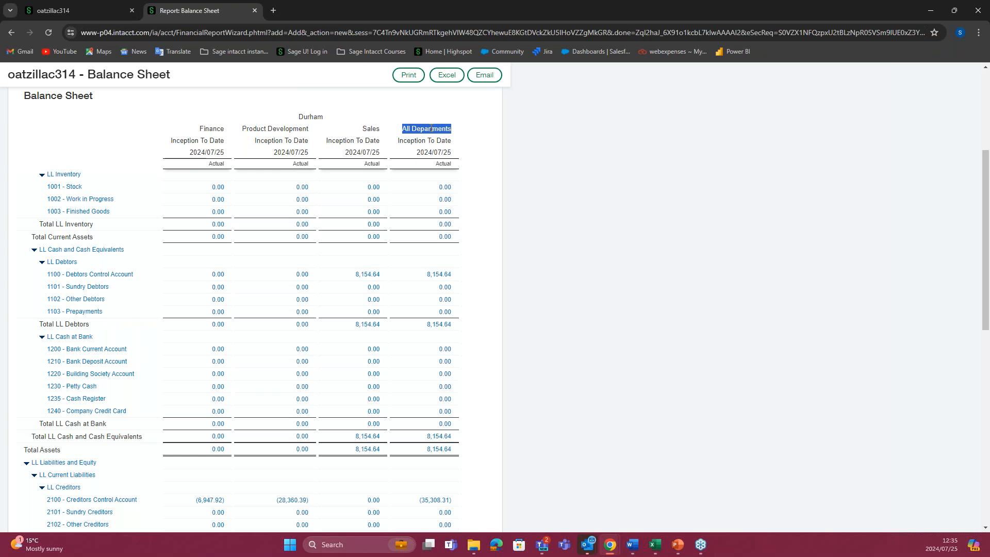
Step: Back in the report writer, change Column 2's department expansion to "Departments – One level down, with summary balance"
left_click(77, 11)
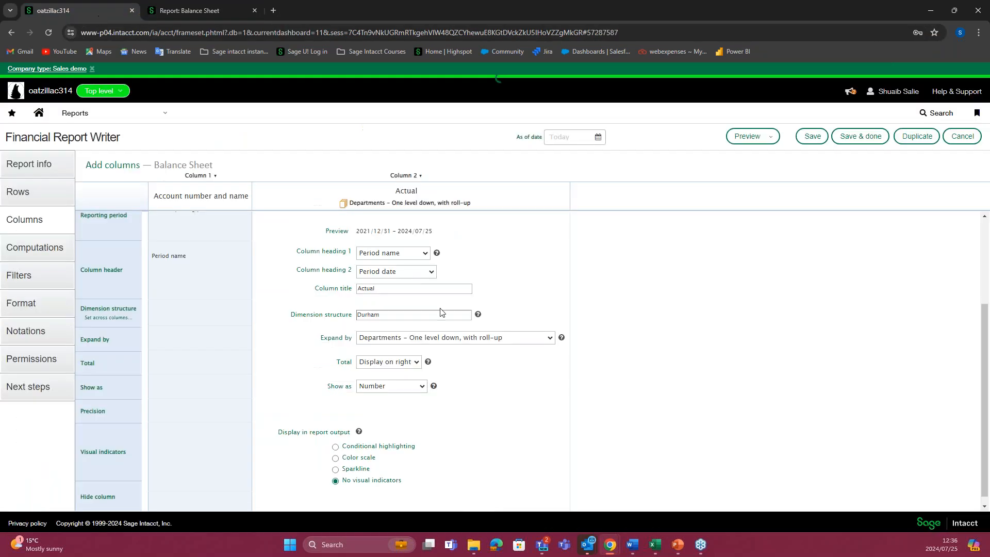
left_click(550, 340)
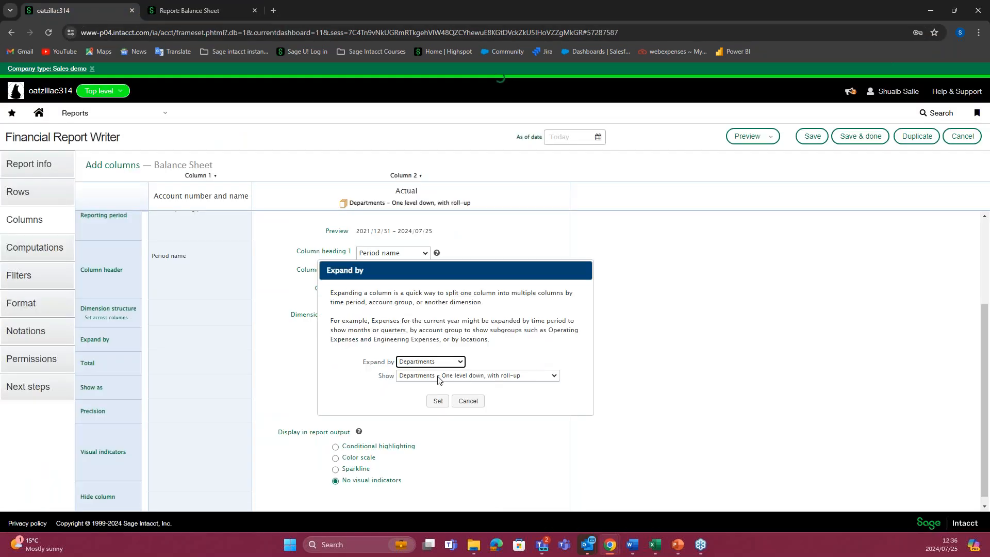
left_click(553, 376)
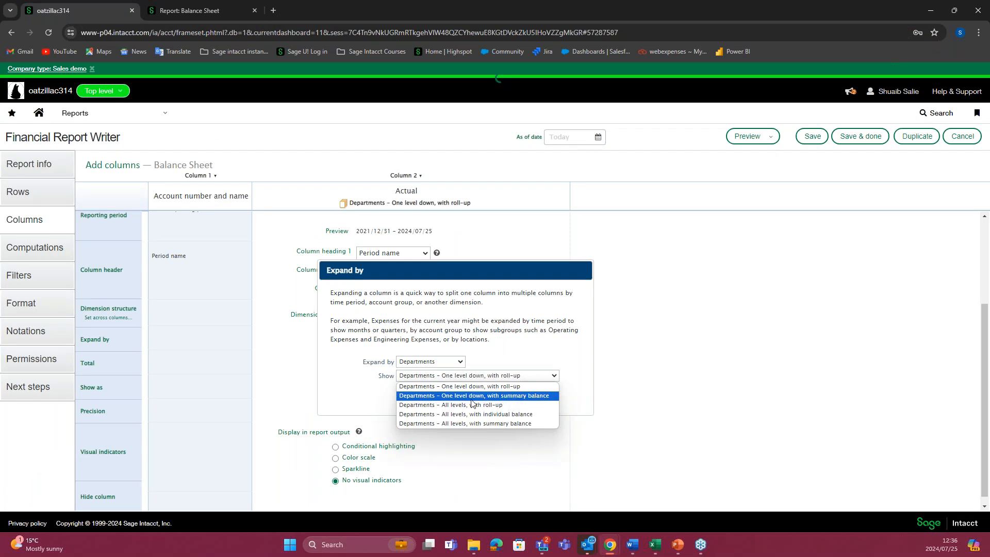
left_click(494, 398)
left_click(446, 405)
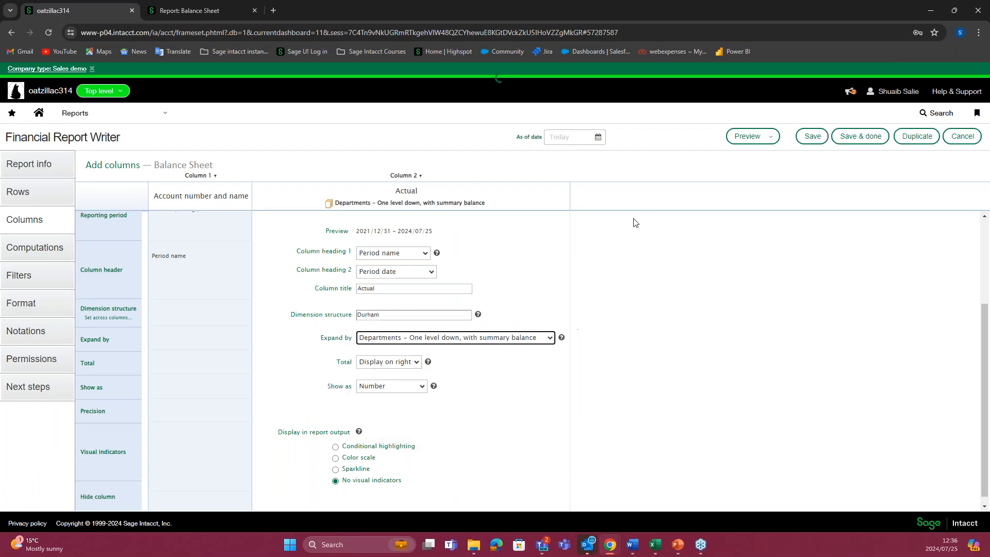
Step: Preview the live HTML report with the summary balance expansion, review its department columns, and return to the report writer
left_click(749, 136)
left_click(752, 155)
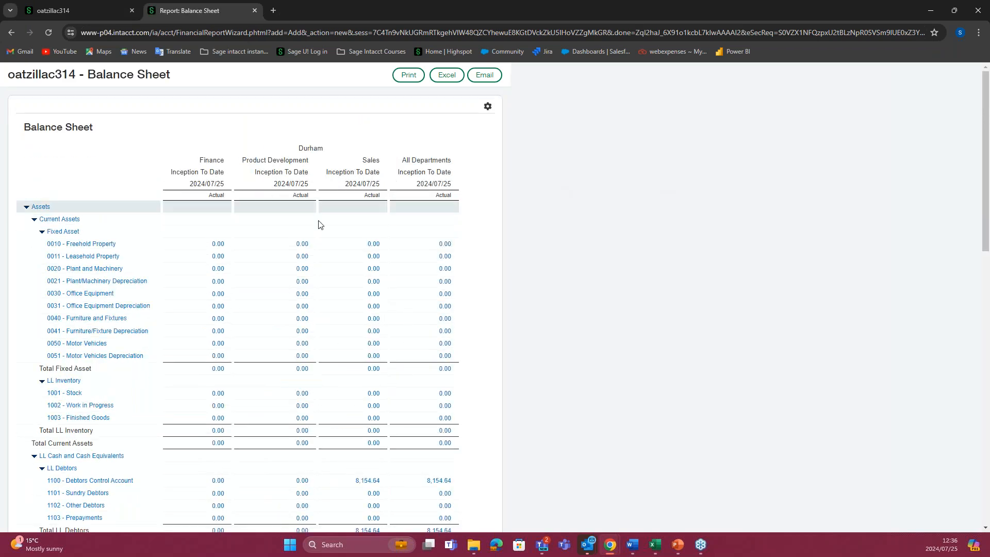
scroll(365, 225, "down", 2)
scroll(365, 224, "up", 2)
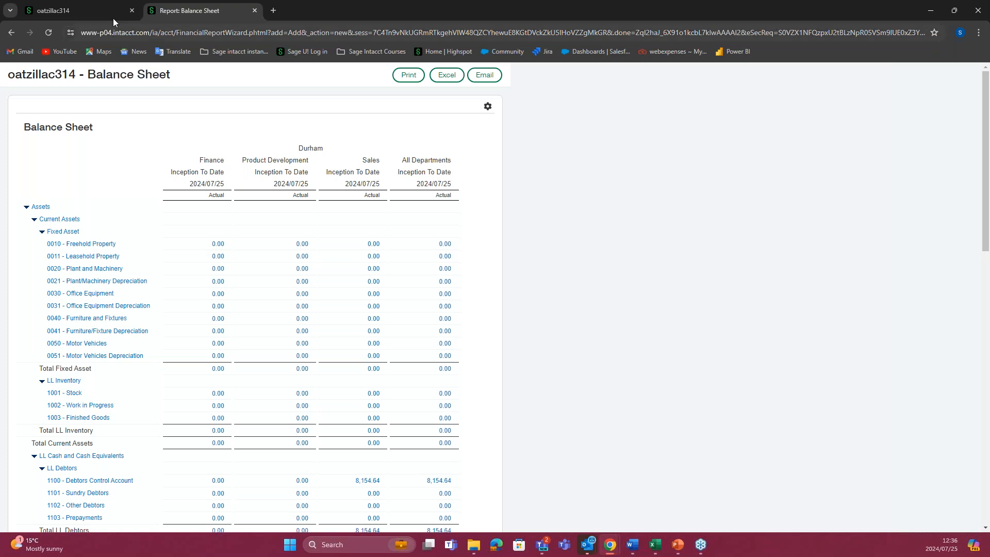
left_click(87, 5)
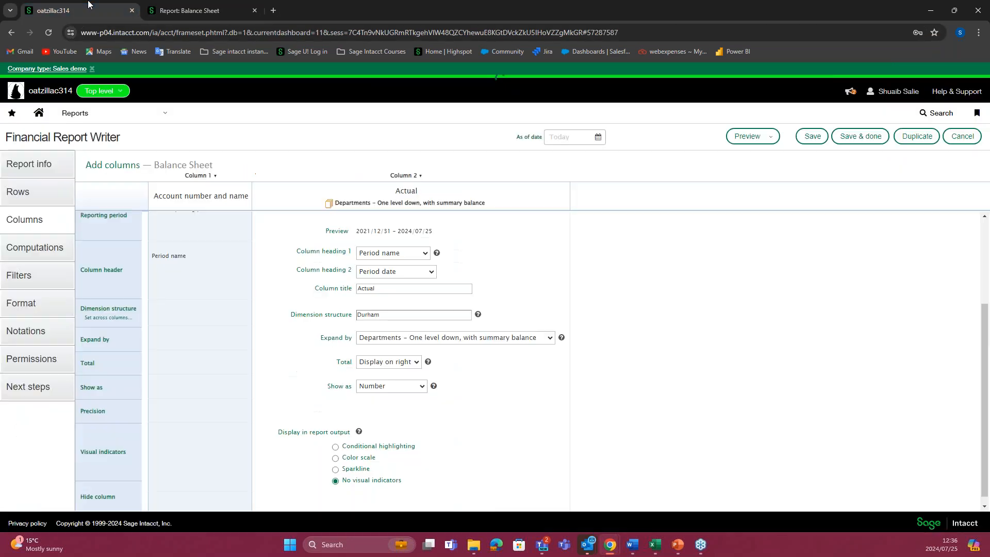
Step: Change Column 2's department expansion to "Departments – All levels, with roll-up"
left_click(532, 337)
left_click(525, 376)
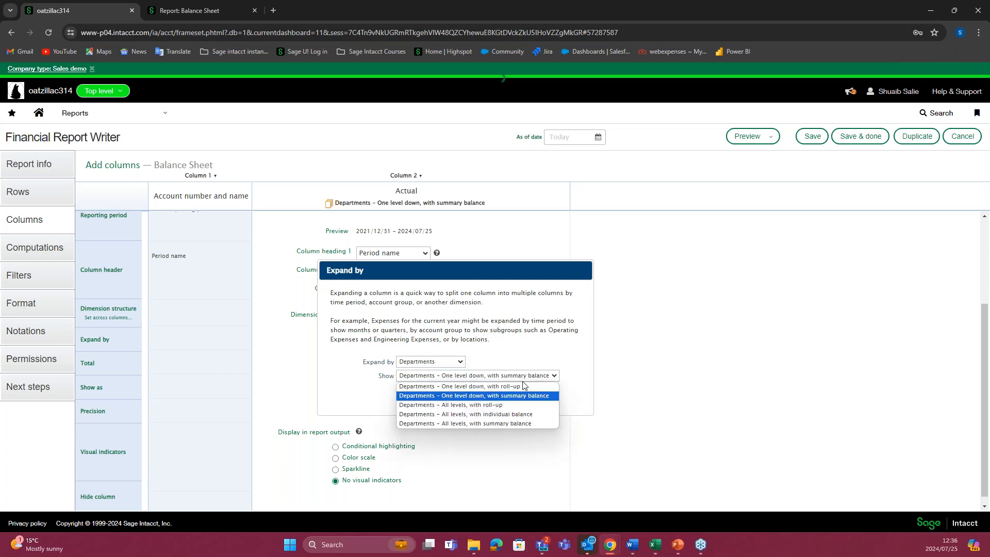
left_click(500, 405)
left_click(437, 401)
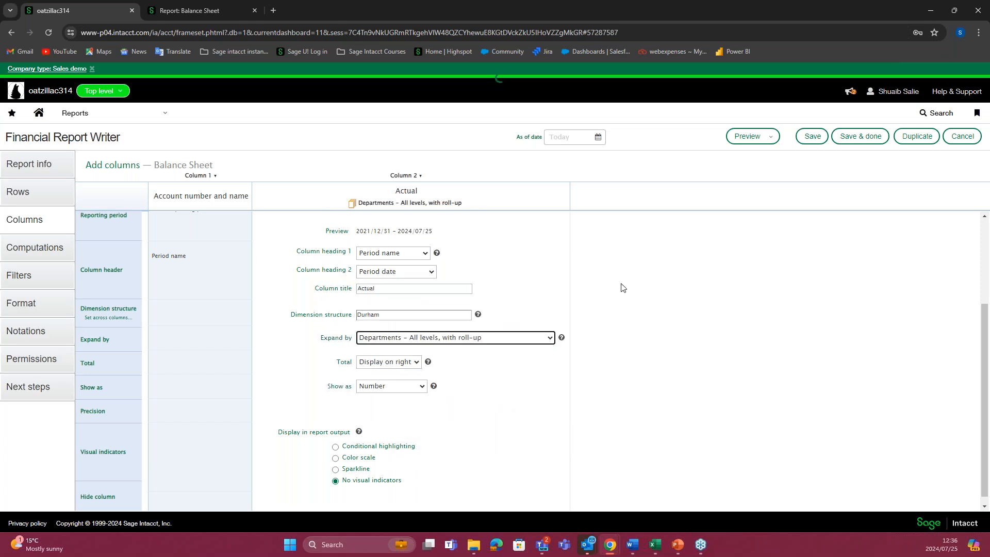
Step: Preview the live report with the all-levels roll-up and examine the individual and "(All)" department column headings
left_click(743, 137)
left_click(753, 154)
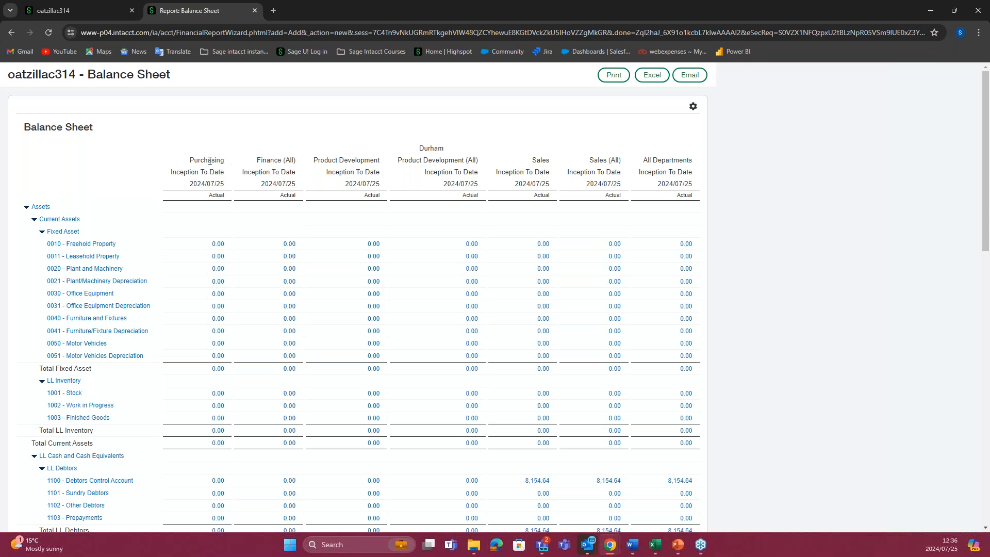
left_click_drag(190, 161, 297, 161)
left_click_drag(316, 161, 474, 162)
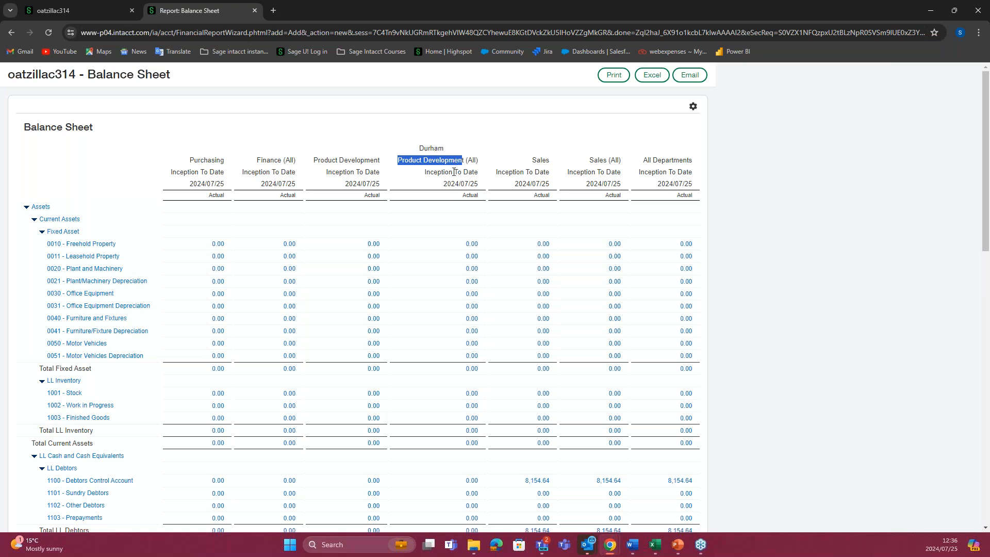
Step: Back in the report writer, change Column 2's department expansion to "Departments – All levels, with individual balance"
left_click(82, 11)
left_click(550, 341)
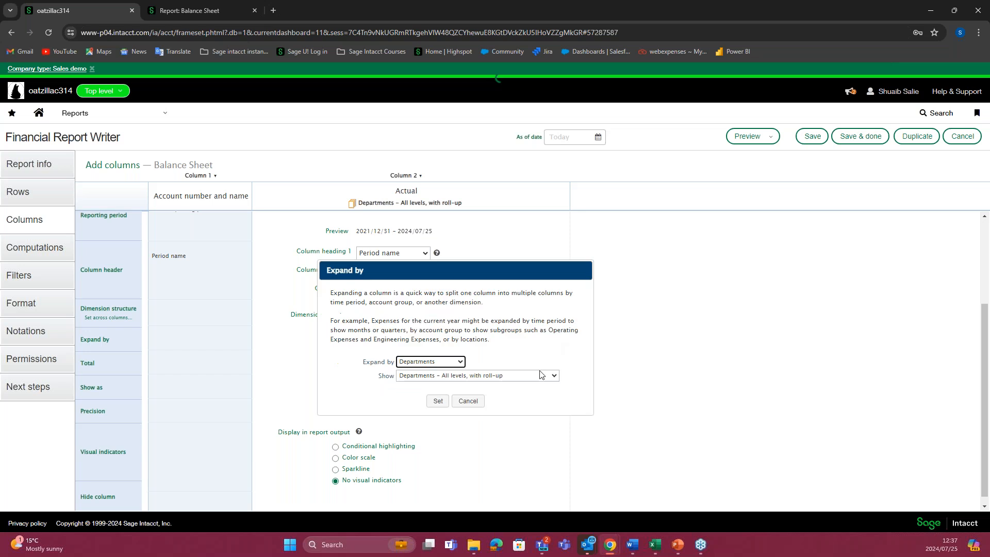
left_click(552, 375)
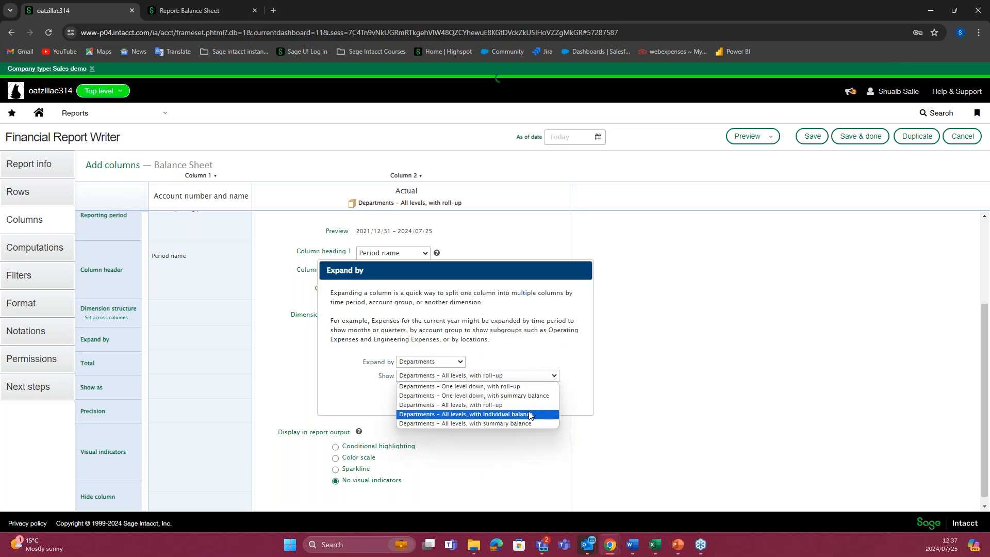
left_click(496, 417)
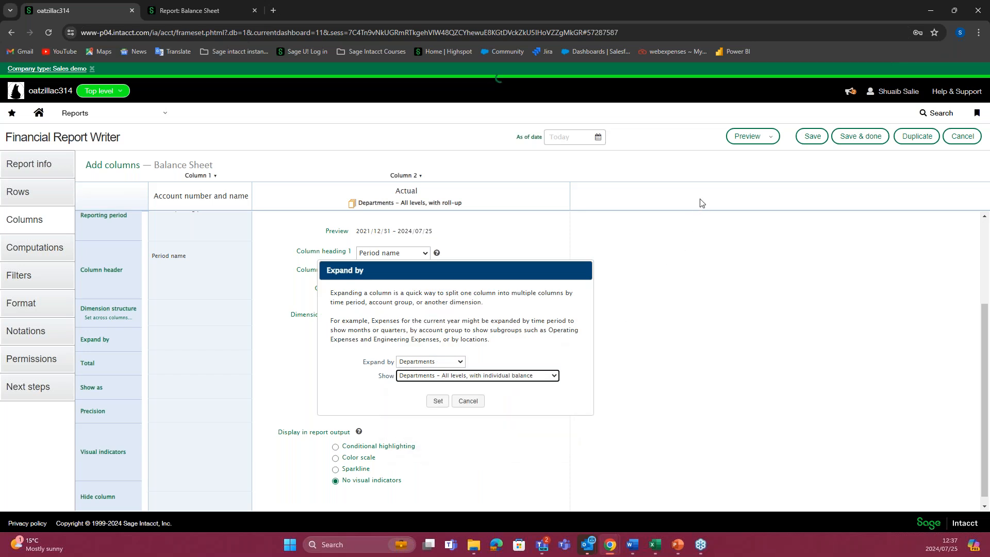
left_click(438, 400)
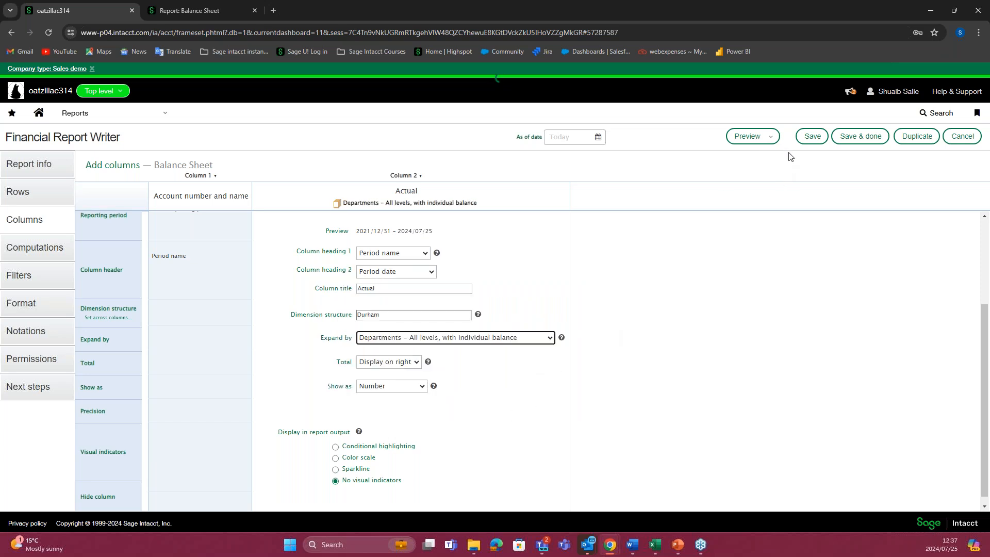
Step: Preview the live report with the individual balance expansion and review its department columns
left_click(758, 136)
left_click(755, 155)
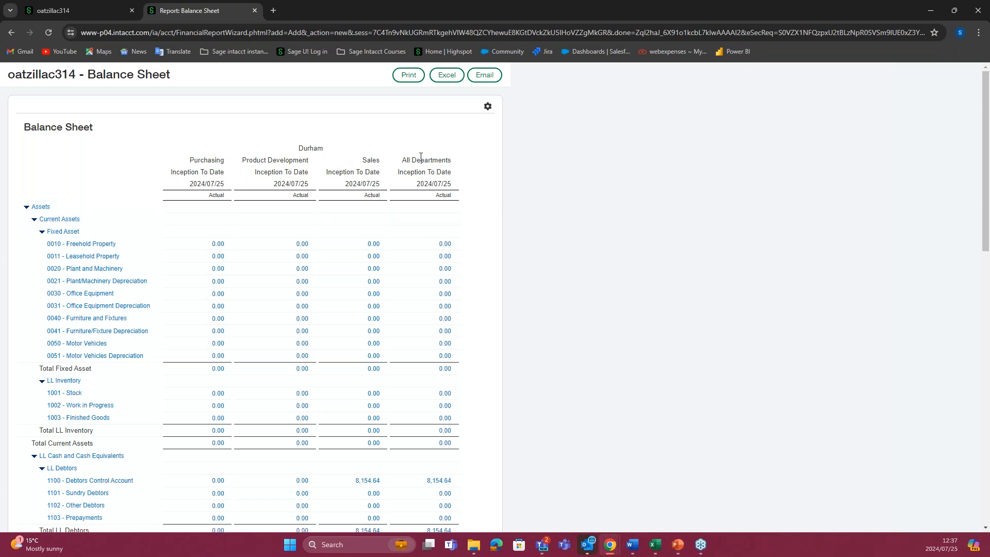
Step: Back in the report writer, change Column 2's department expansion to "Departments – All levels, with summary balance"
left_click(84, 12)
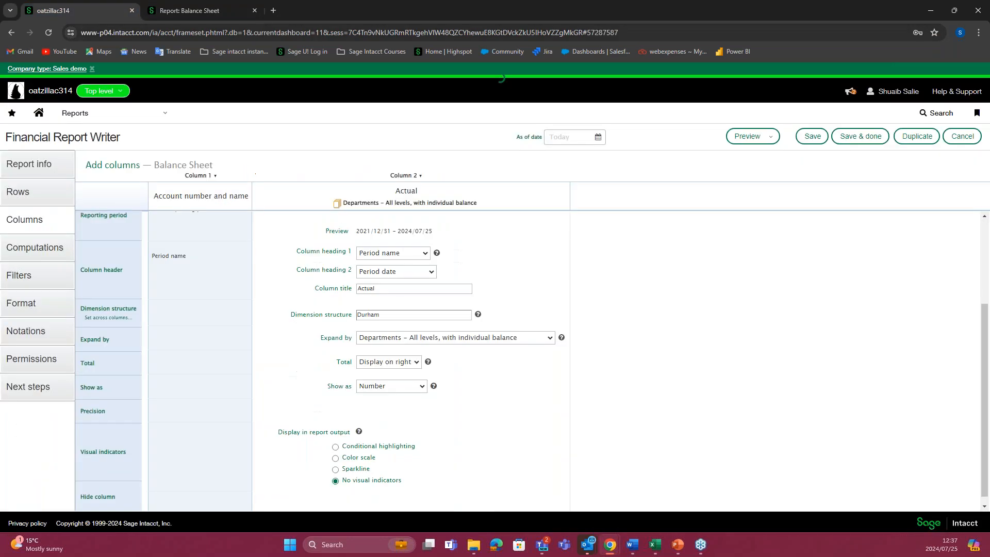
left_click(548, 338)
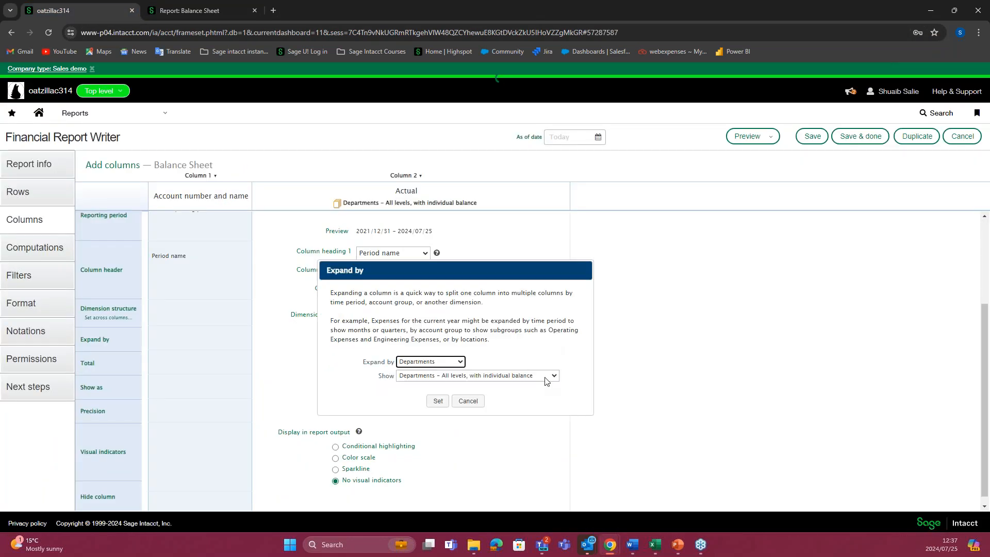
left_click(543, 377)
left_click(516, 423)
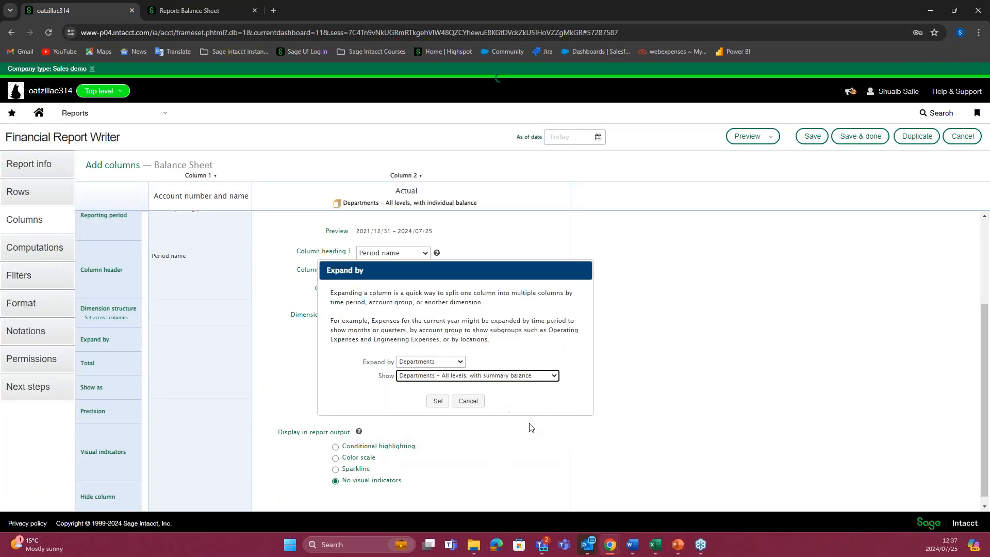
left_click(438, 400)
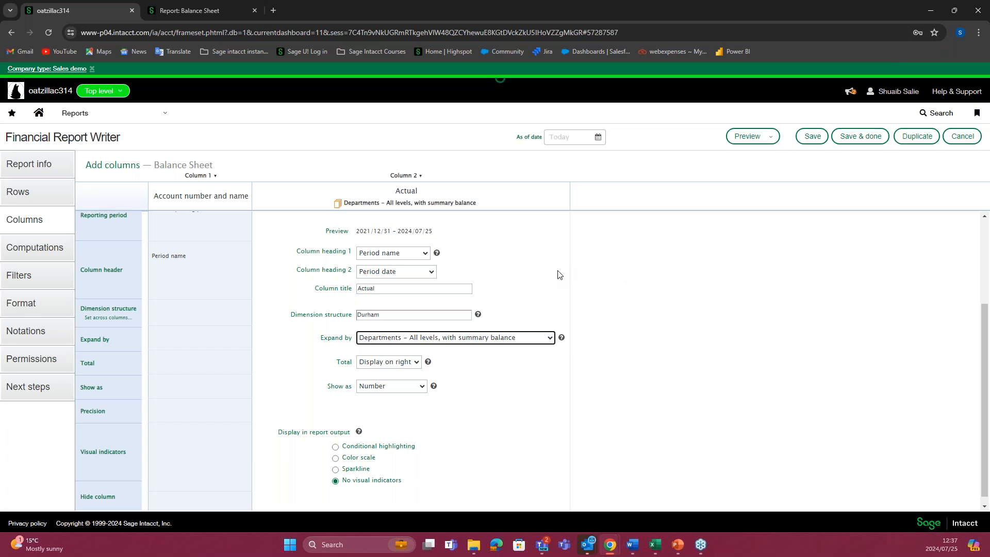
Step: Preview the live report with the all-levels summary balance, review its department columns, and return to the report writer
scroll(559, 271, "up", 2)
left_click(760, 146)
left_click(754, 153)
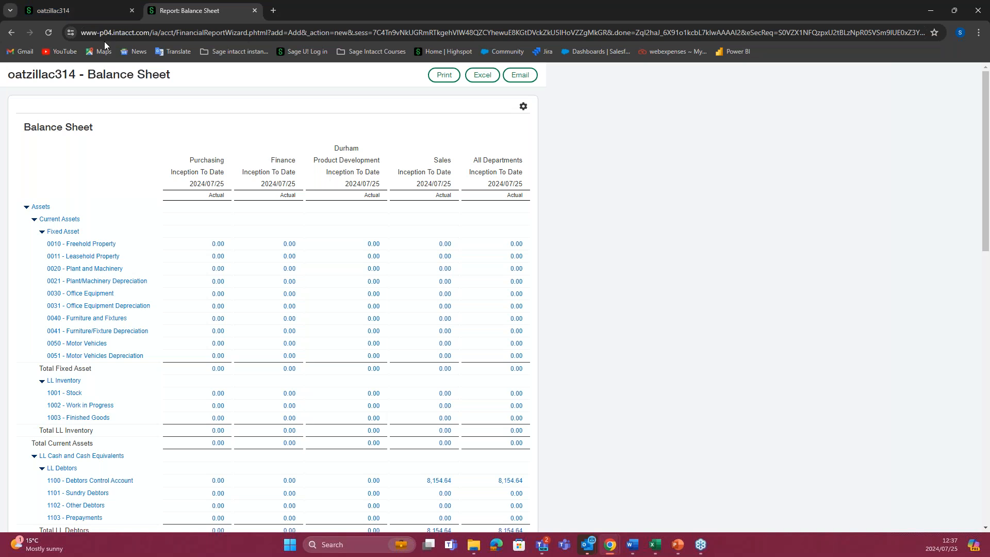
left_click(66, 9)
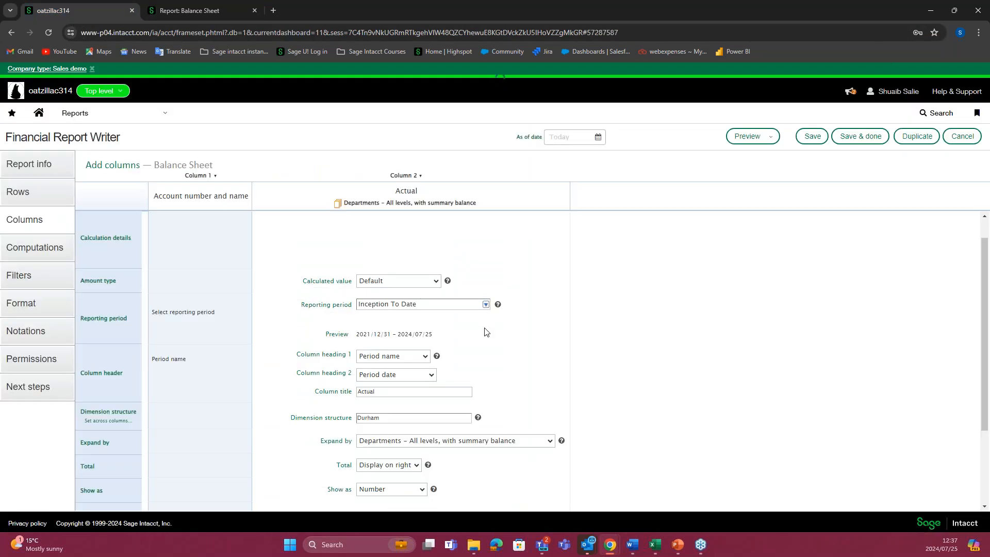
left_click(204, 15)
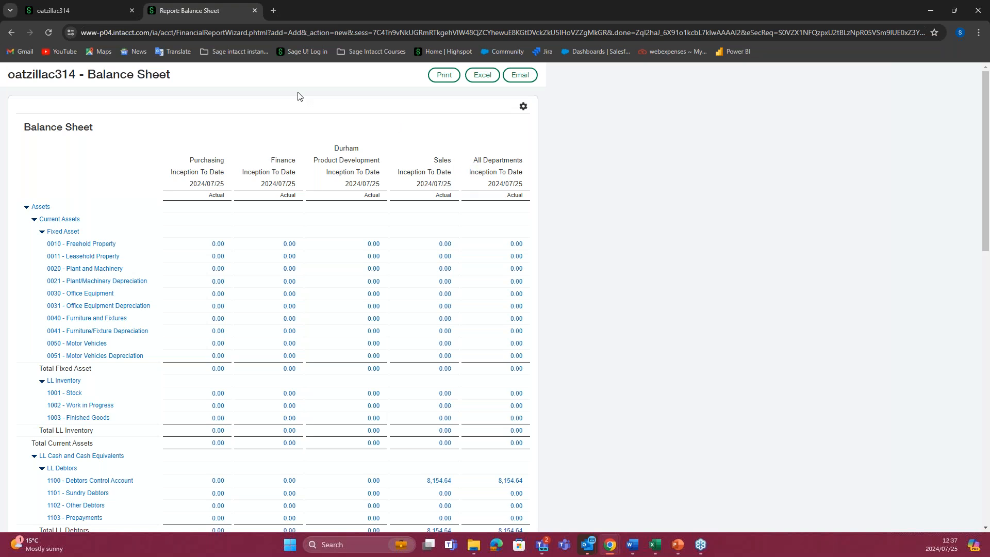
left_click(104, 12)
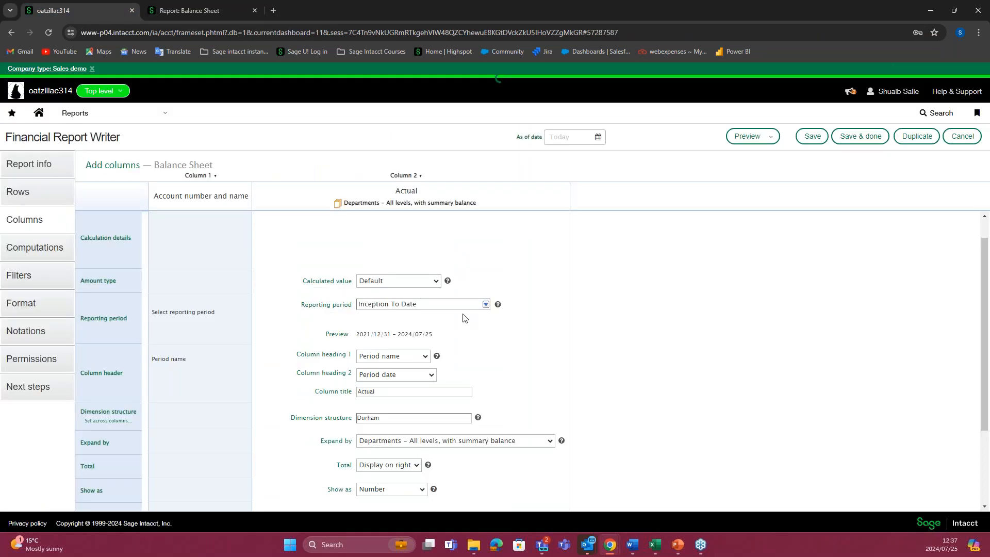
scroll(490, 320, "down", 2)
scroll(511, 317, "up", 3)
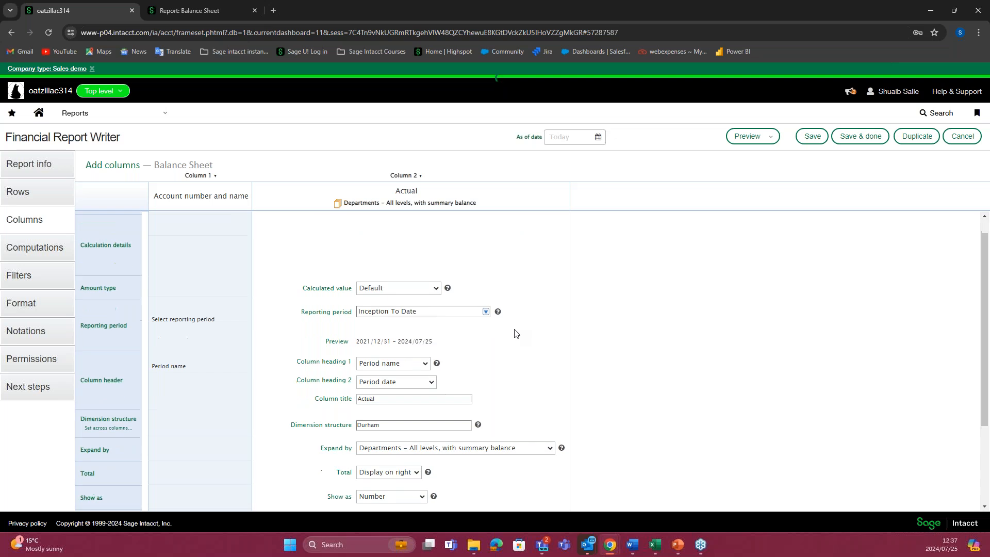
scroll(514, 333, "down", 3)
left_click(550, 336)
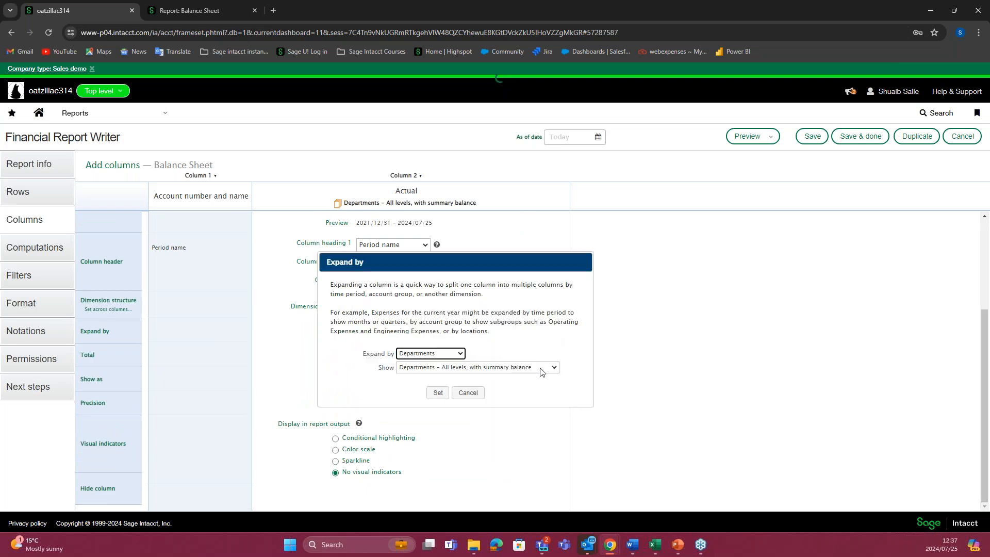
left_click(555, 368)
left_click(574, 370)
left_click(468, 393)
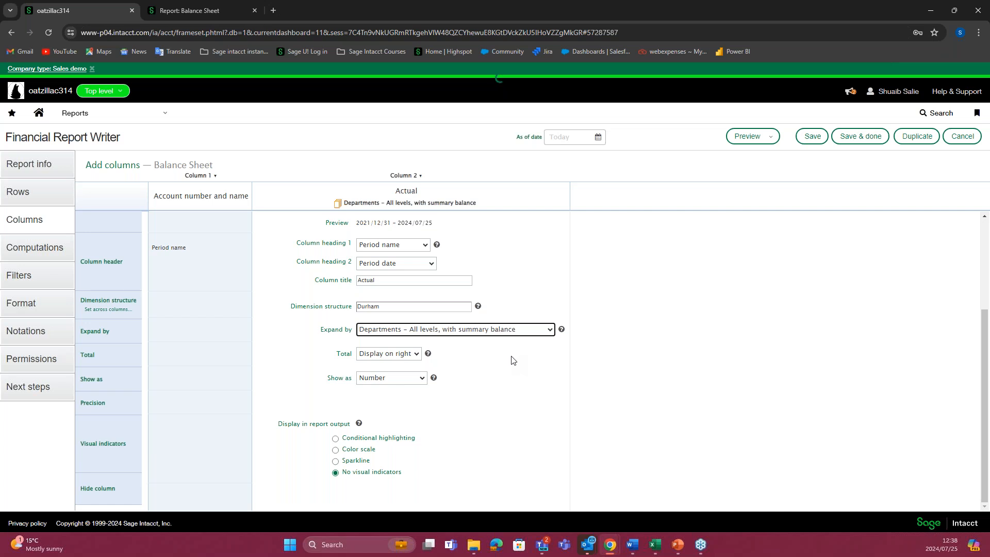
Step: Add a new column to the right of Column 2
scroll(511, 305, "up", 3)
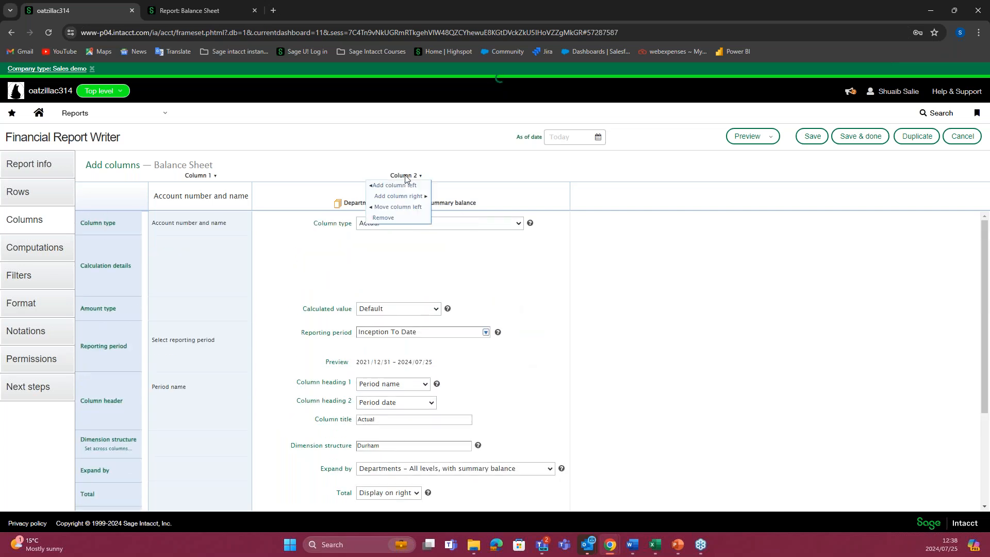
mouse_move(405, 176)
left_click(404, 196)
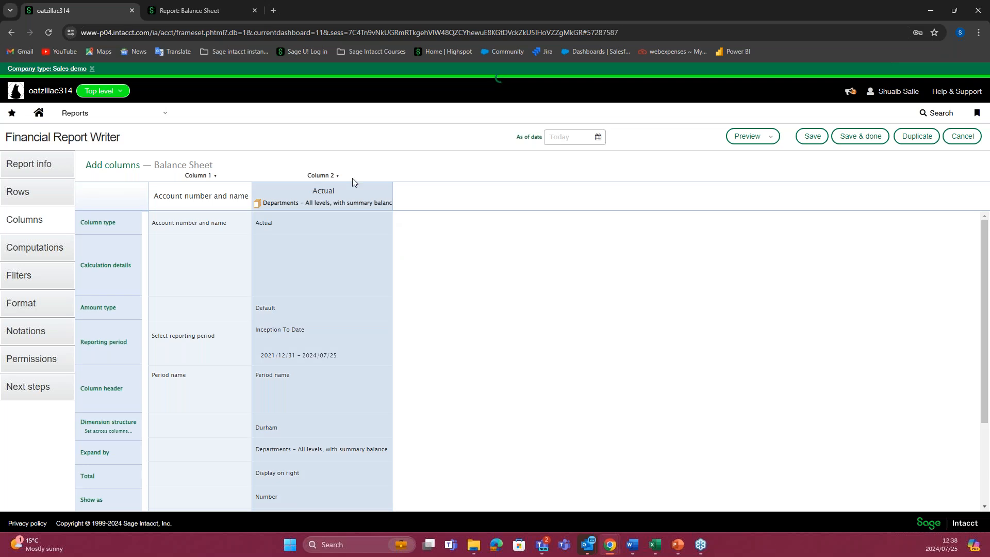
mouse_move(340, 180)
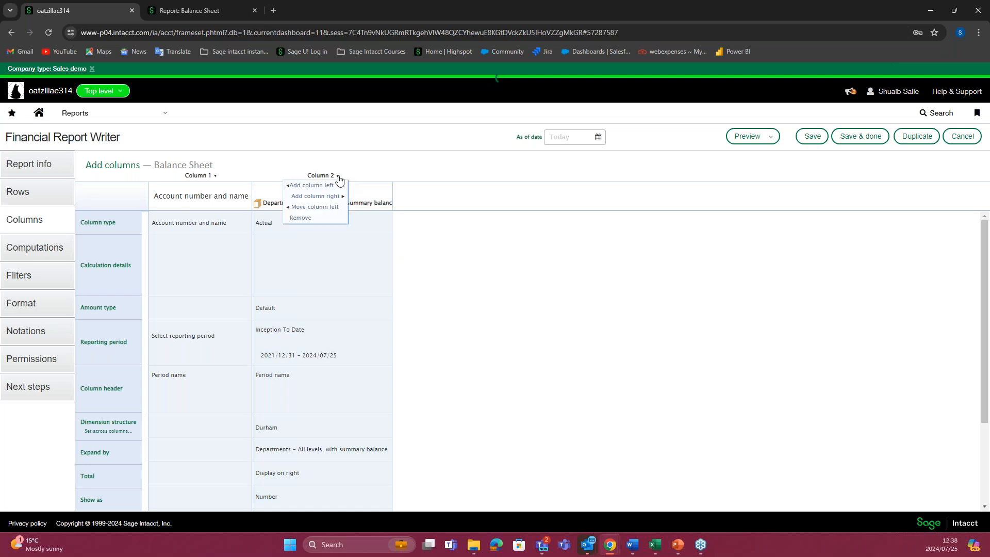
left_click(316, 196)
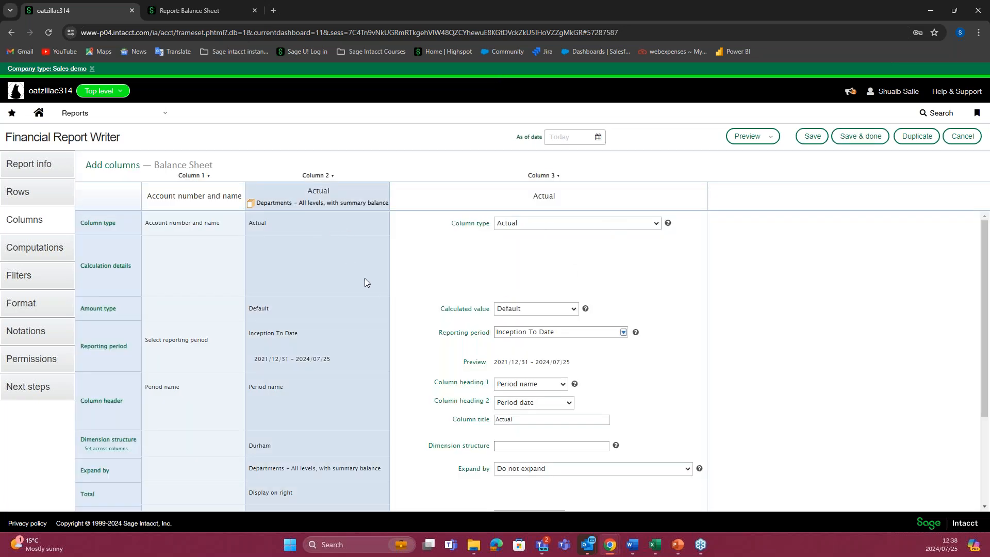
Step: Set Column 3's dimension structure to the Location structure Northumberland
scroll(415, 330, "down", 1)
scroll(402, 352, "down", 1)
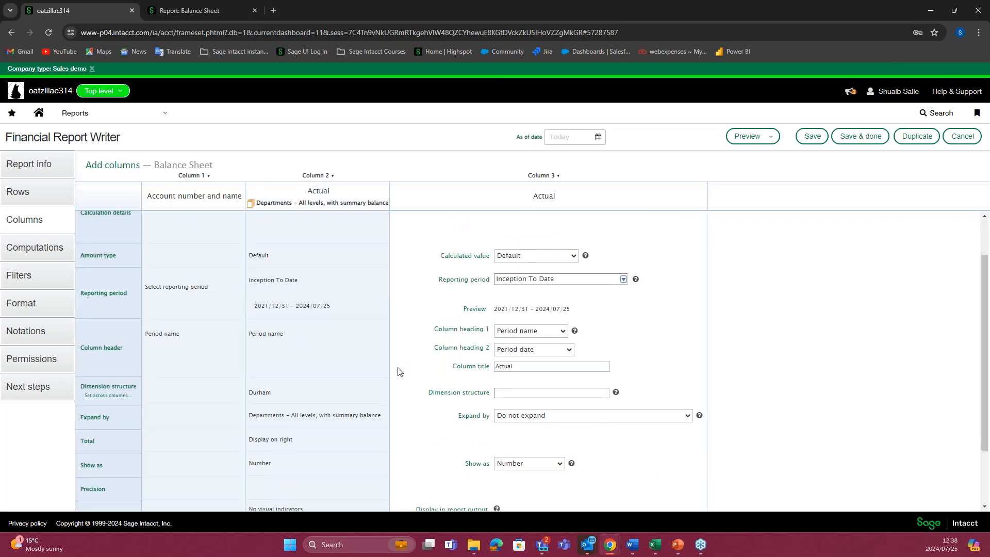
left_click(567, 344)
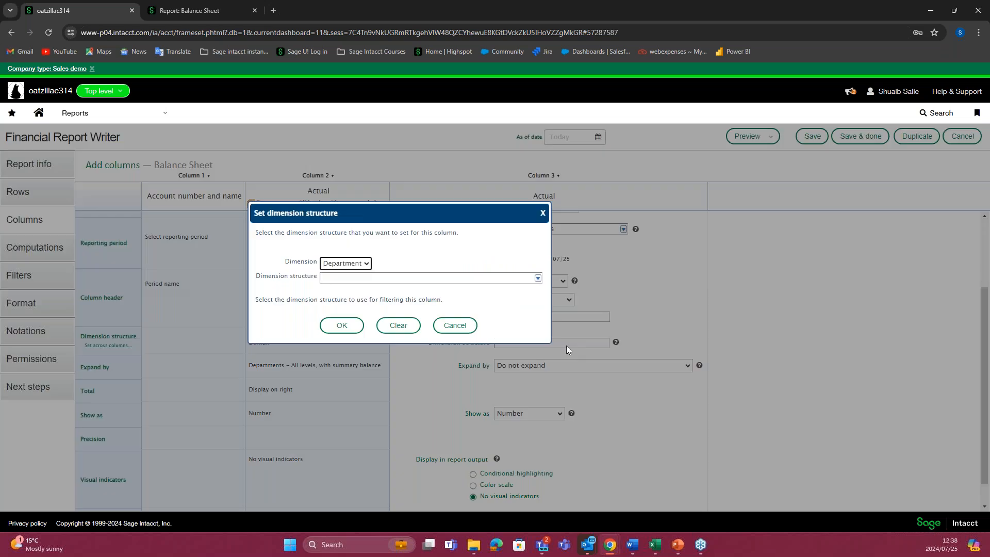
left_click(367, 264)
left_click(356, 287)
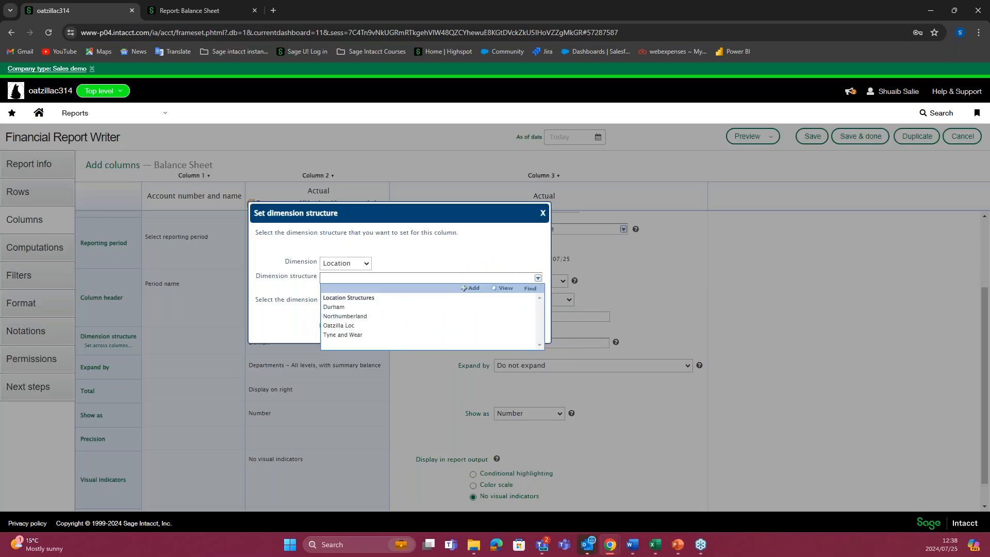
left_click(361, 316)
left_click(344, 329)
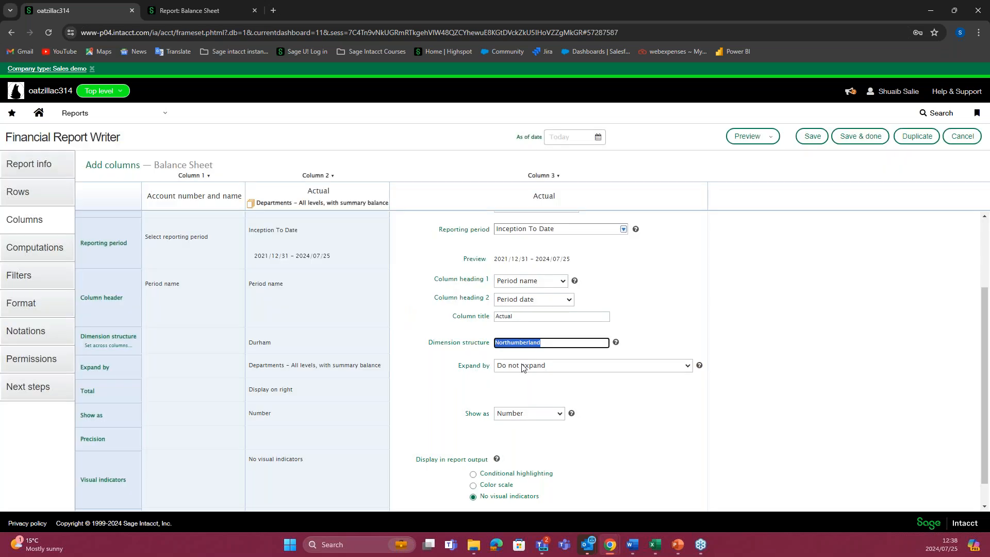
Step: Expand Column 3 by Departments, showing "Departments – All levels, with individual balance"
left_click(536, 367)
left_click(598, 397)
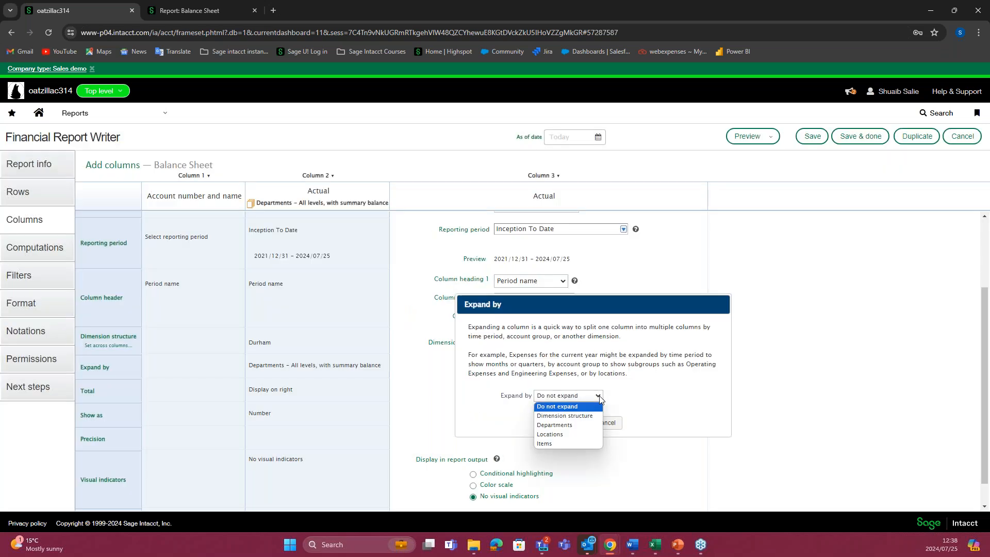
left_click(585, 427)
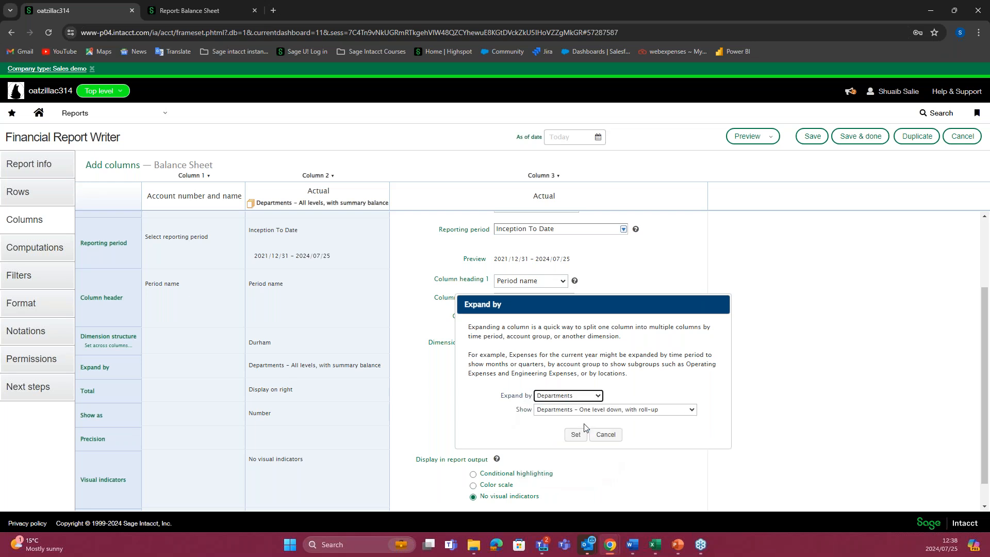
left_click(635, 413)
left_click(639, 447)
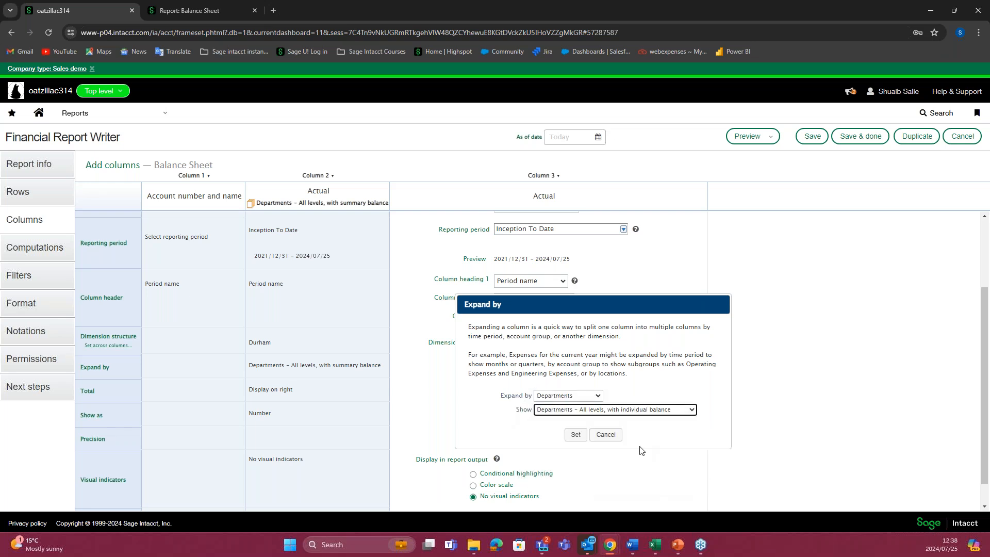
left_click(573, 435)
Step: Preview the live report and compare the department columns under the Durham and Northumberland headings
left_click(770, 137)
left_click(755, 156)
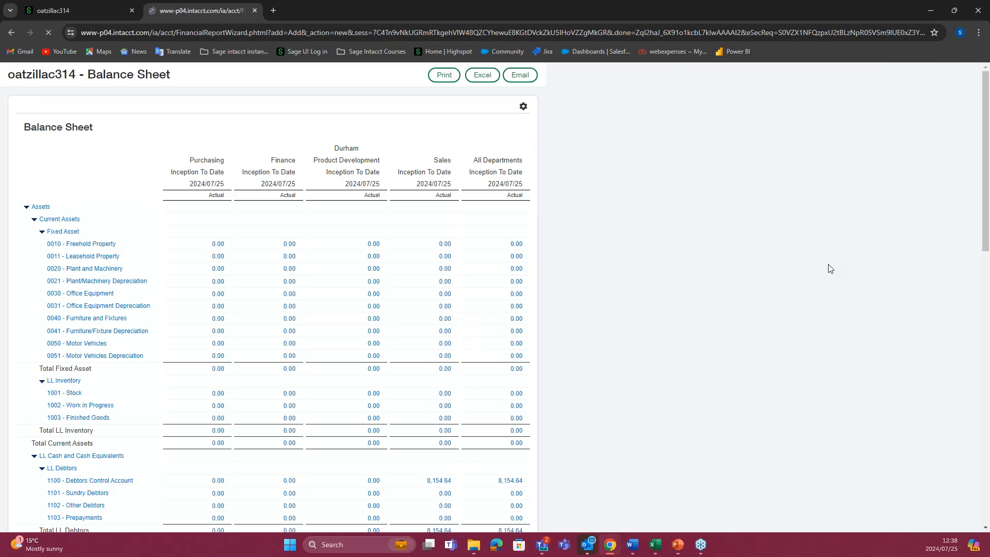
left_click_drag(334, 148, 362, 149)
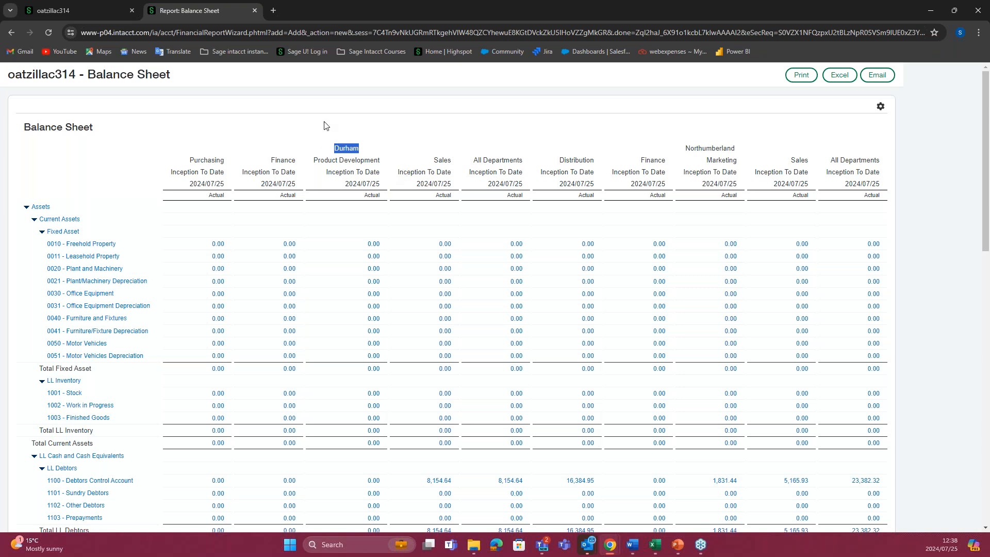
Step: Return to the report editor and examine the members of the Northumberland location structure used in Column 3
key("ctrl+Tab")
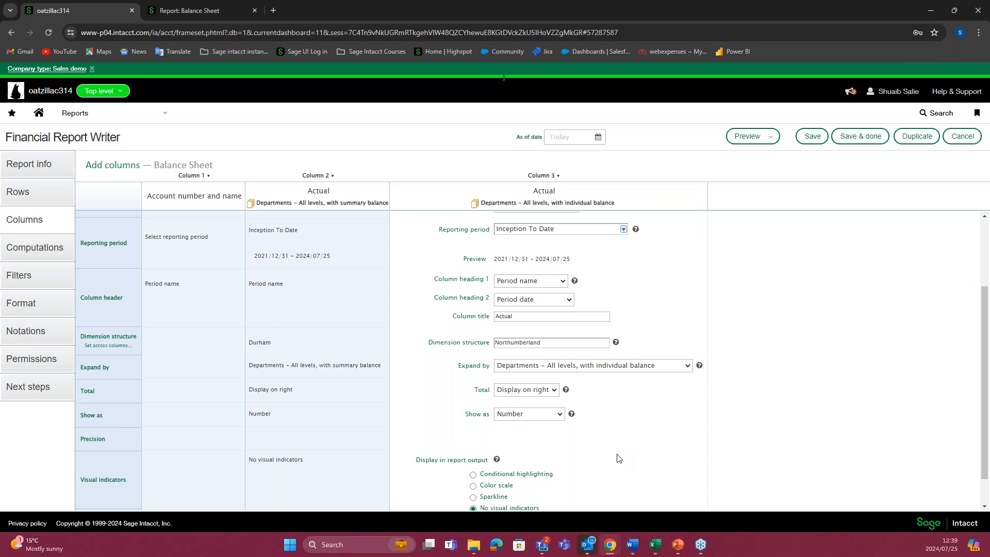
double_click(544, 343)
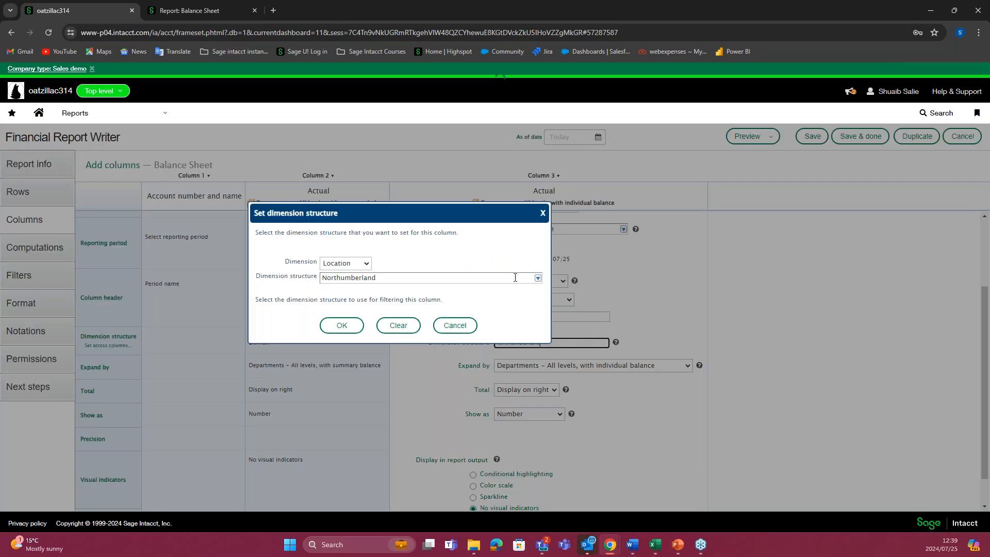
left_click(538, 280)
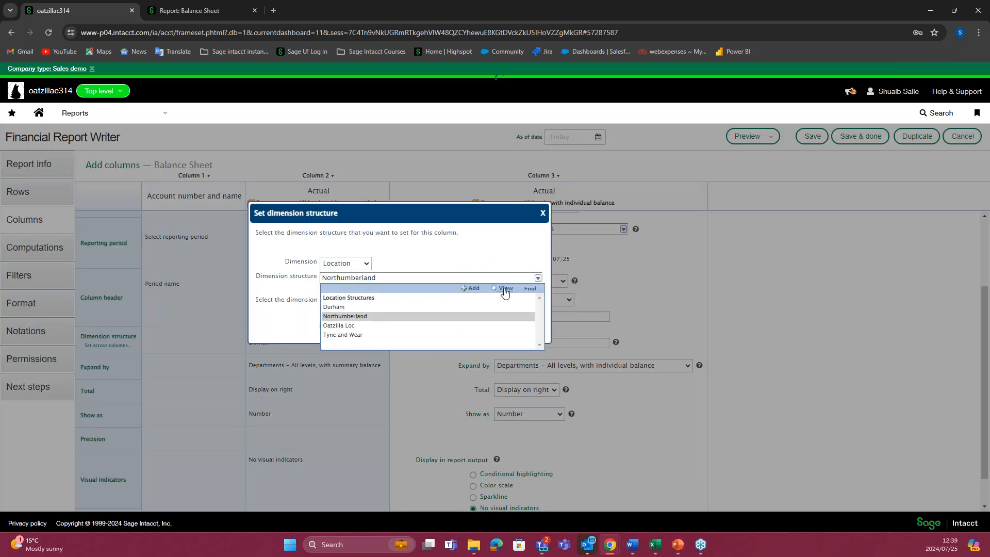
left_click_drag(280, 173, 430, 173)
left_click_drag(248, 344, 189, 334)
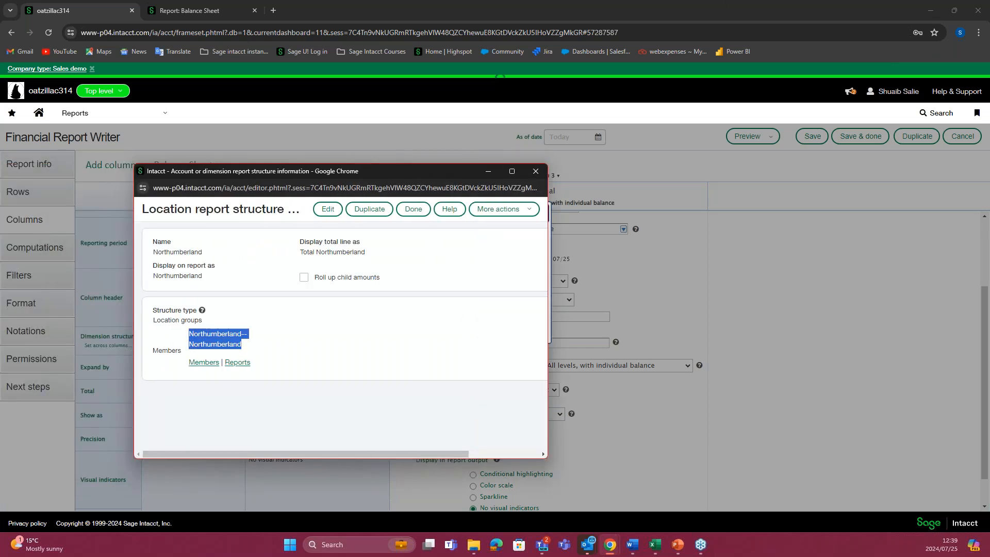
left_click(536, 171)
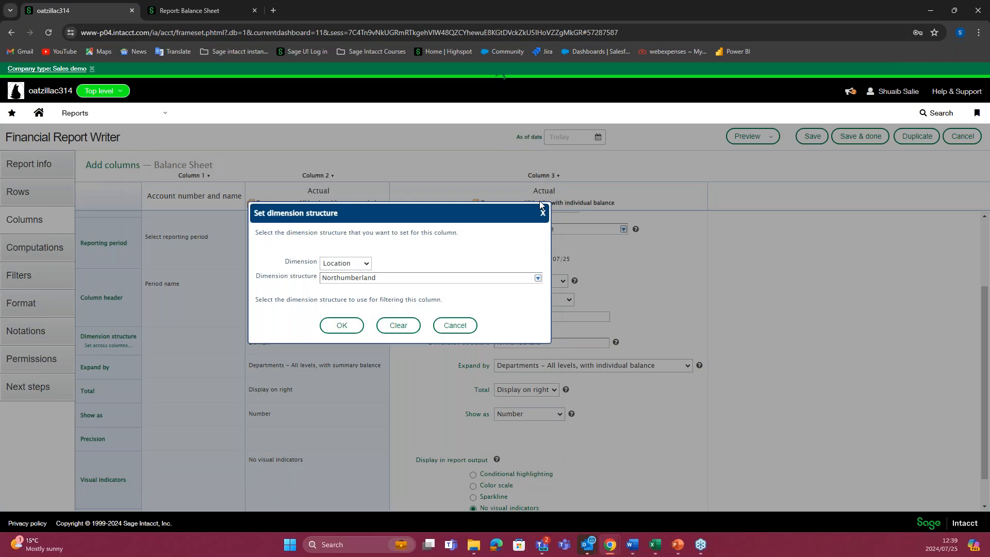
left_click(543, 213)
Step: Add a new column to the right of Column 3
mouse_move(547, 177)
left_click(547, 196)
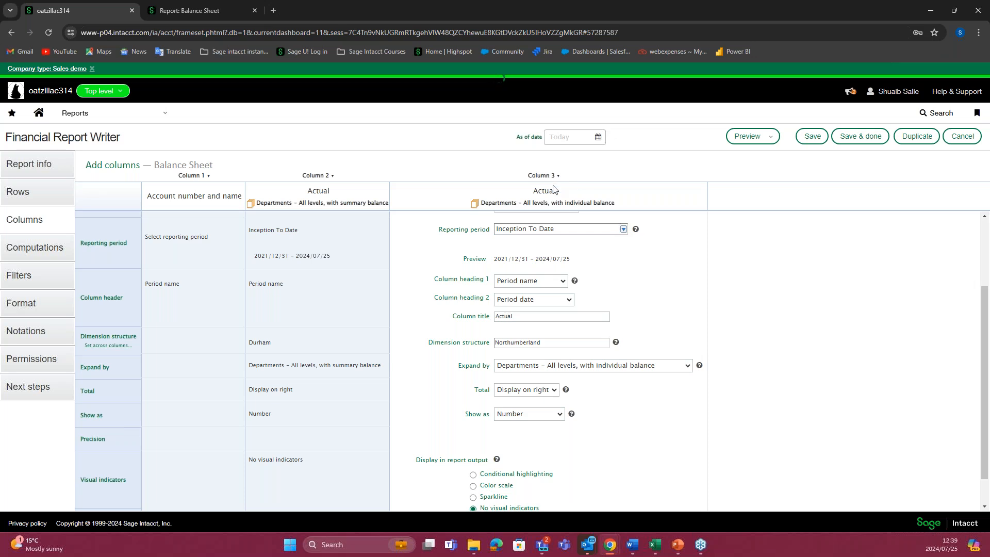
left_click(542, 197)
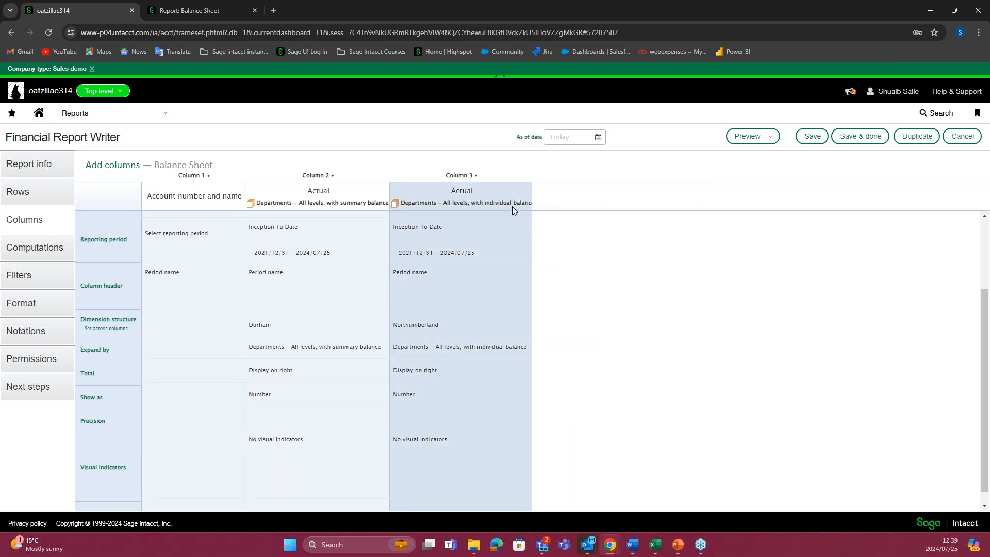
mouse_move(458, 180)
left_click(463, 202)
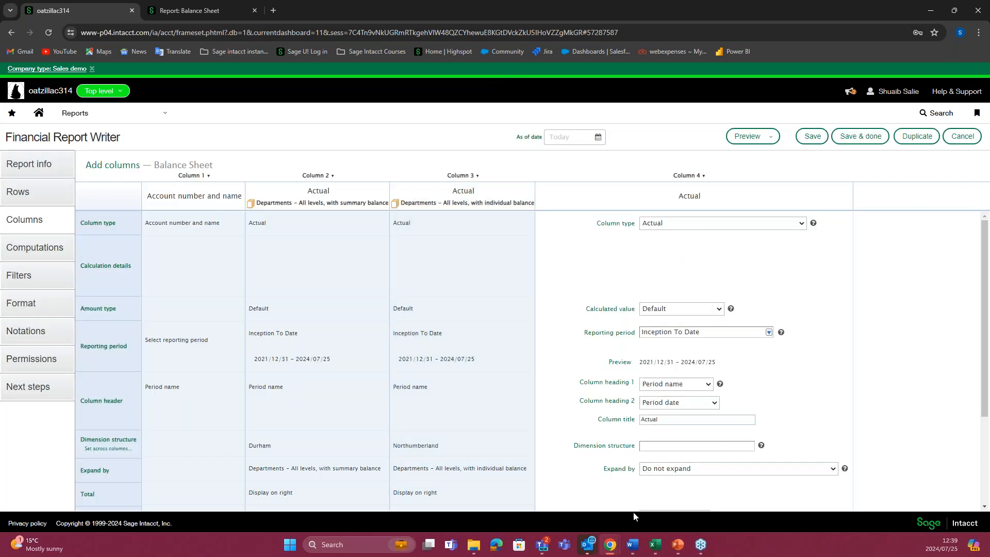
Step: Set Column 4's column type to "Computation on actual"
left_click(682, 226)
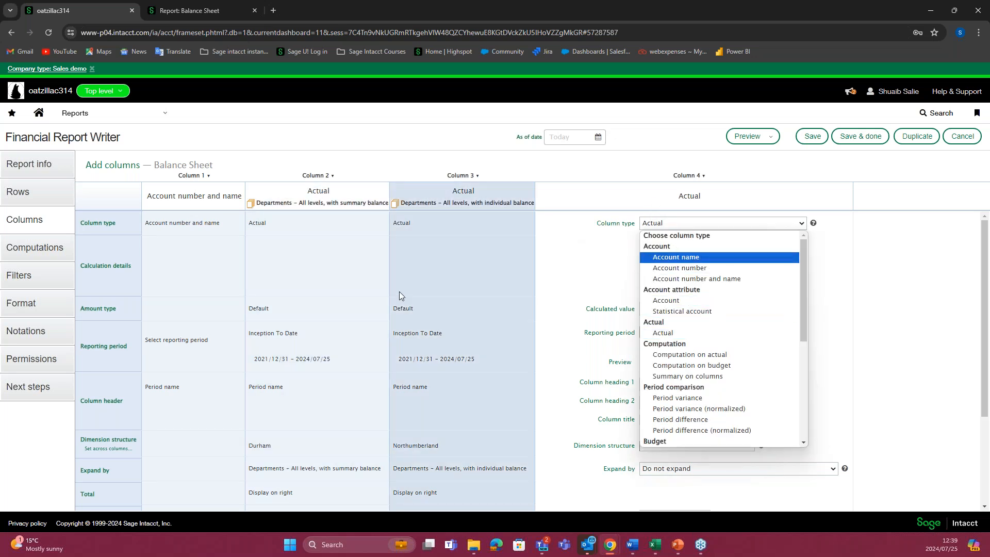
scroll(713, 295, "down", 5)
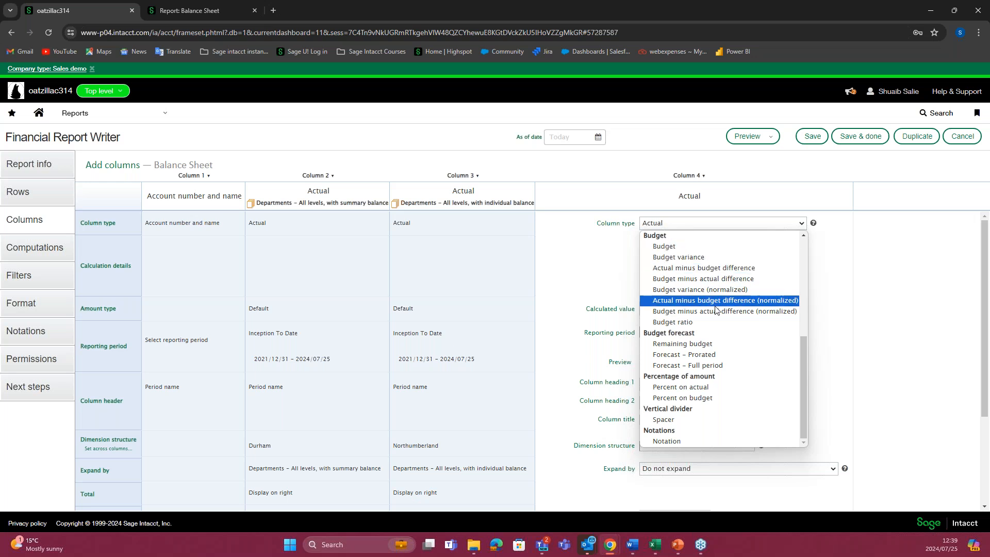
scroll(716, 309, "up", 5)
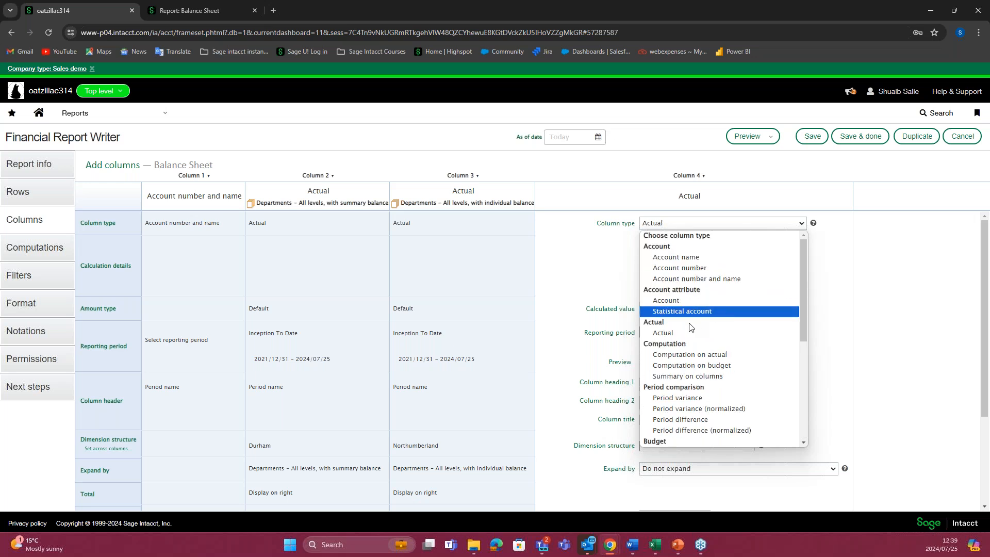
left_click(696, 356)
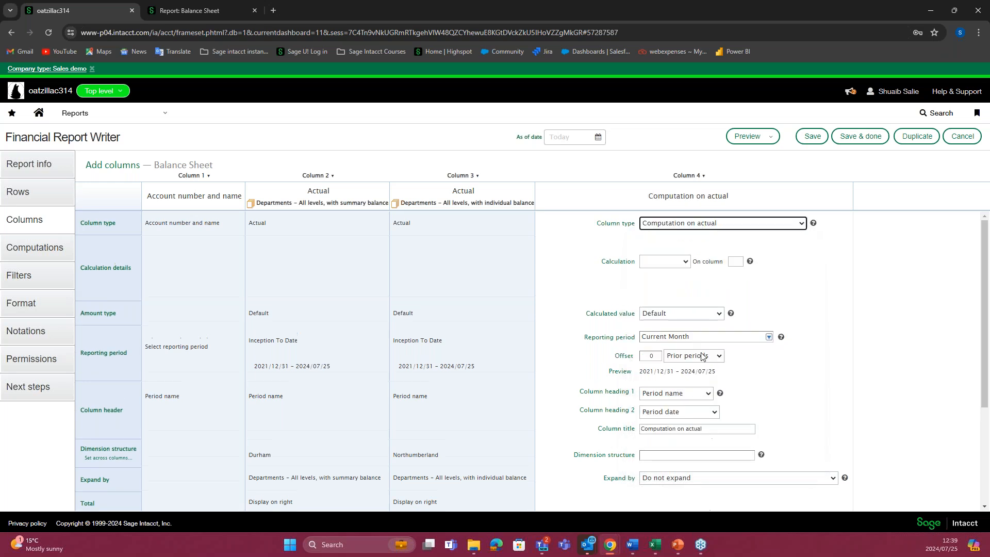
Step: Check which calculations and column types are available for Column 4
left_click(688, 264)
left_click(691, 274)
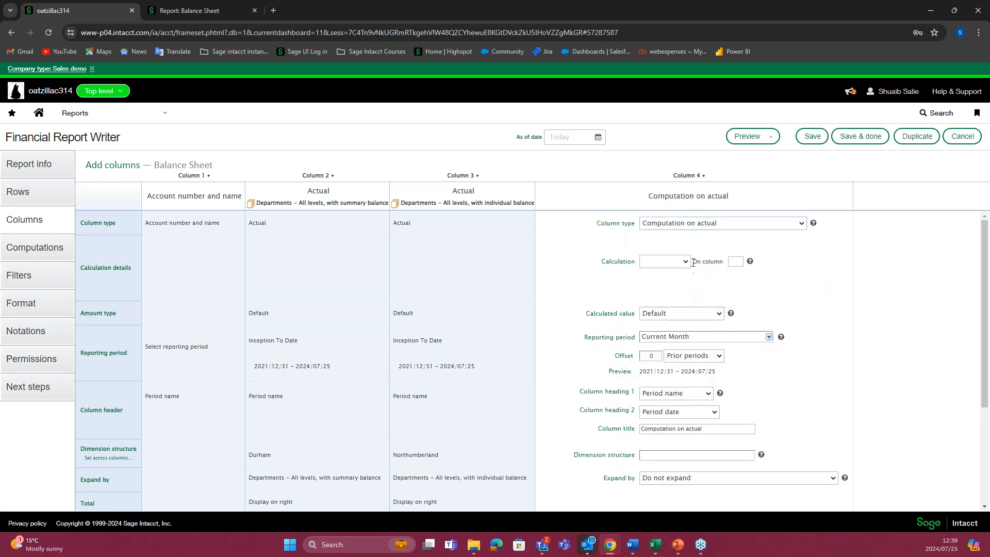
left_click(685, 264)
left_click(691, 289)
left_click(676, 227)
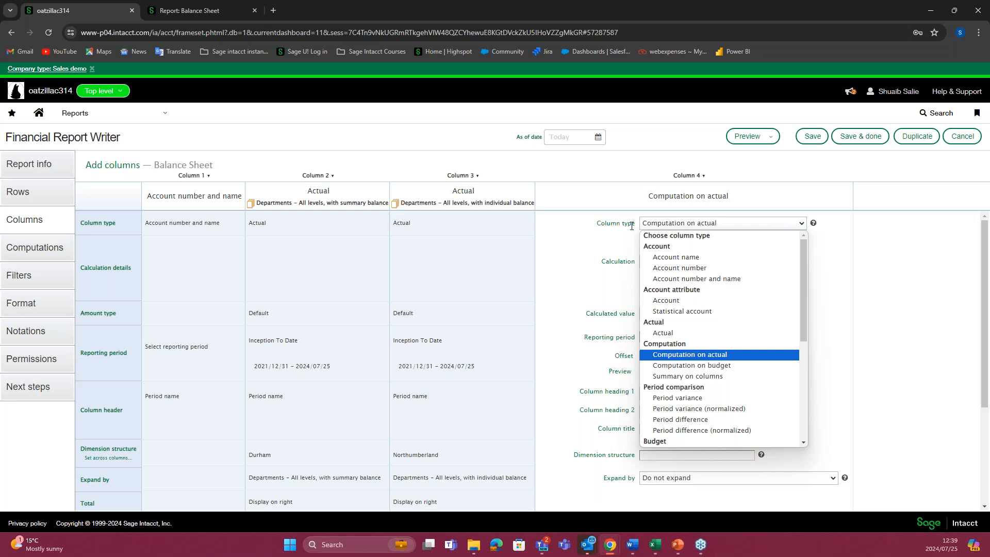
left_click(593, 251)
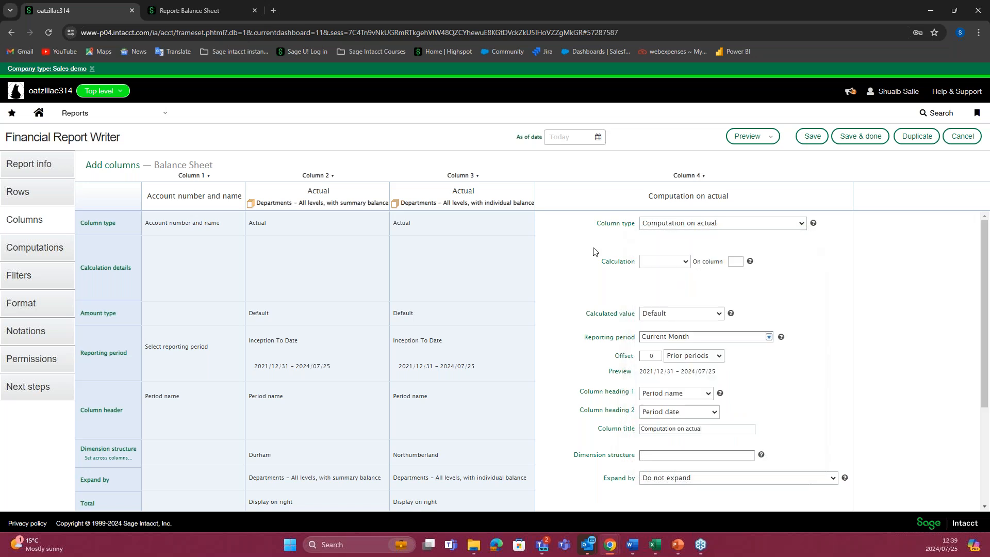
Step: Add a column computation to the Balance Sheet report
left_click(39, 251)
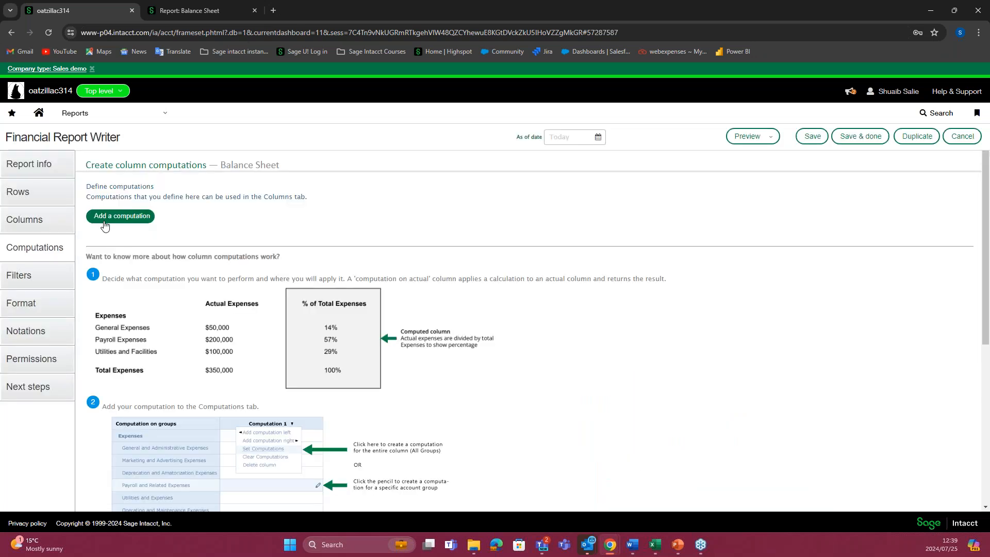
left_click(107, 218)
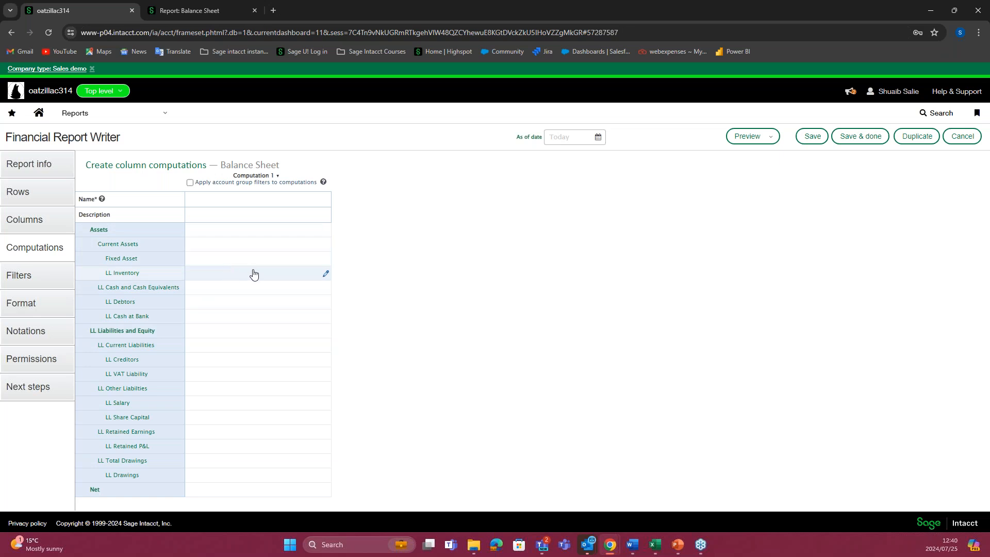
left_click(249, 232)
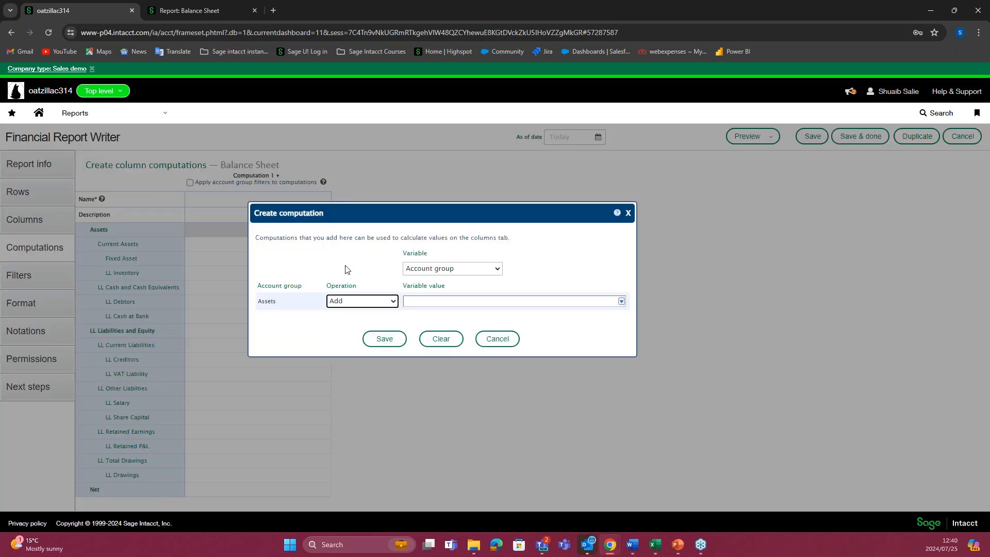
left_click(629, 214)
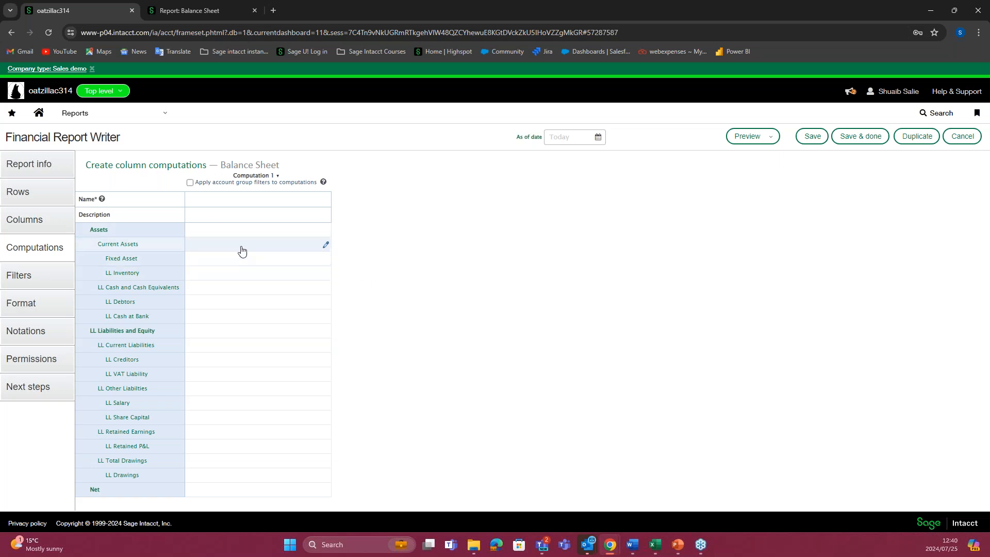
left_click(250, 232)
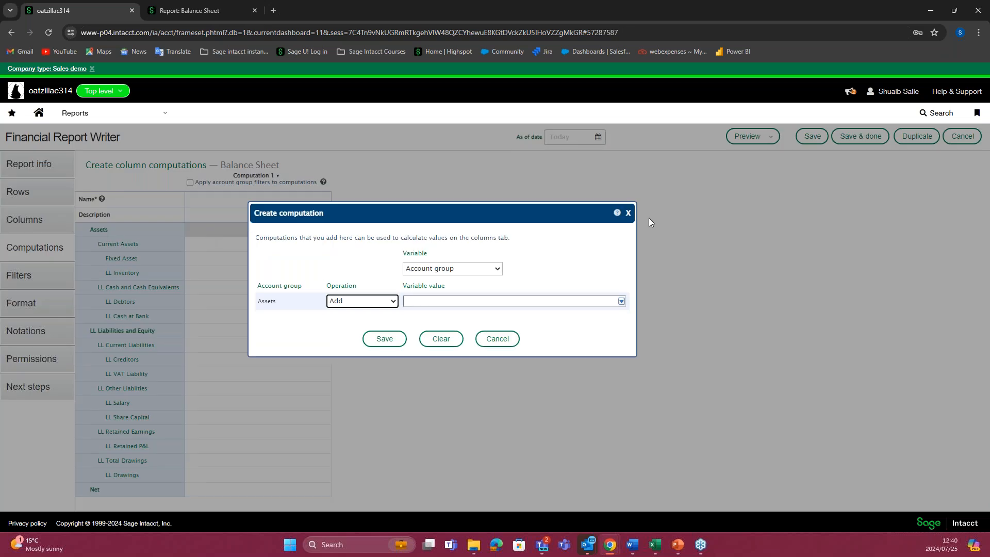
left_click(629, 214)
Step: Start a computation for the Assets group in Computation 1 with the Add operation and check the account groups available as its variable value
left_click(299, 232)
left_click(498, 269)
left_click(522, 265)
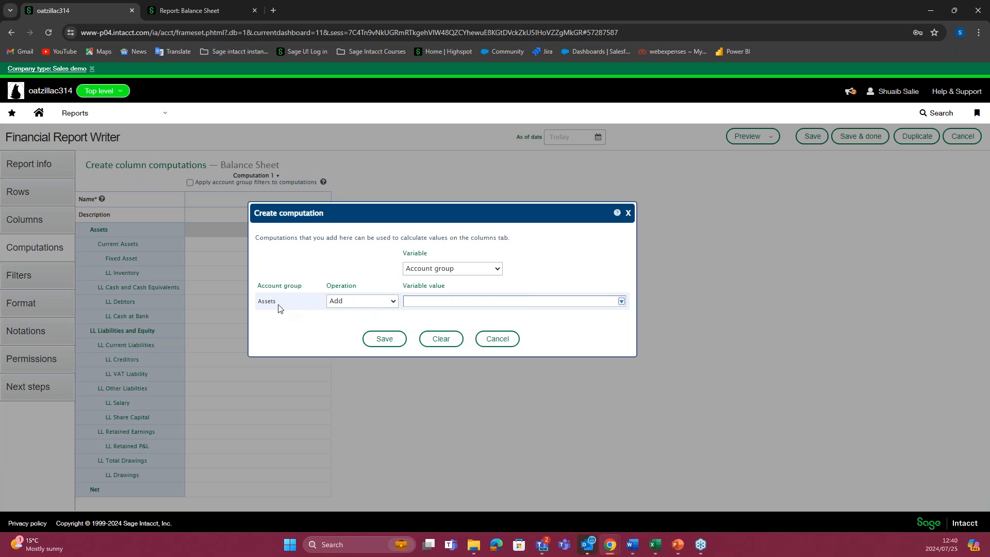
left_click(393, 302)
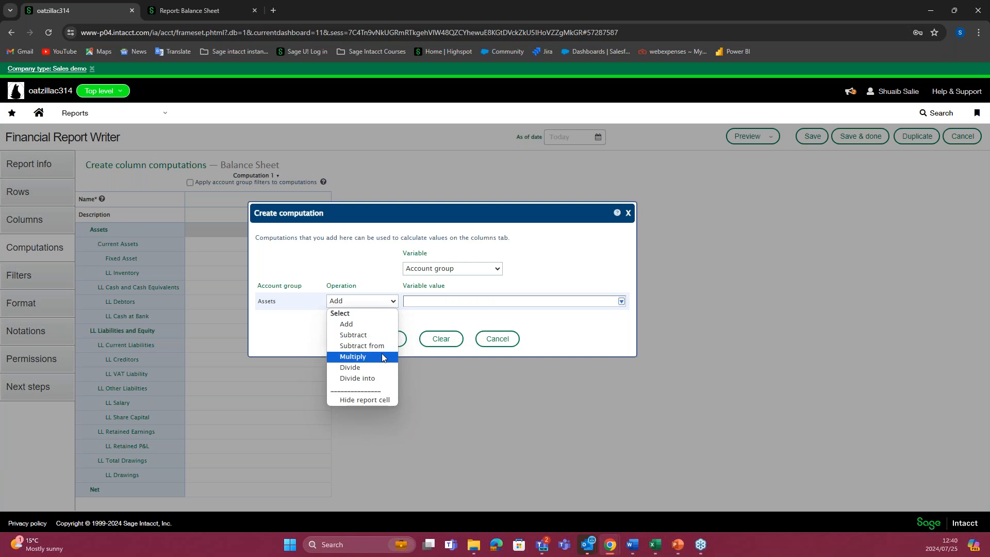
left_click(358, 324)
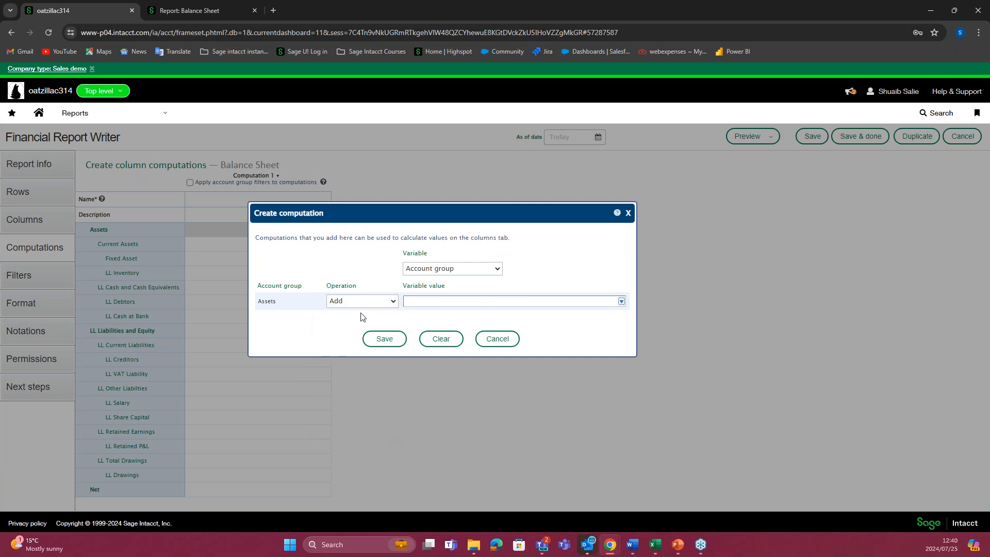
left_click(621, 302)
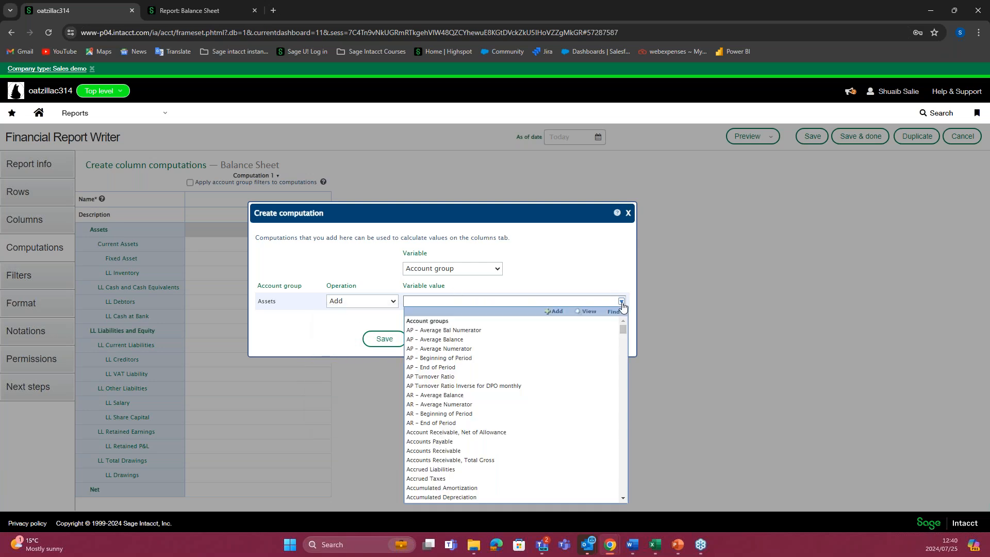
left_click(515, 267)
Step: Set the Assets computation to add a constant of 1000 and save it
left_click(498, 268)
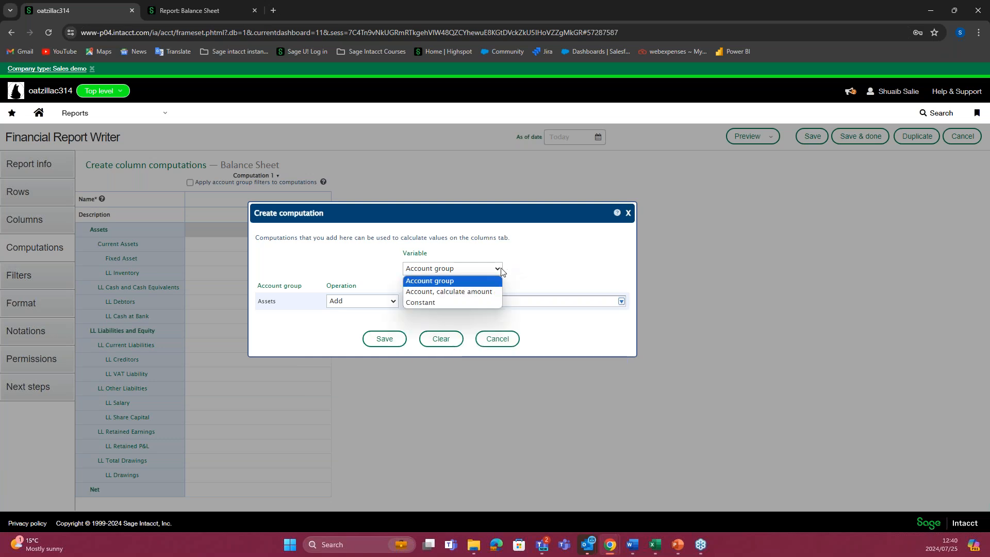
left_click(450, 303)
left_click(359, 302)
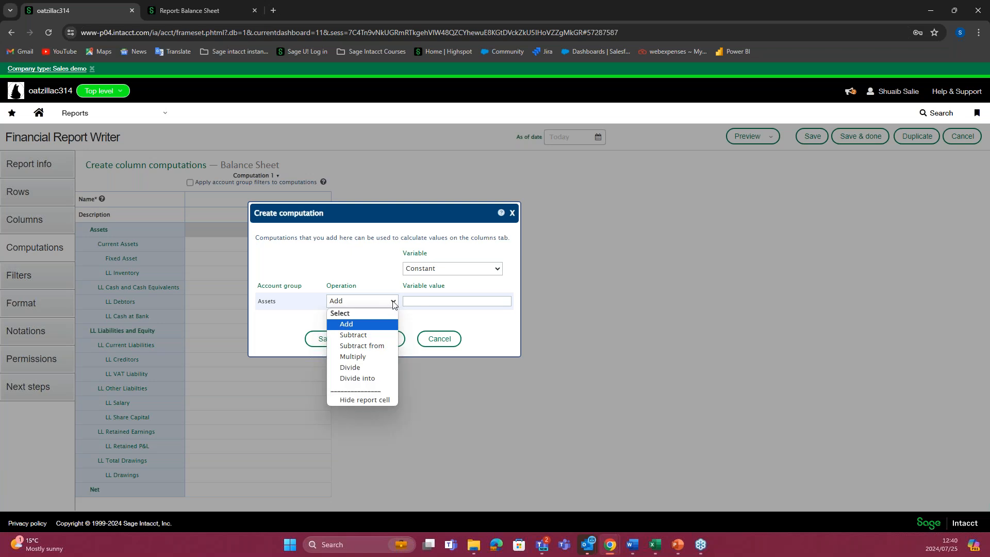
left_click(444, 301)
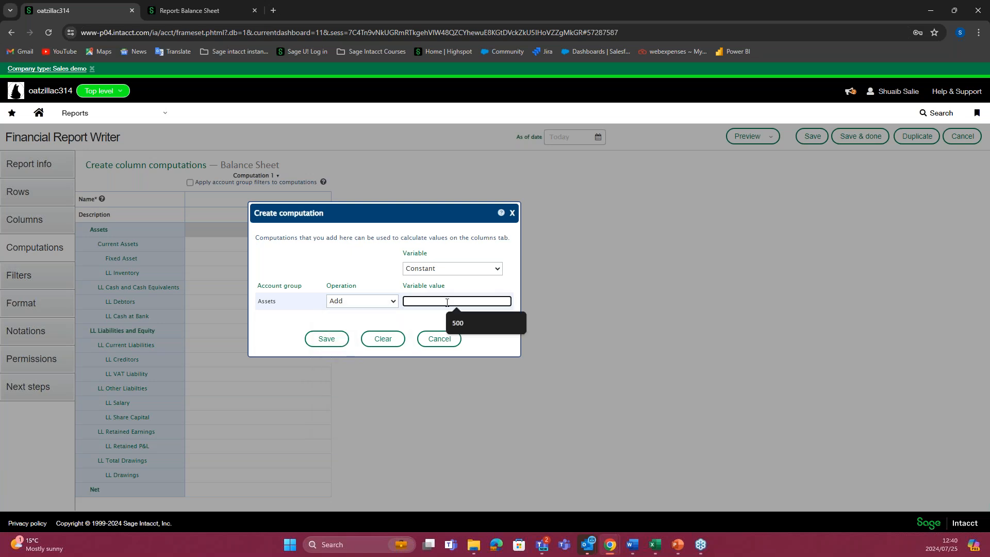
type("1000")
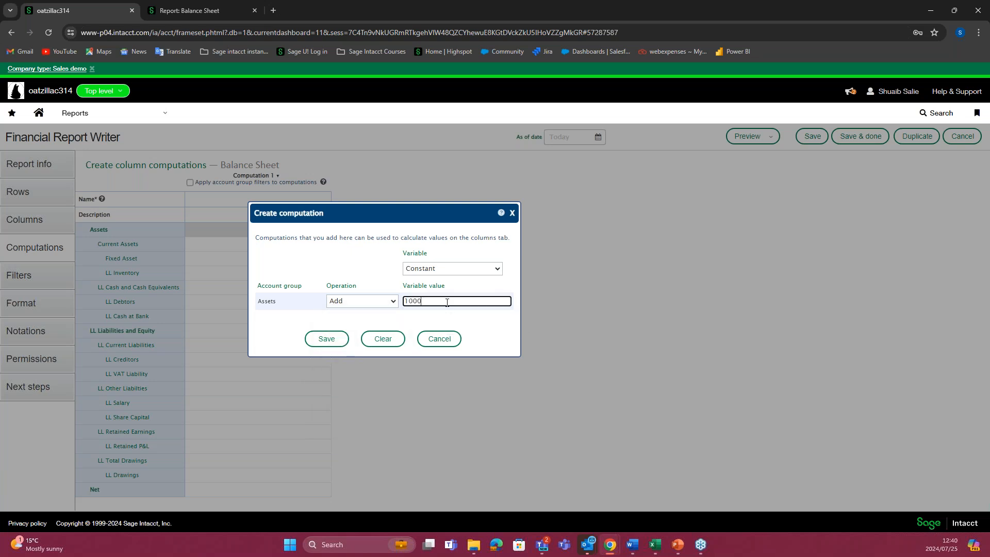
left_click(343, 335)
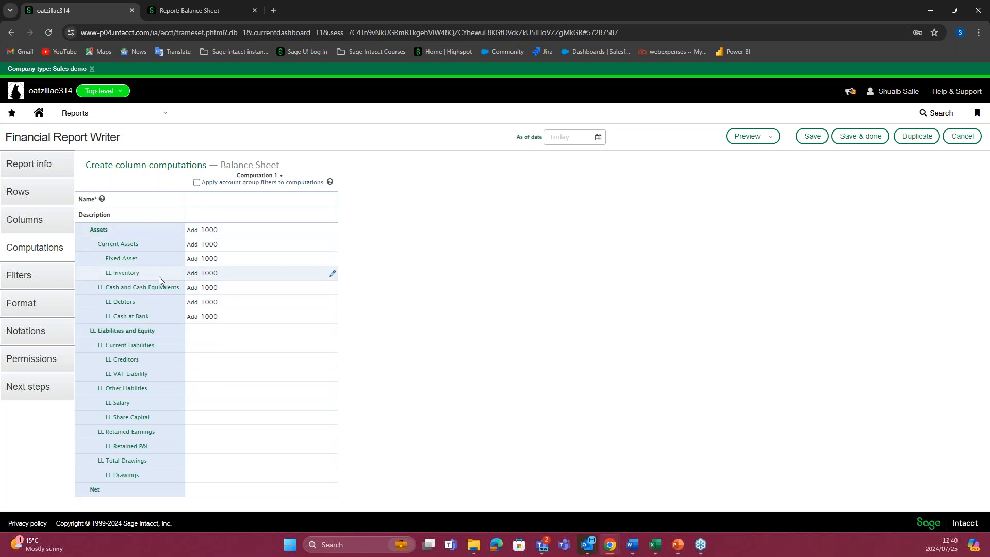
Step: Set Column 4's calculation to Computation 1 on column 3
left_click(23, 220)
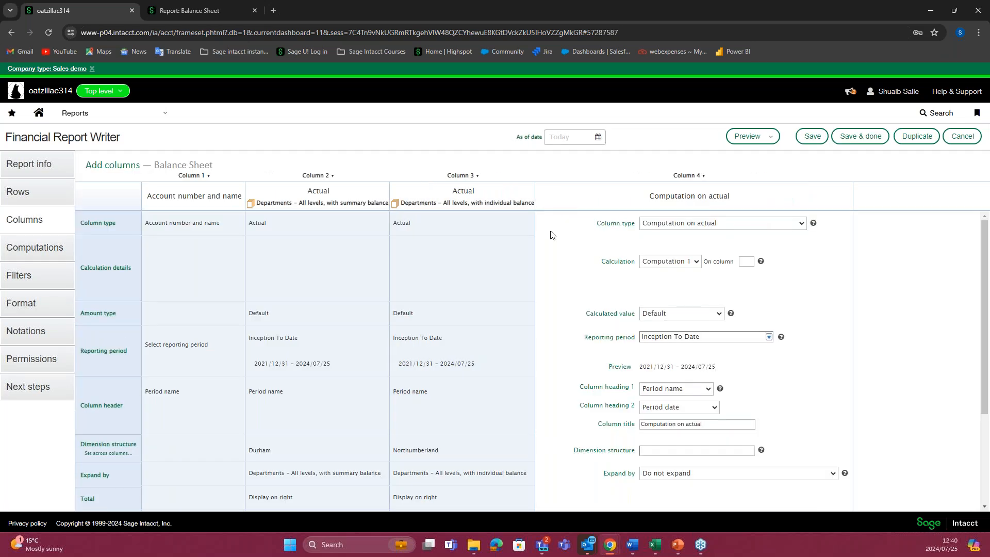
left_click(696, 262)
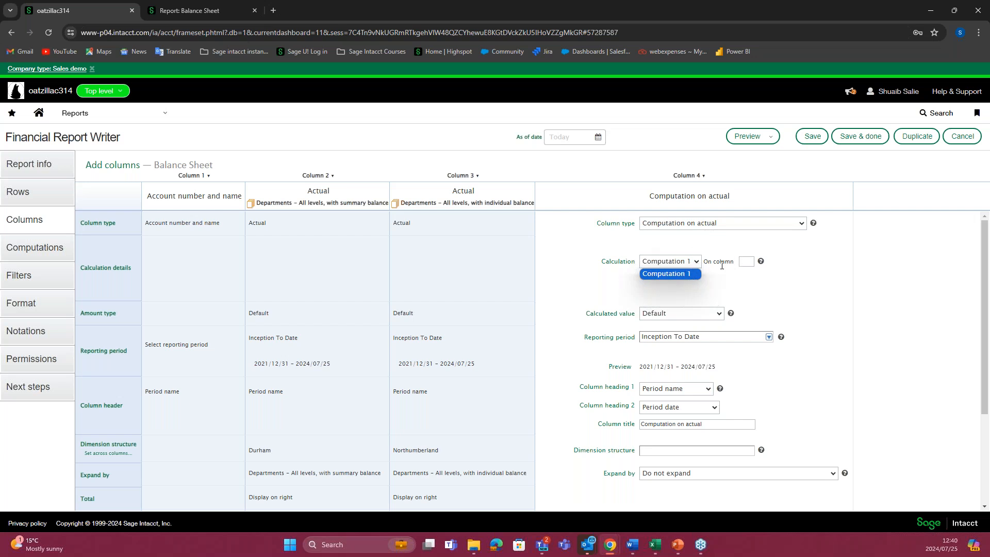
left_click(749, 265)
left_click(749, 263)
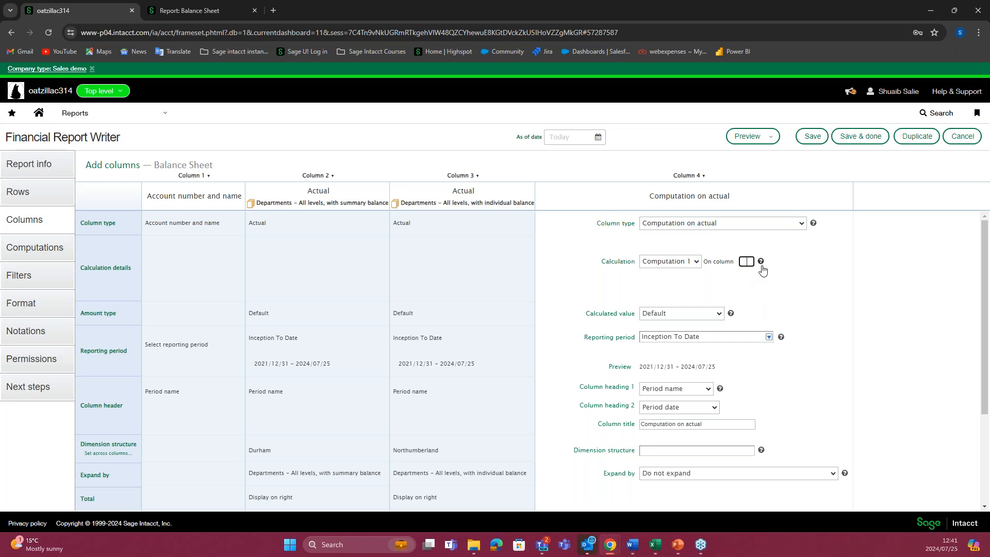
left_click(789, 297)
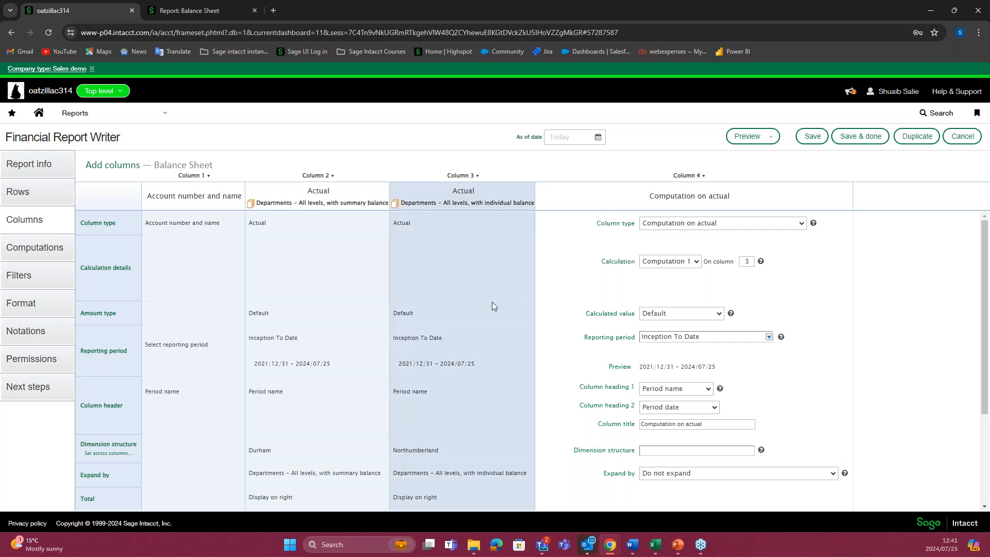
Step: Locate the Northumberland columns in the open report preview
left_click(211, 15)
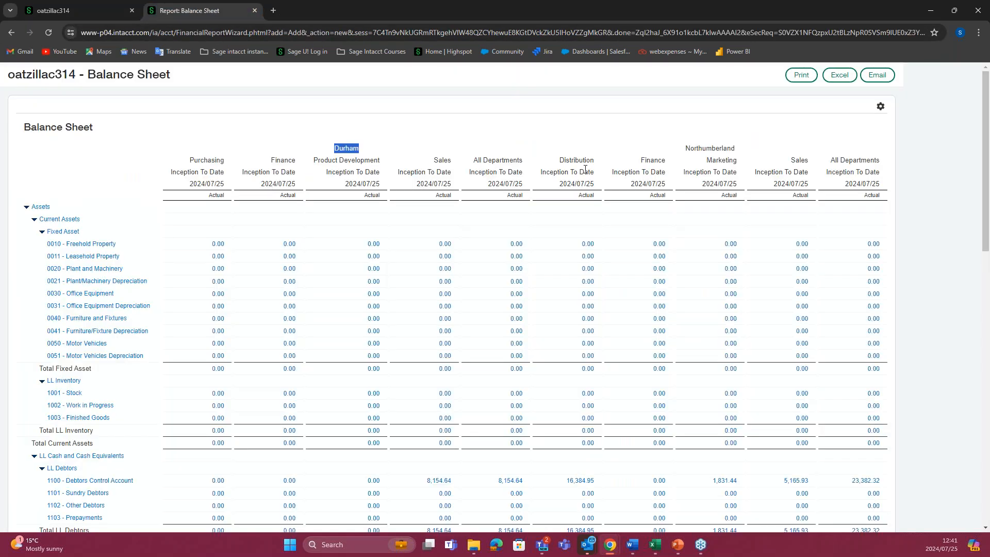
left_click_drag(684, 148, 745, 149)
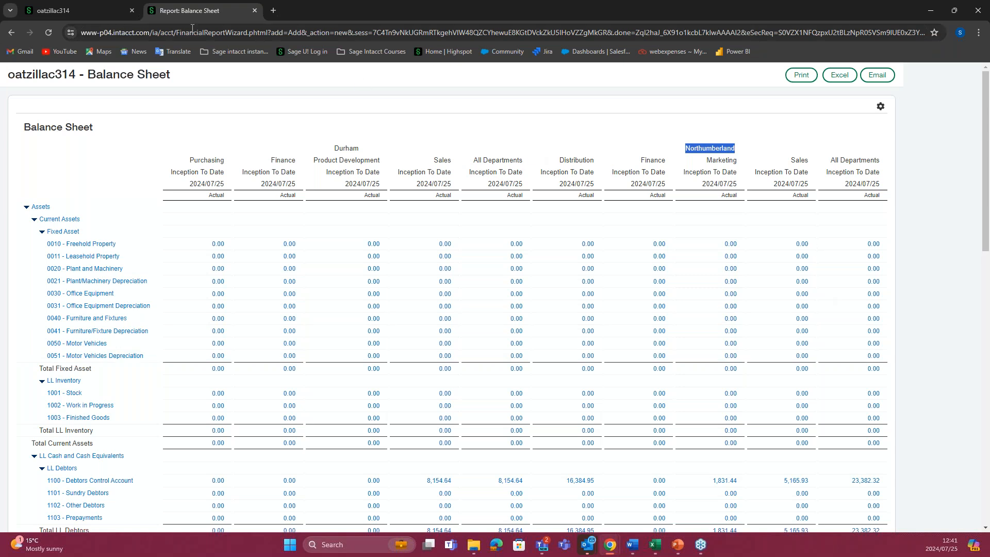
Step: Return to the report editor and generate a fresh live preview of the Balance Sheet with the computation column
left_click(69, 7)
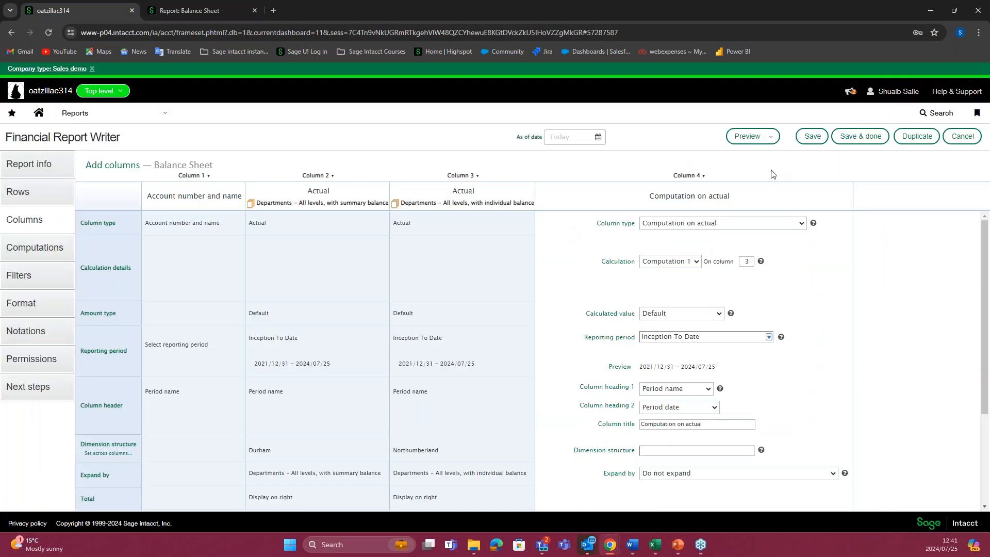
left_click(769, 137)
left_click(781, 200)
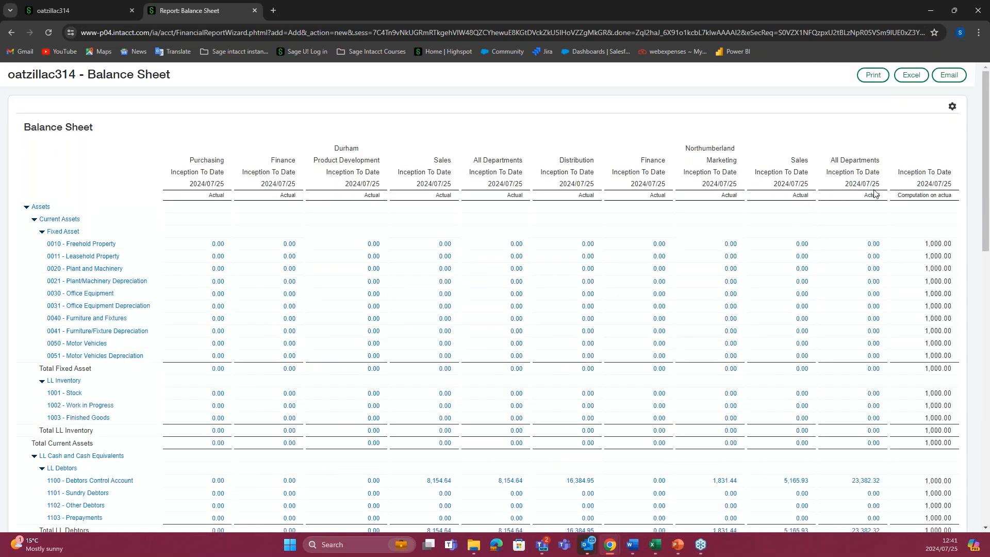
Step: Examine the Computation on actual column in the preview across the Assets and the LL Liabilities and Equity rows
left_click_drag(898, 196, 957, 200)
scroll(959, 201, "down", 1)
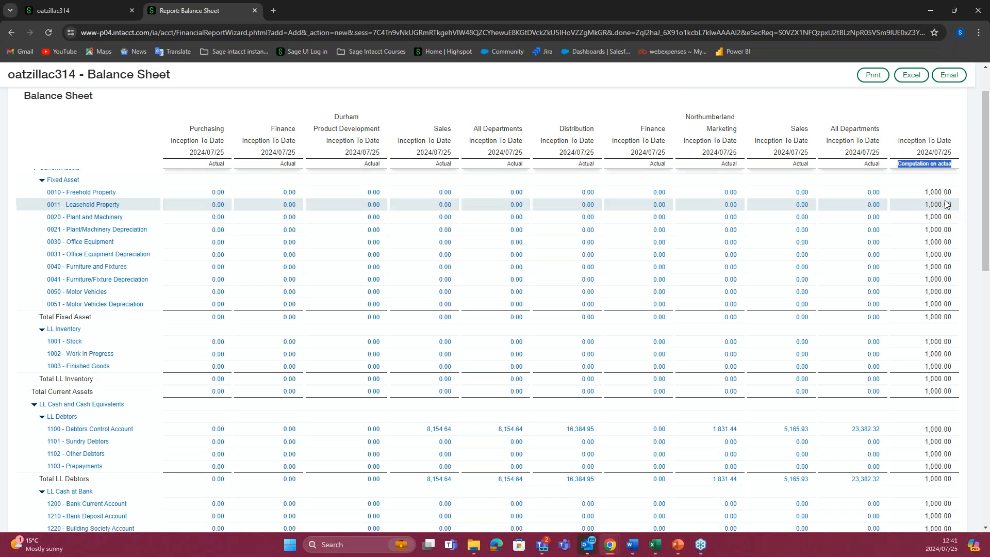
scroll(947, 205, "up", 1)
left_click_drag(929, 243, 953, 245)
scroll(943, 279, "down", 1)
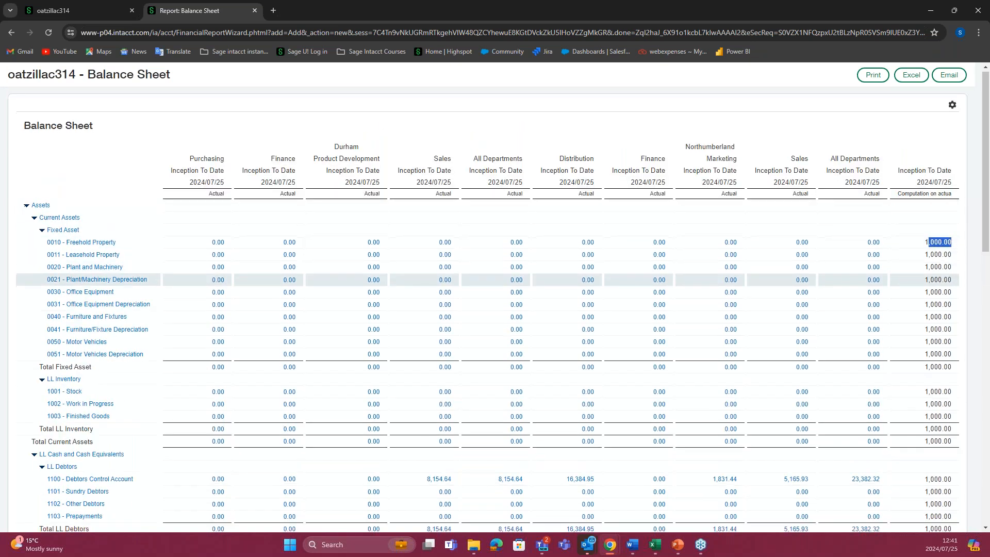
scroll(943, 279, "down", 15)
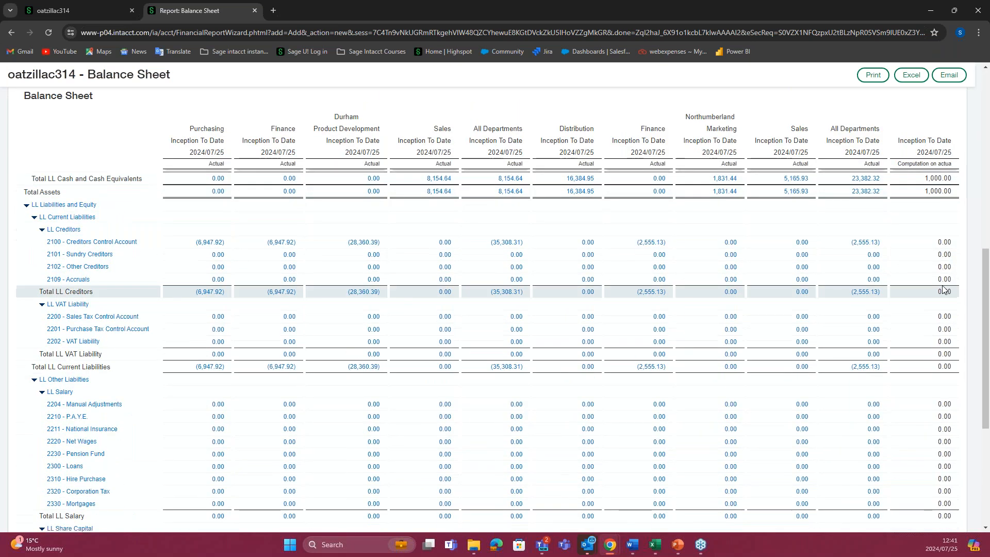
scroll(945, 287, "up", 5)
scroll(942, 276, "down", 1)
scroll(411, 278, "up", 7)
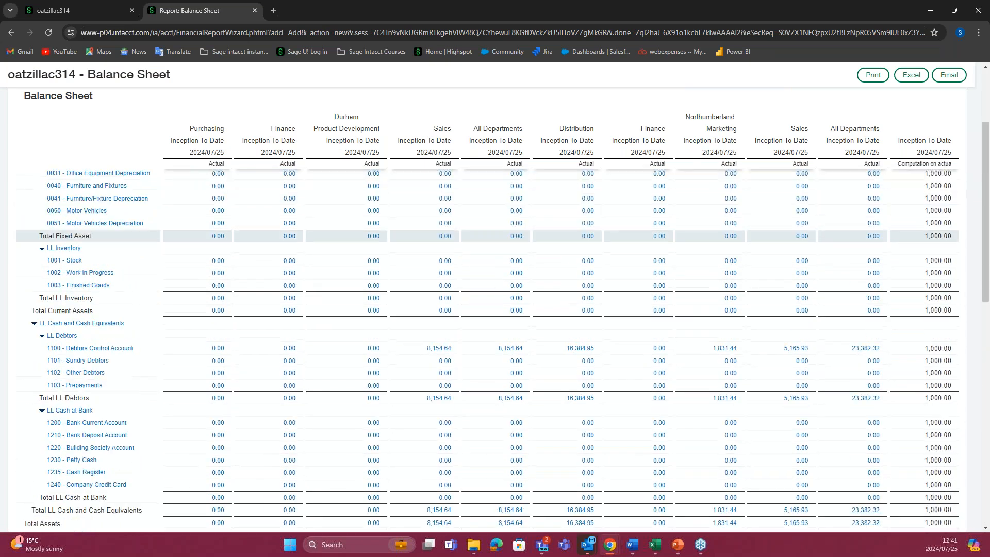
scroll(411, 279, "up", 3)
Step: Set the report's Department filter to Specific department or department group and check the departments and groups on offer
left_click(93, 10)
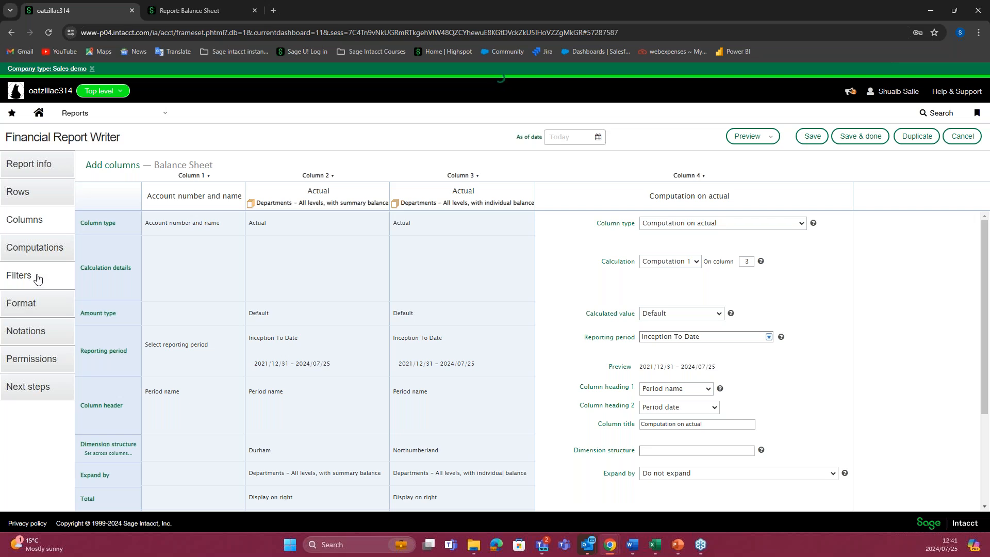
left_click(298, 272)
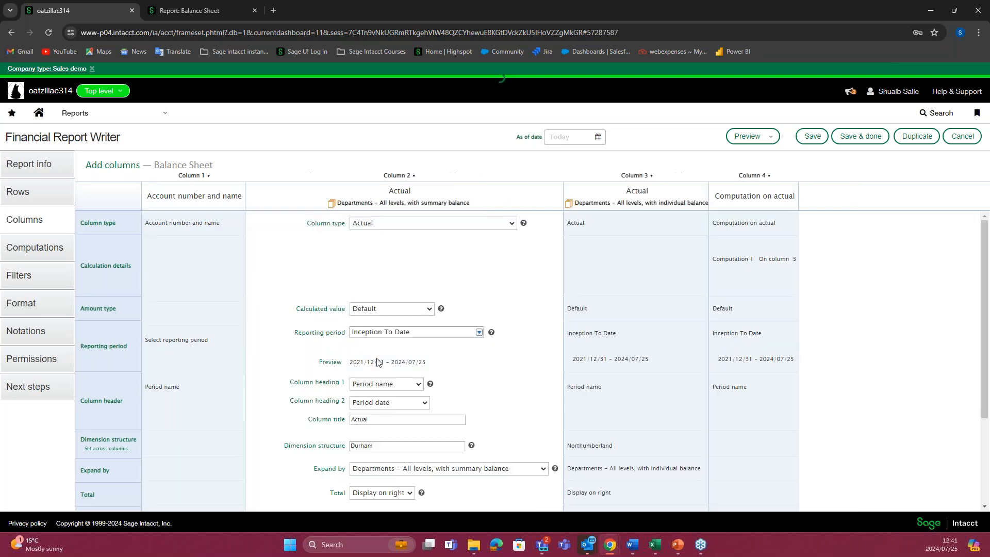
scroll(346, 355, "down", 2)
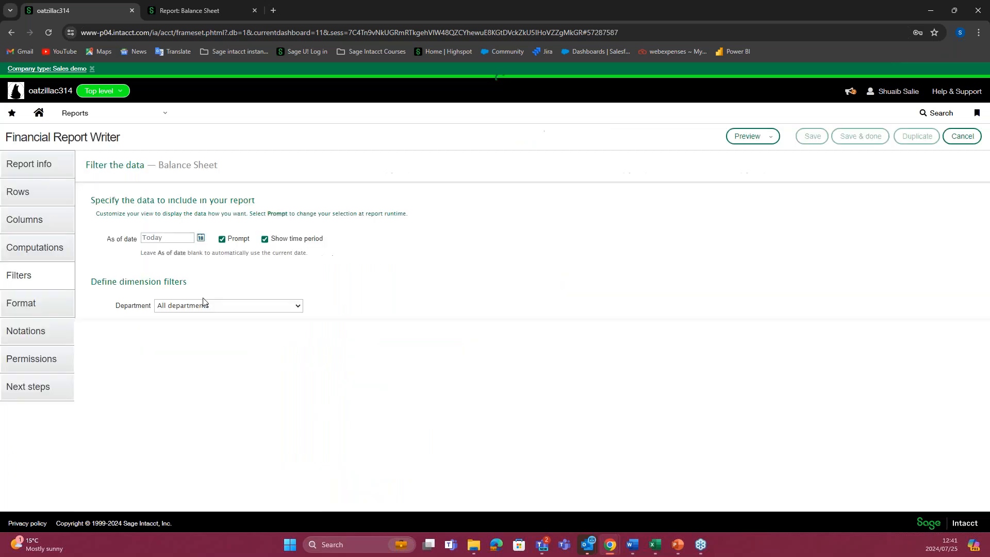
left_click(295, 304)
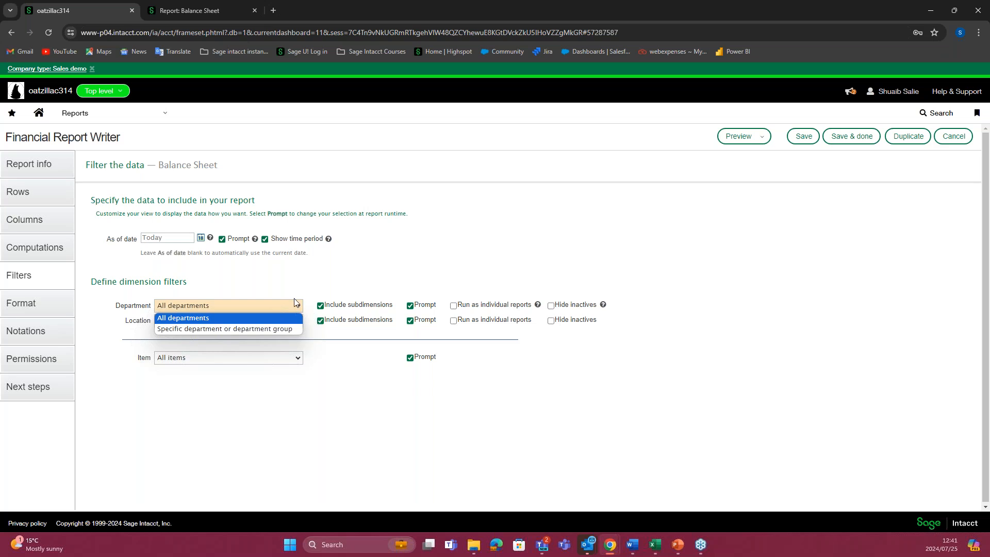
left_click(285, 329)
left_click(373, 320)
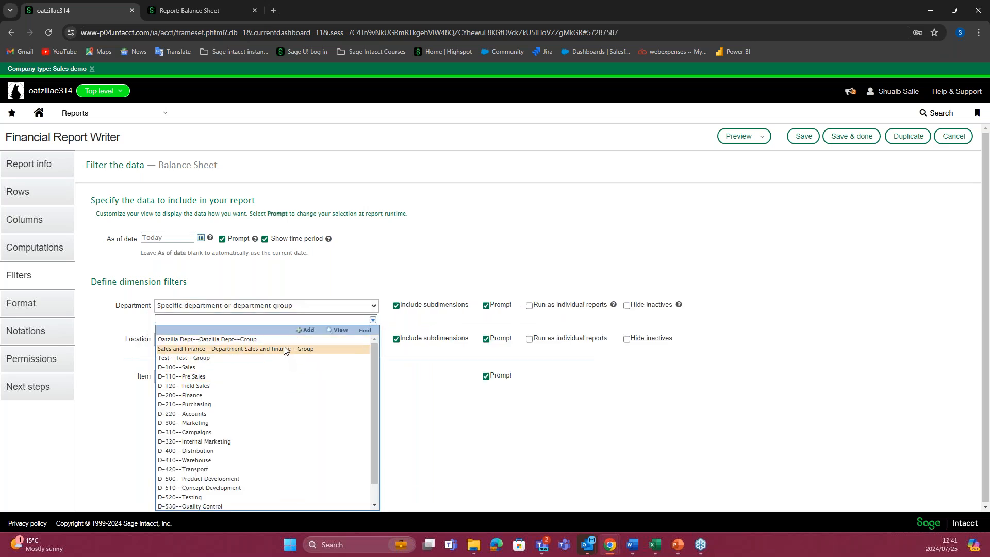
left_click(346, 289)
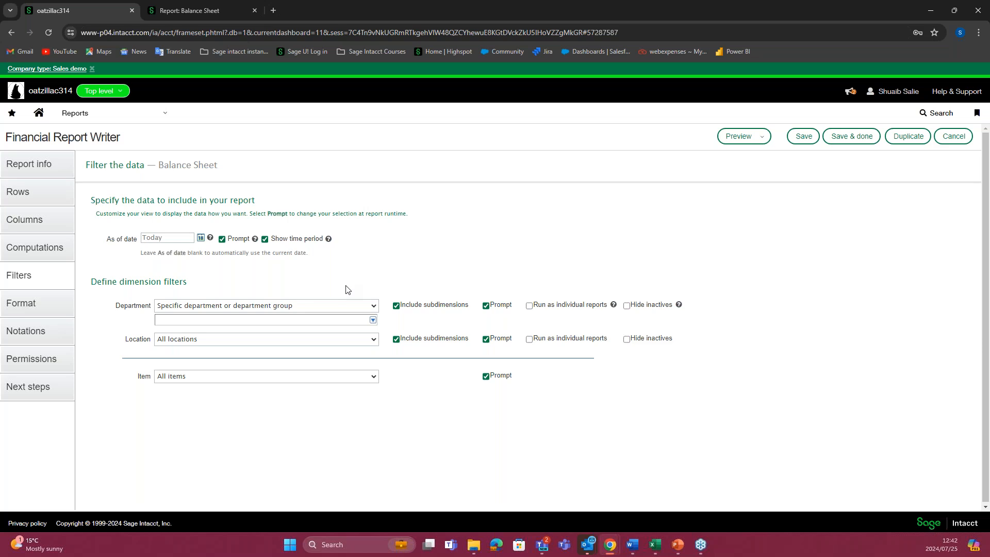
Step: Enable all four zero-number display options in the report's general formatting and check the available negative number formats
left_click(52, 307)
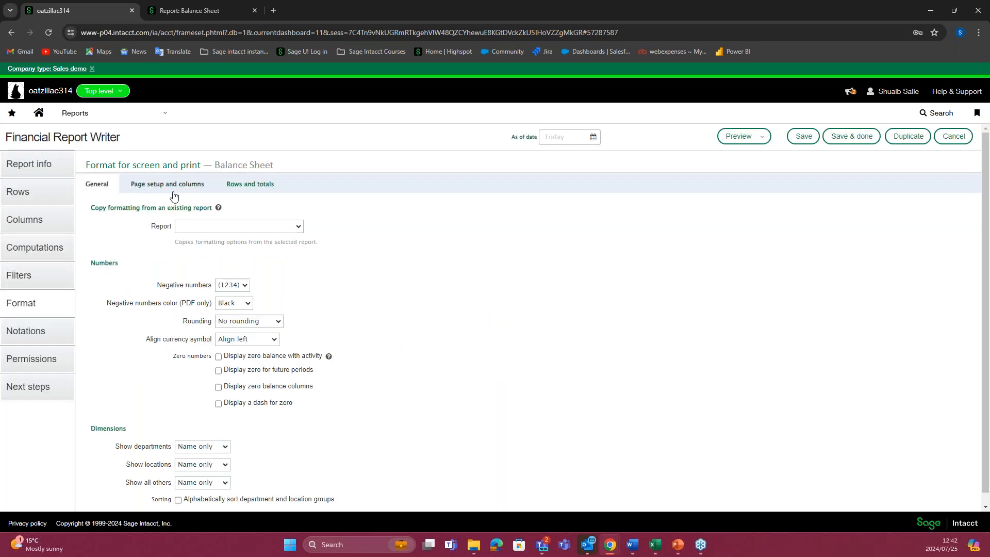
scroll(246, 242, "down", 1)
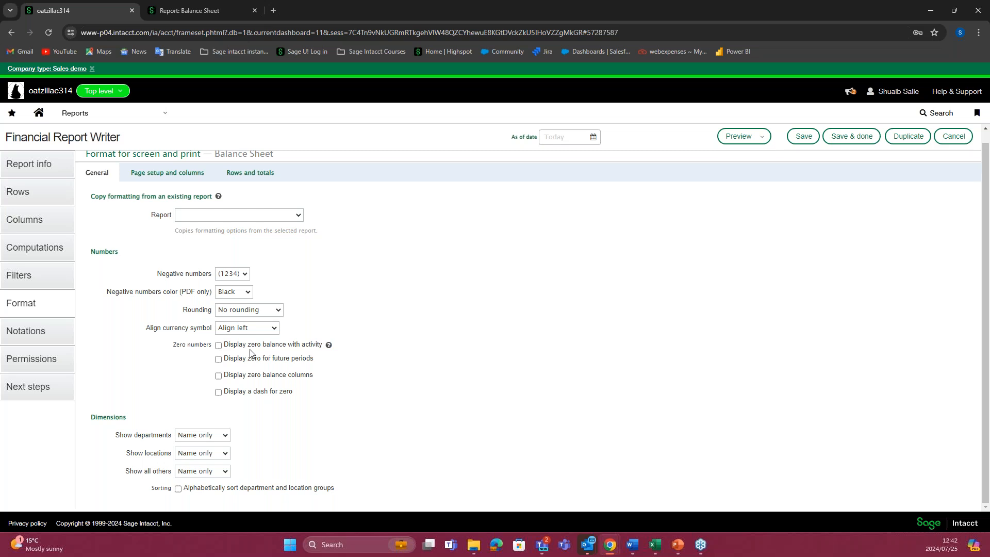
left_click(219, 346)
left_click(218, 360)
left_click(219, 376)
left_click(219, 392)
left_click(245, 275)
left_click(300, 277)
left_click(248, 275)
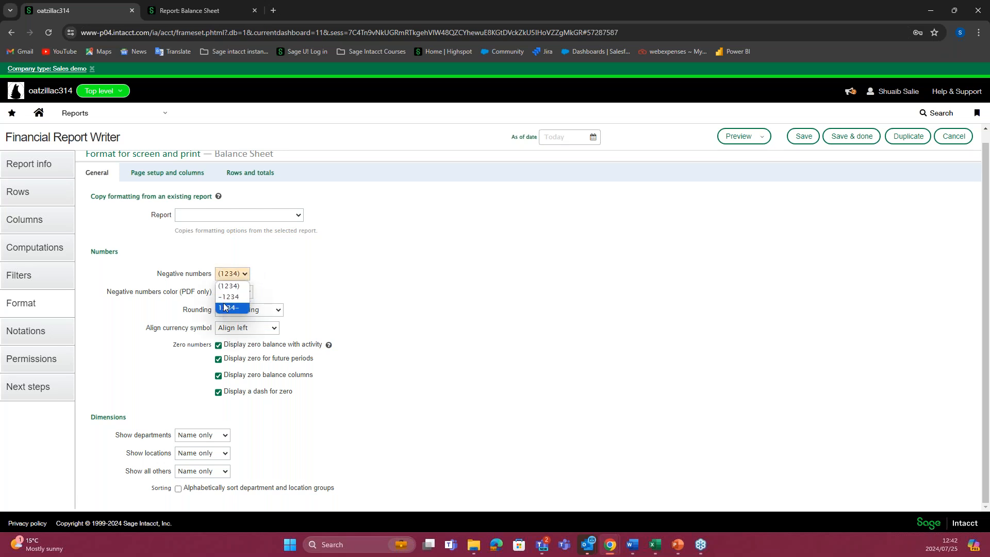
left_click(305, 270)
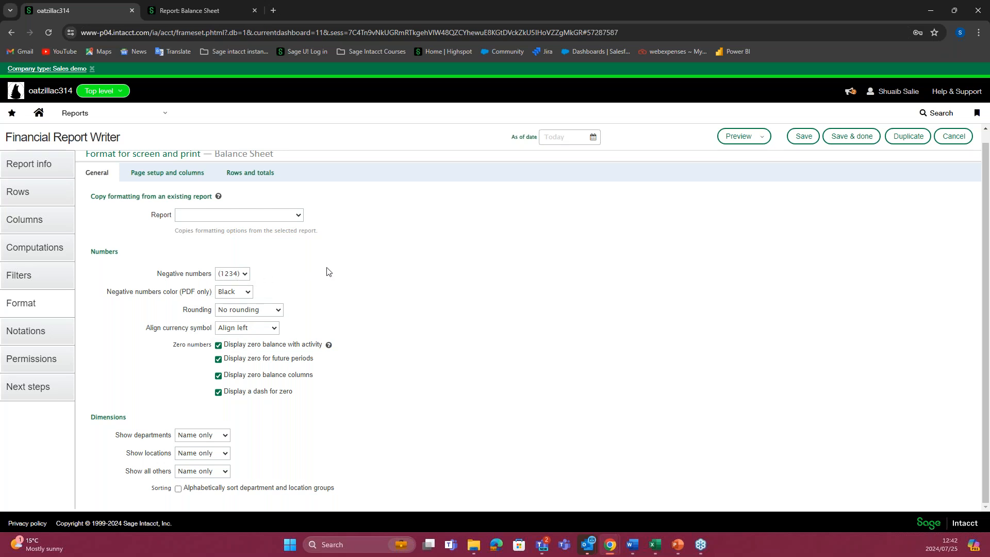
Step: Add a report notation named Notation with the text Example for the Assets row
left_click(34, 331)
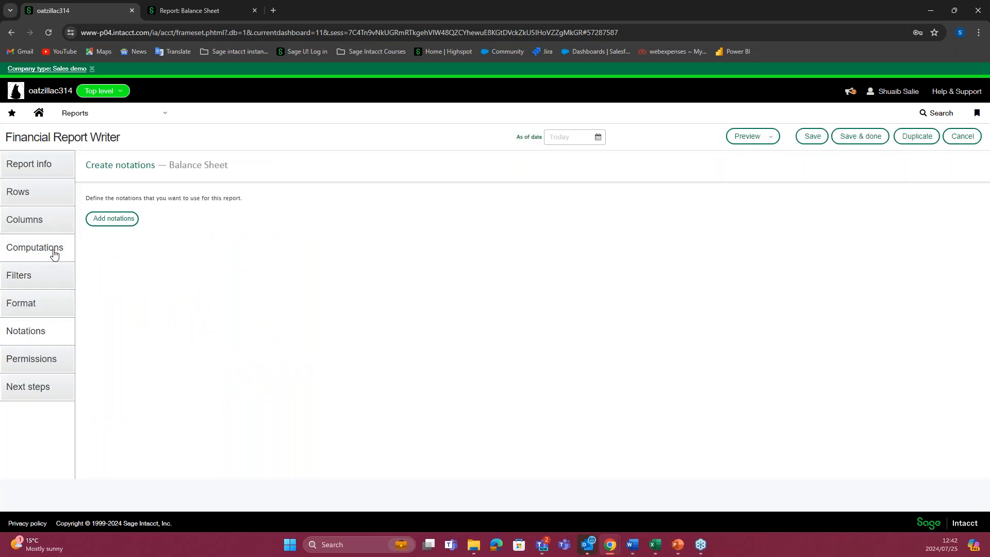
left_click(36, 221)
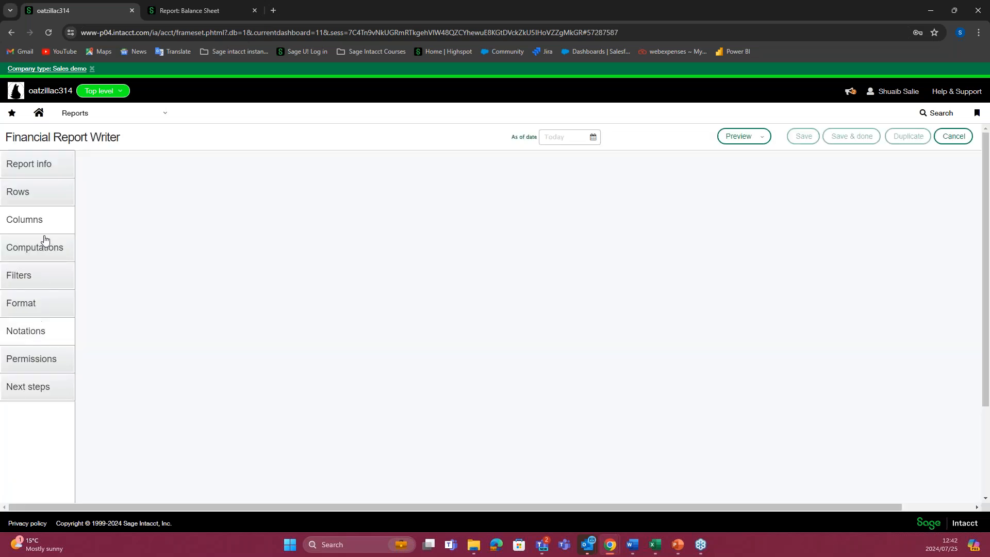
left_click(49, 322)
left_click(129, 221)
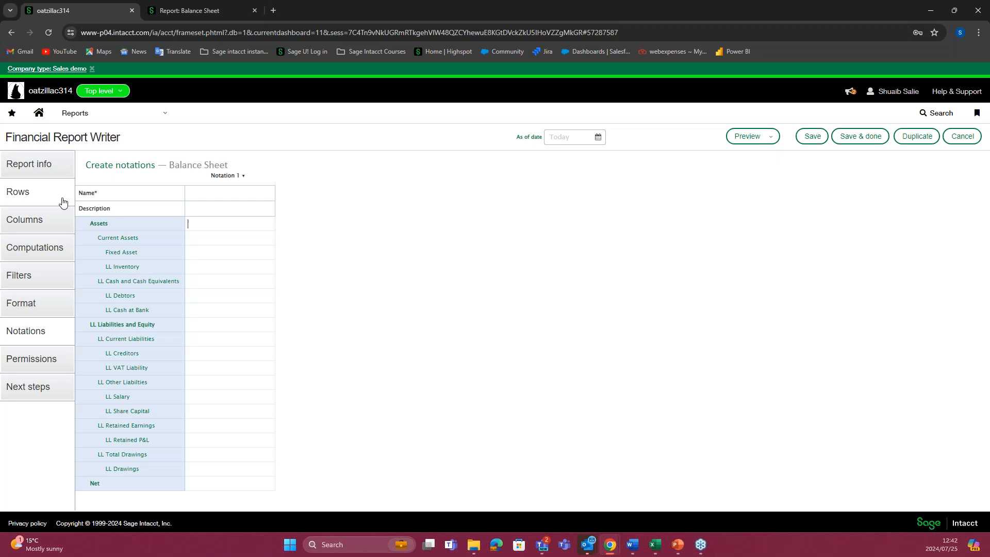
left_click(192, 195)
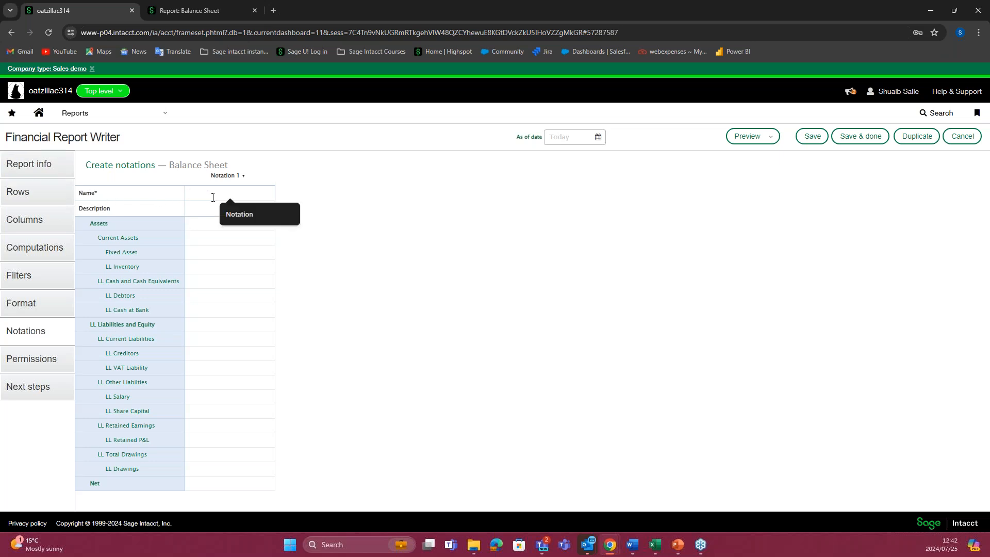
left_click(231, 212)
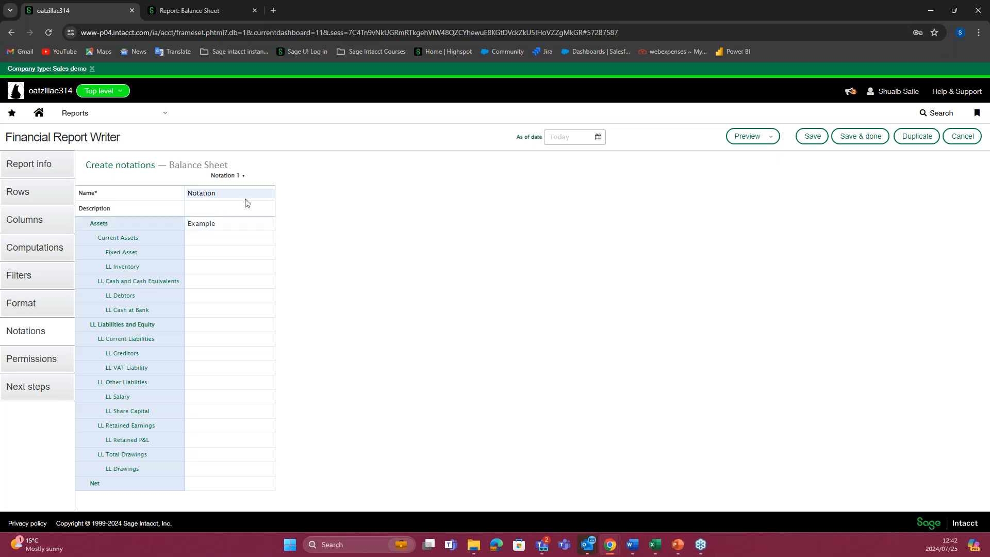
Step: Insert a new column after Column 4 in the report's column definitions
left_click(44, 194)
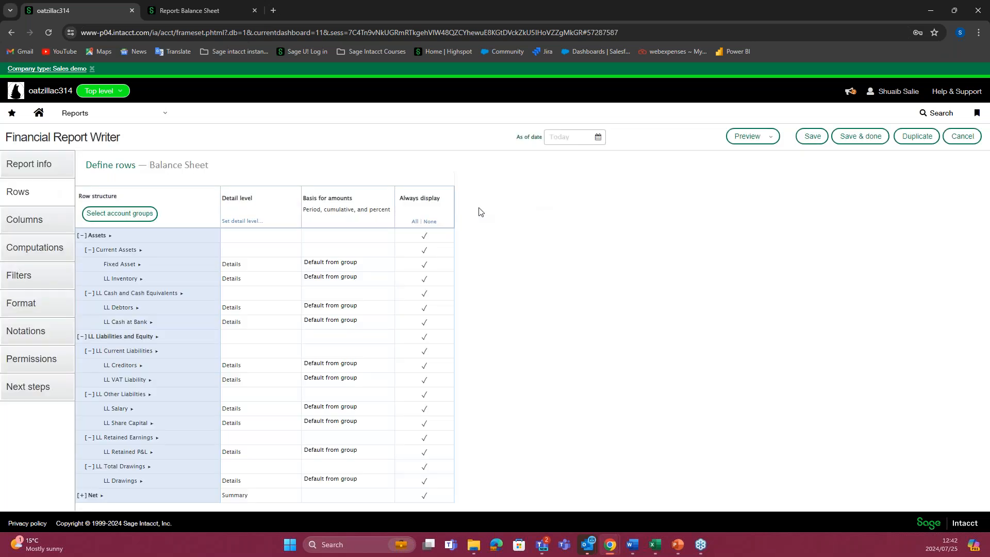
left_click(39, 229)
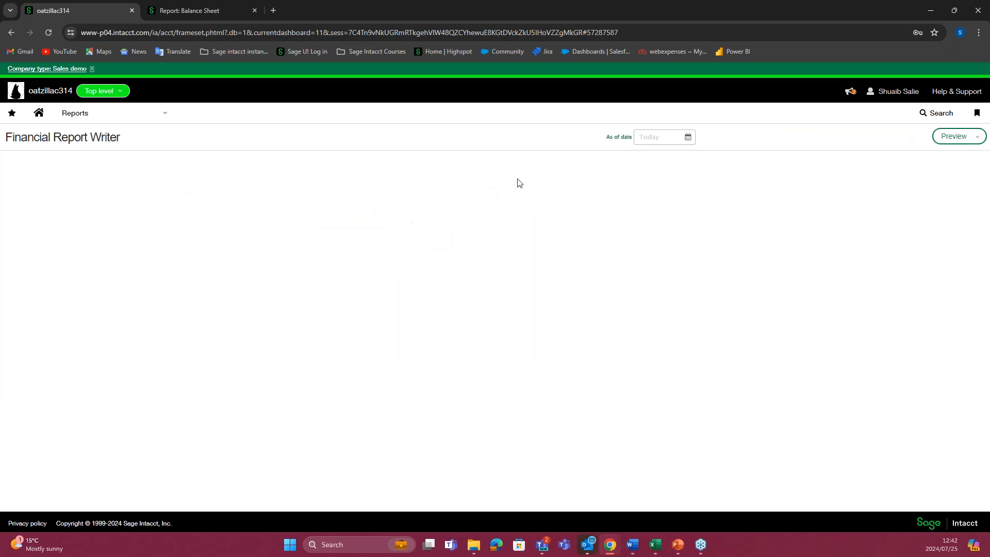
left_click(775, 176)
left_click(767, 197)
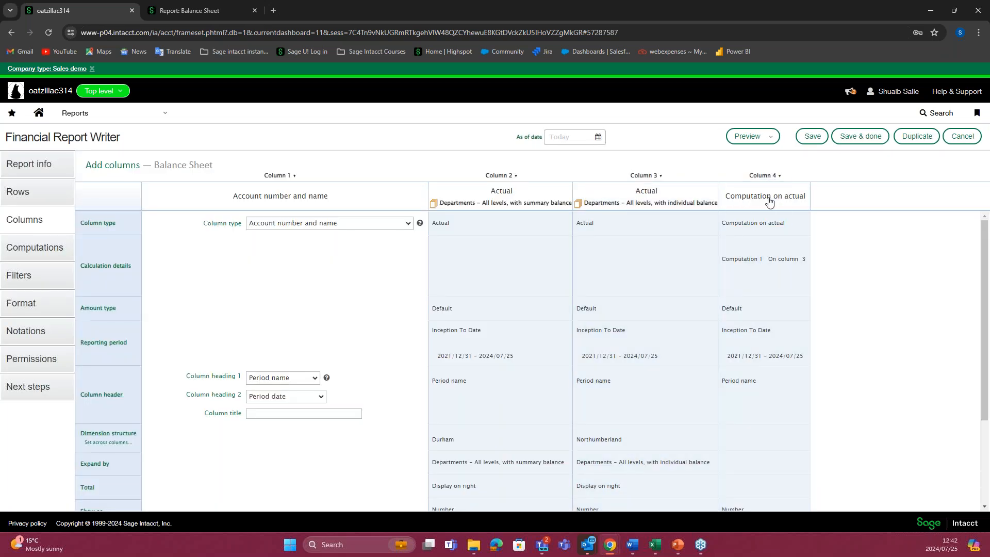
left_click(767, 177)
left_click(765, 196)
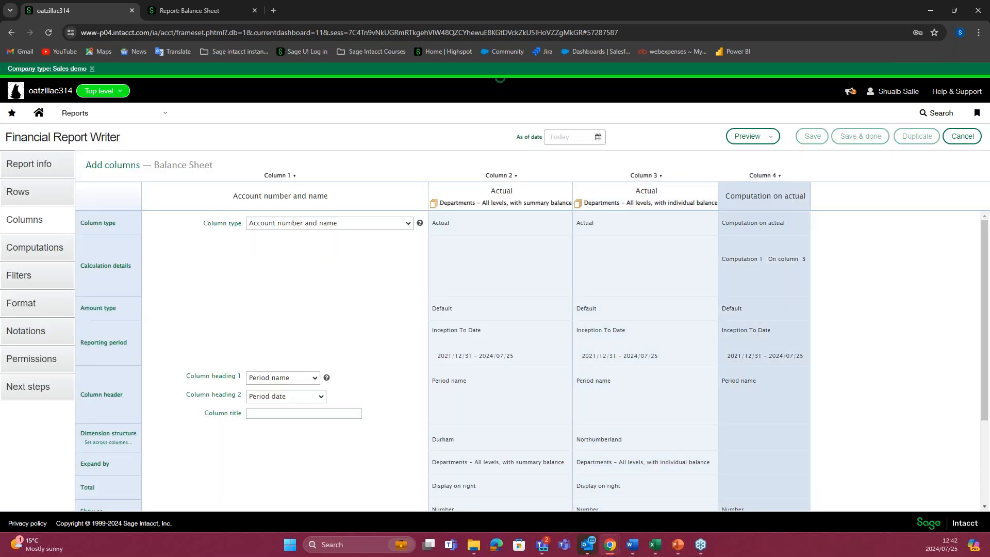
Step: Set Column 5's type to Notation and choose the notation named Notation
left_click(780, 223)
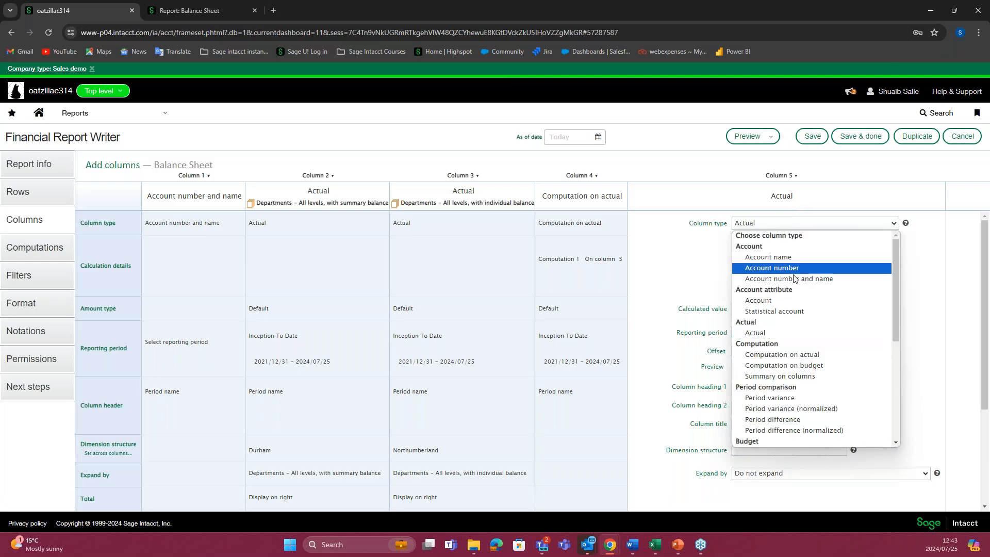
scroll(801, 390, "down", 3)
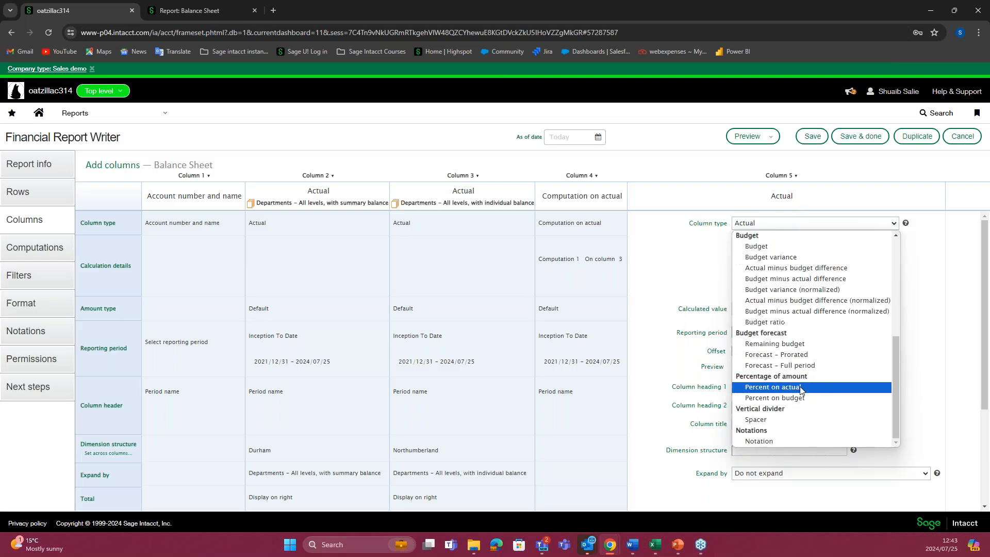
left_click(766, 442)
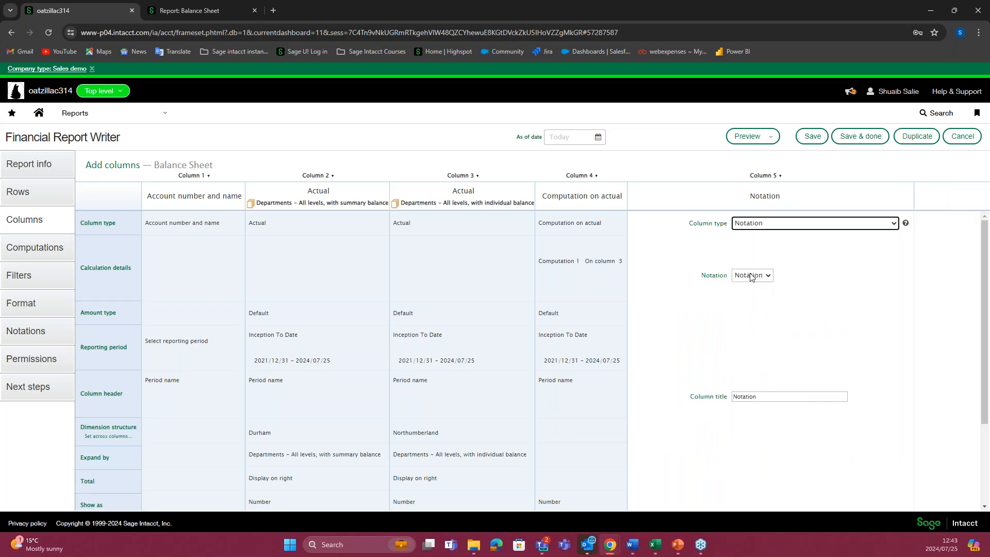
left_click(769, 279)
left_click(755, 290)
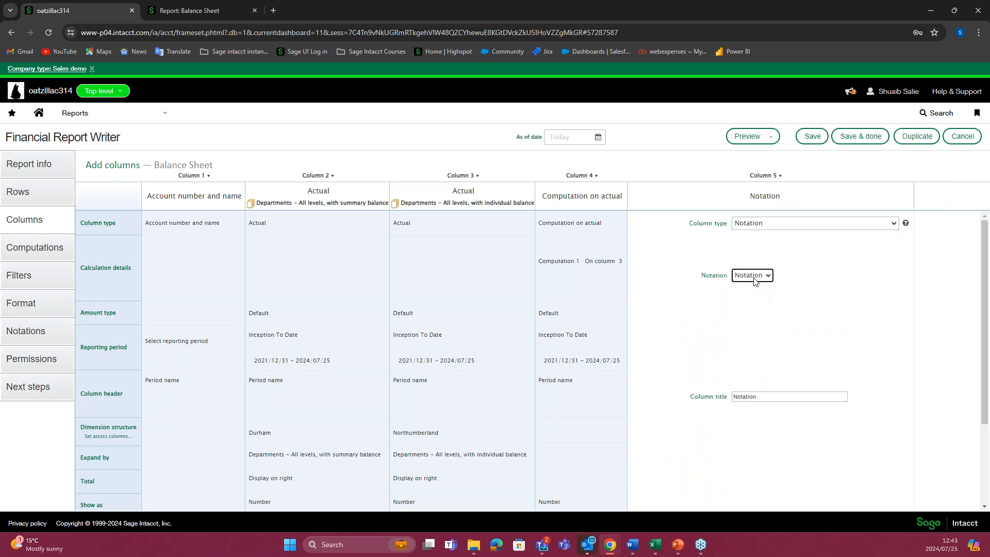
Step: Preview the Balance Sheet as a live HTML report and examine the Notation column after the computation column
left_click(754, 138)
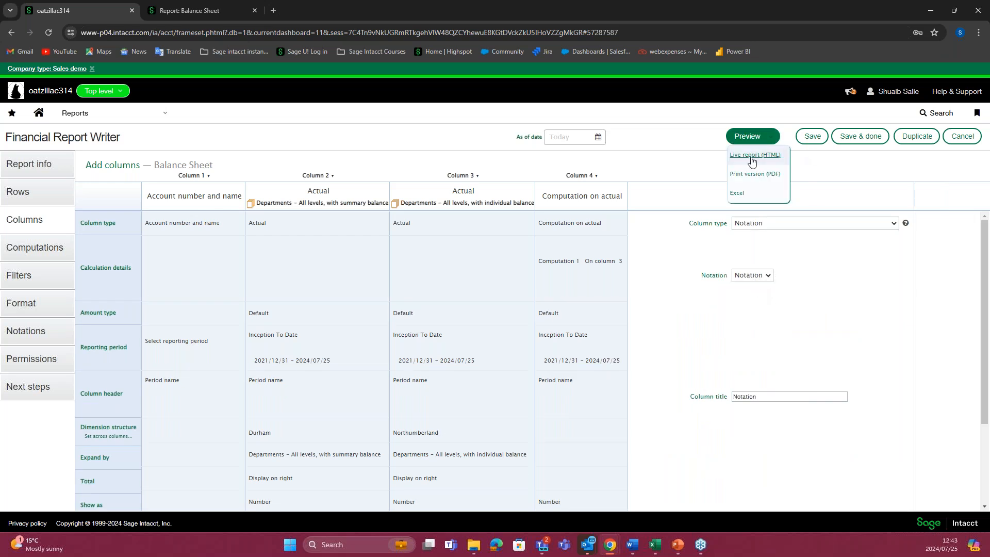
left_click(753, 156)
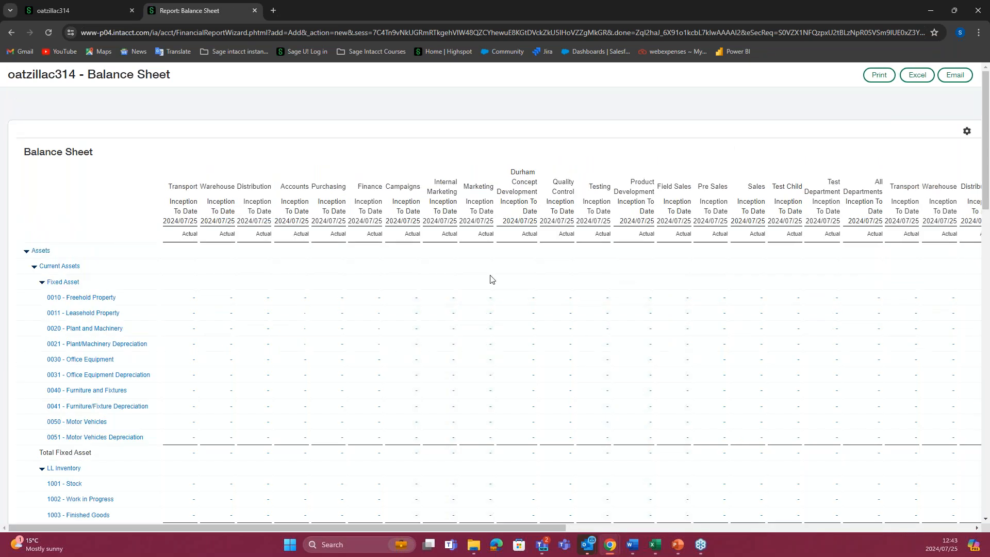
left_click_drag(392, 528, 898, 527)
left_click_drag(945, 460, 972, 470)
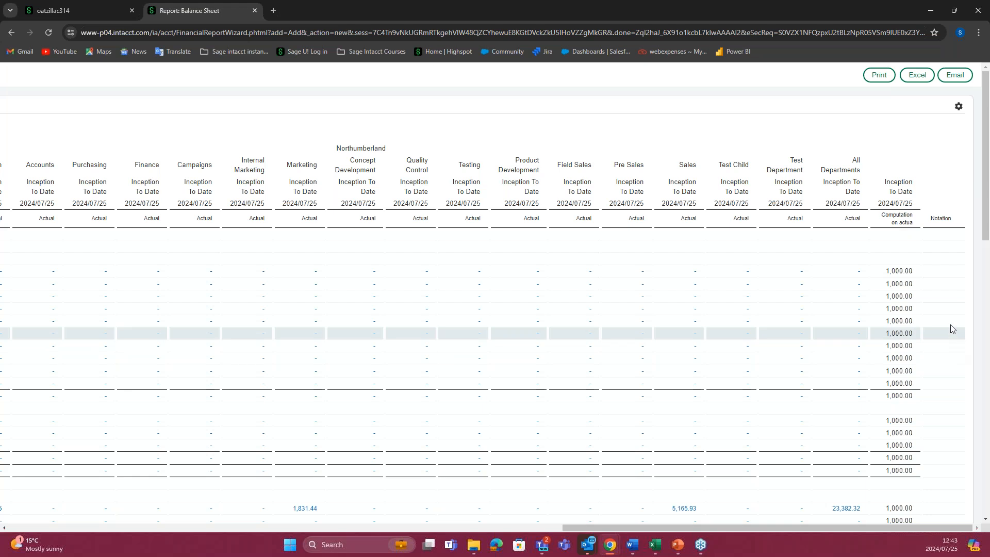
scroll(954, 297, "down", 6)
left_click_drag(960, 376, 934, 374)
left_click(906, 533)
left_click_drag(822, 528, 154, 528)
scroll(138, 275, "up", 7)
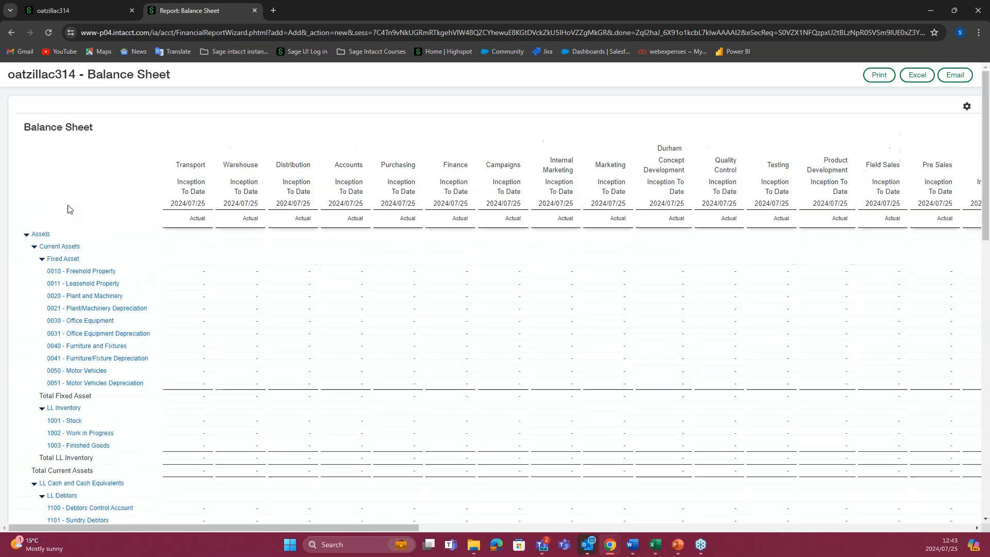
Step: Open the report permissions and remove Group\Everyone from the exclusion list, accepting its move to the access list
left_click(89, 11)
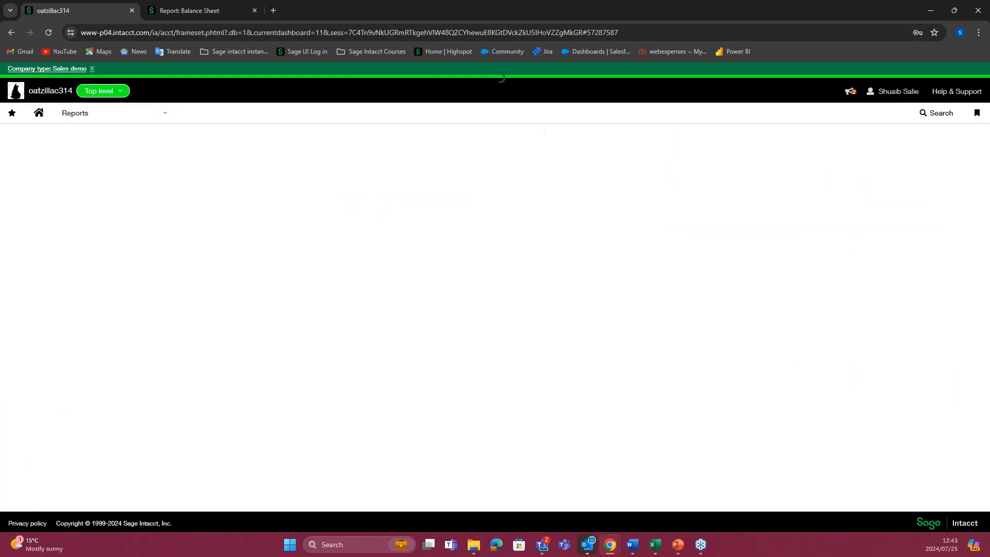
left_click(164, 357)
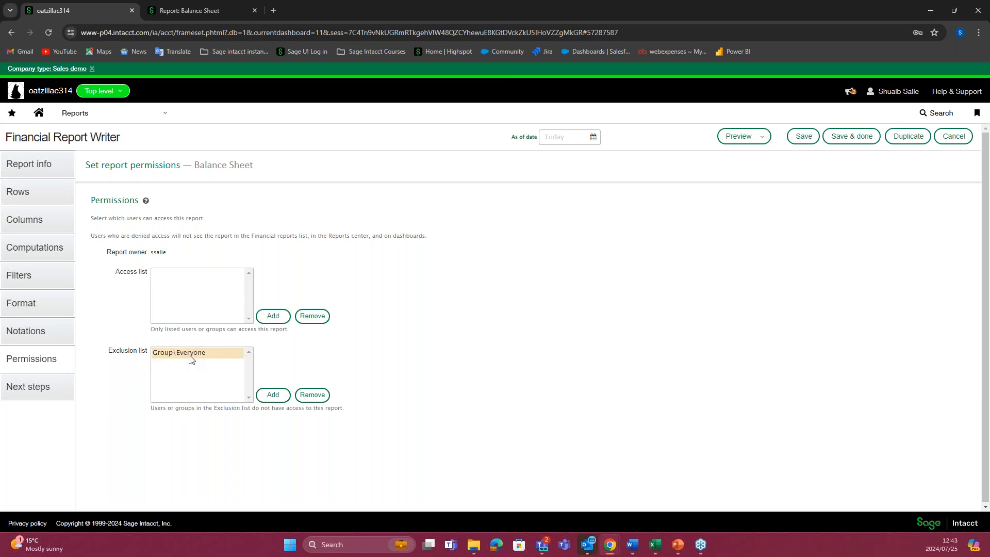
left_click(166, 359)
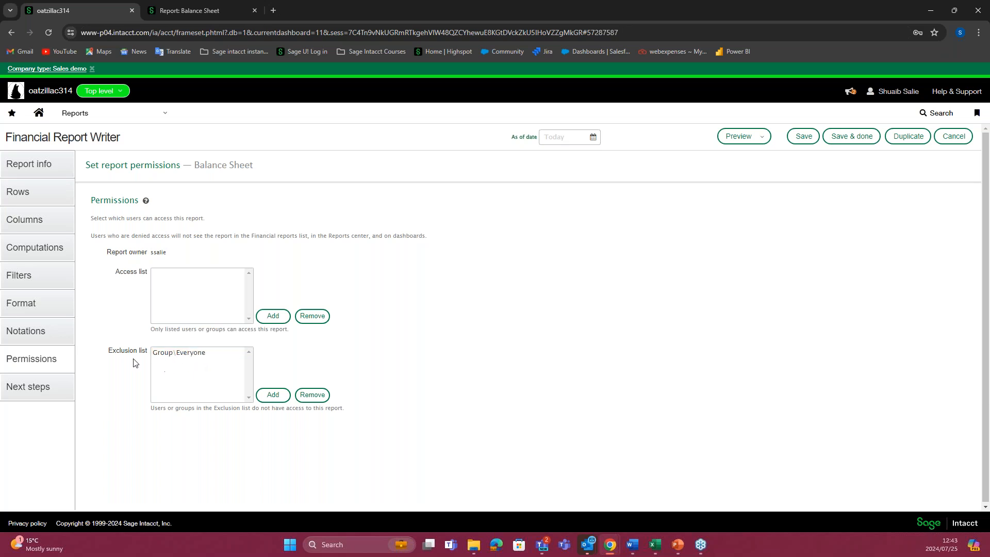
left_click(171, 355)
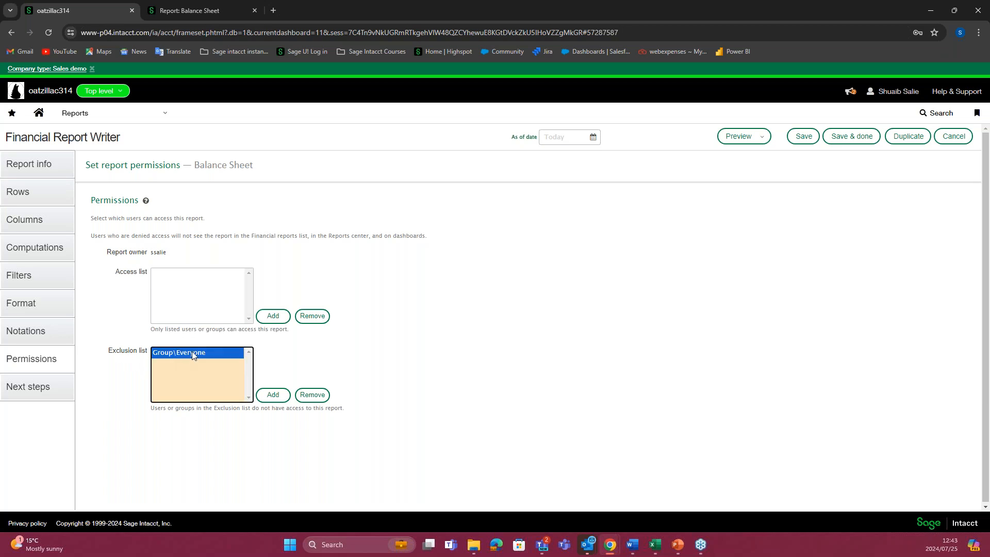
left_click(121, 317)
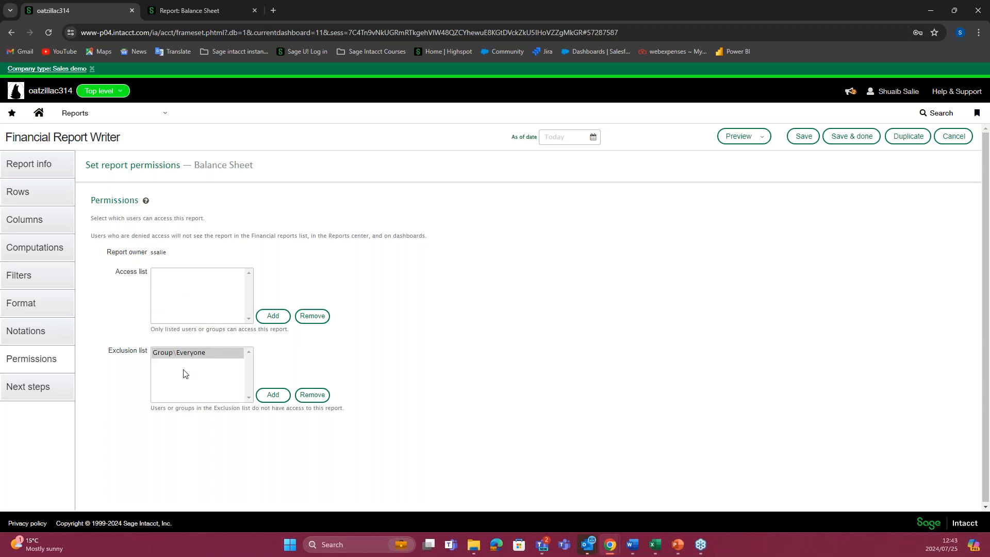
left_click(161, 356)
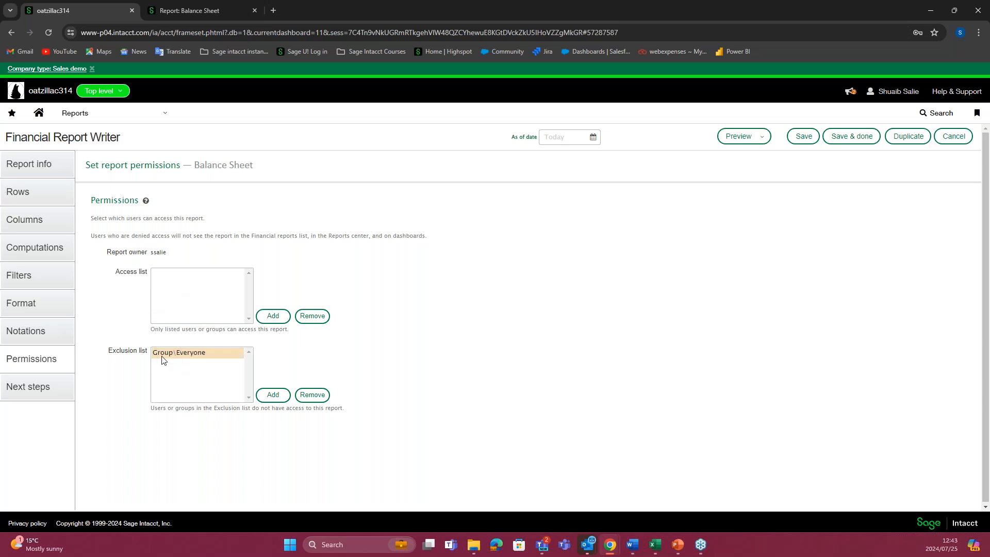
left_click(306, 396)
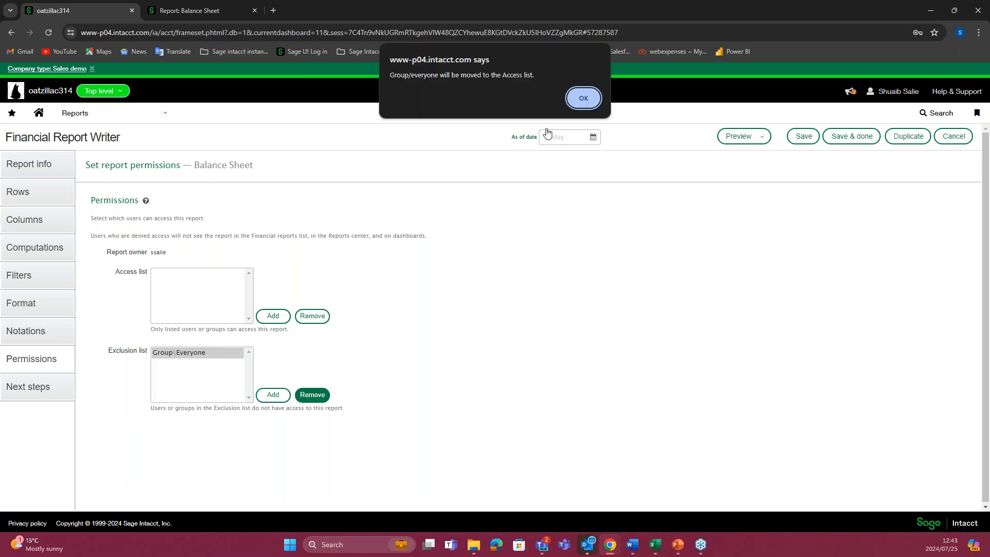
left_click(577, 98)
left_click(172, 277)
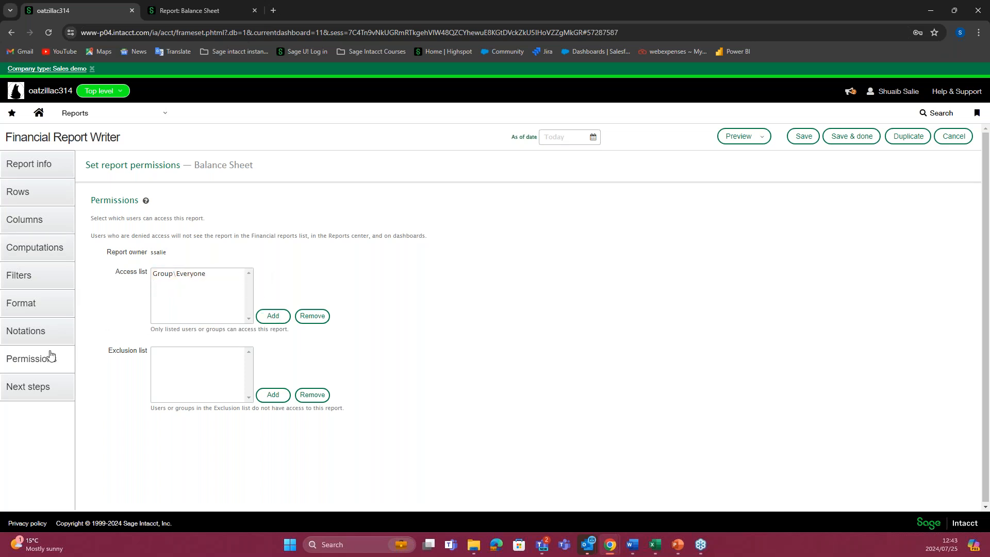
Step: Examine which users and groups can be added to the report's access list, closing the dialog without adding any
left_click(282, 320)
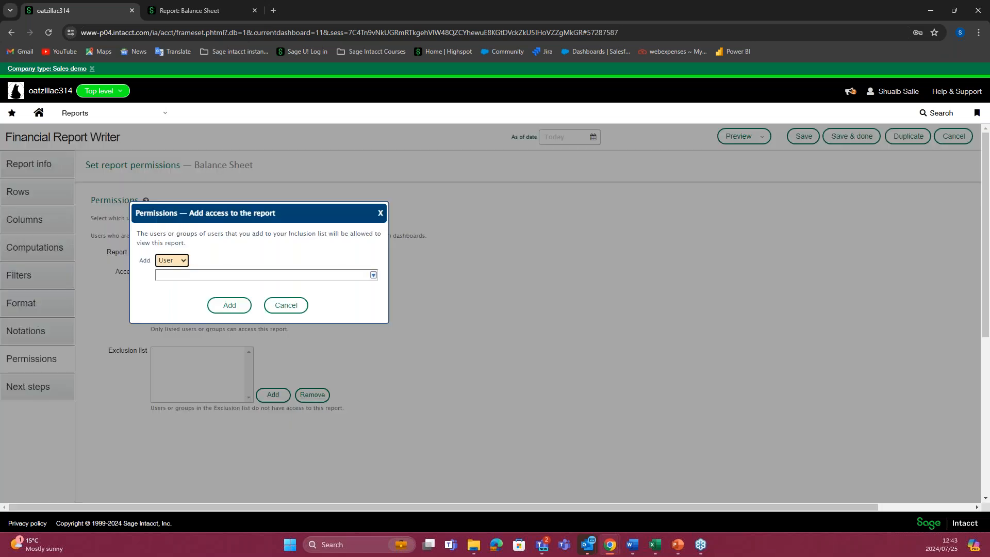
left_click(186, 262)
left_click(181, 274)
left_click(372, 275)
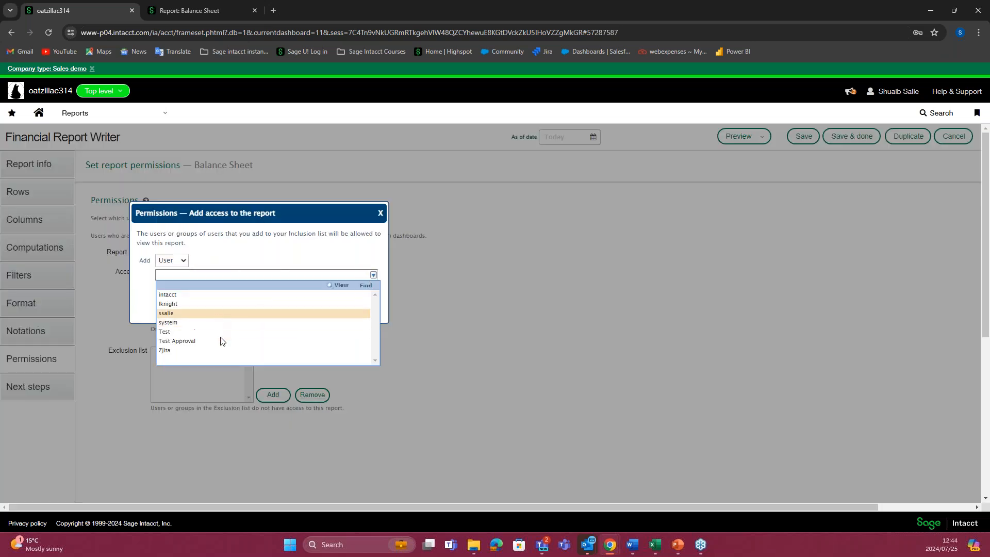
left_click(446, 323)
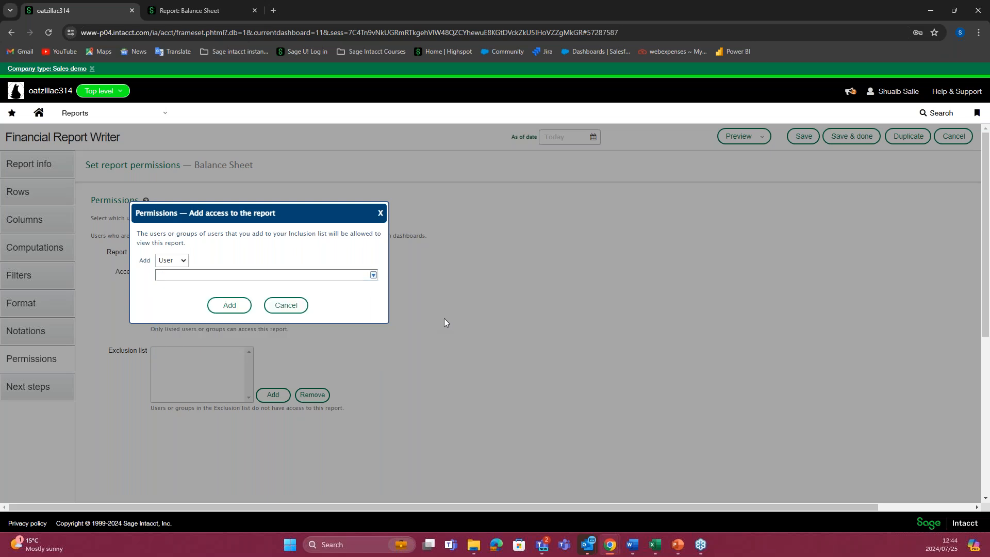
left_click(380, 214)
left_click(272, 316)
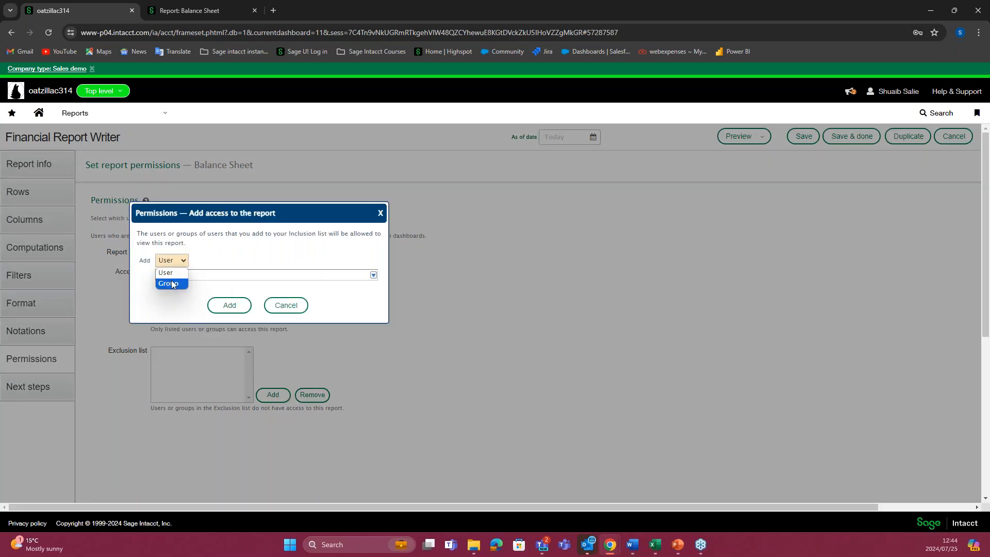
left_click(171, 283)
left_click(373, 275)
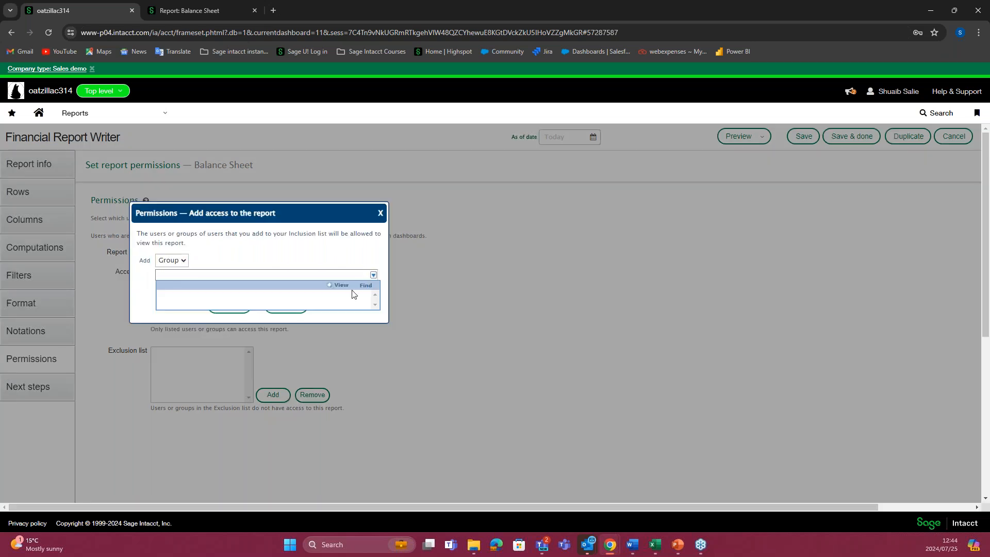
left_click(404, 281)
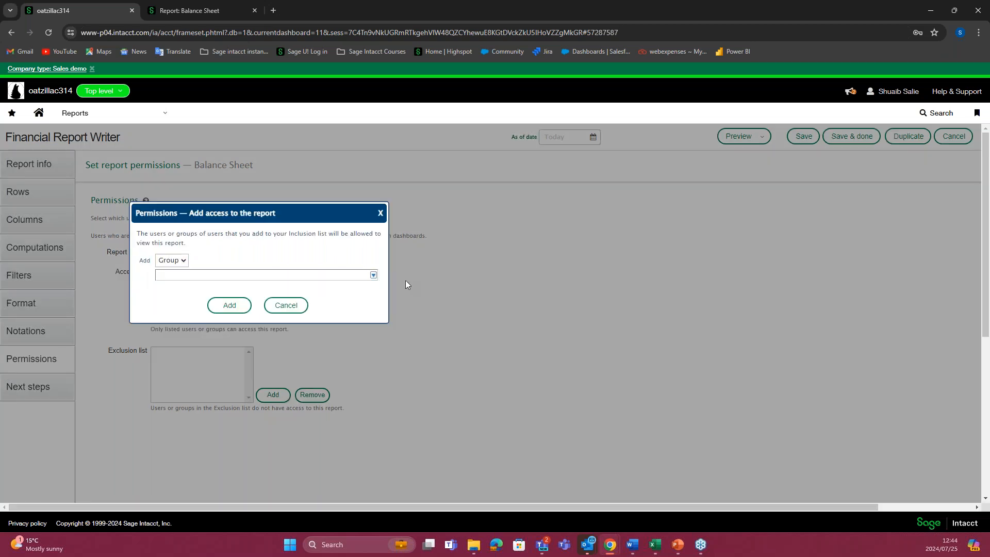
left_click(381, 215)
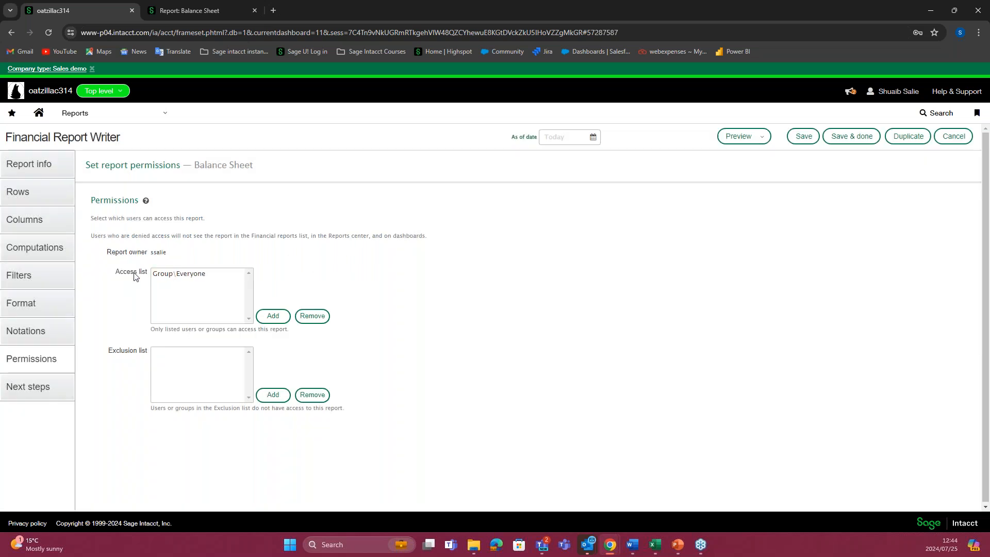
Step: Examine which users can be added to the report's exclusion list, cancelling without denying anyone access
left_click(180, 356)
left_click(186, 276)
left_click(200, 364)
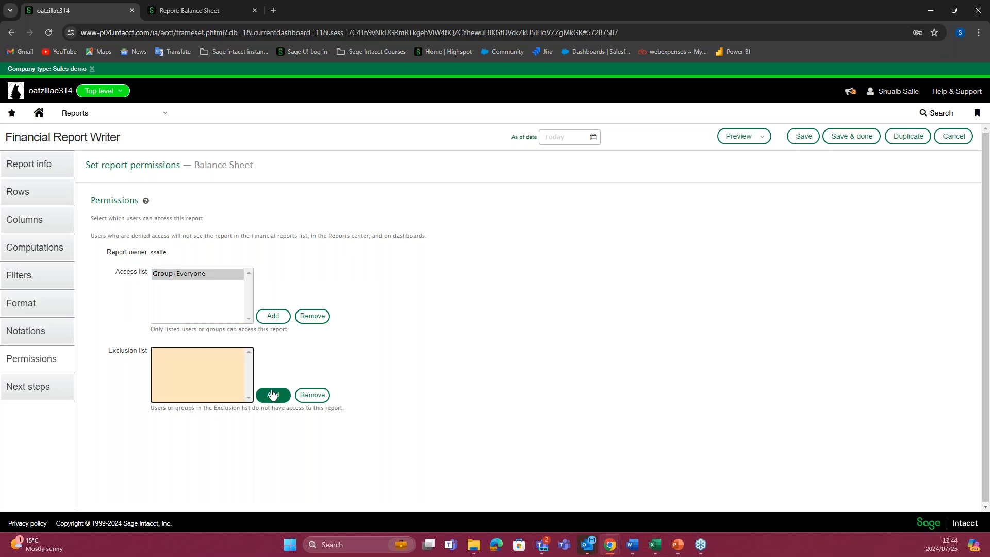
left_click(269, 394)
left_click(172, 260)
left_click(176, 281)
left_click(374, 275)
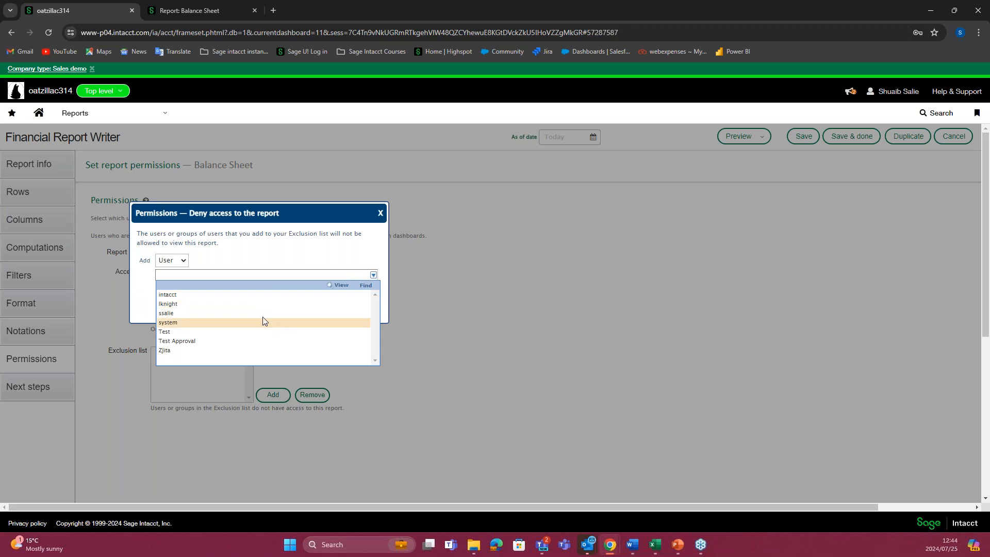
left_click(426, 359)
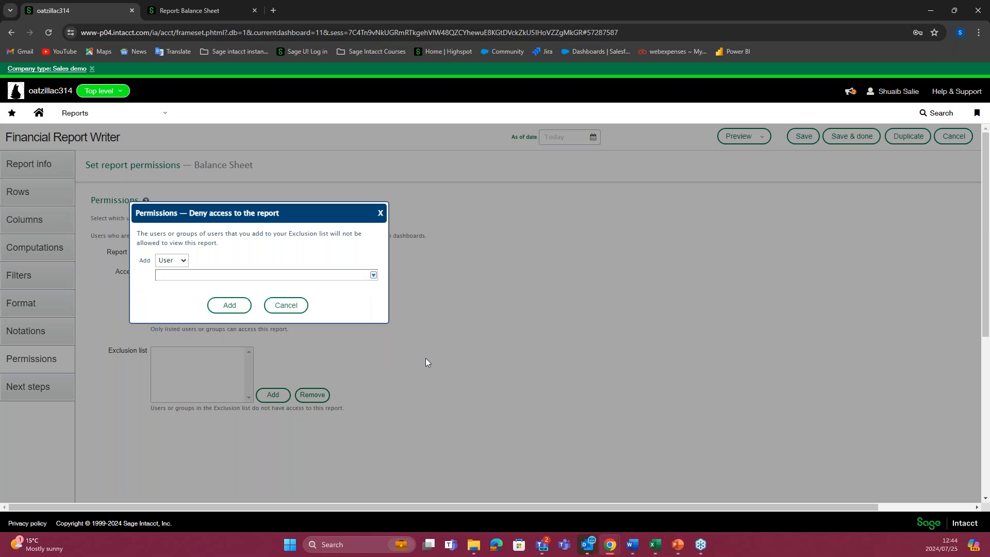
left_click(286, 305)
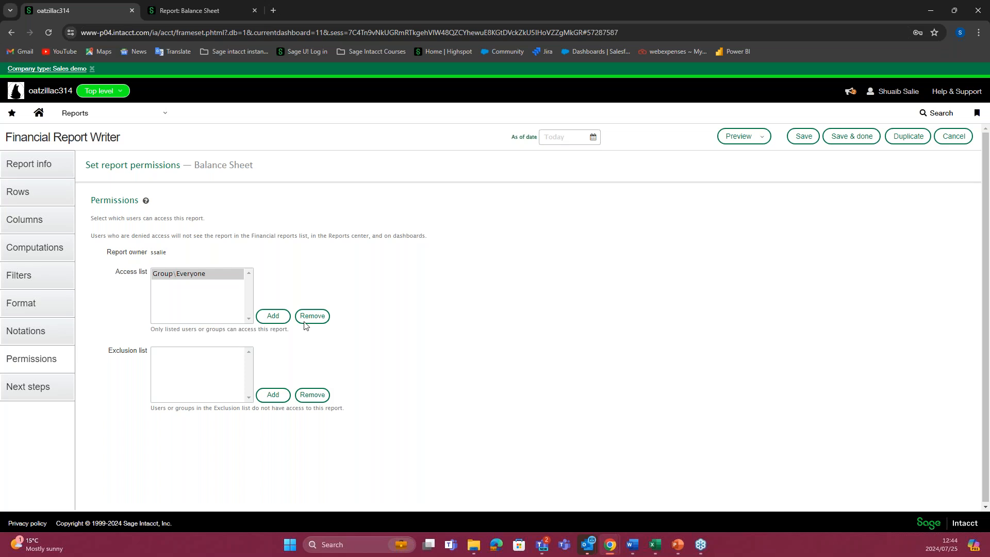
Step: Review the follow-up options for using the Balance Sheet report and return to its row definitions
left_click(37, 390)
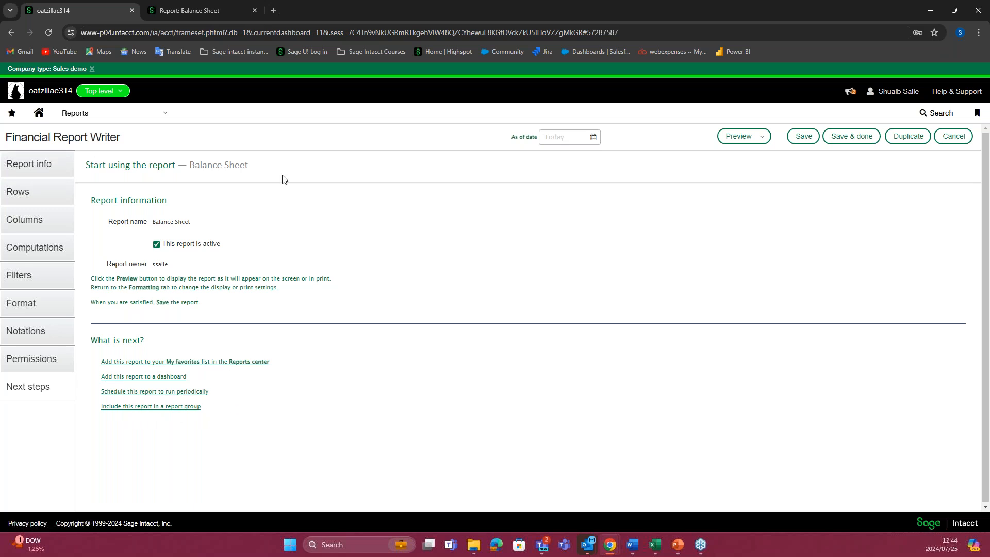
left_click(50, 195)
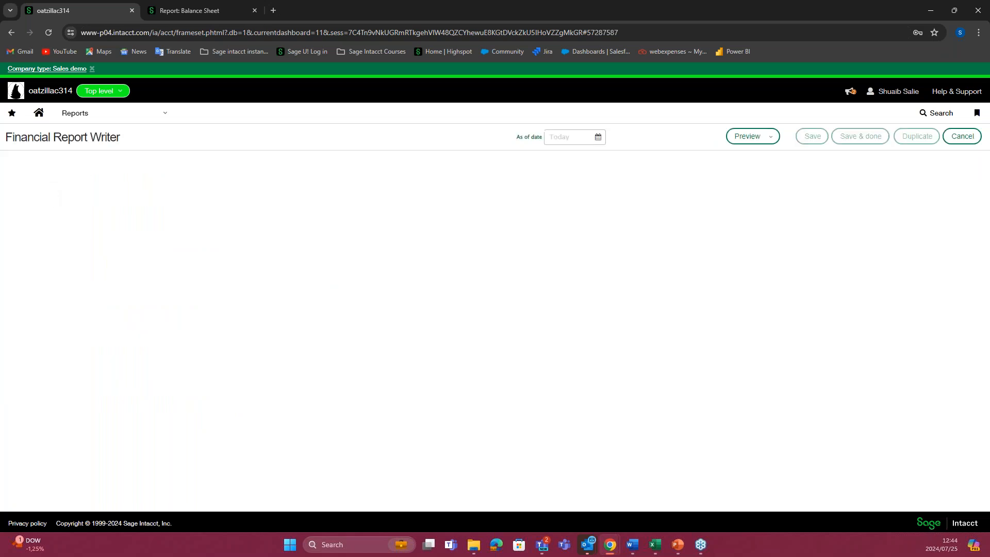
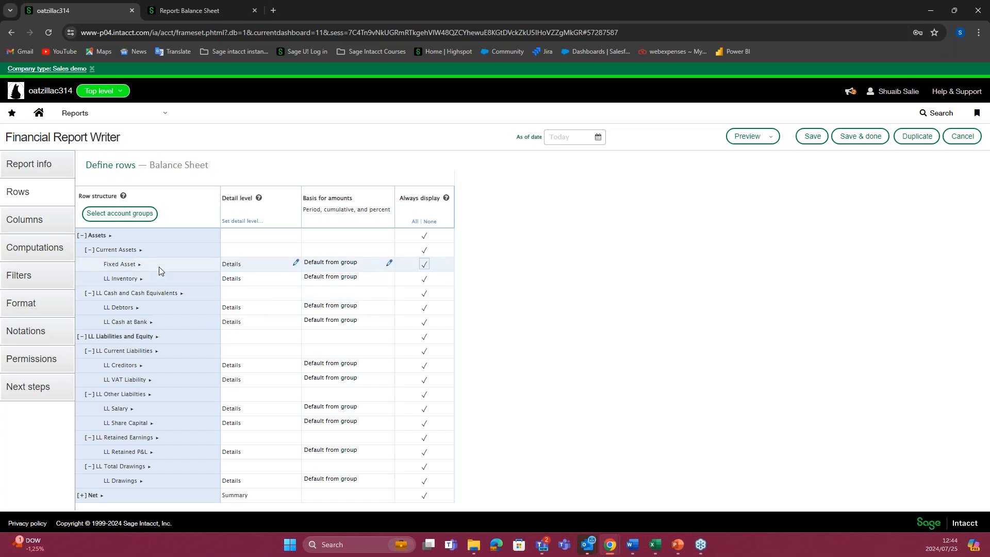
Step: Check the detail level options for the Assets group without changing them and look at the account rows in the Balance Sheet preview
left_click(251, 242)
left_click(475, 214)
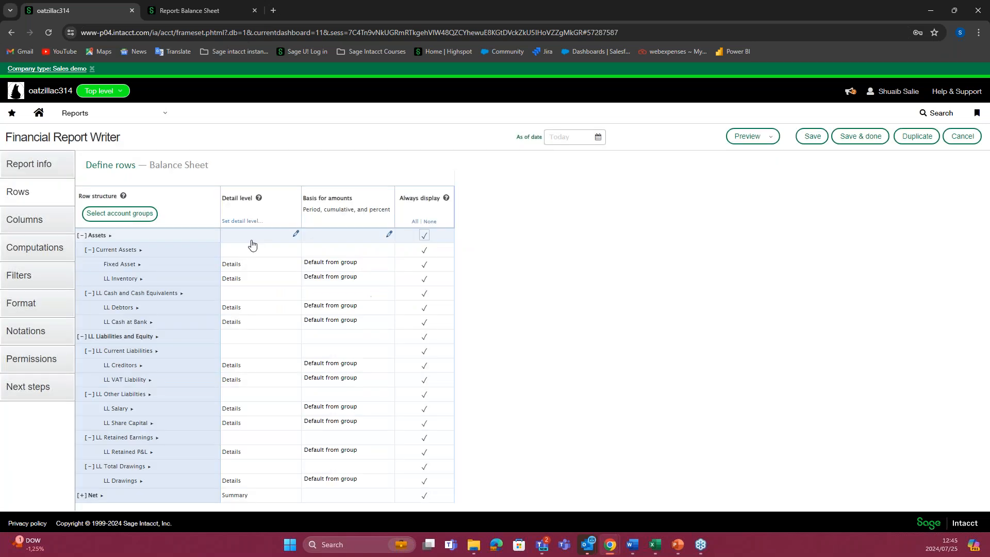
left_click(199, 10)
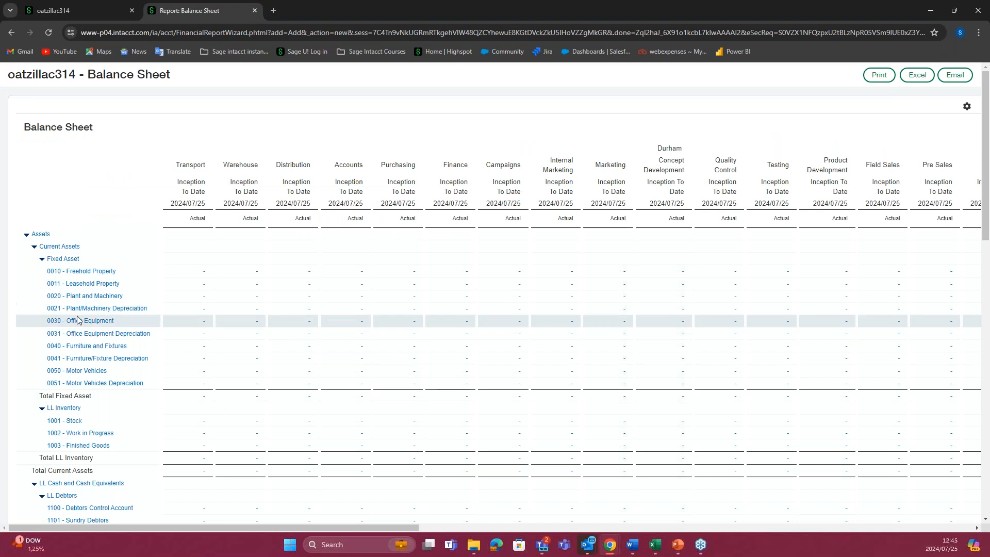
left_click(88, 11)
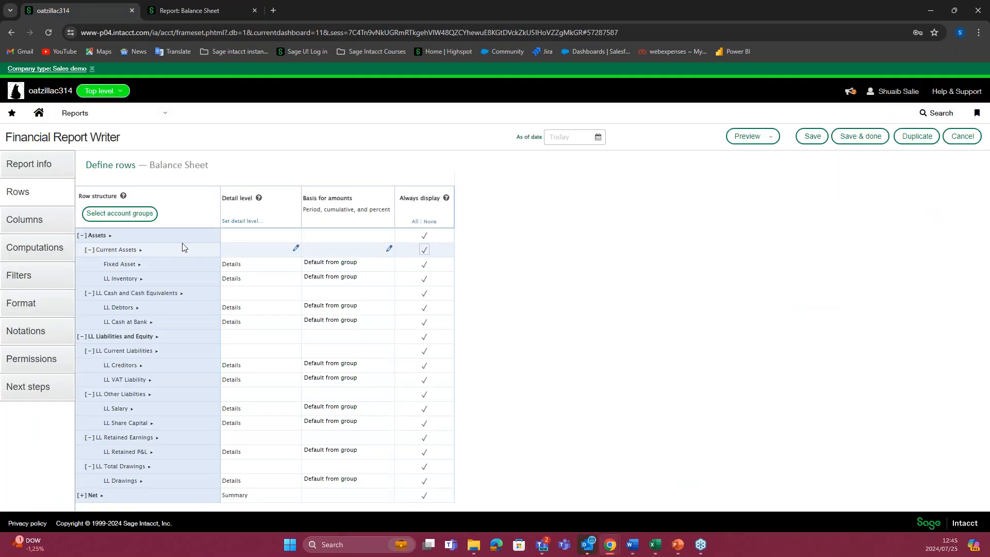
Step: Set the Assets group's detail level to Summary – Hide accounts, expanded by the Items dimension with all levels and individual balance
left_click(260, 238)
left_click(403, 274)
left_click(368, 300)
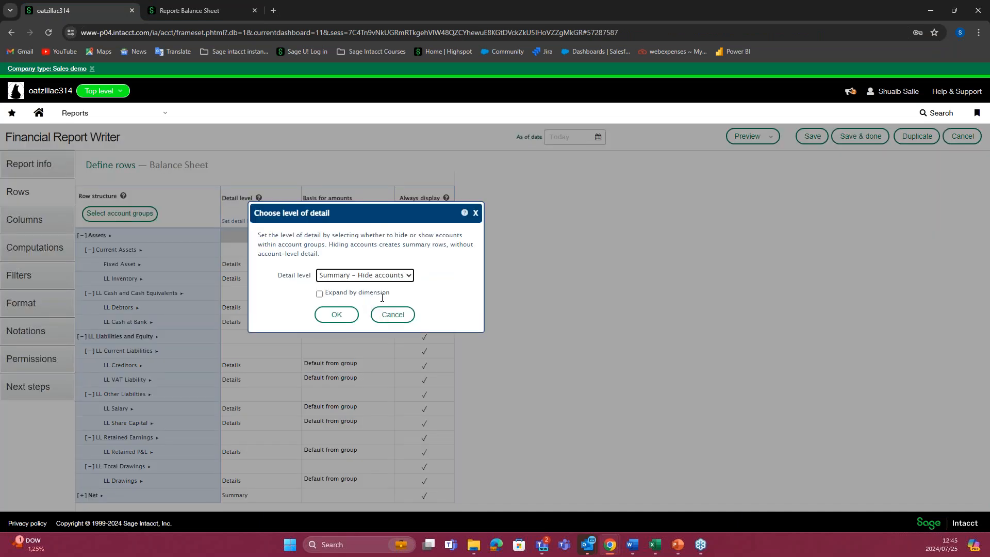
left_click(321, 294)
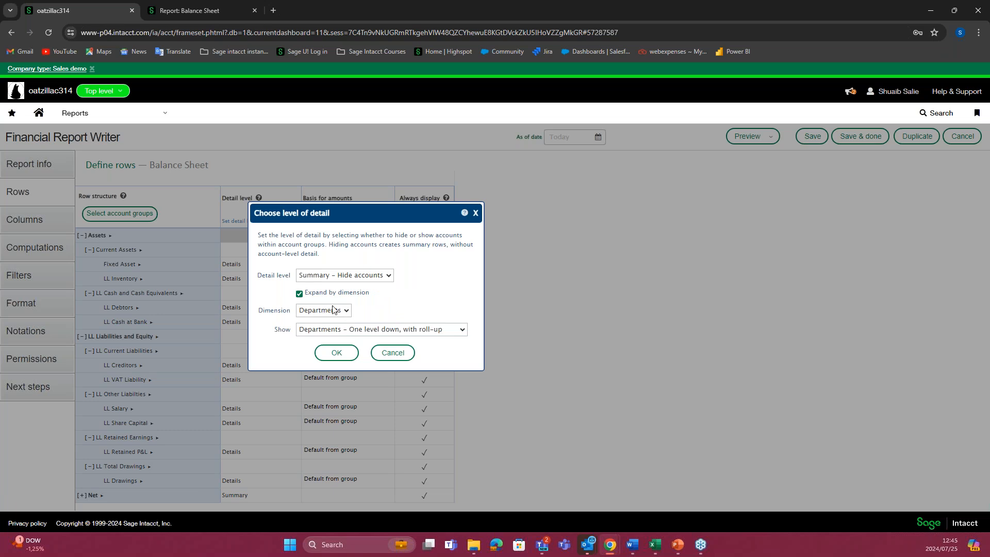
left_click(341, 312)
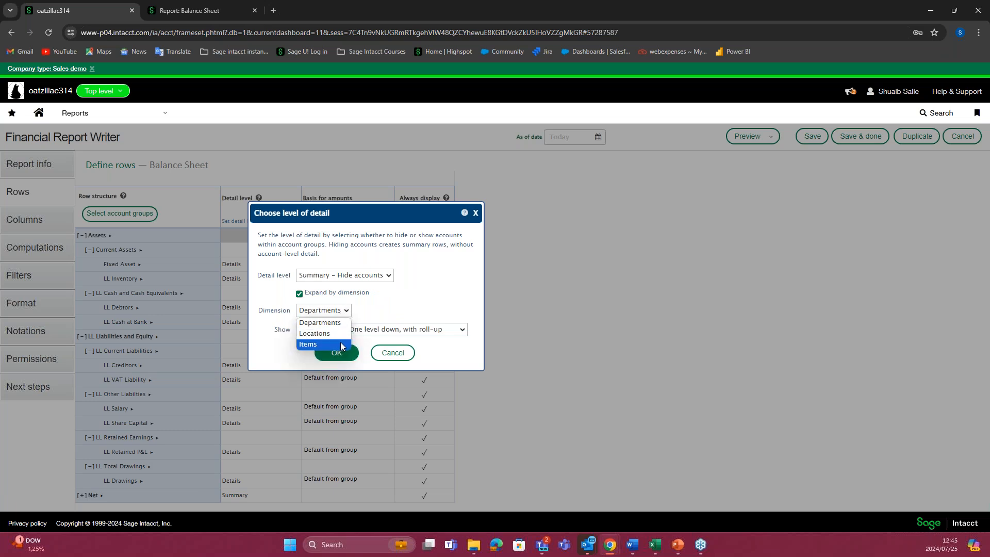
left_click(330, 344)
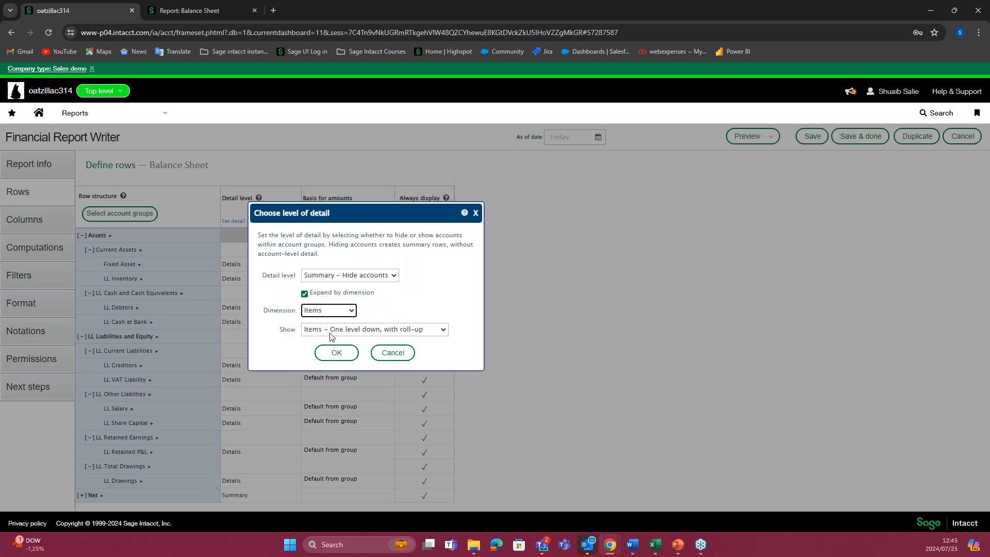
left_click(444, 331)
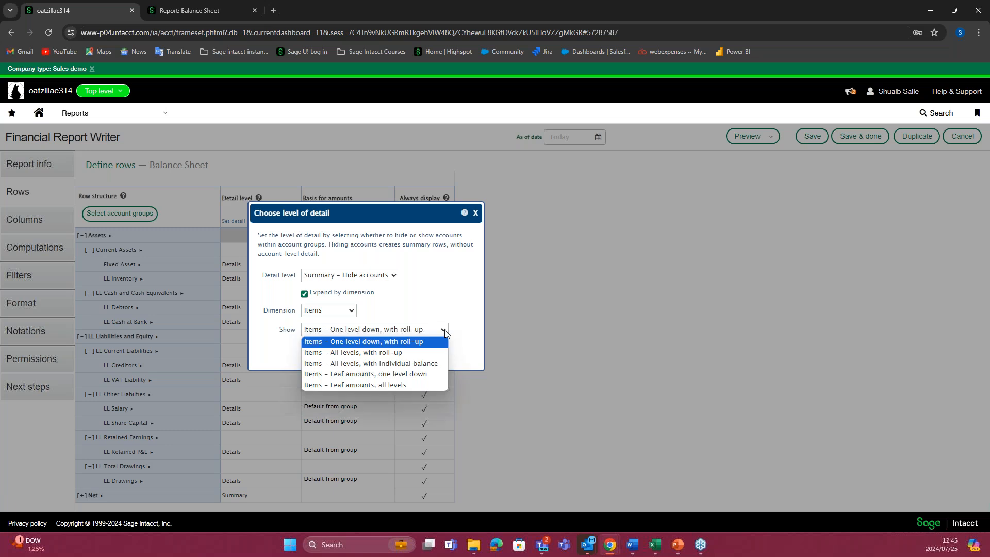
left_click(388, 364)
left_click(338, 353)
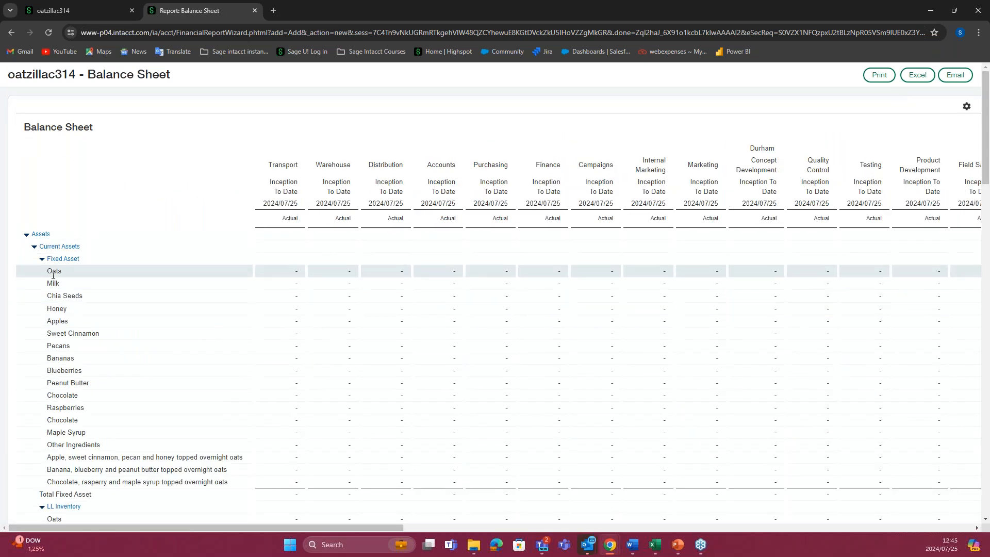
Step: Review the item rows under the asset groups in the Balance Sheet preview and return to the row definitions
scroll(107, 379, "down", 3)
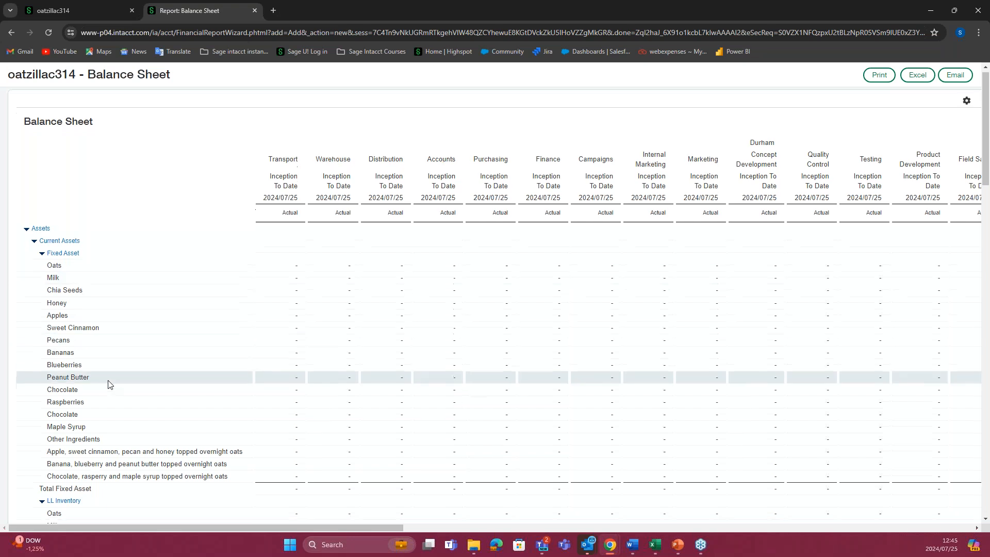
scroll(110, 369, "up", 4)
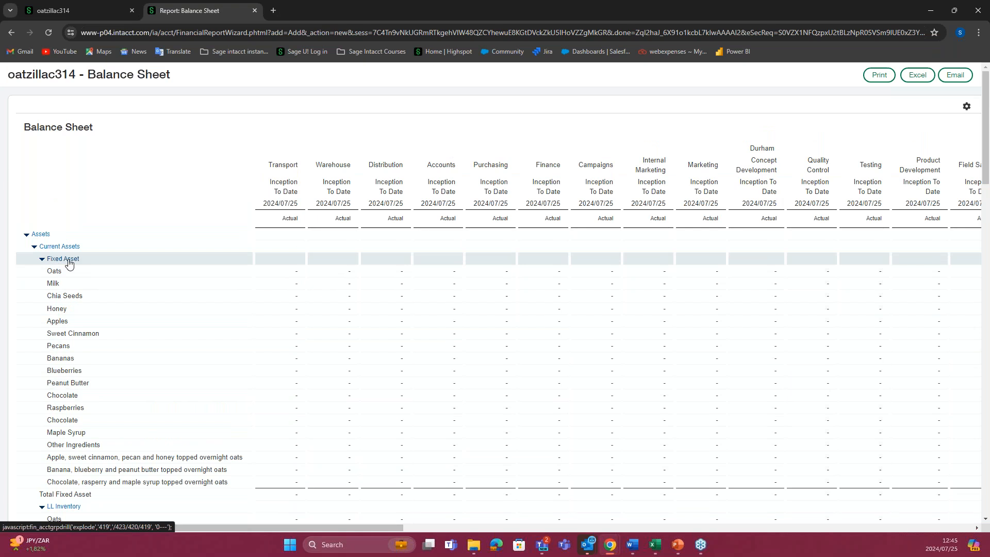
left_click(105, 14)
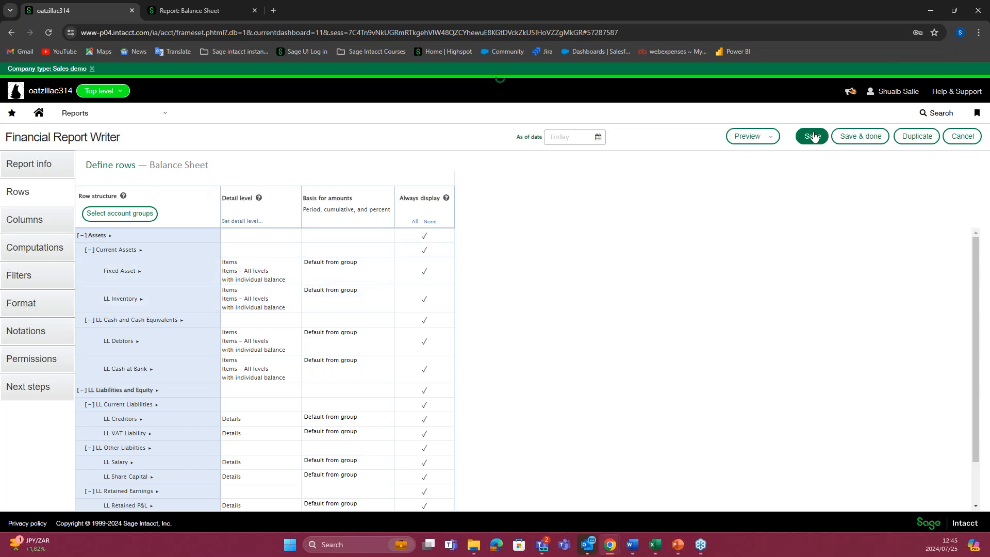
Step: Name the unnamed column computation Comp, then save the Balance Sheet report and close the report writer
left_click(850, 142)
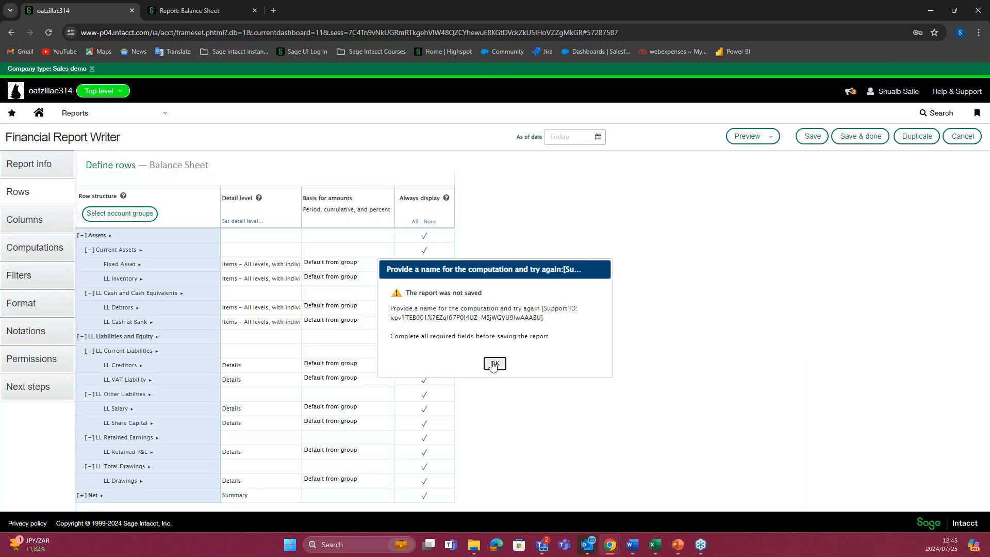
left_click(500, 362)
left_click(57, 251)
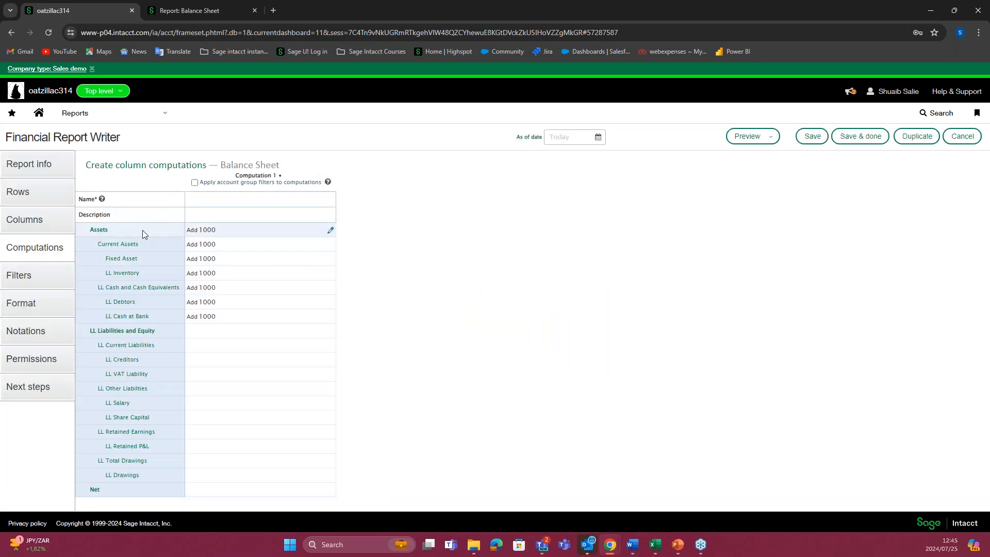
left_click(291, 217)
left_click(244, 200)
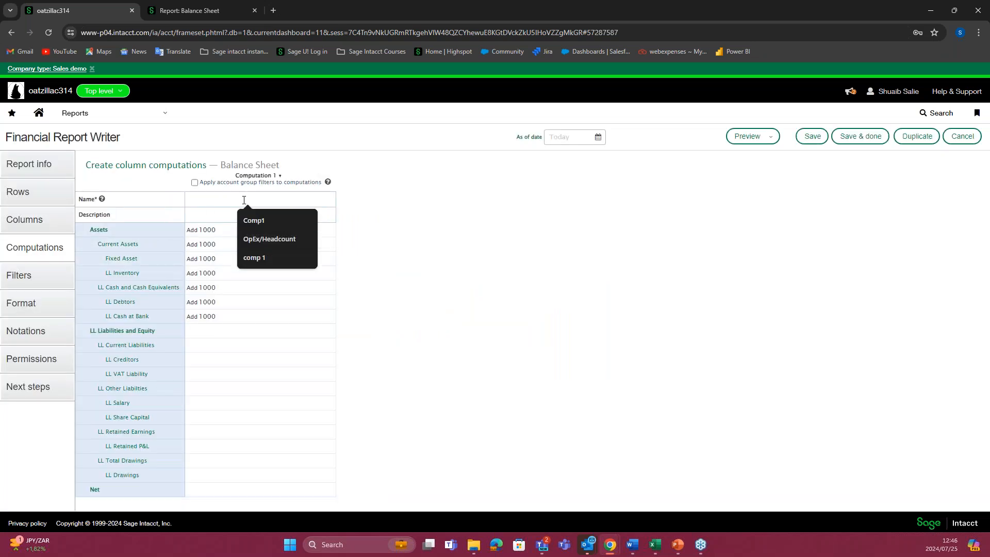
type("Cp")
key("BackSpace")
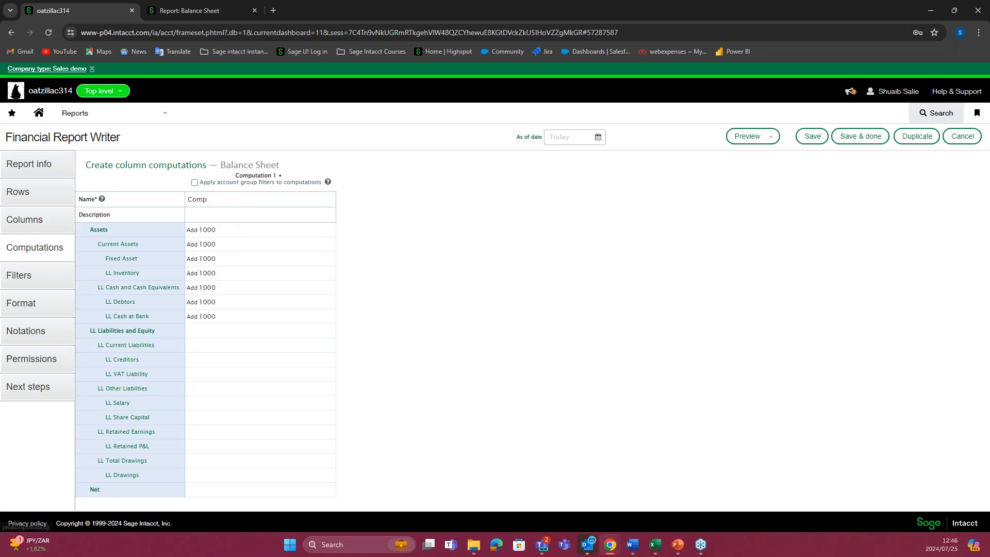
left_click(871, 136)
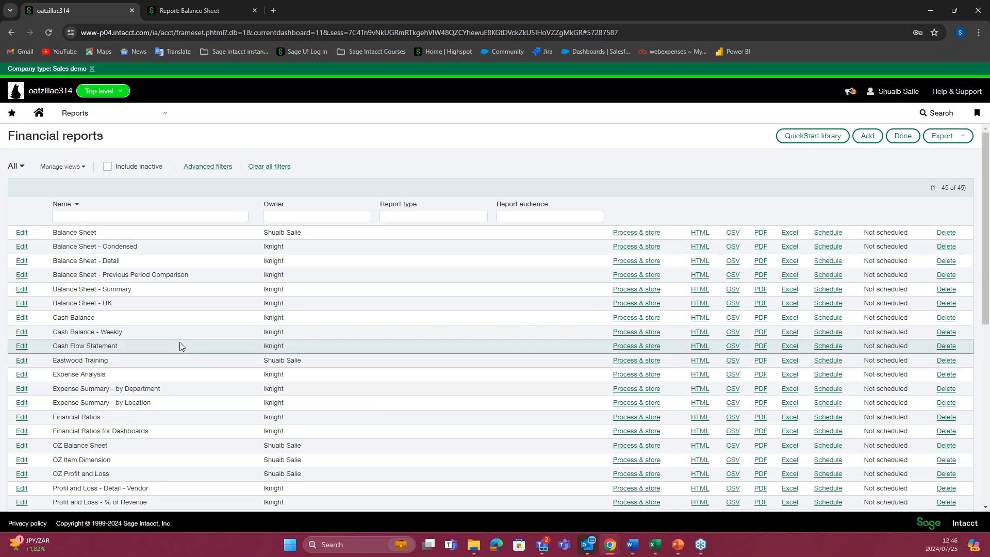
Step: Look through the list of financial reports and locate the saved Balance Sheet report
scroll(178, 342, "down", 2)
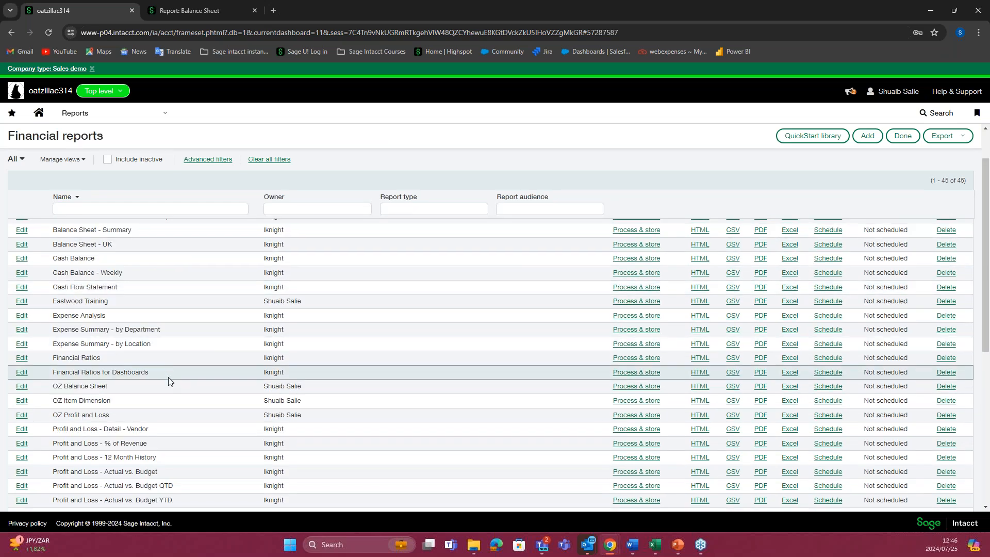
scroll(168, 376, "down", 5)
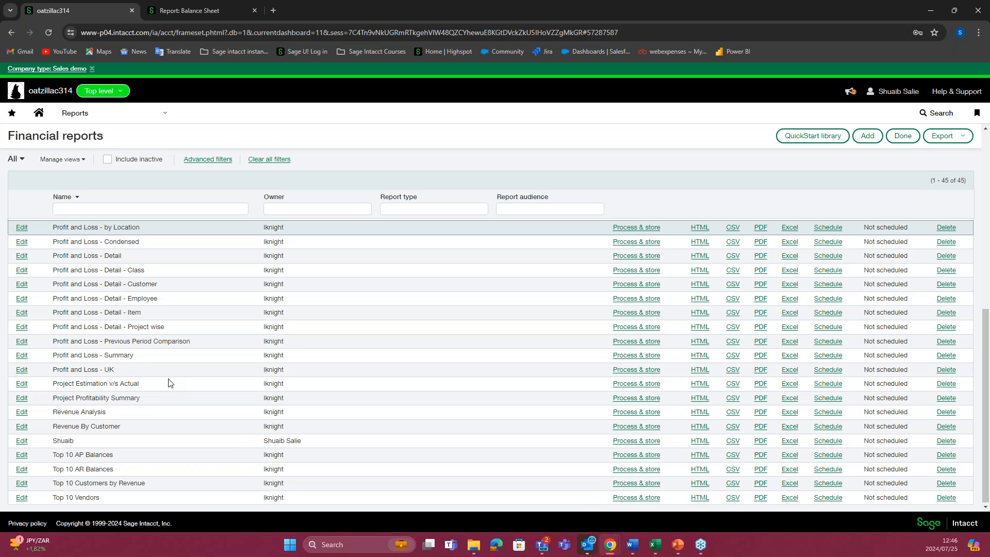
scroll(168, 382, "up", 10)
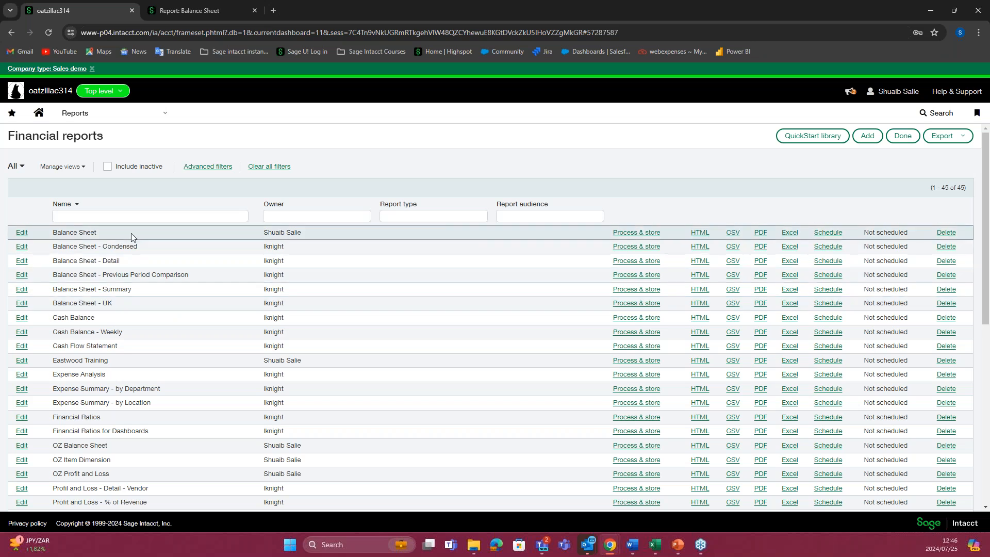
left_click_drag(54, 232, 608, 225)
left_click(600, 231)
Step: Open the Balance Sheet's HTML run prompts, review its date and dimension filters, and return to the report list without running it
left_click(699, 233)
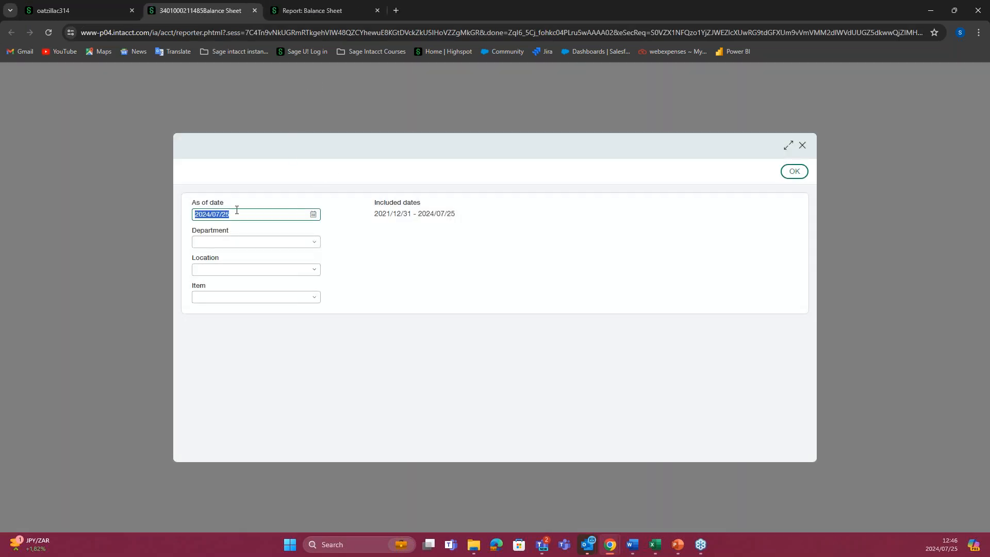
left_click_drag(225, 204, 202, 203)
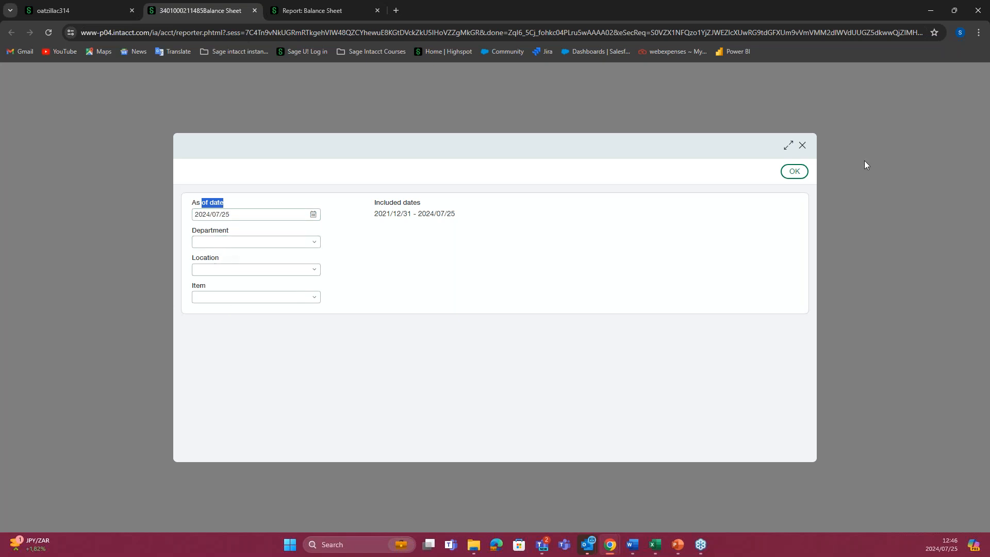
left_click(803, 149)
left_click(98, 10)
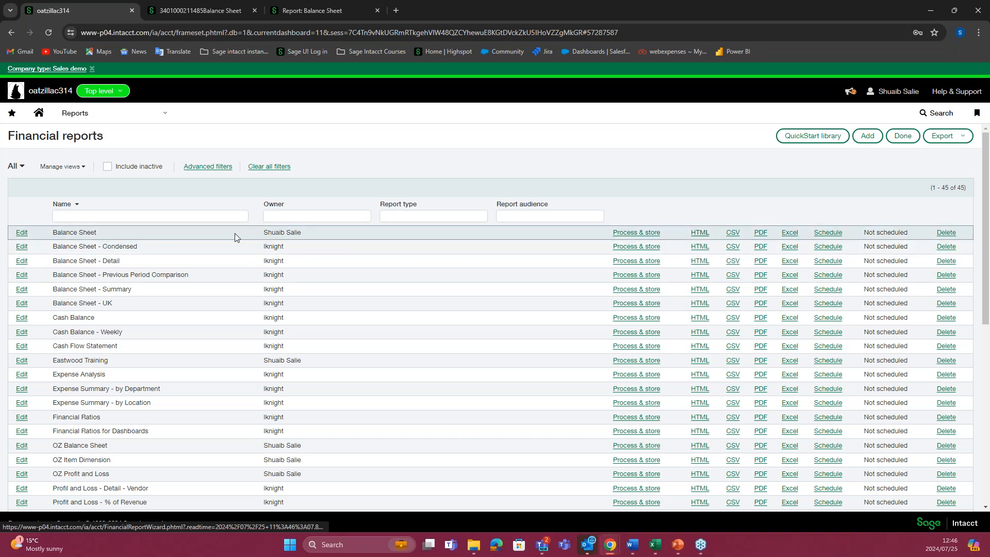
Step: Create a new financial report named Item and set its report structure to Dimensions
left_click(871, 135)
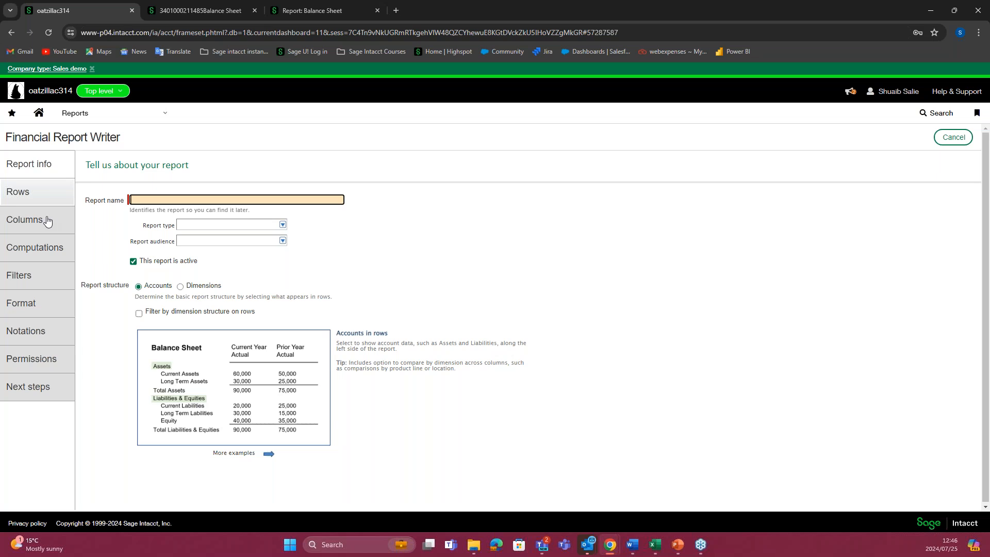
left_click(109, 212)
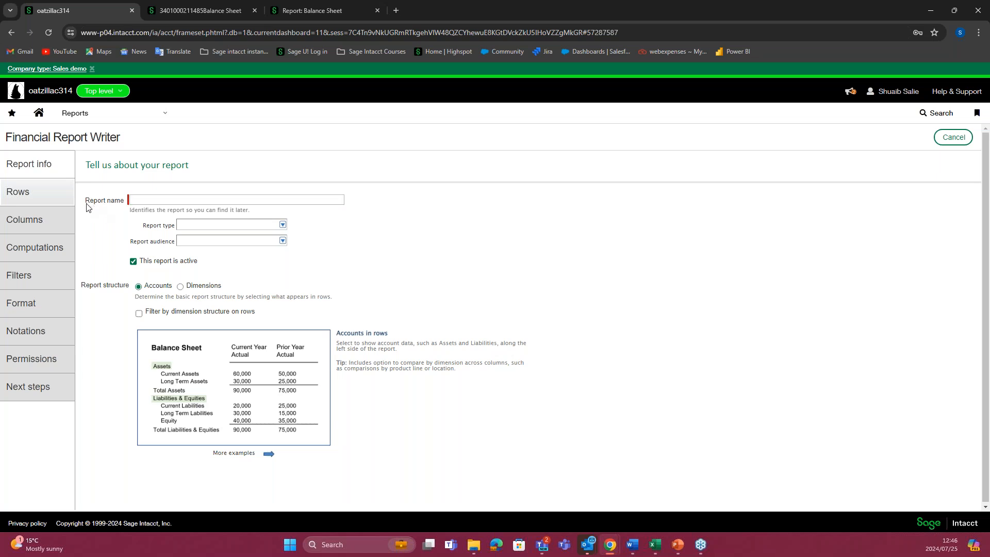
left_click(38, 194)
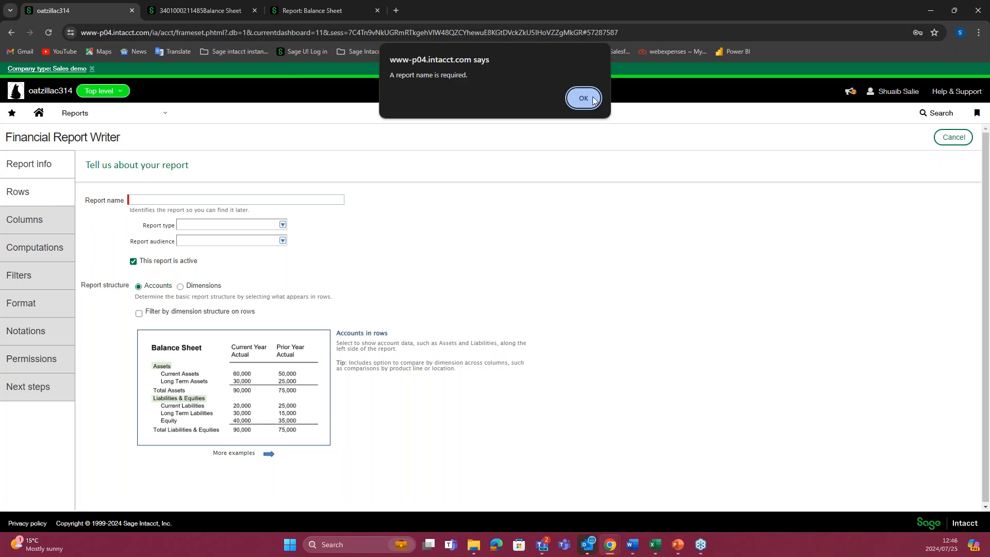
left_click(584, 99)
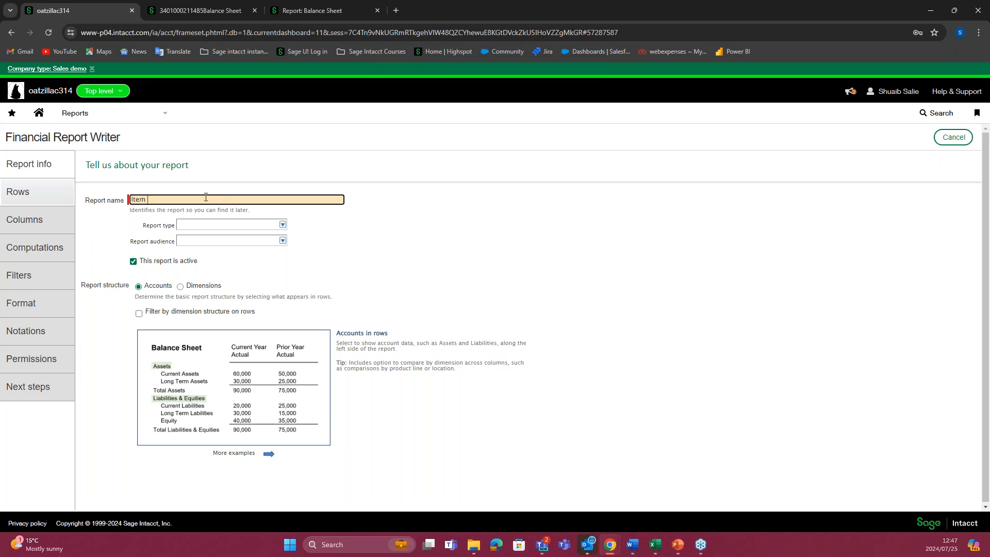
left_click(402, 205)
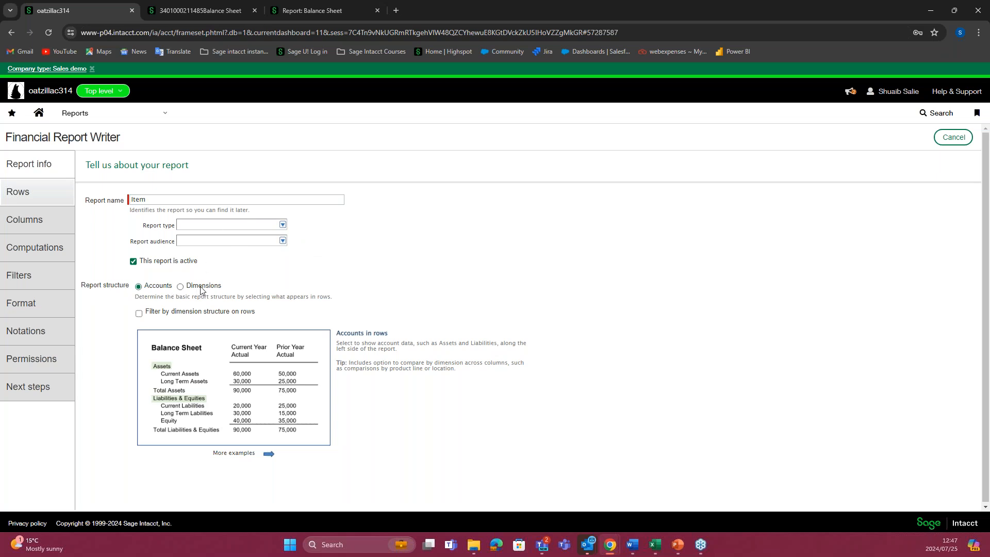
left_click(180, 287)
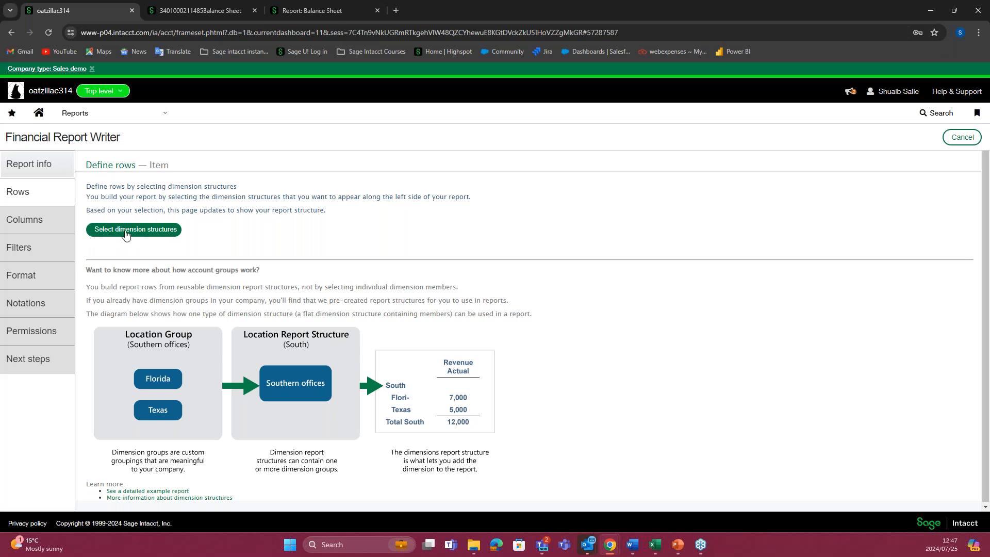
Step: Add the Oatzilla dimension structure of type Item as the report's row structure
left_click(144, 235)
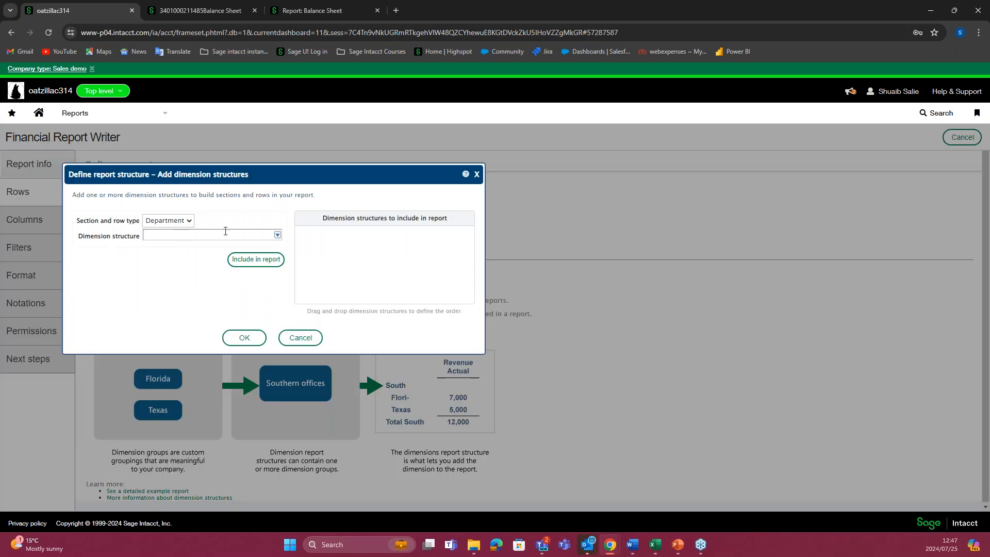
left_click(184, 223)
left_click(163, 255)
left_click(277, 235)
left_click(183, 265)
left_click(260, 260)
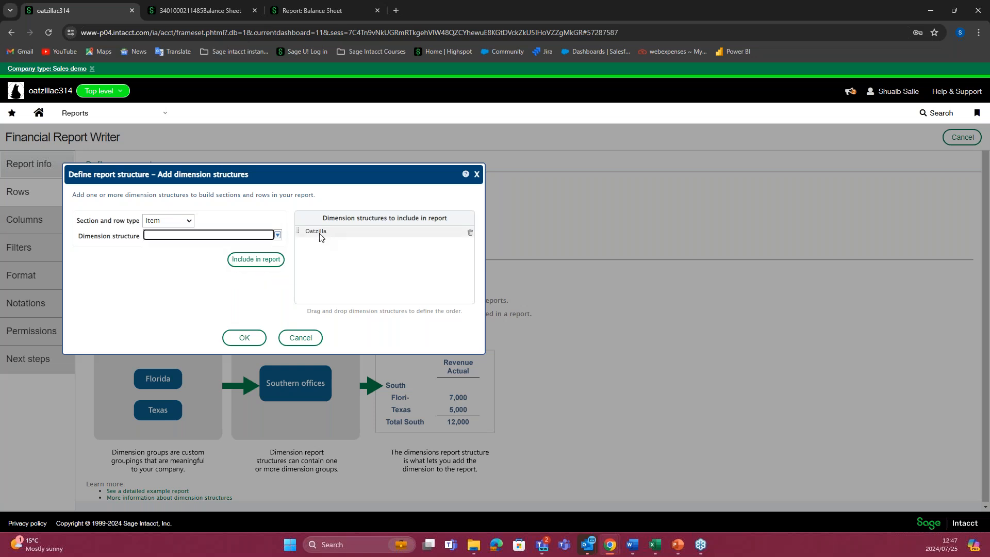
left_click(244, 337)
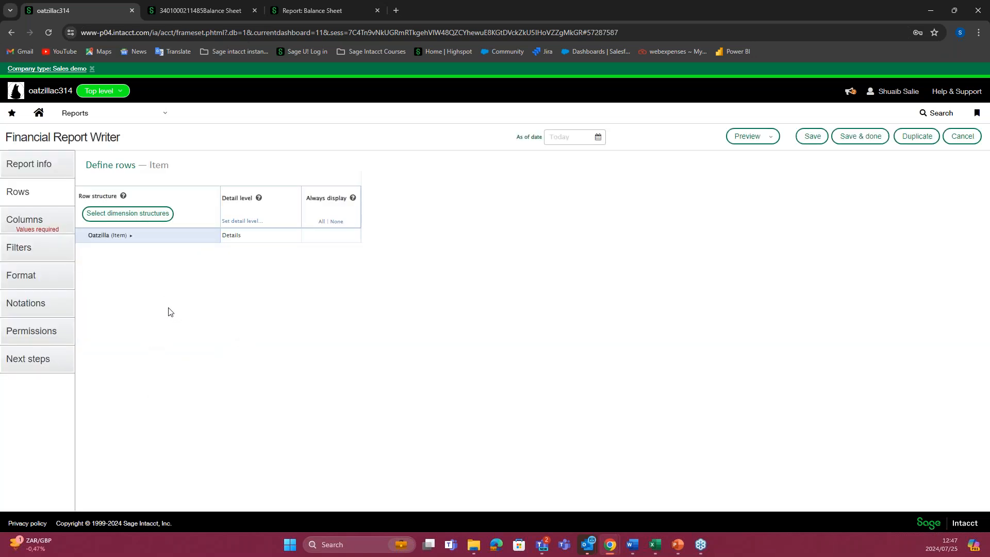
left_click(131, 235)
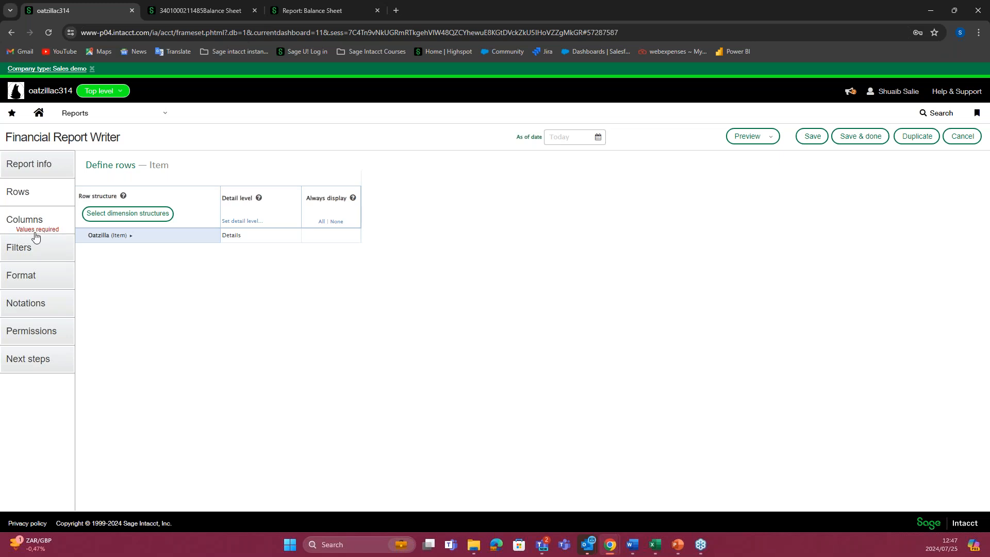
Step: Assign the OZ P&L GL Codes account group to the Actual column of the Item report
left_click(59, 230)
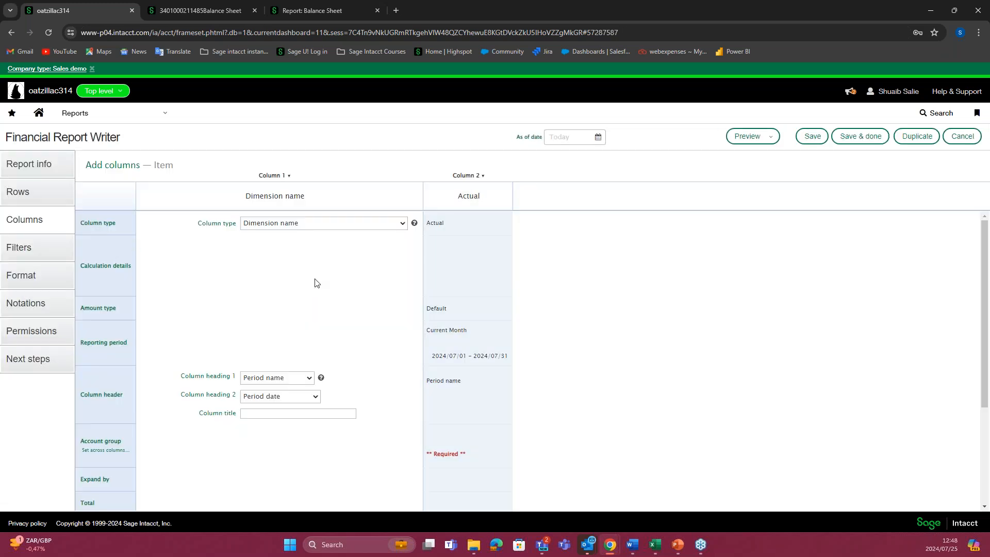
left_click(460, 435)
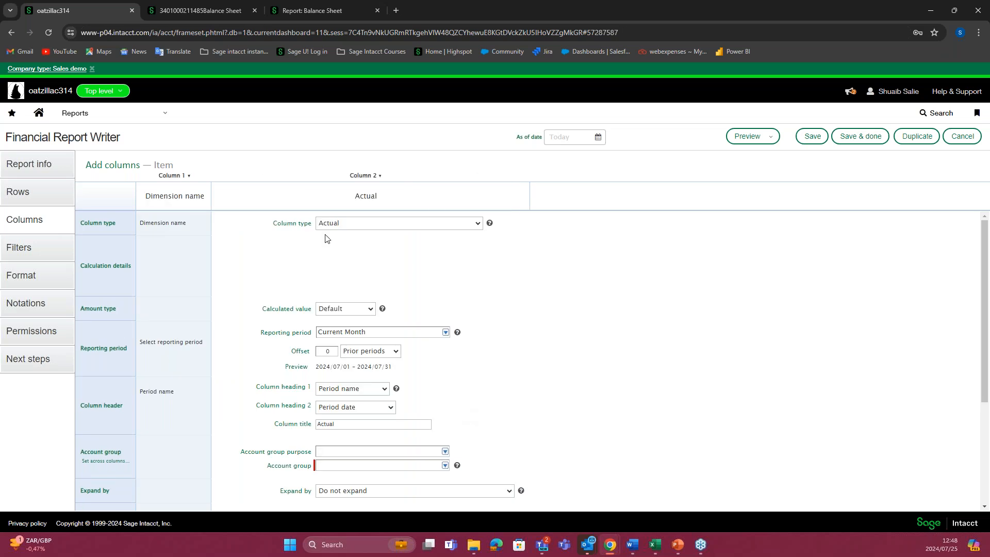
scroll(318, 365, "down", 2)
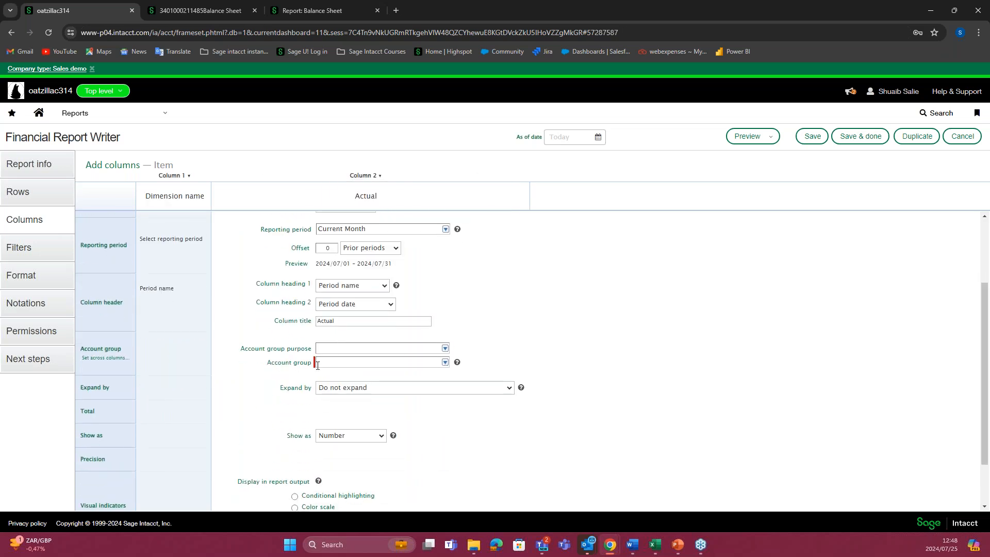
left_click_drag(269, 364, 323, 373)
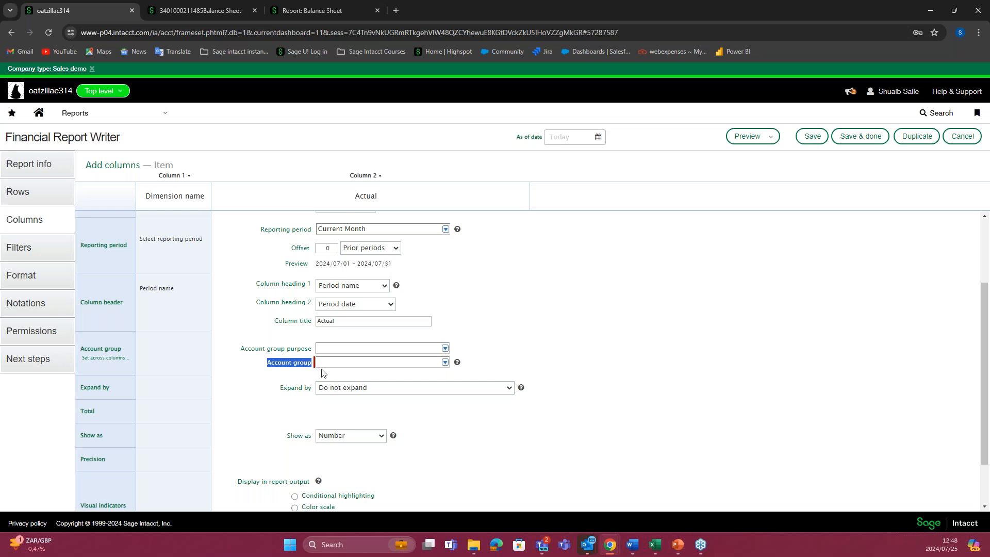
left_click(447, 364)
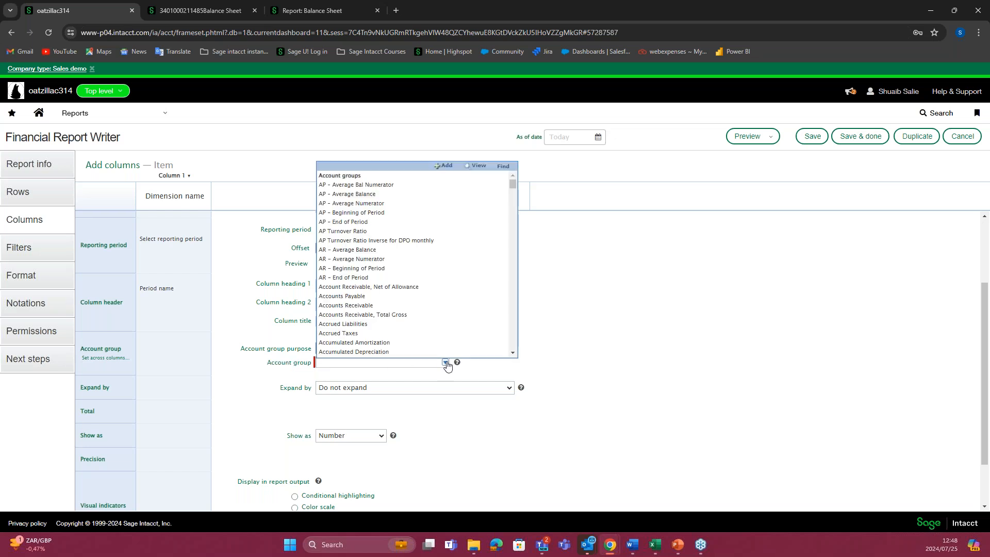
left_click(542, 361)
left_click(446, 363)
left_click(426, 361)
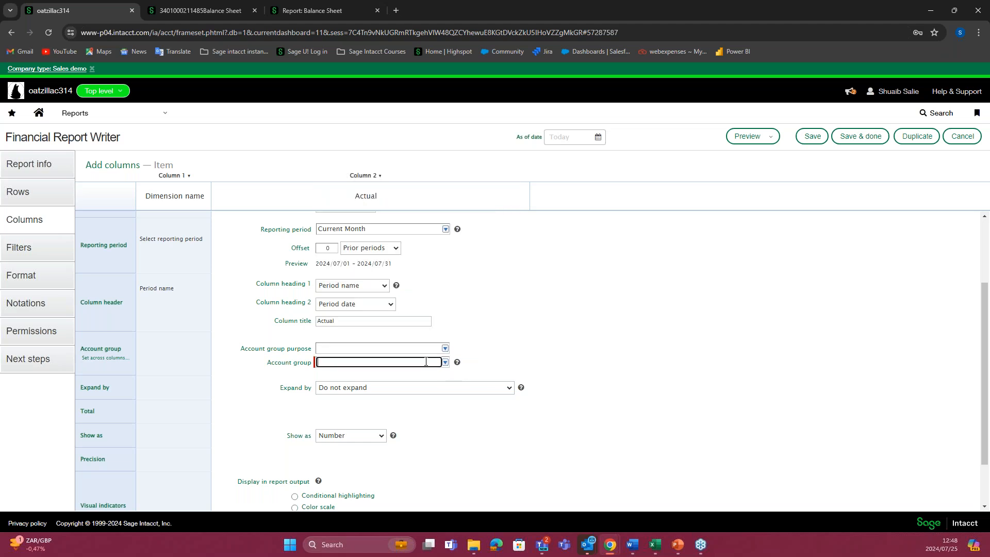
type("oz p")
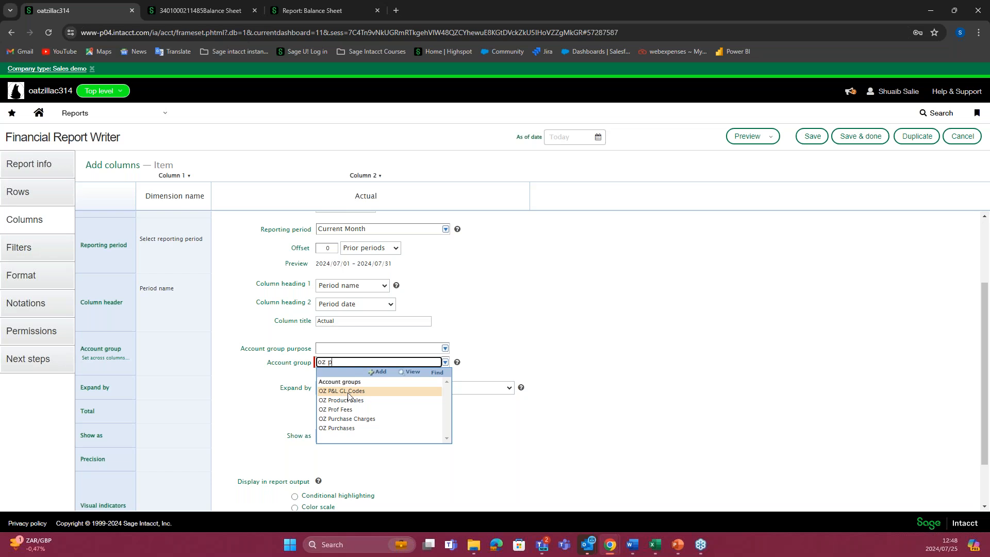
left_click(363, 396)
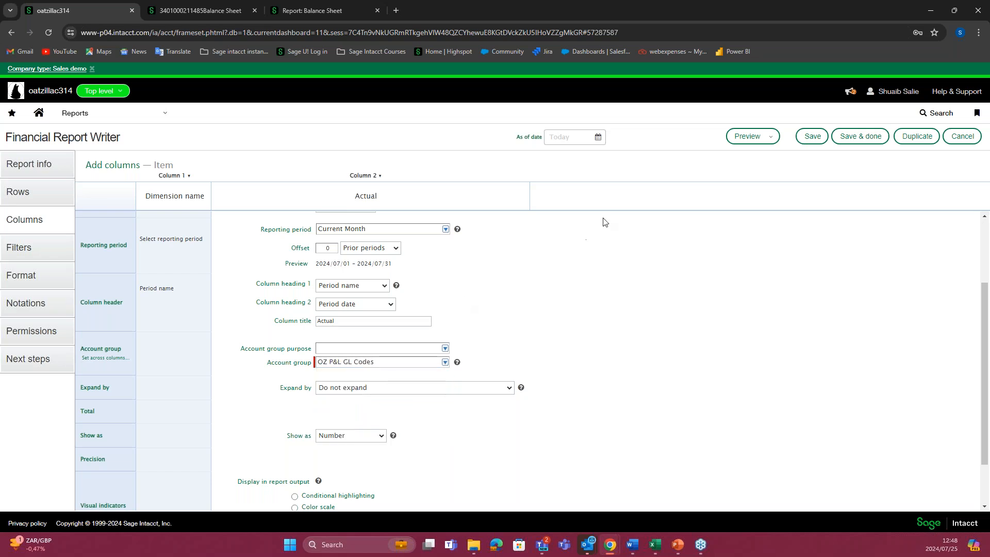
Step: Preview the Item report, examine its column heading and item rows, and return to the column setup
scroll(462, 297, "up", 2)
mouse_move(762, 137)
left_click(765, 155)
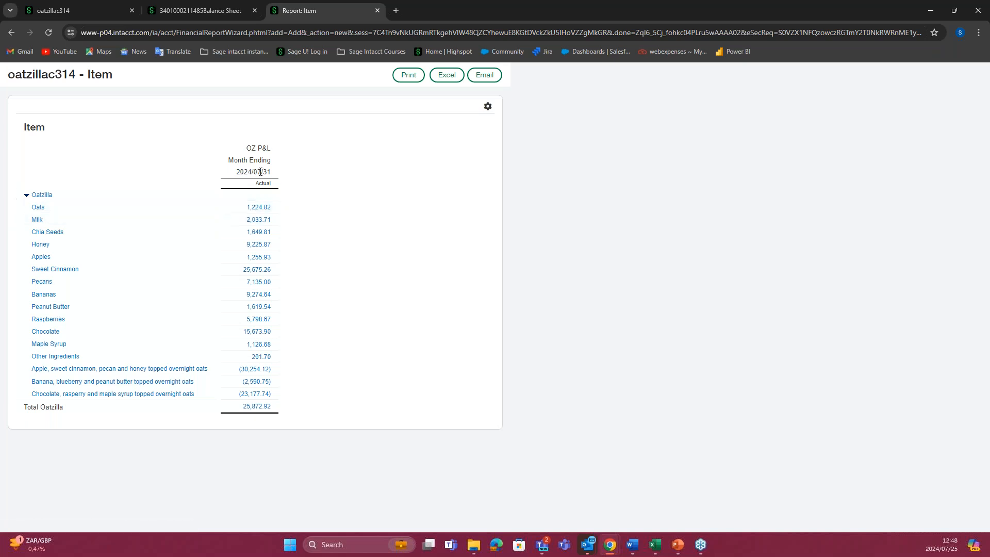
left_click_drag(261, 149, 281, 154)
left_click(309, 164)
left_click(205, 12)
left_click(66, 10)
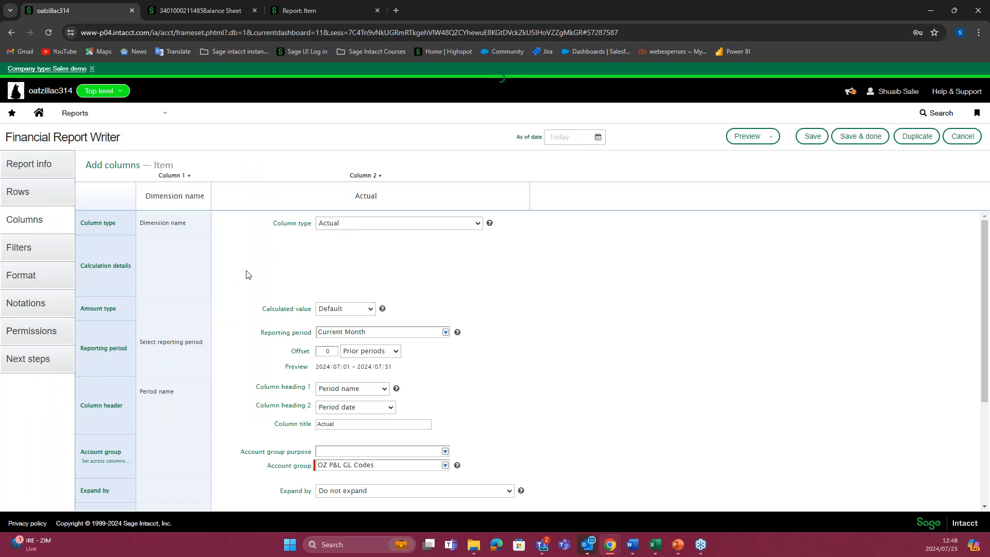
Step: Check the Expand by choices for the Actual column, including Time periods, and cancel without expanding it
scroll(309, 325, "down", 1)
scroll(312, 330, "down", 2)
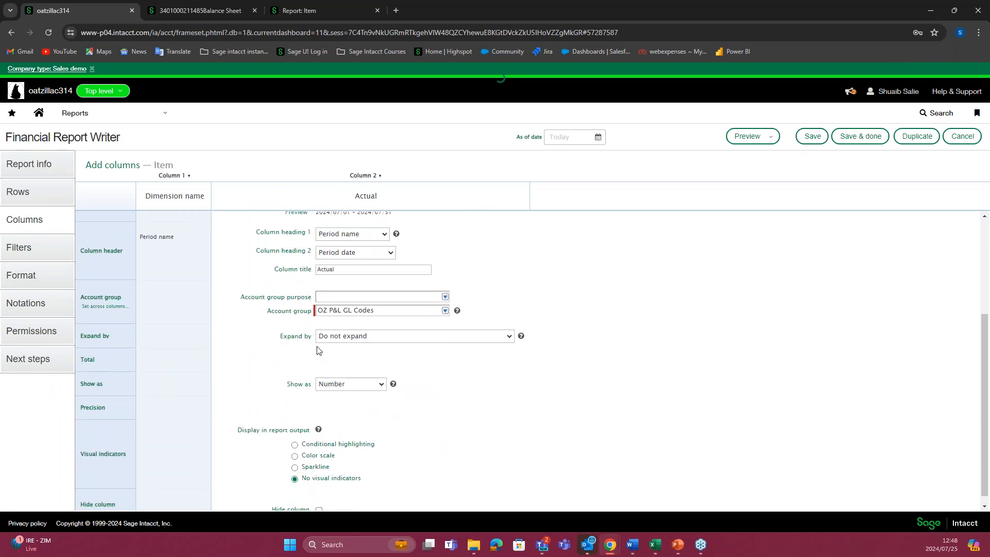
left_click(509, 341)
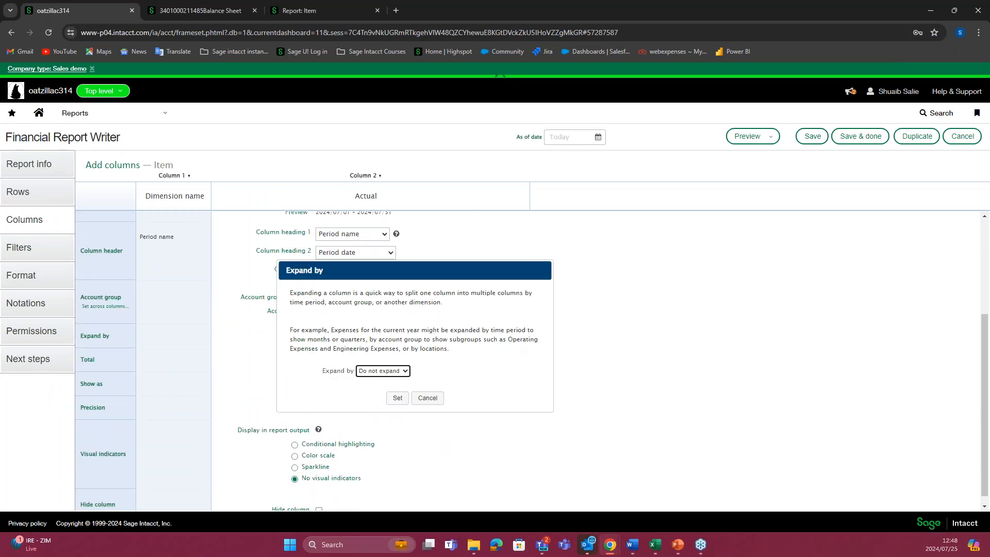
left_click(406, 372)
left_click(395, 393)
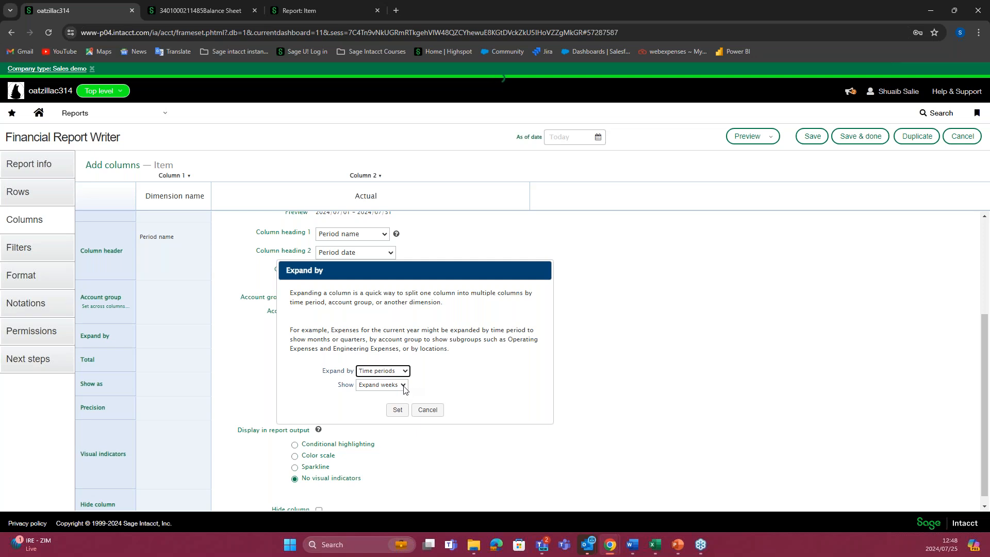
left_click(407, 376)
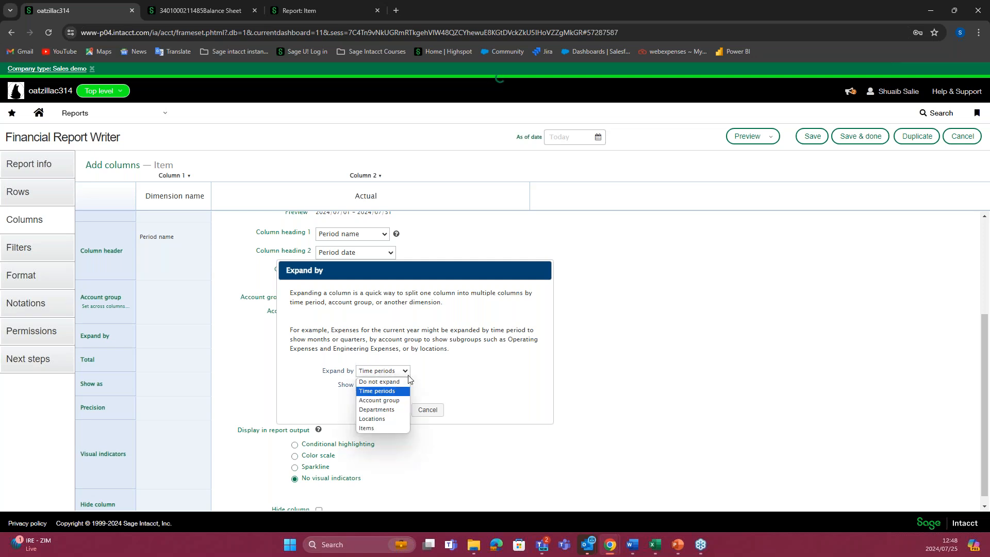
left_click(427, 410)
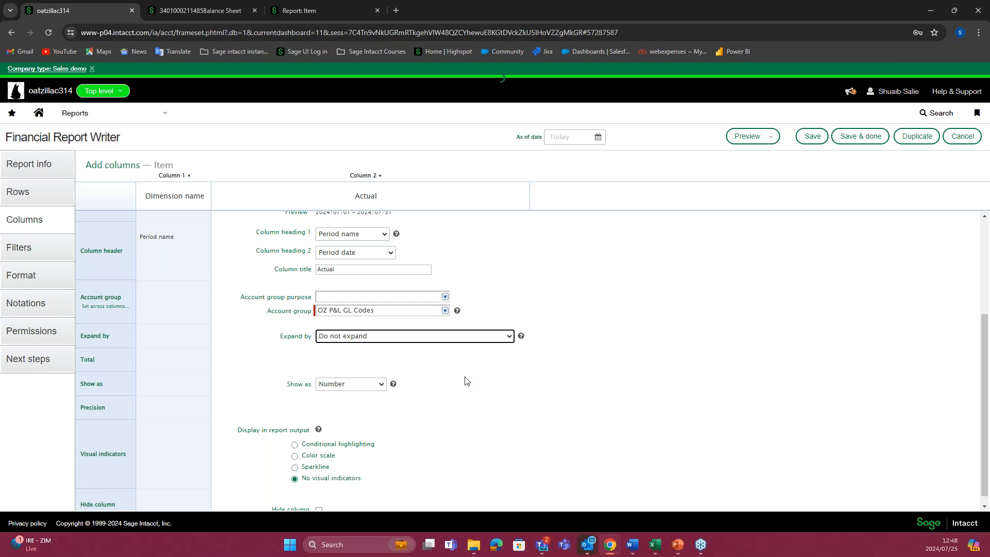
scroll(474, 379, "down", 1)
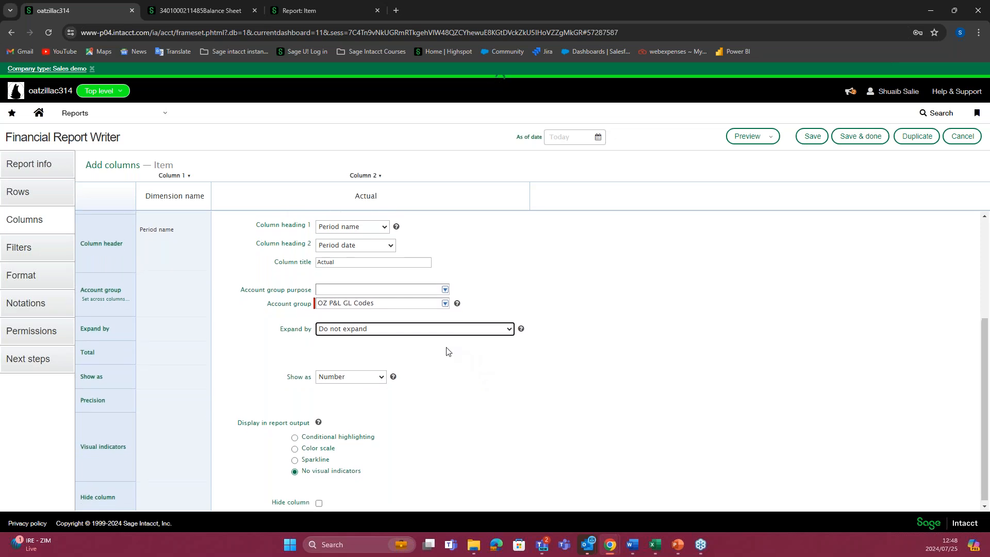
Step: Review the Item report's row structure, its Dimension name column, and the Actual column's period, account group and display settings
scroll(444, 349, "up", 2)
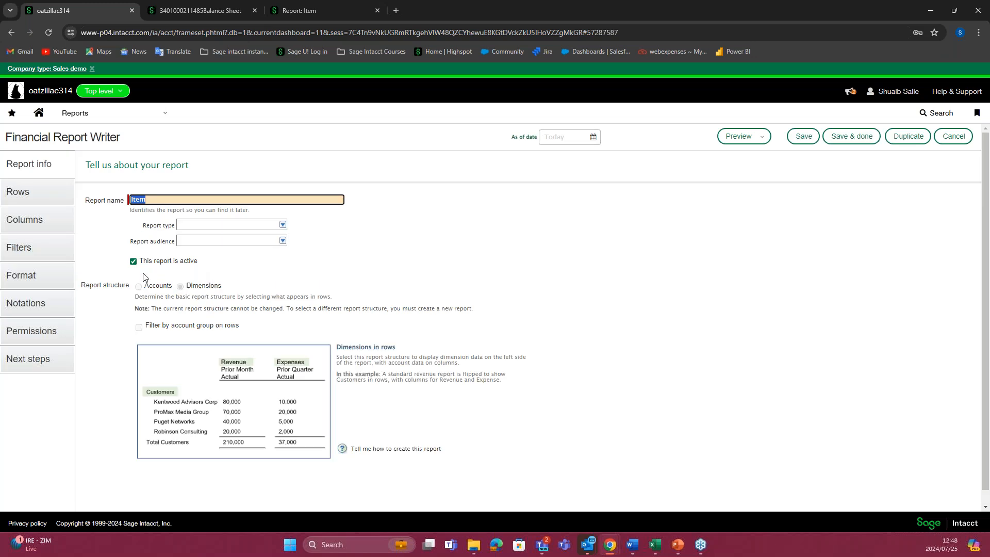
left_click(51, 226)
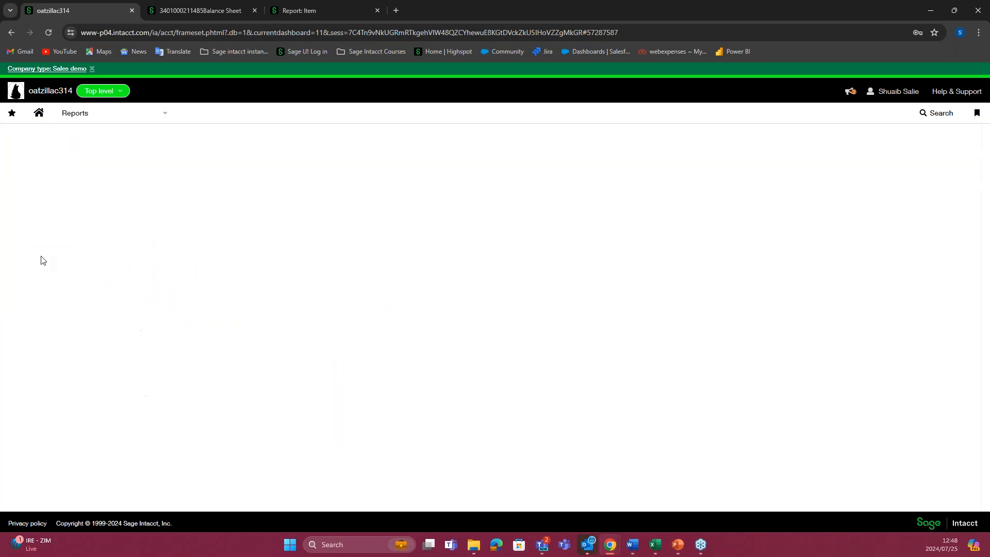
left_click(29, 197)
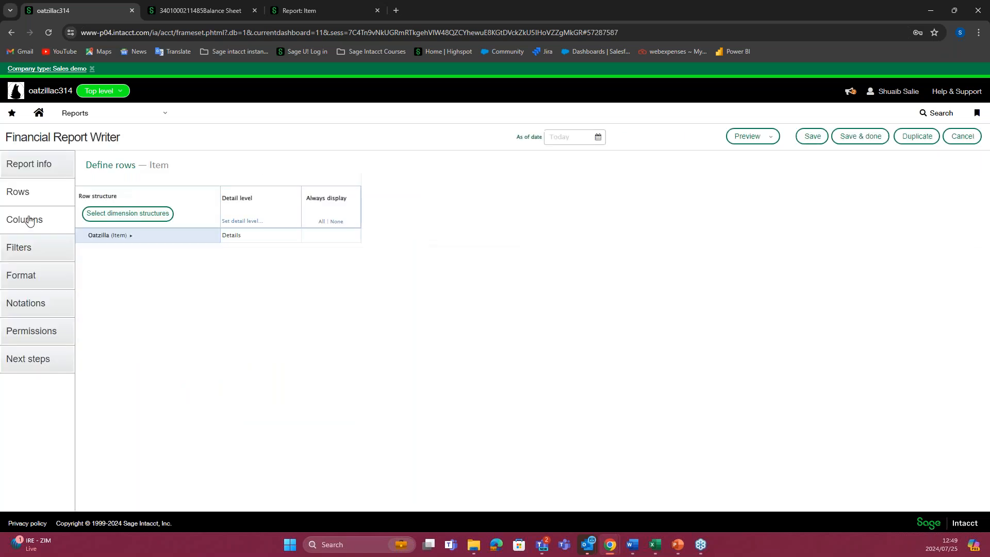
left_click(30, 221)
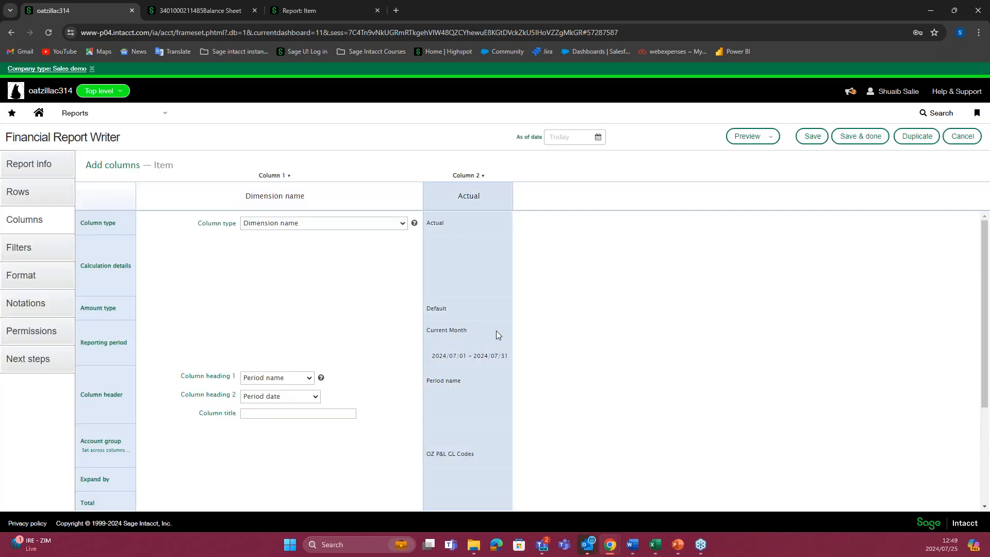
left_click(497, 333)
scroll(312, 460, "down", 1)
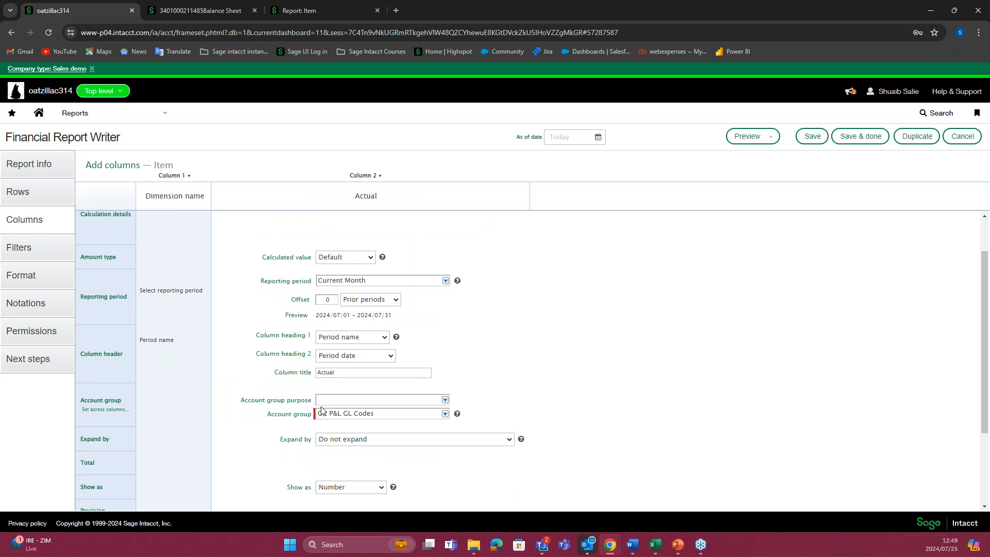
left_click_drag(269, 415, 314, 414)
left_click(206, 365)
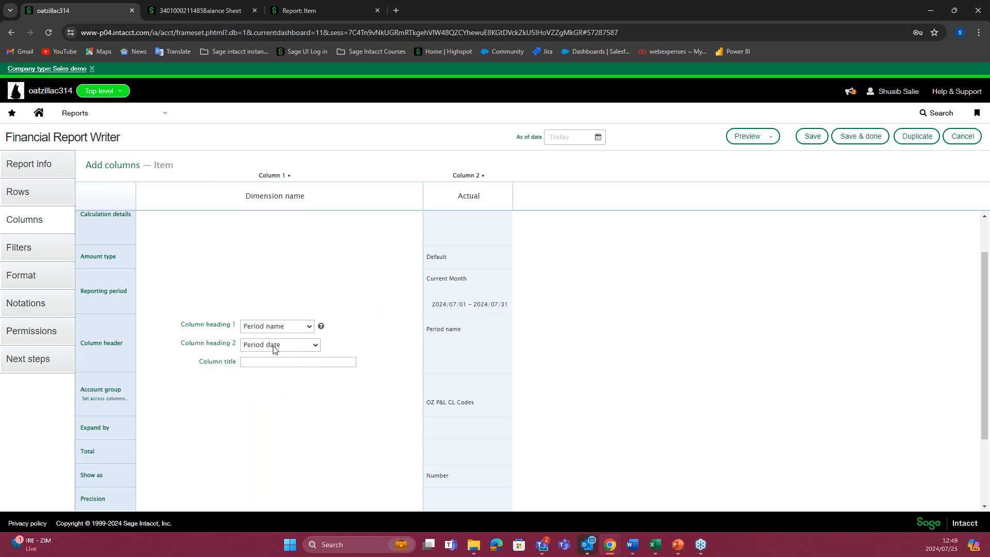
scroll(311, 300, "up", 1)
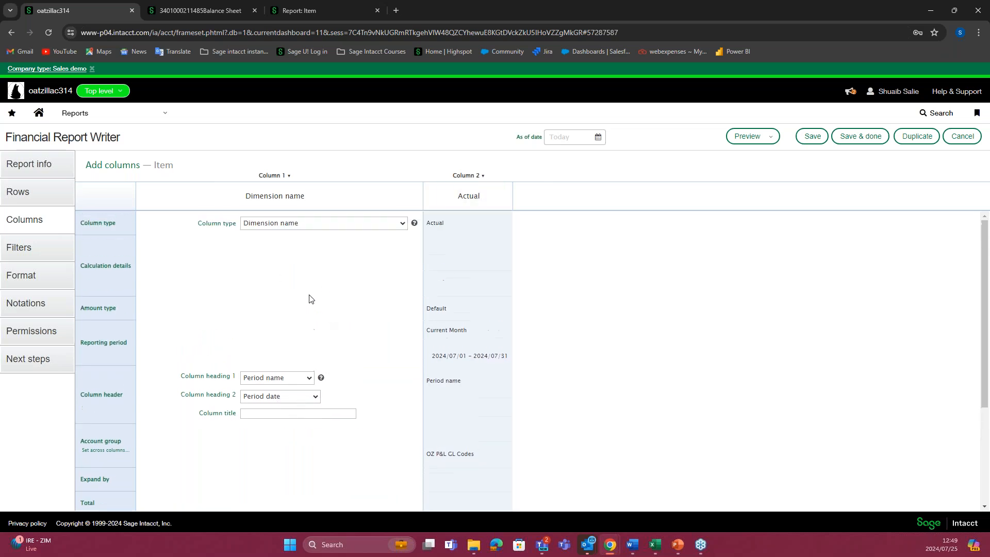
left_click(497, 384)
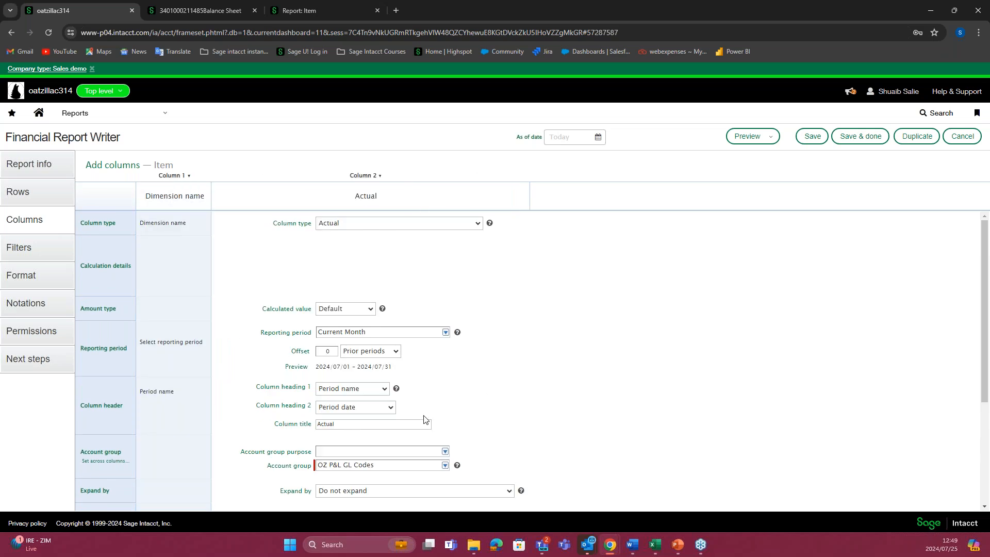
scroll(426, 420, "down", 2)
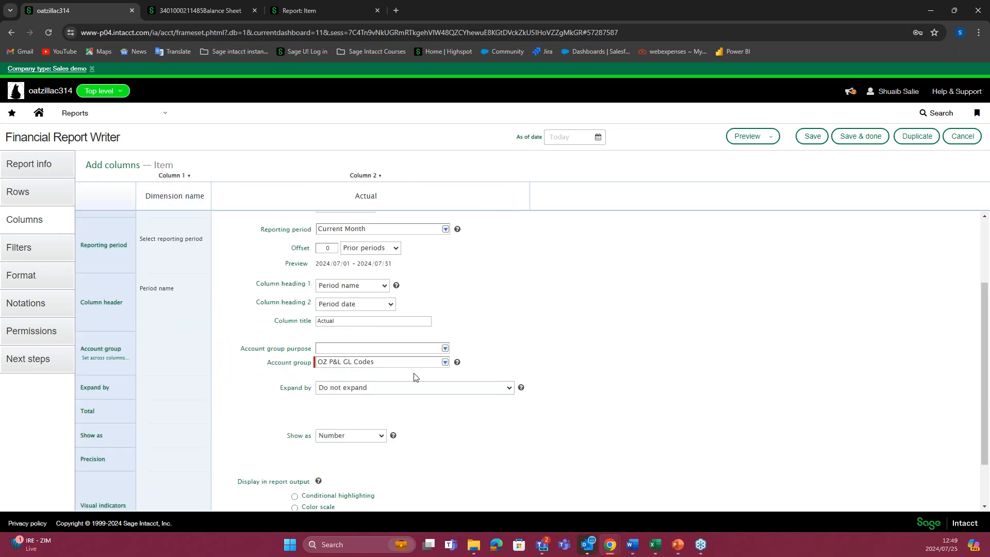
scroll(414, 376, "down", 1)
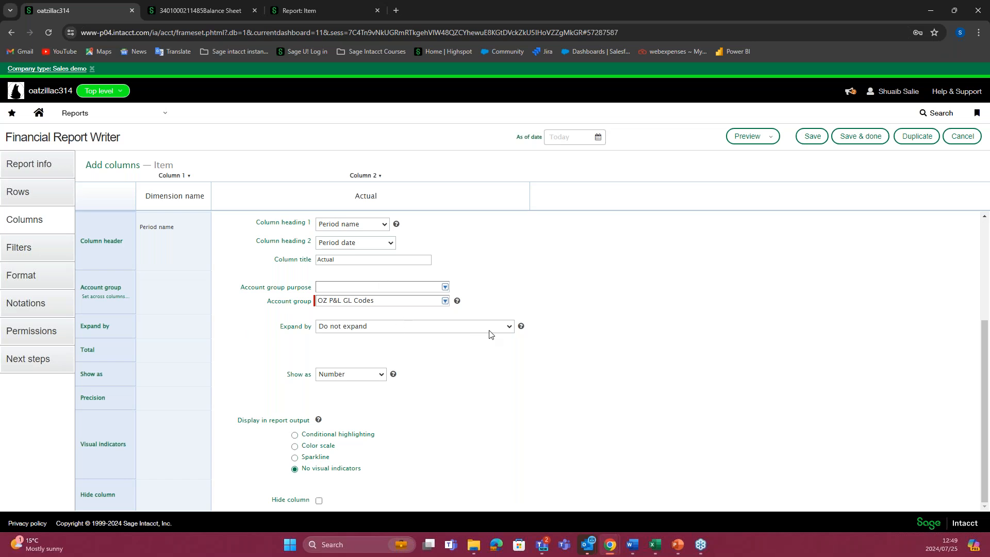
scroll(477, 333, "up", 3)
scroll(484, 335, "up", 1)
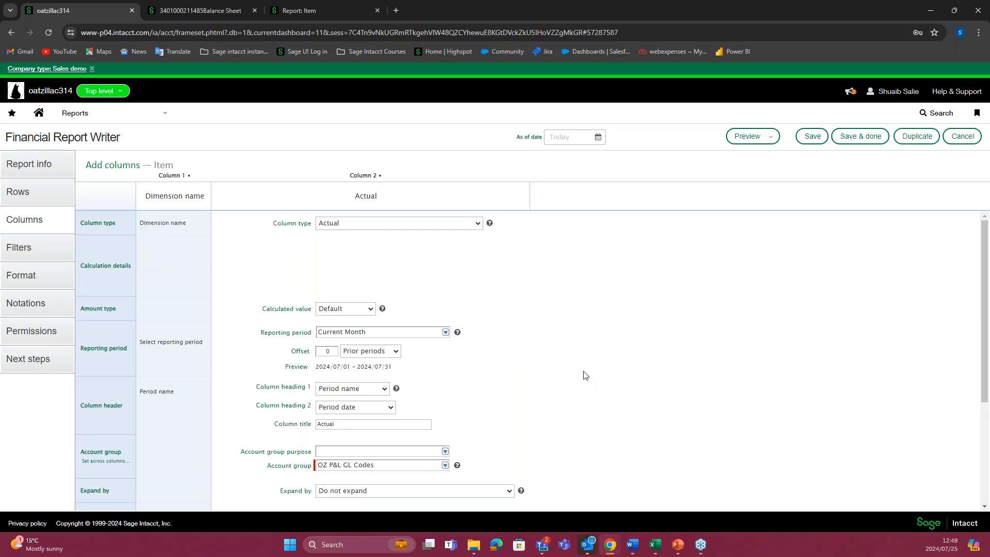
Step: Switch to the Balance Sheet Structure workbook in Excel, examine its account group hierarchy and GL codes, and return to the report writer
mouse_move(655, 545)
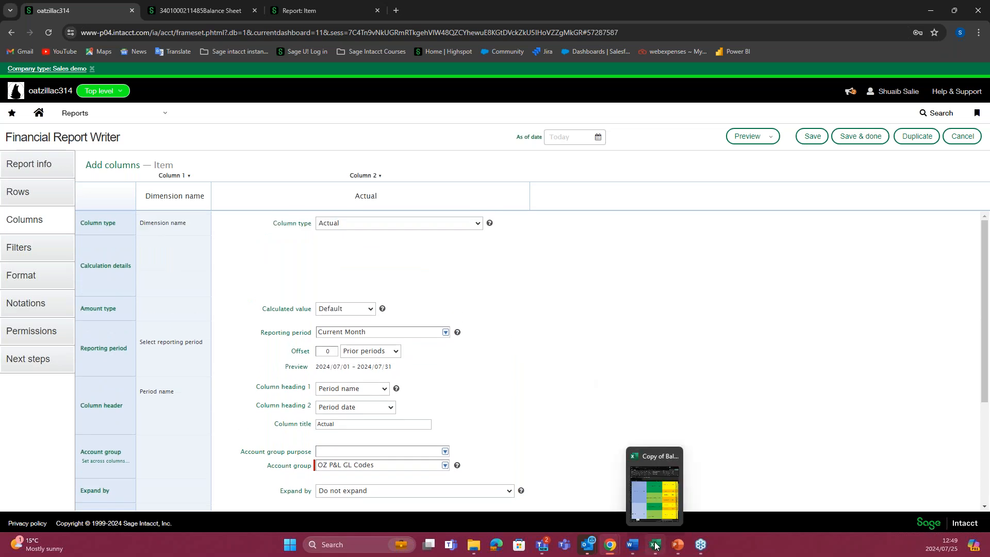
left_click(656, 490)
left_click(952, 12)
scroll(373, 243, "up", 1)
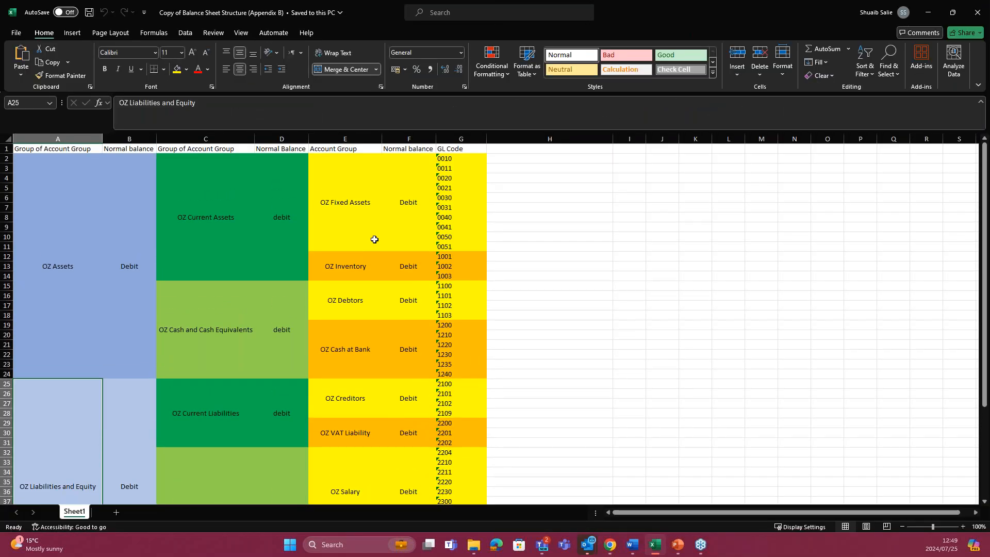
scroll(319, 244, "down", 1)
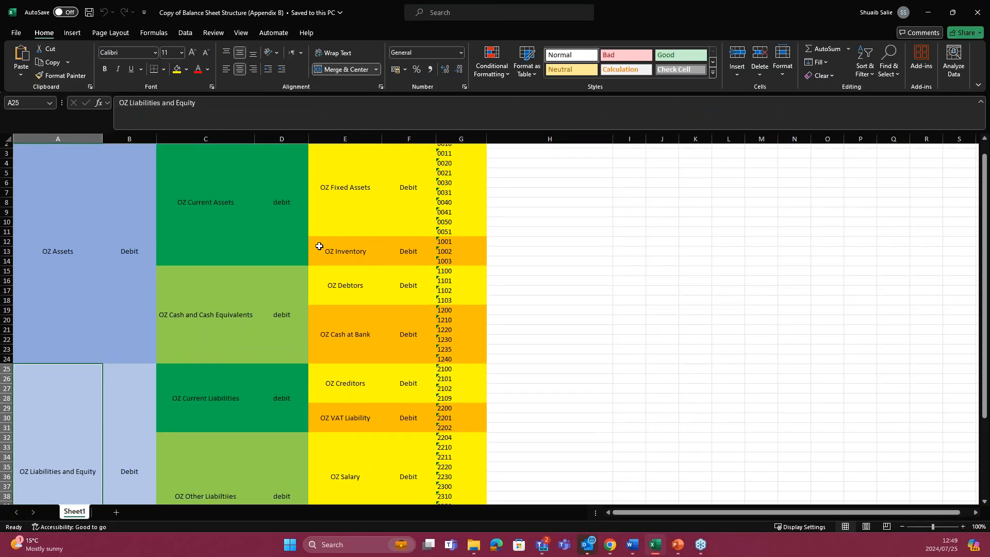
scroll(320, 249, "up", 1)
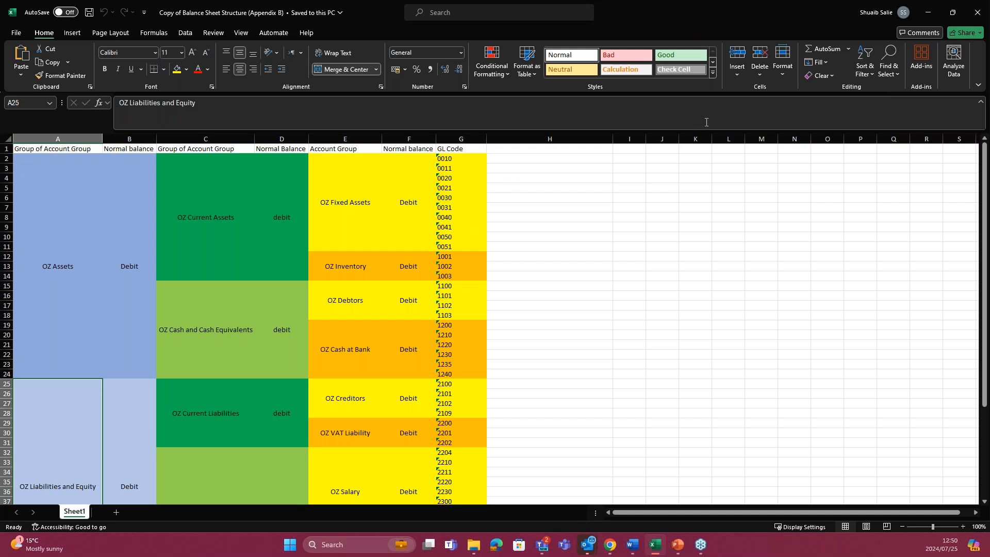
left_click(927, 20)
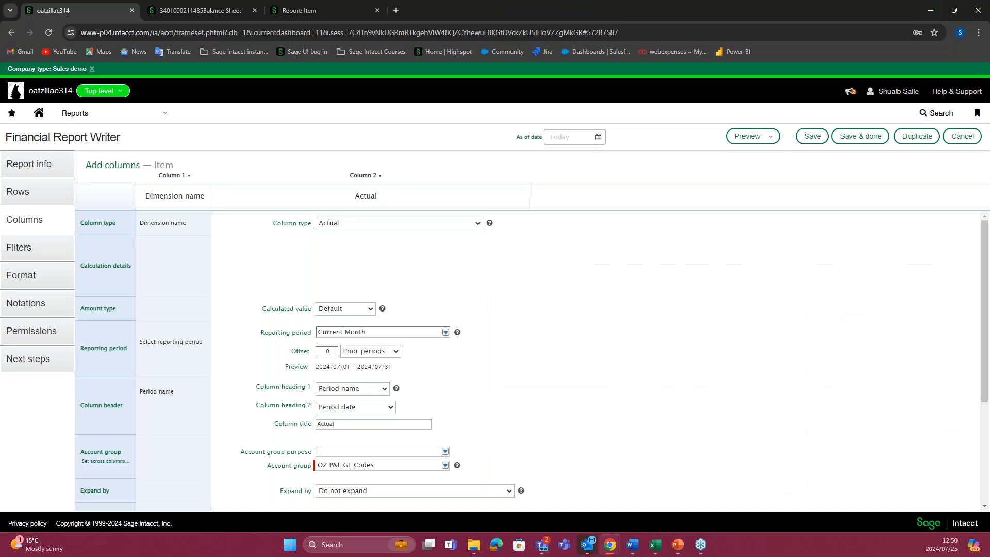
Step: Open the Account groups setup list, browse its names and group types, and recheck the Item report preview
left_click(137, 122)
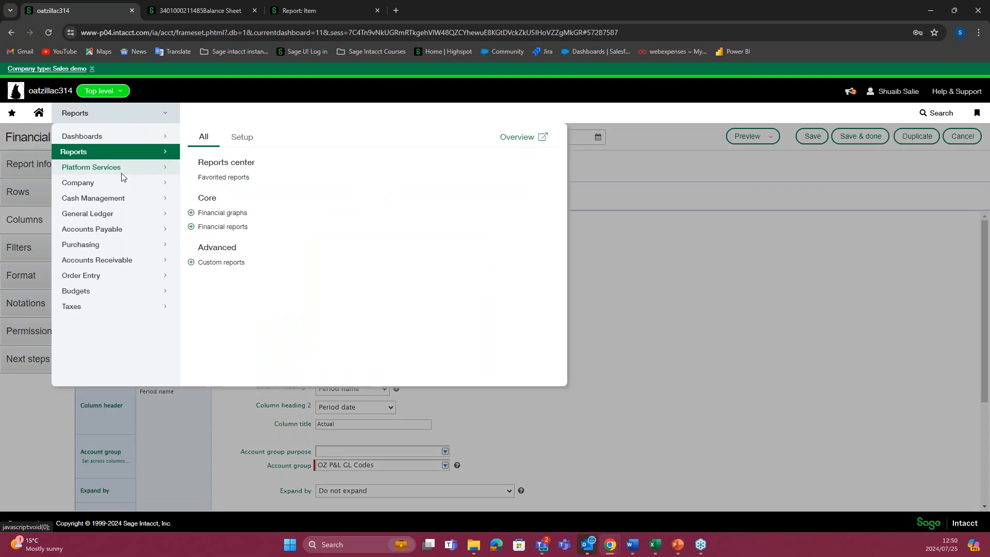
left_click(243, 136)
left_click(216, 178)
left_click(539, 101)
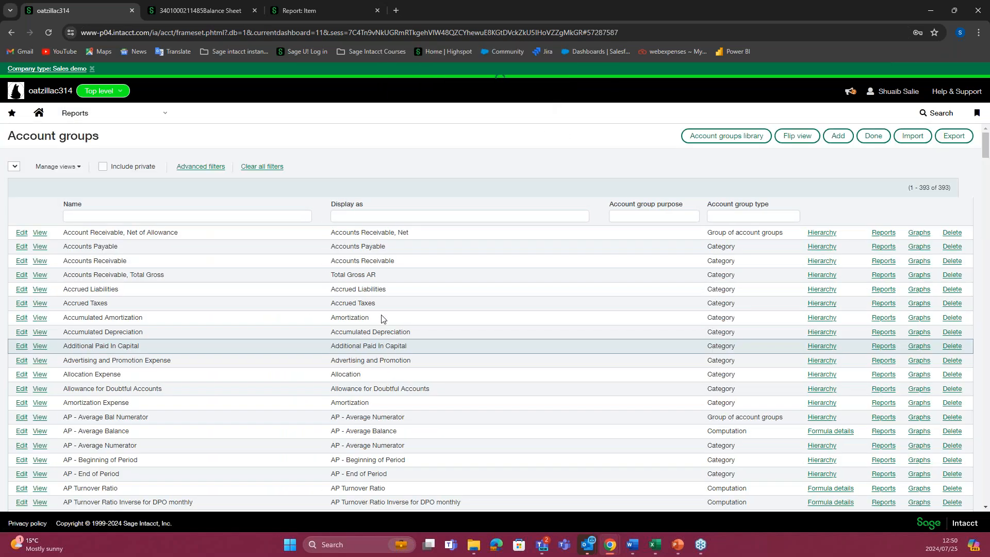
scroll(395, 288, "down", 8)
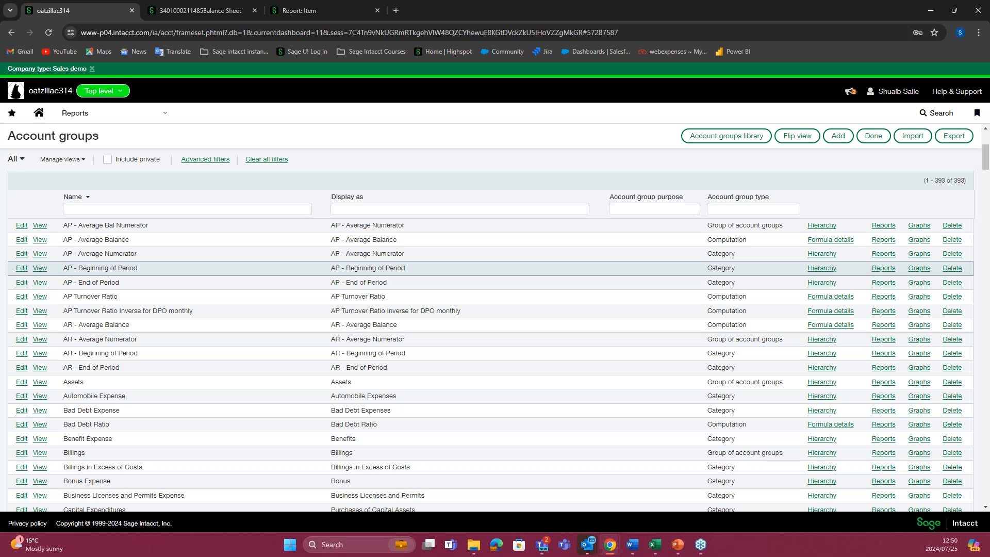
scroll(395, 289, "down", 4)
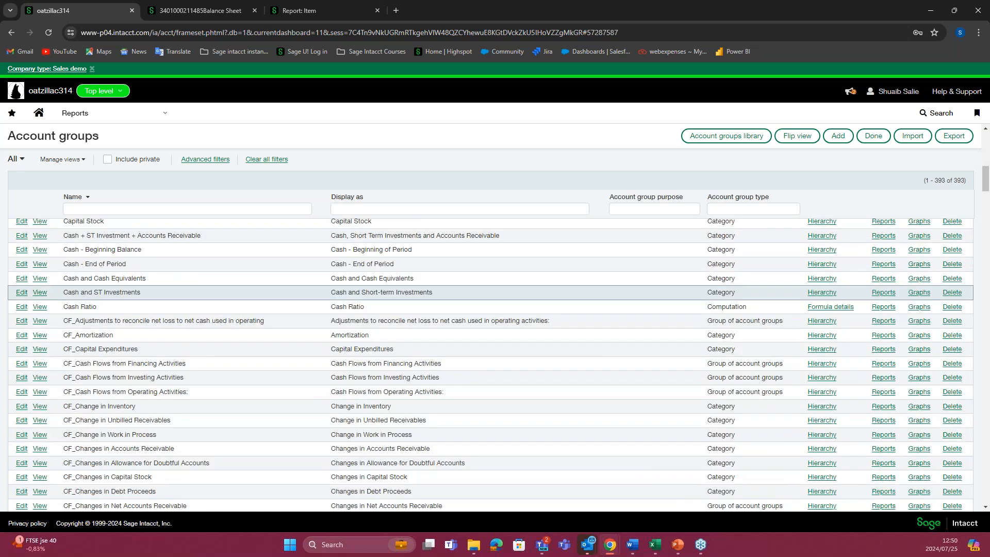
scroll(395, 287, "up", 7)
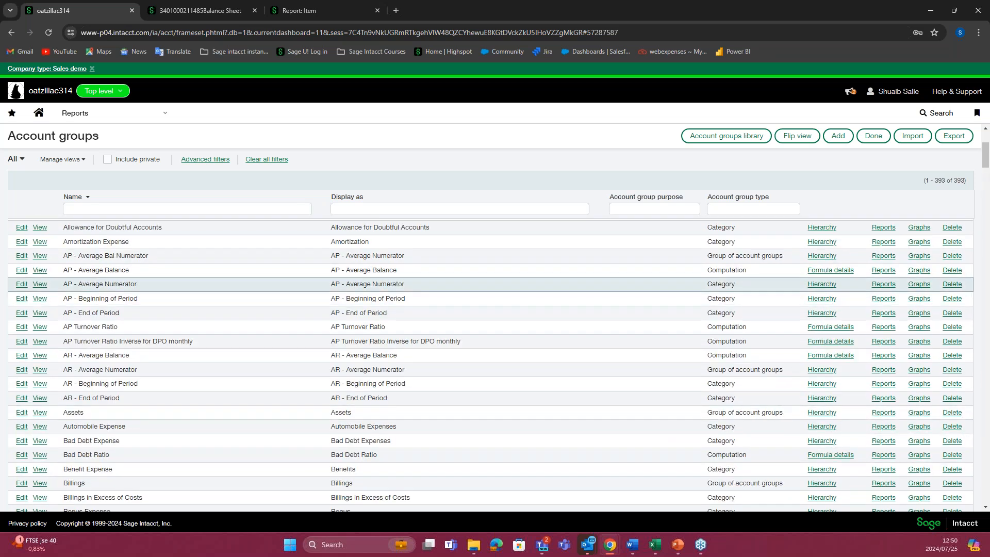
scroll(395, 288, "up", 3)
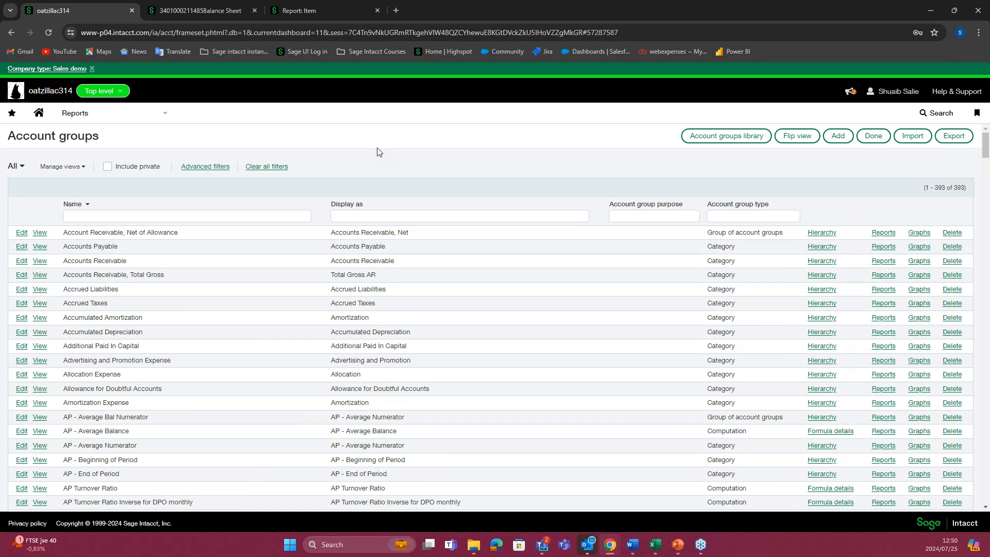
left_click(307, 10)
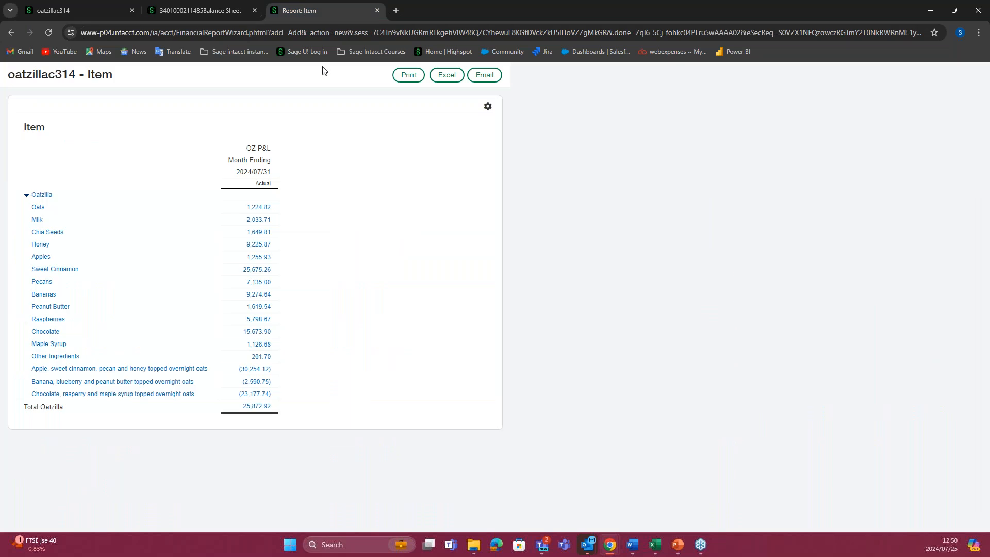
left_click(78, 11)
Step: Go to the Financial reports list and start a new report
left_click(118, 113)
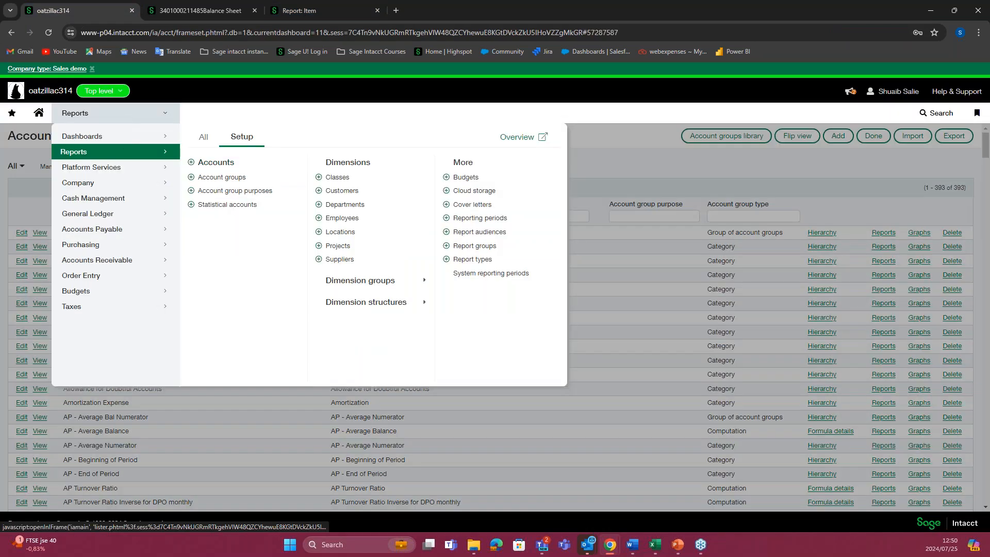
left_click(204, 137)
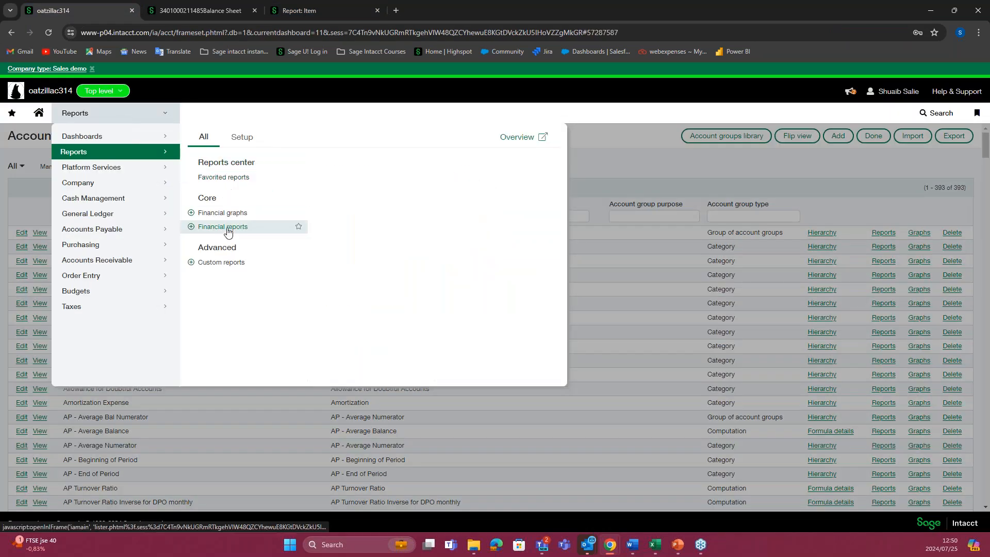
left_click(227, 227)
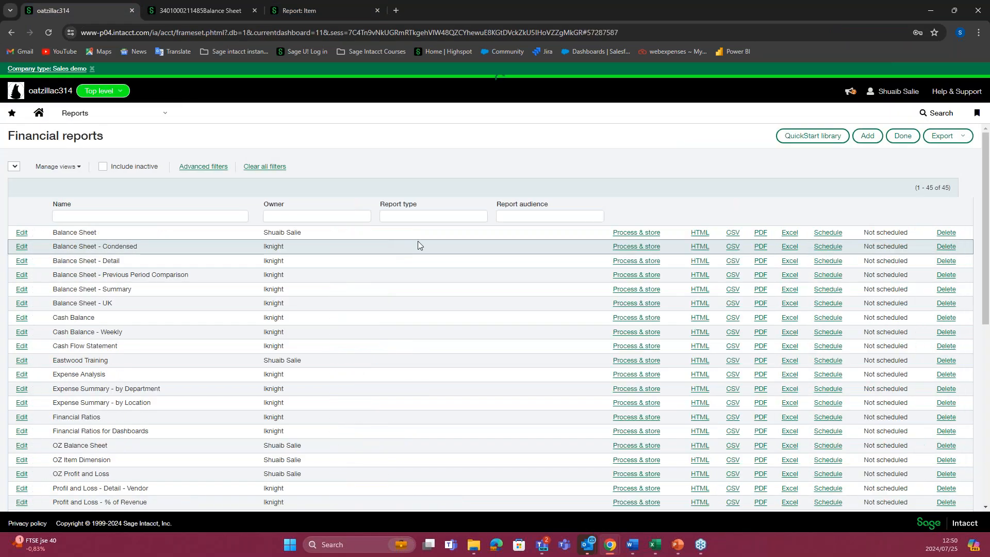
left_click(867, 135)
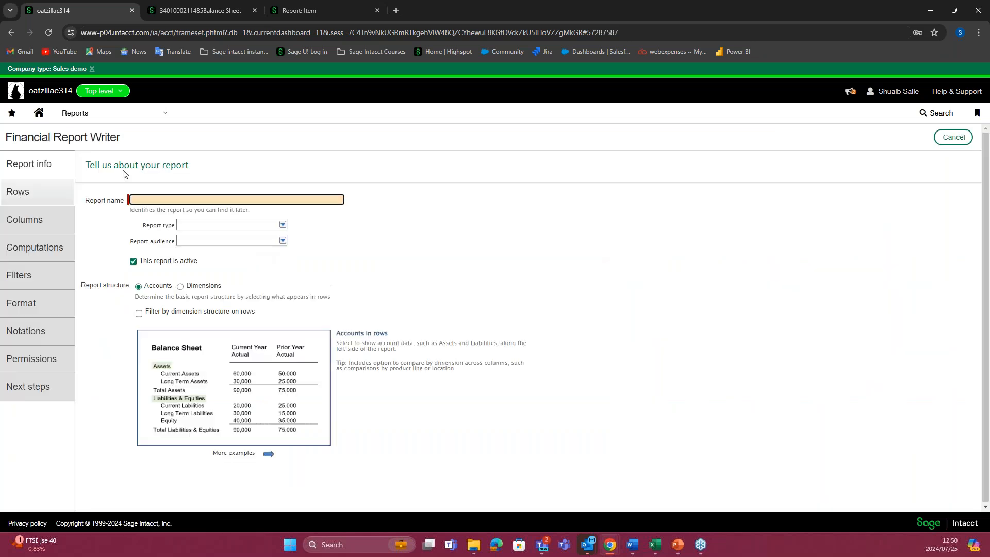
Step: Return to the Financial reports list and open the existing Balance Sheet report for editing
left_click(75, 113)
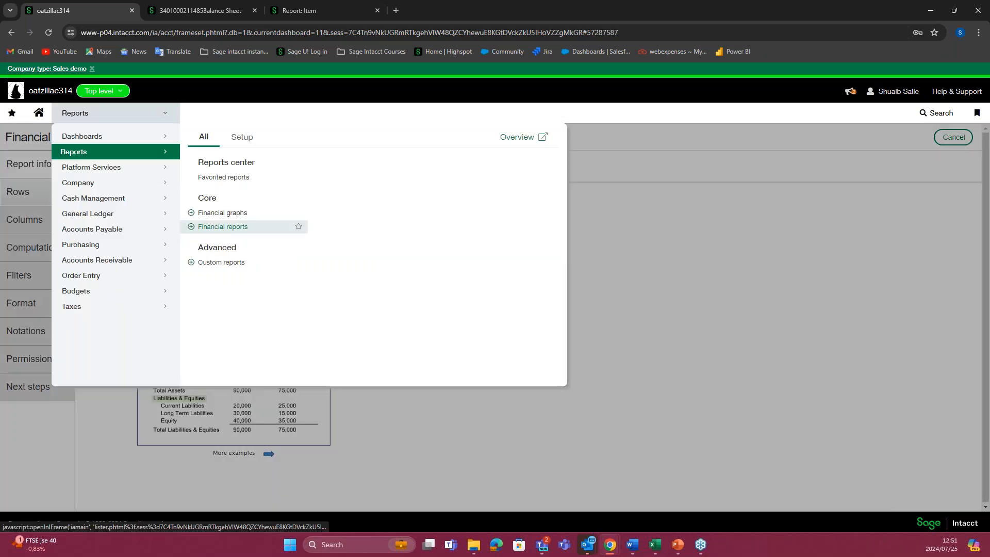
left_click(228, 226)
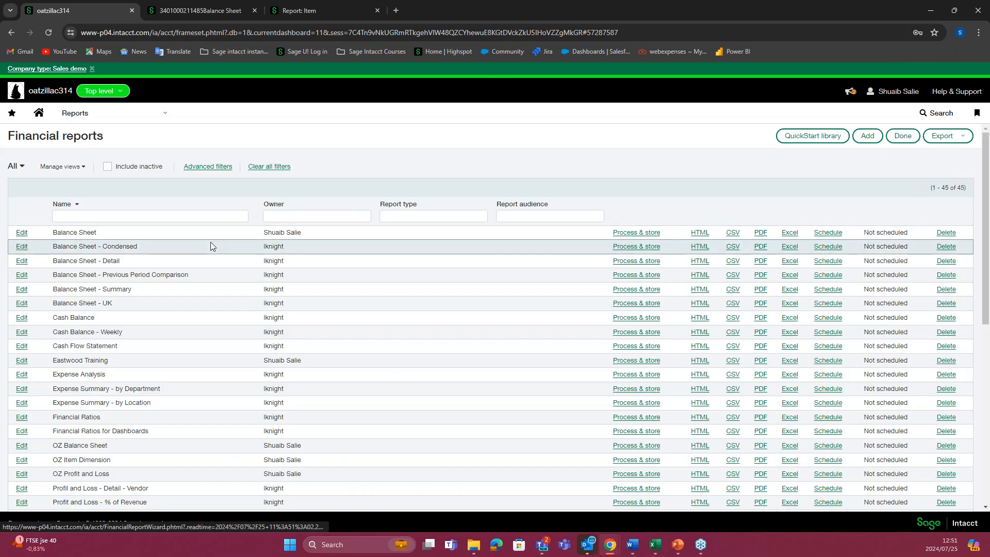
left_click(211, 246)
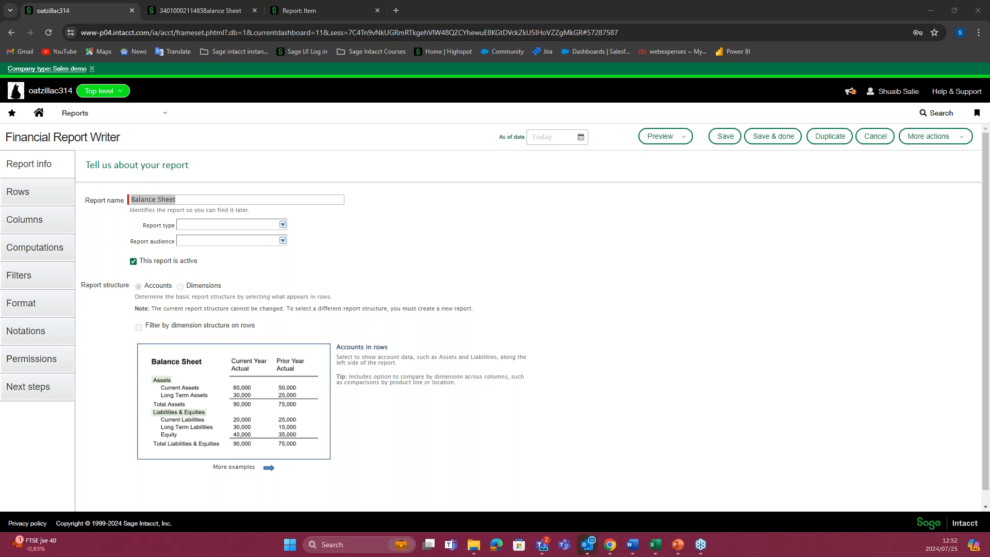
Step: Switch to the Learning Lab presentation in PowerPoint, page back through its slides, and advance to the closing Thank You for Joining slide
left_click(673, 548)
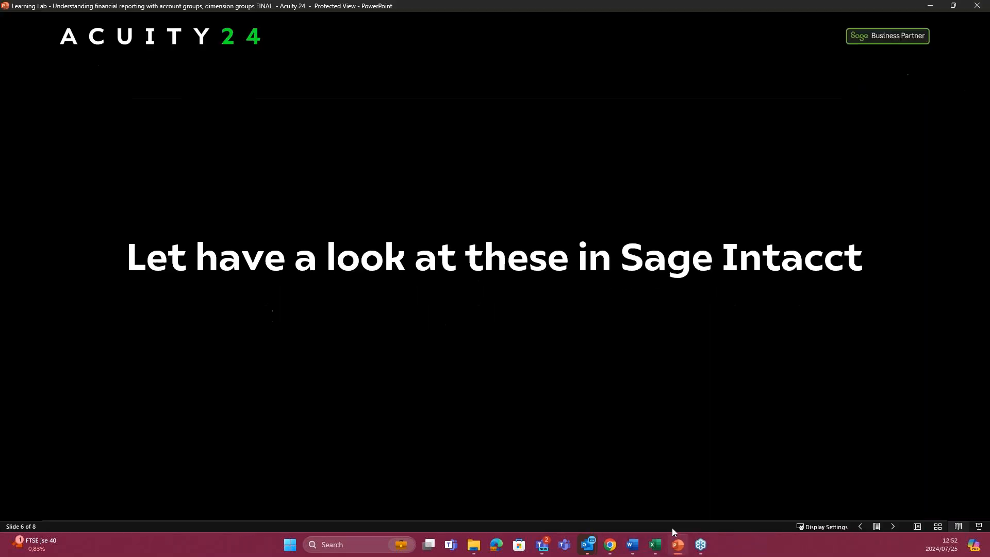
left_click(862, 527)
left_click(864, 527)
left_click(864, 527)
left_click(864, 527)
left_click(864, 527)
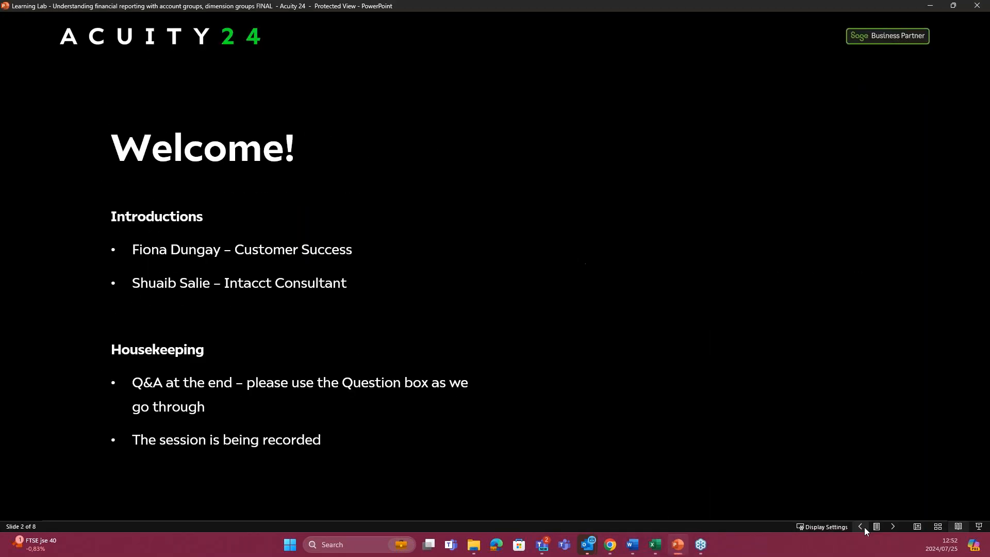
left_click(864, 527)
left_click(892, 527)
left_click(892, 527)
left_click(892, 527)
left_click(892, 527)
left_click(891, 527)
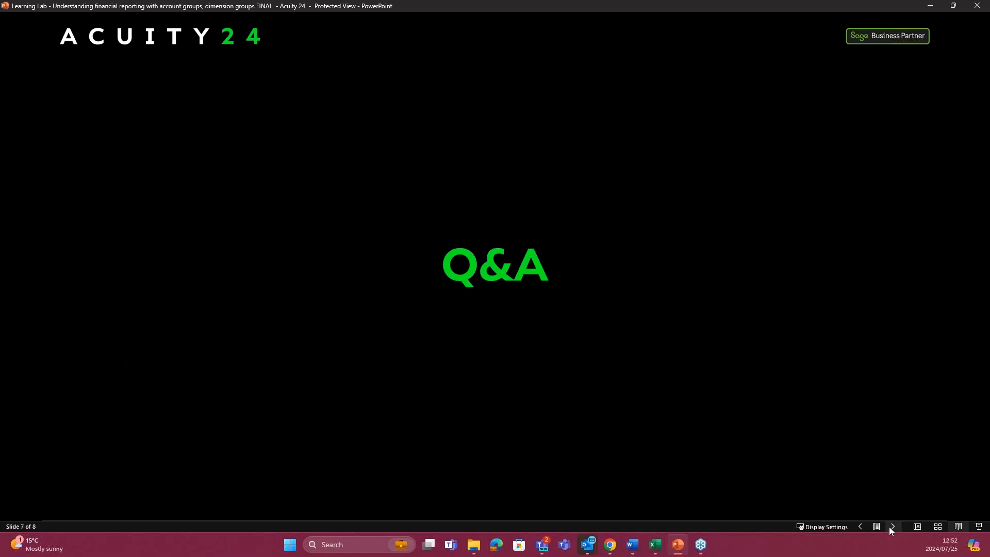
left_click(891, 527)
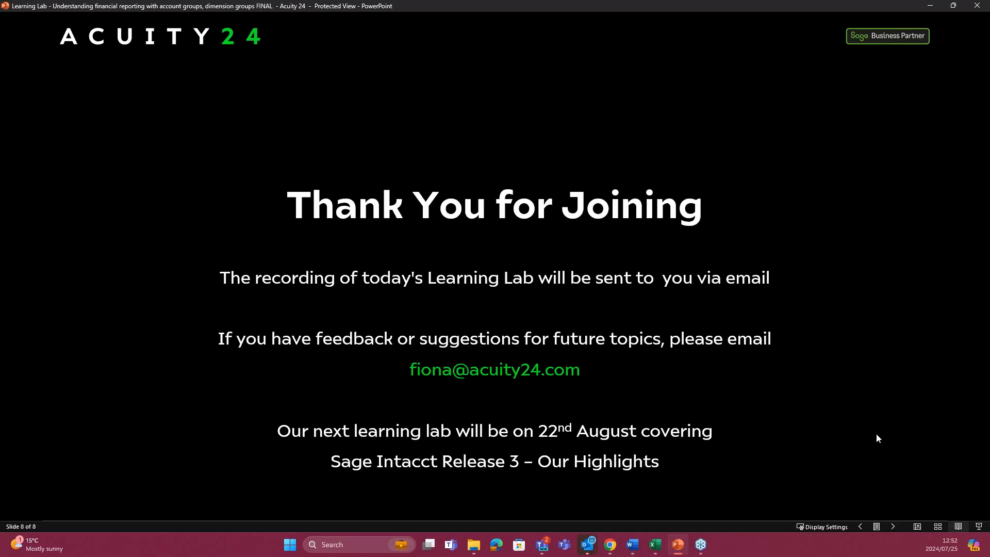